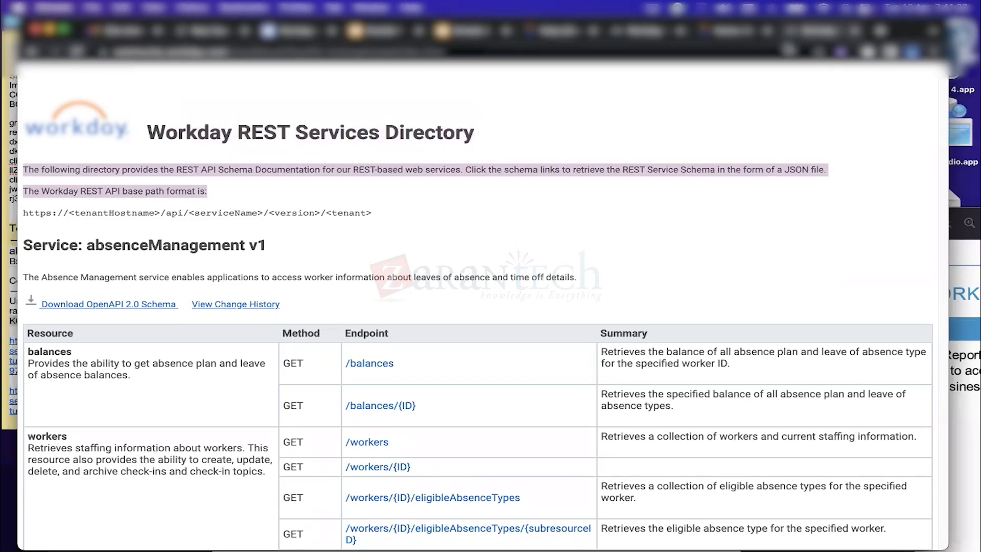
# Switch to the Web Services Directory tab, move it one place right, and scroll down to Staffing
pyautogui.click(731, 31)
pyautogui.click(652, 35)
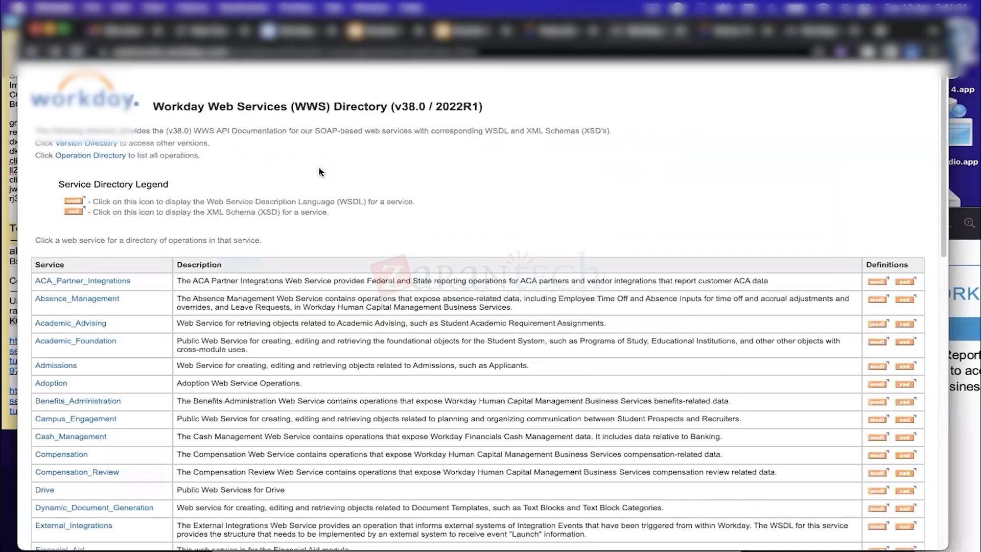
pyautogui.moveTo(619, 37); pyautogui.dragTo(714, 37)
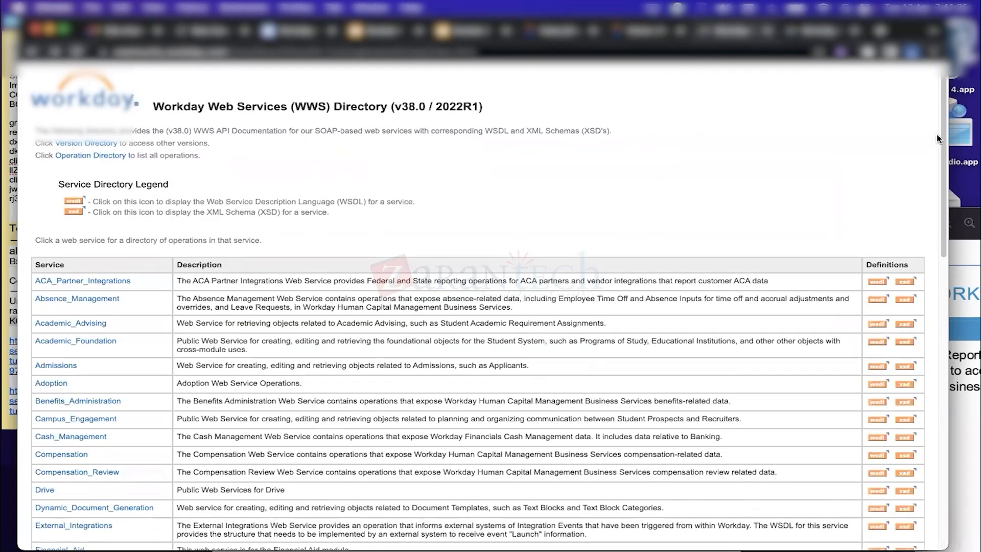
pyautogui.scroll(-3, 936, 277)
pyautogui.scroll(-20, 936, 277)
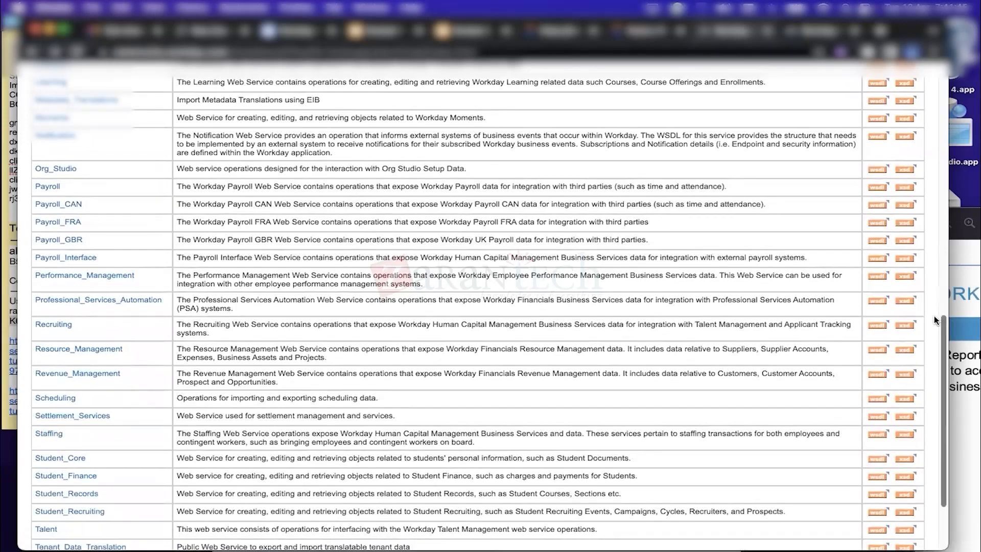
pyautogui.scroll(-4, 942, 321)
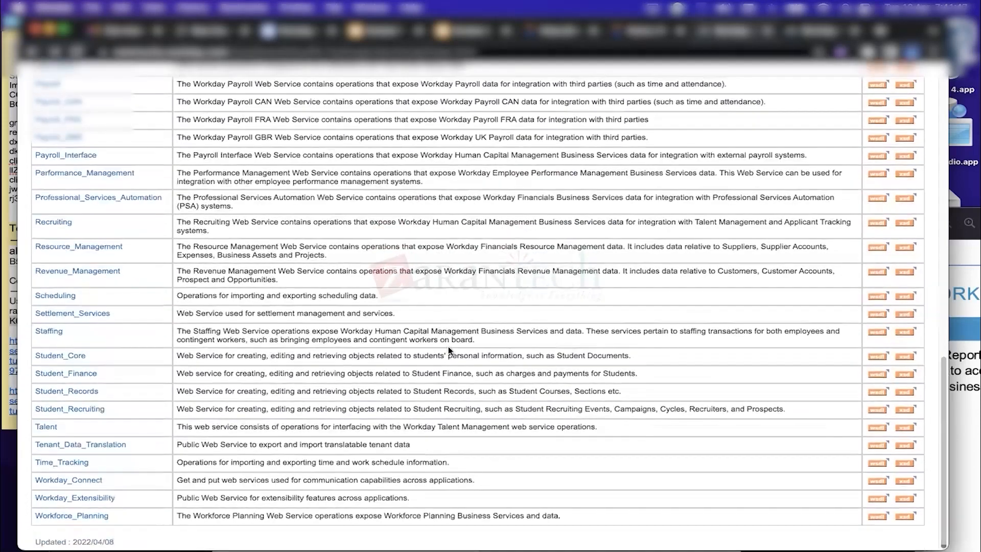
# Read through the Staffing service description and open the Staffing web service operations page
pyautogui.moveTo(476, 340); pyautogui.dragTo(180, 329)
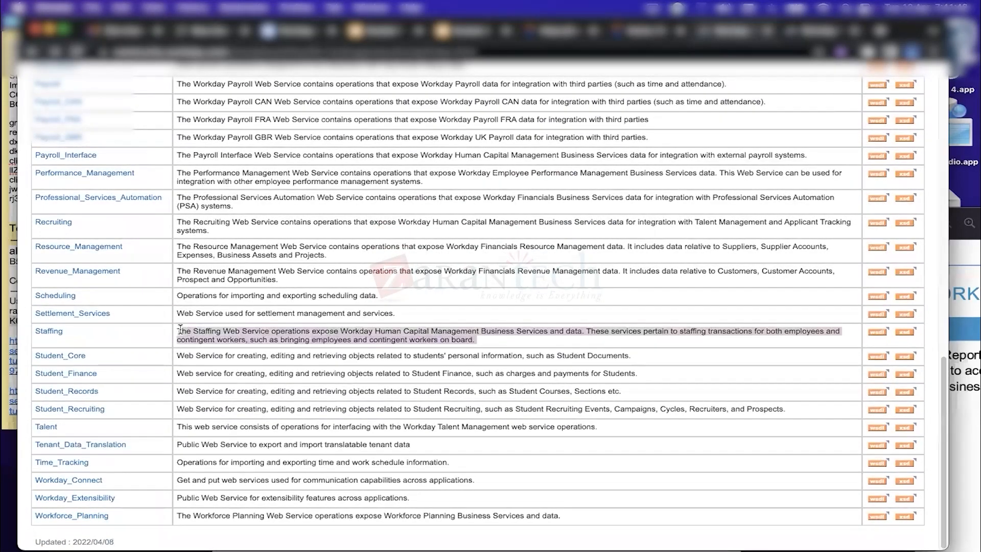
pyautogui.click(340, 331)
pyautogui.moveTo(340, 331); pyautogui.dragTo(591, 340)
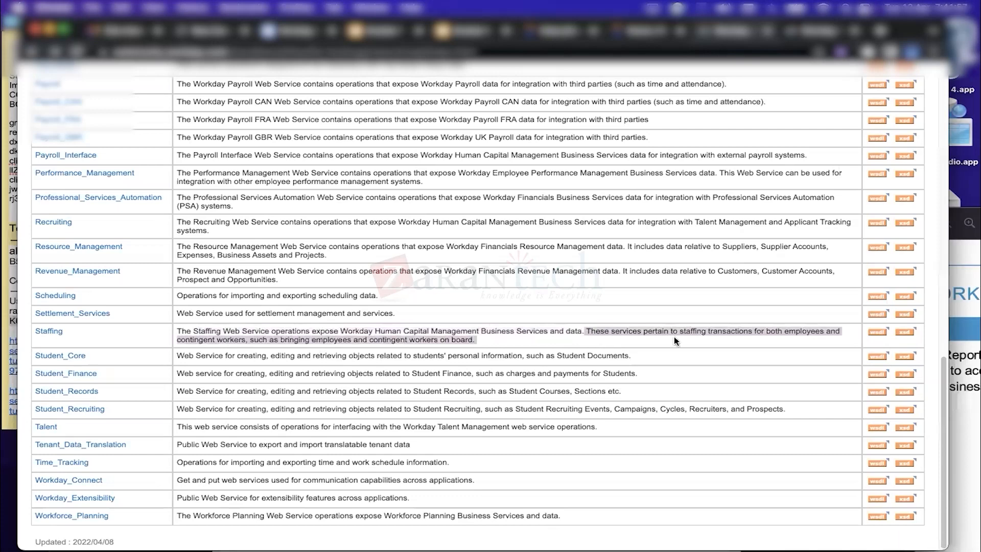
pyautogui.click(716, 336)
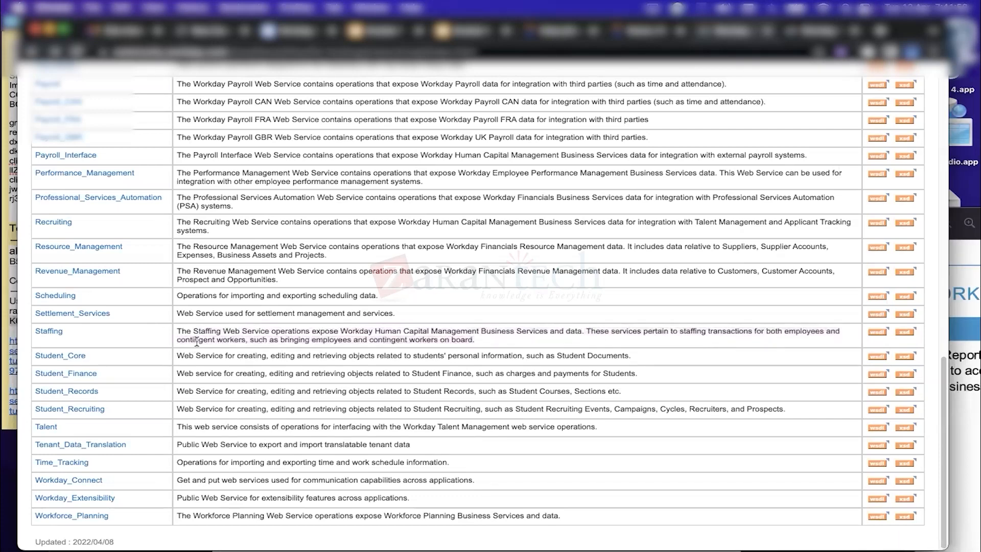
pyautogui.moveTo(181, 338); pyautogui.dragTo(310, 340)
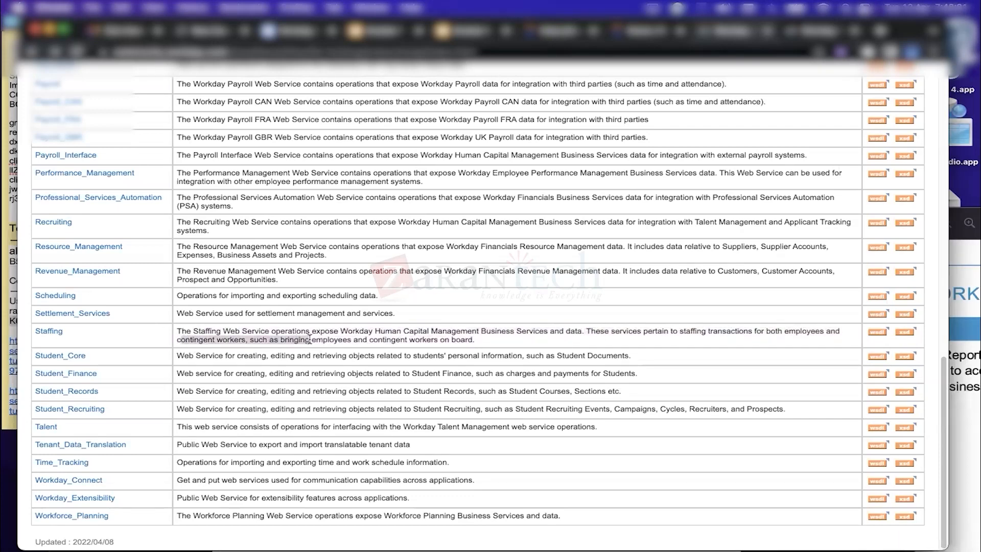
pyautogui.click(51, 331)
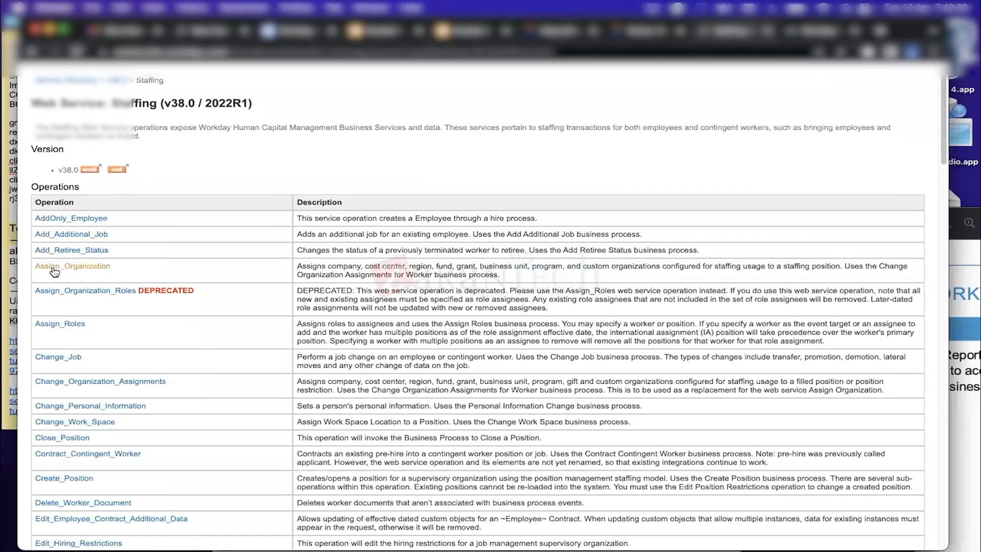
# Scroll through the Staffing operations table, then return to the Workday sign-in page
pyautogui.scroll(-1, 941, 167)
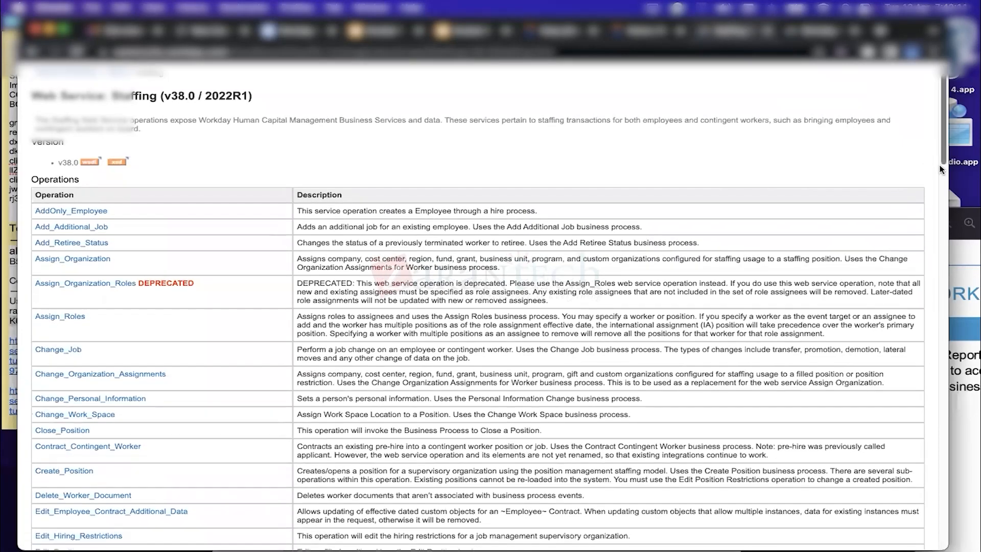
pyautogui.scroll(-5, 940, 167)
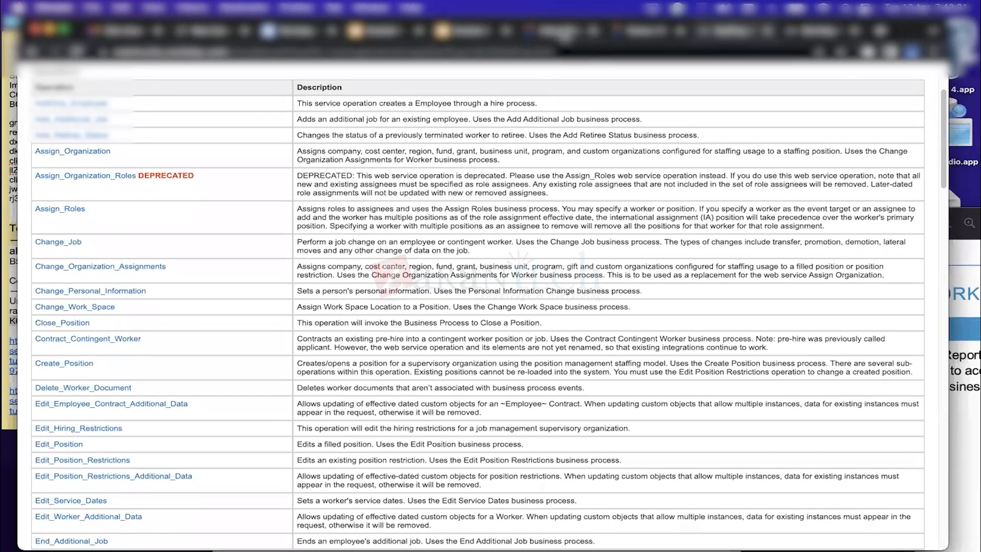
pyautogui.click(562, 33)
pyautogui.click(486, 400)
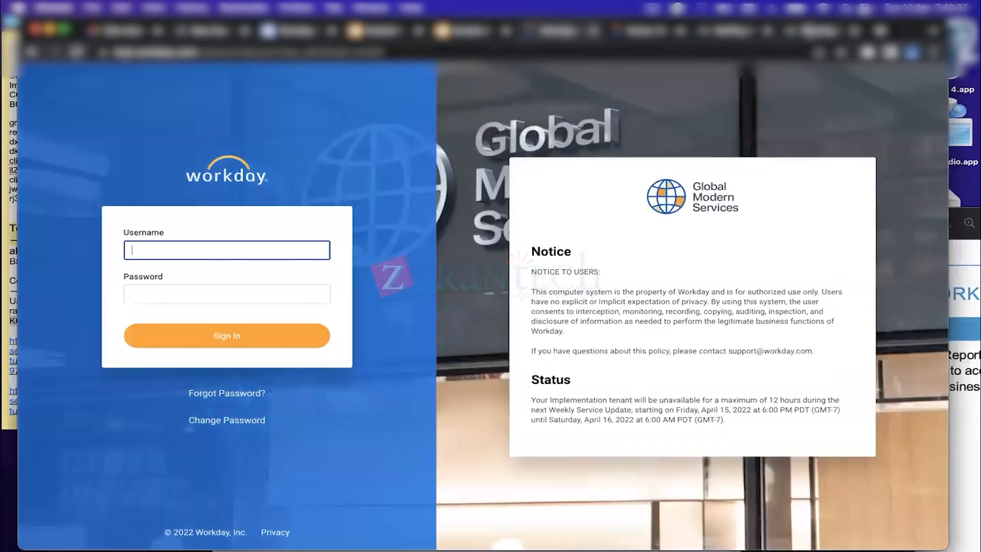
# Glance at the Staffing operations tab, then go back to the REST Services Directory and its title
pyautogui.click(809, 31)
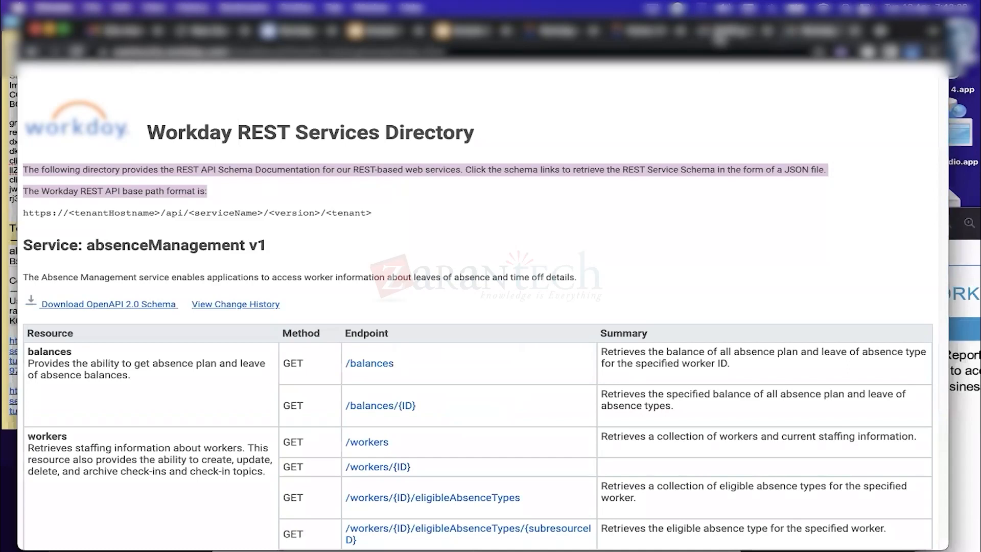
pyautogui.click(717, 31)
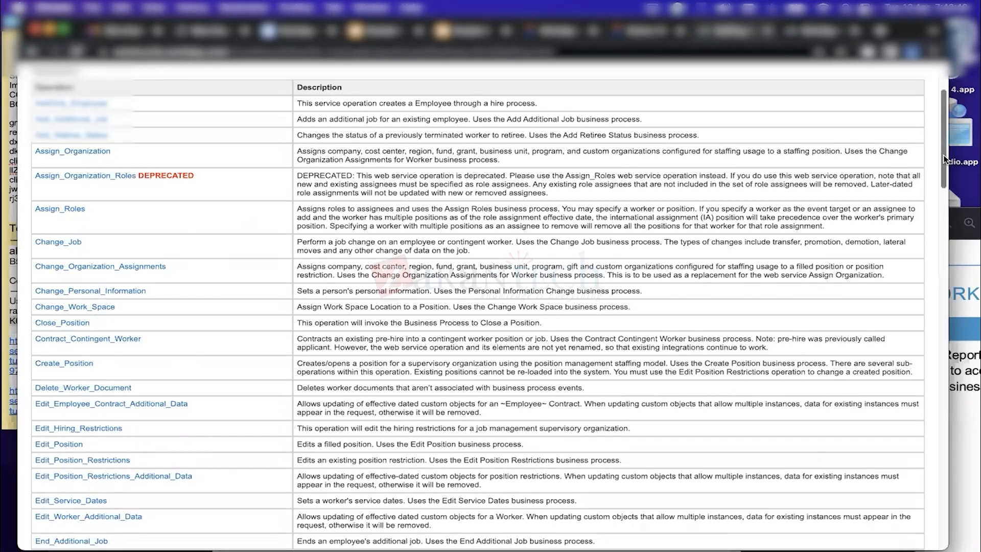
pyautogui.moveTo(943, 149); pyautogui.dragTo(944, 126)
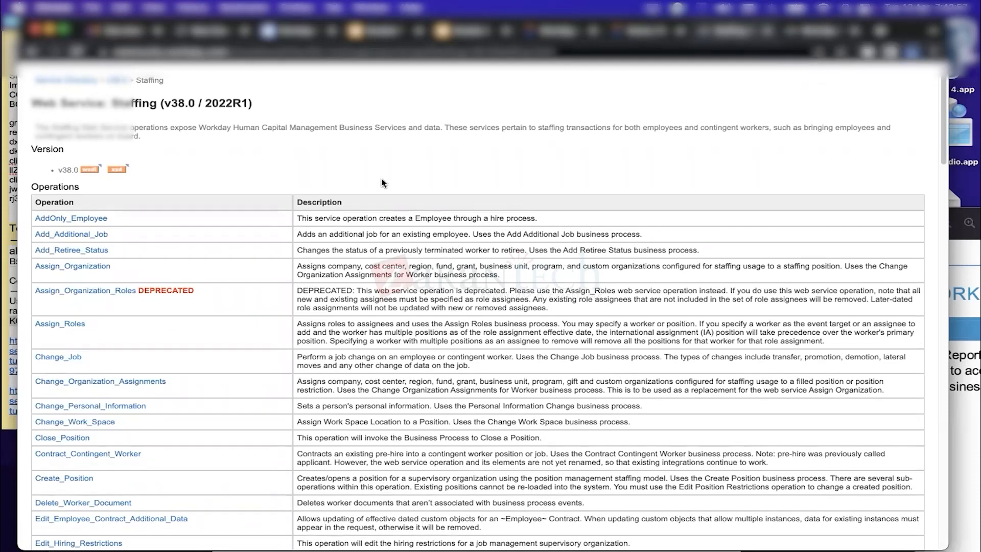
pyautogui.click(816, 32)
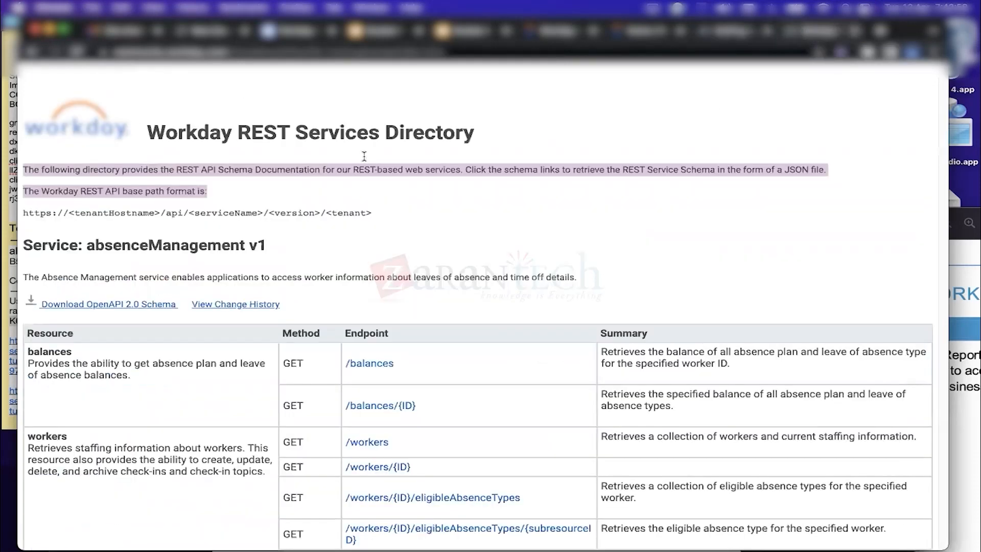
pyautogui.moveTo(150, 130); pyautogui.dragTo(437, 134)
pyautogui.click(403, 183)
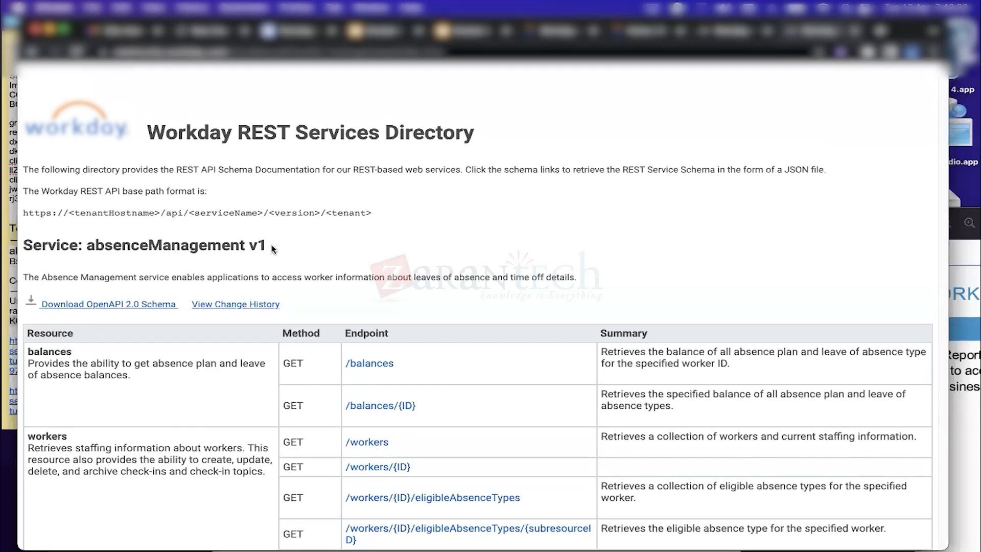
# Read the absenceManagement v1 service endpoint table and open a new blank browser tab
pyautogui.moveTo(271, 249); pyautogui.dragTo(132, 246)
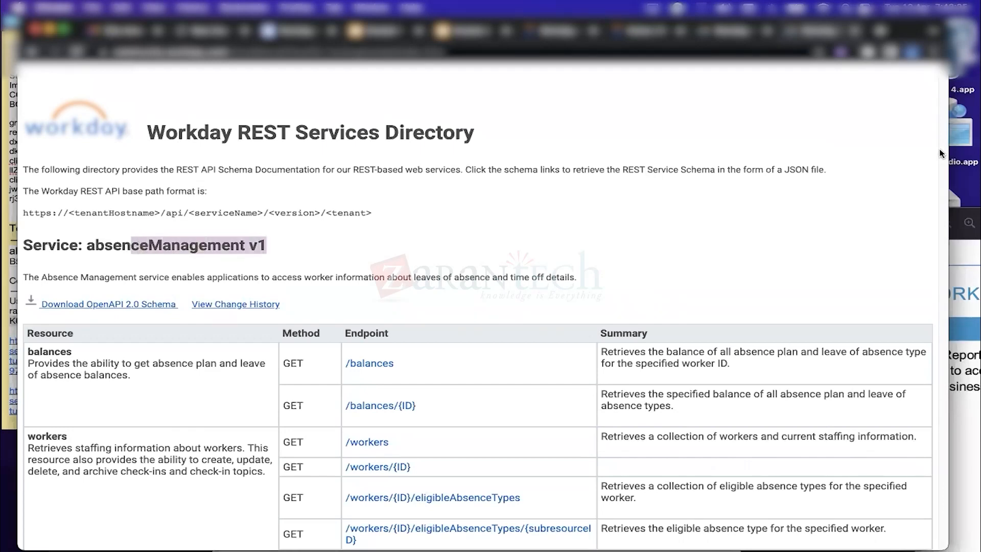
pyautogui.scroll(-5, 389, 266)
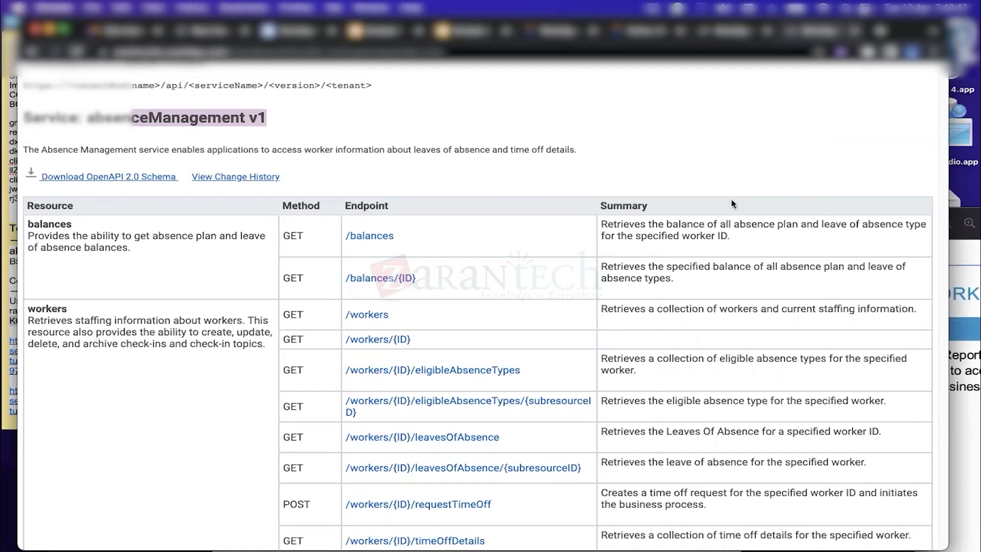
pyautogui.scroll(3, 938, 79)
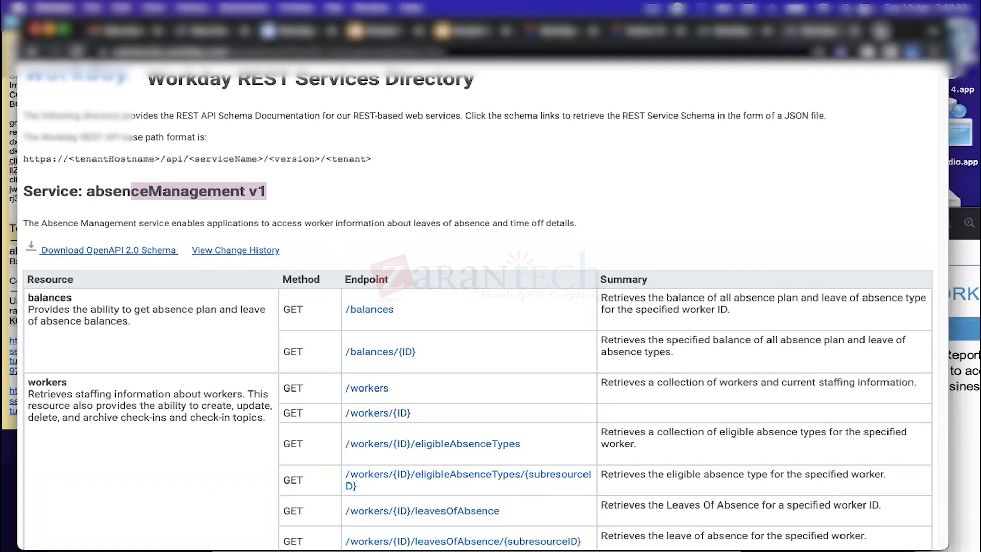
pyautogui.click(880, 31)
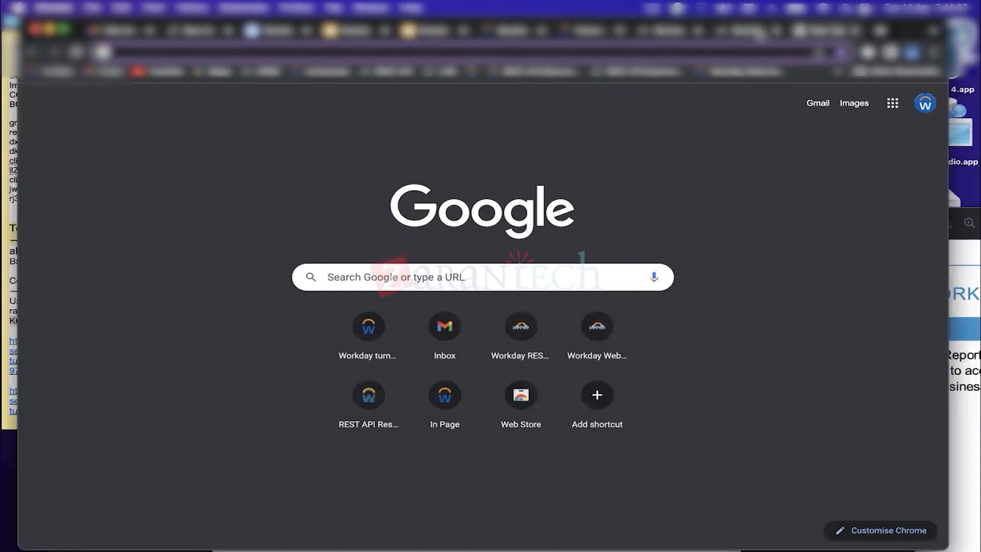
# Reread the absenceManagement v1 service in the REST directory, then switch to the Workday sign-in tab
pyautogui.click(757, 32)
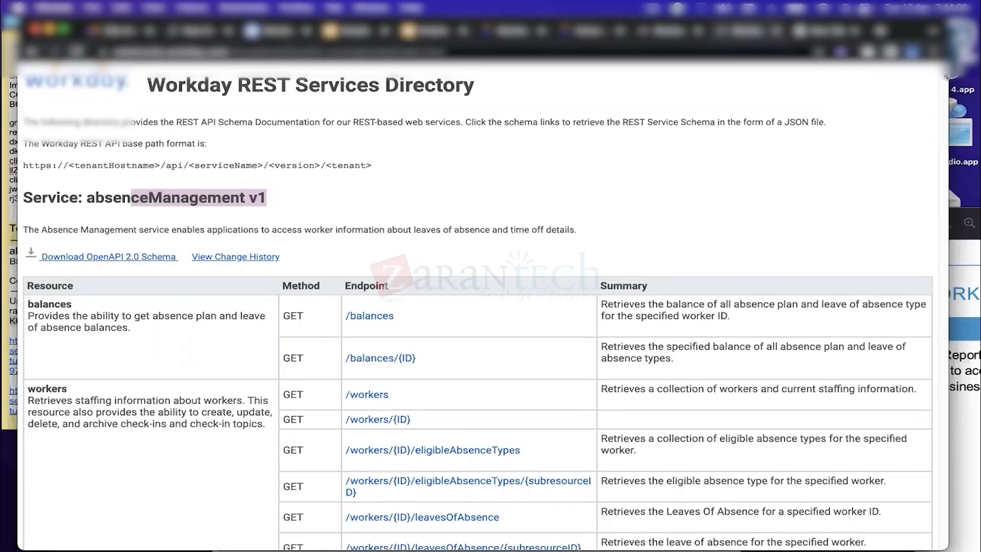
pyautogui.scroll(-10, 945, 78)
pyautogui.scroll(-15, 946, 78)
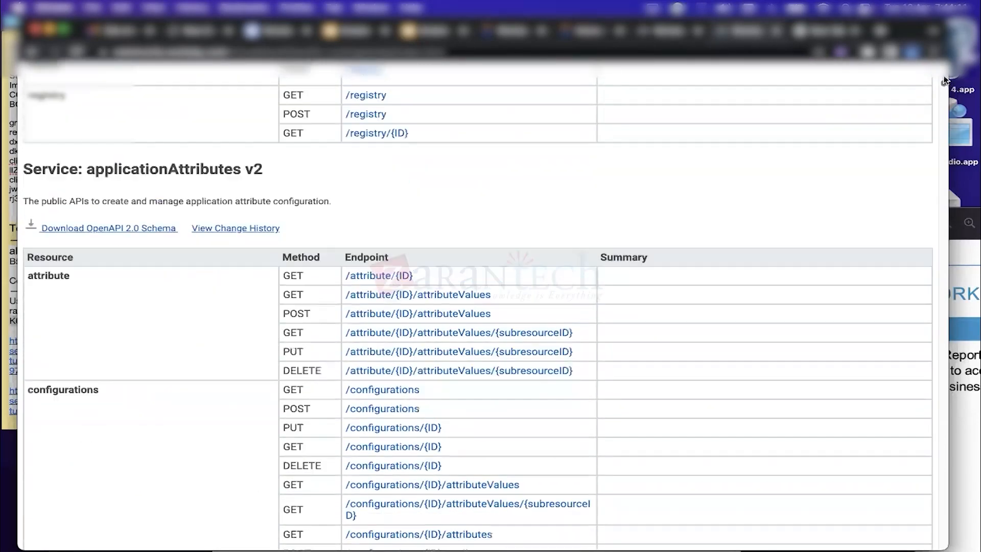
pyautogui.scroll(9, 945, 80)
pyautogui.moveTo(943, 78); pyautogui.dragTo(938, 36)
pyautogui.click(120, 250)
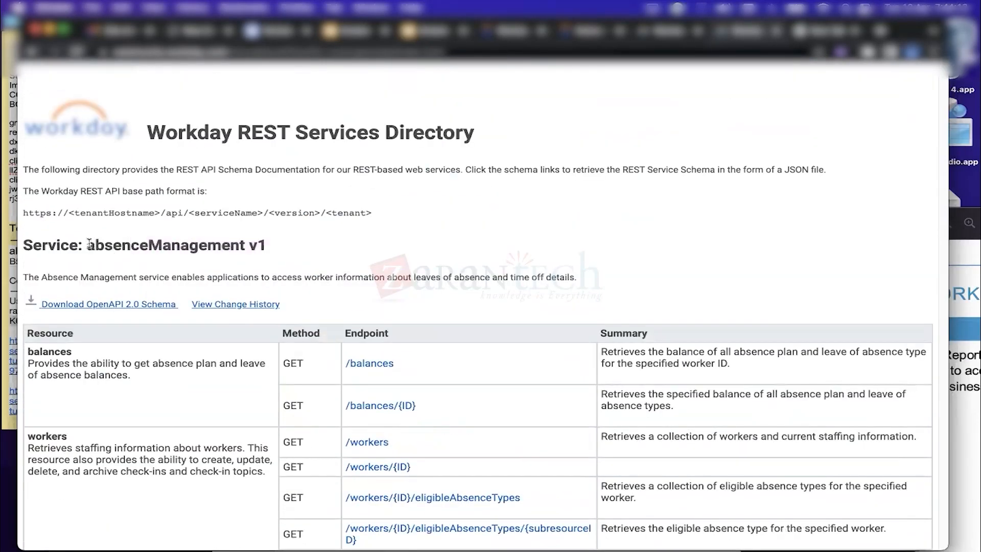
pyautogui.moveTo(93, 244); pyautogui.dragTo(265, 251)
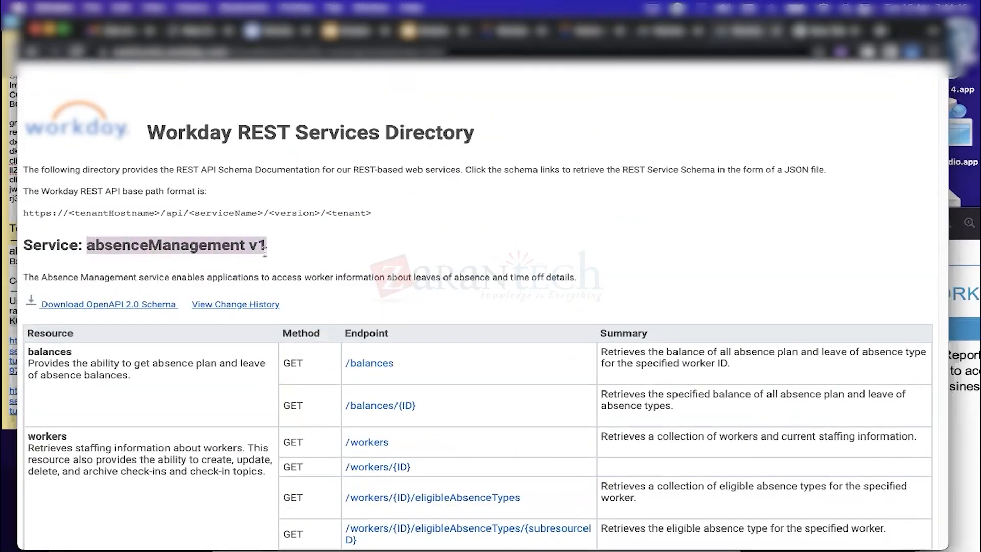
pyautogui.click(282, 250)
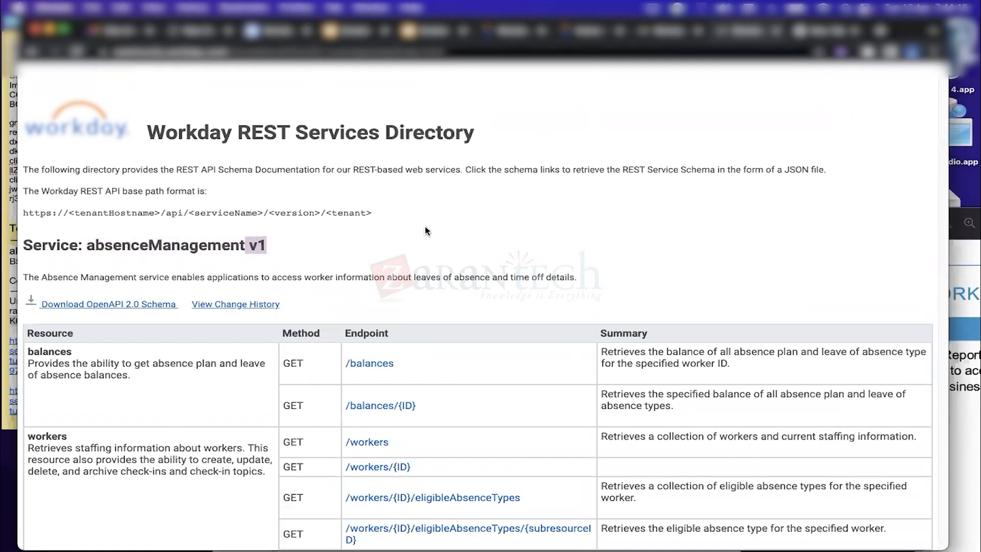
pyautogui.click(337, 293)
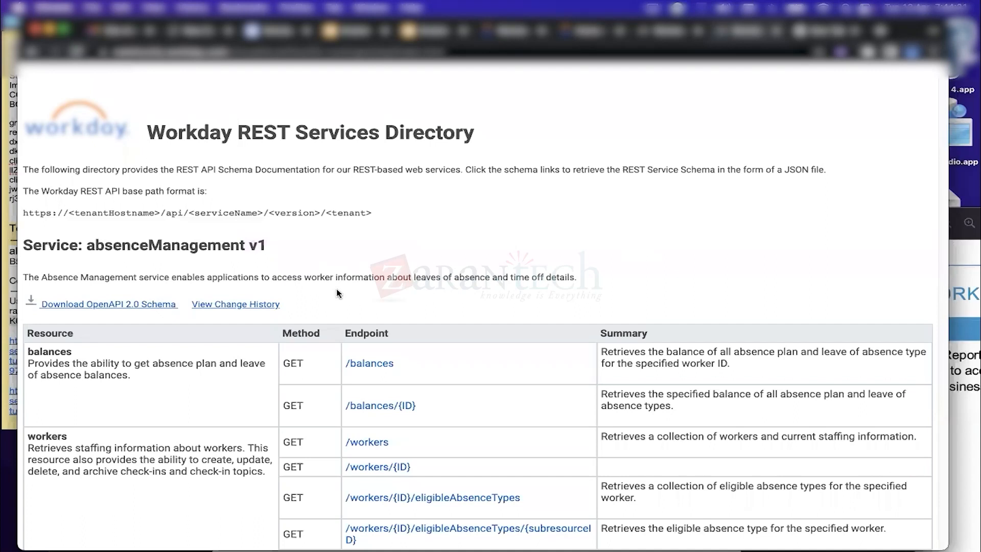
pyautogui.scroll(-1, 337, 293)
pyautogui.scroll(-1, 337, 293)
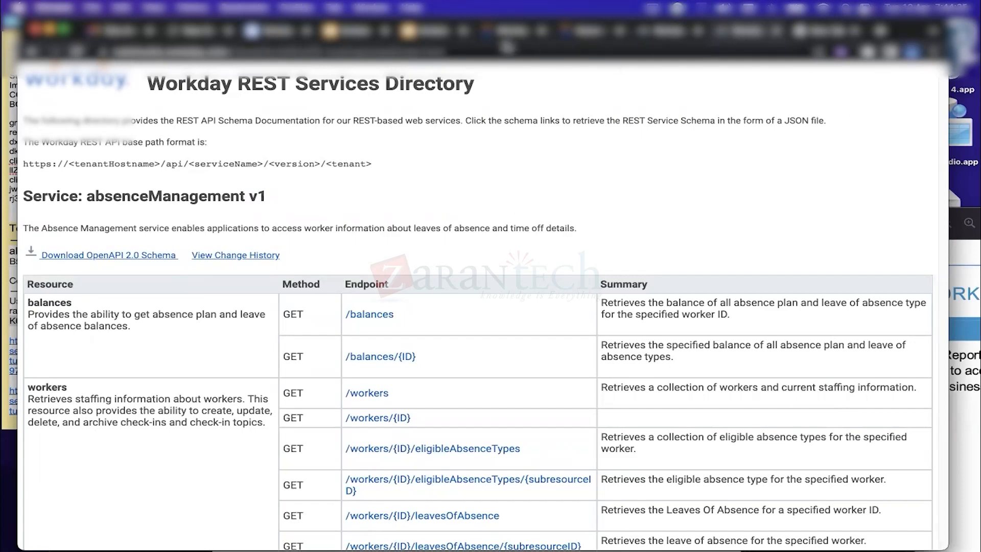
pyautogui.click(504, 34)
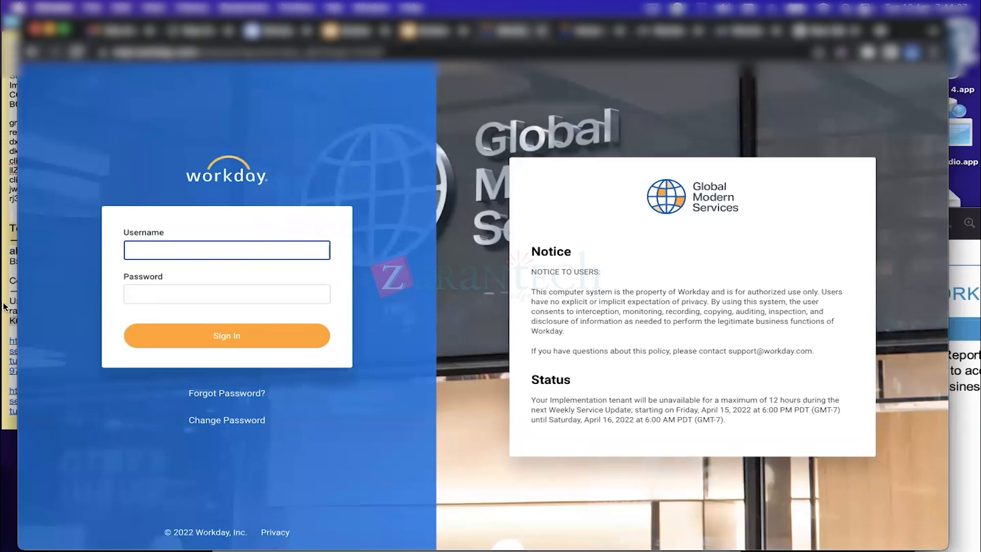
# Paste the tenant password from the saved notes, enter the username, and sign in
pyautogui.click(10, 253)
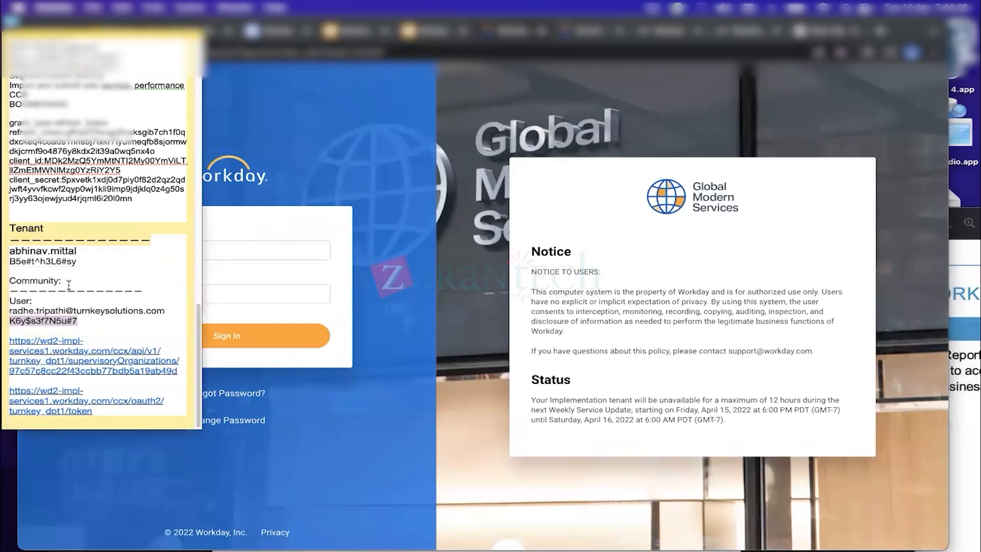
pyautogui.click(126, 312)
pyautogui.moveTo(167, 310); pyautogui.dragTo(6, 313)
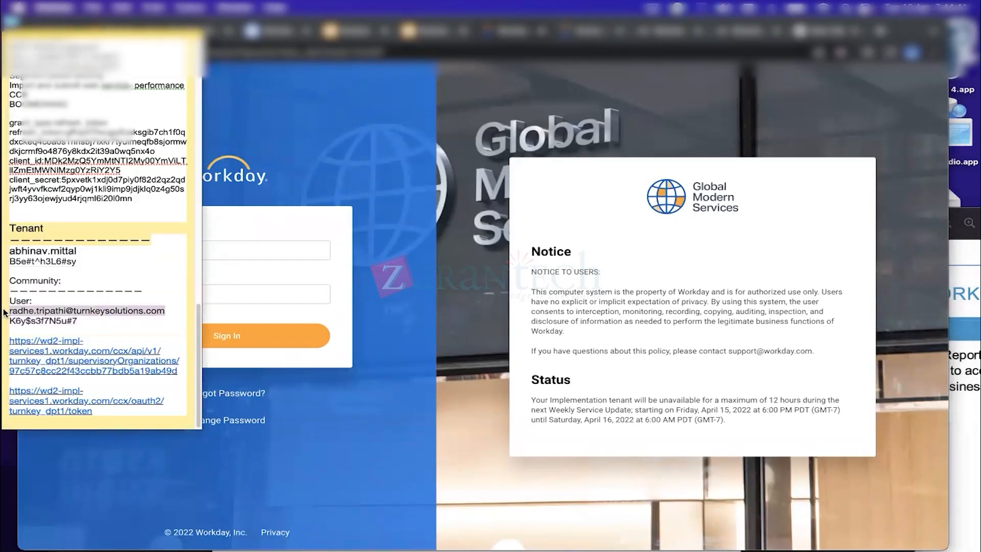
pyautogui.click(85, 241)
pyautogui.moveTo(82, 260); pyautogui.dragTo(4, 265)
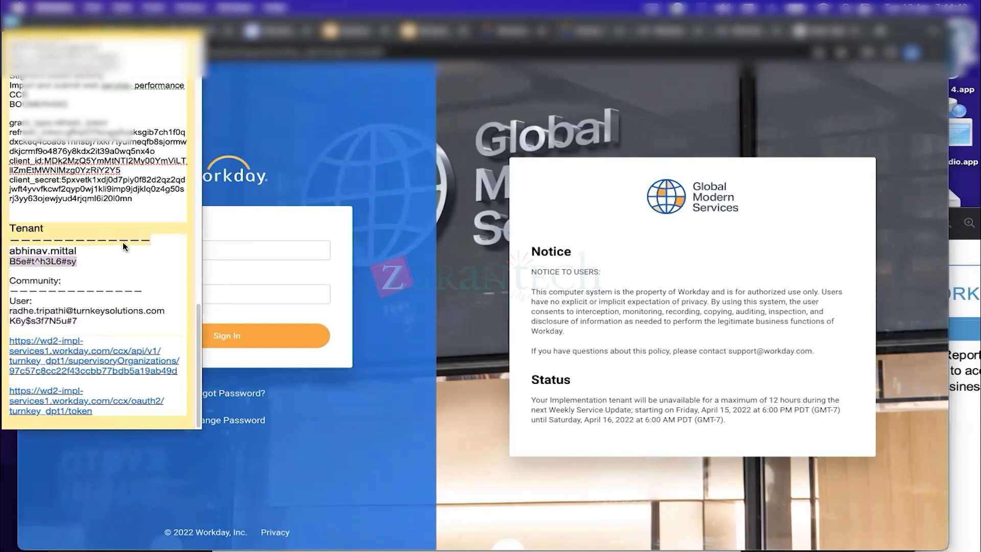
pyautogui.click(238, 247)
pyautogui.press('super+v')
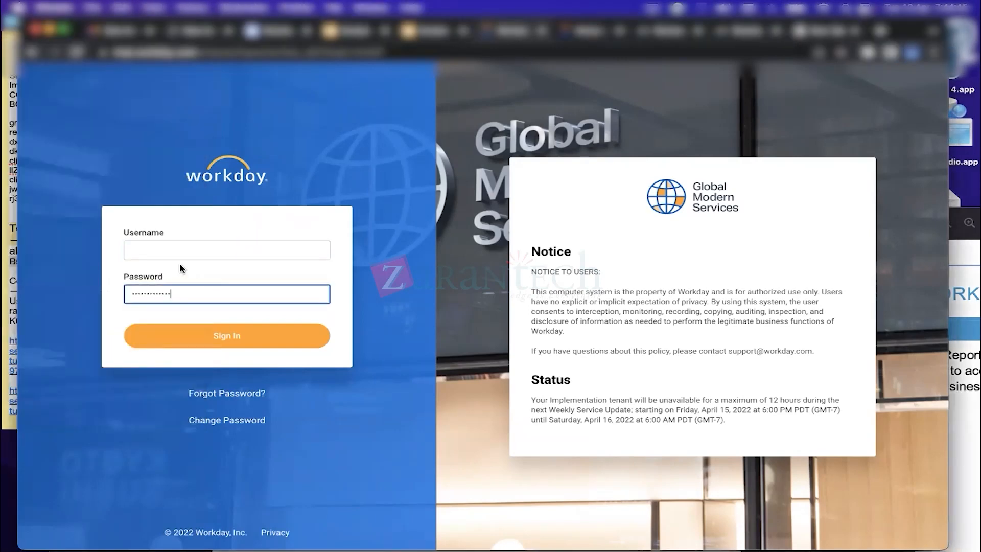
pyautogui.click(176, 250)
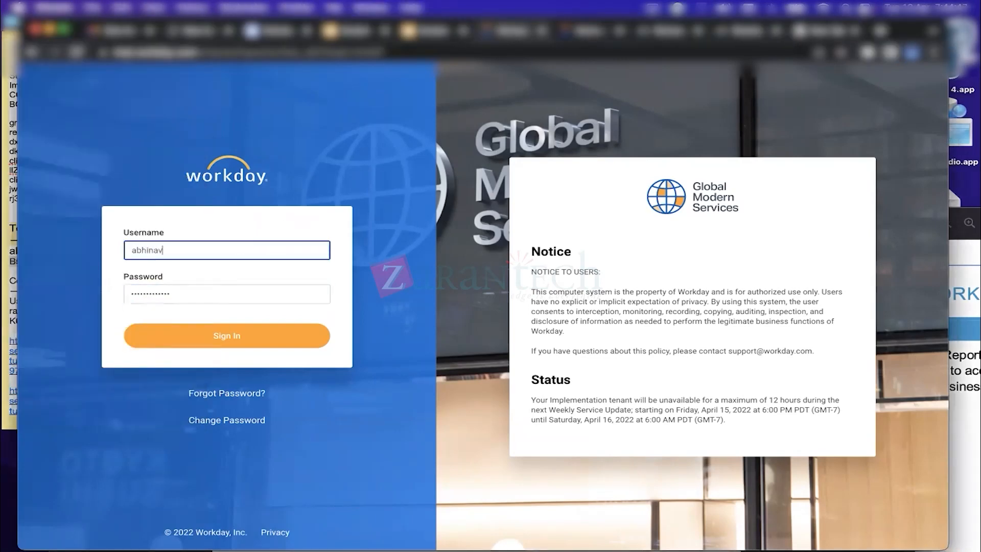
pyautogui.click(231, 339)
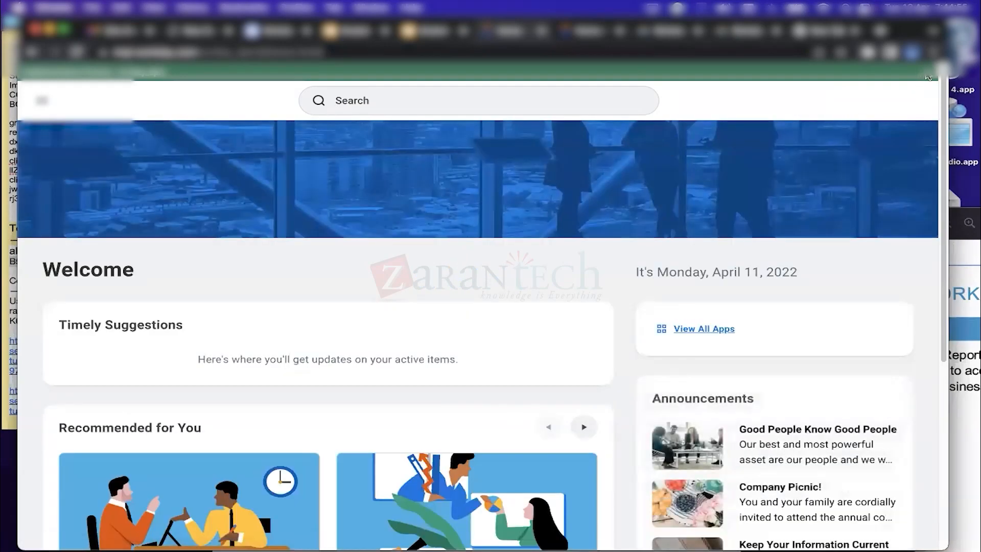
# Scroll the Workday home page, dismiss the system Sound menu, and widen the browser window
pyautogui.scroll(-1, 922, 82)
pyautogui.scroll(-2, 940, 137)
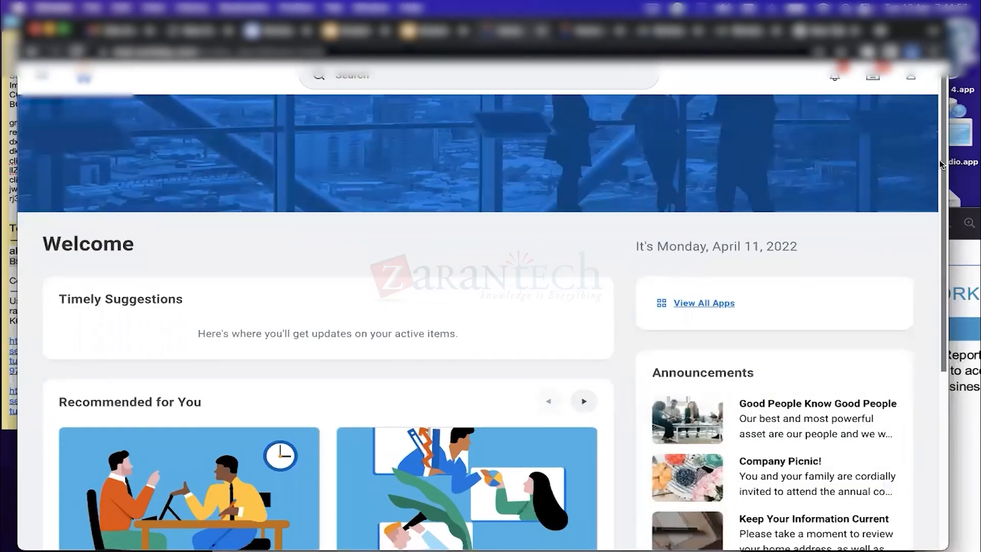
pyautogui.scroll(1, 936, 140)
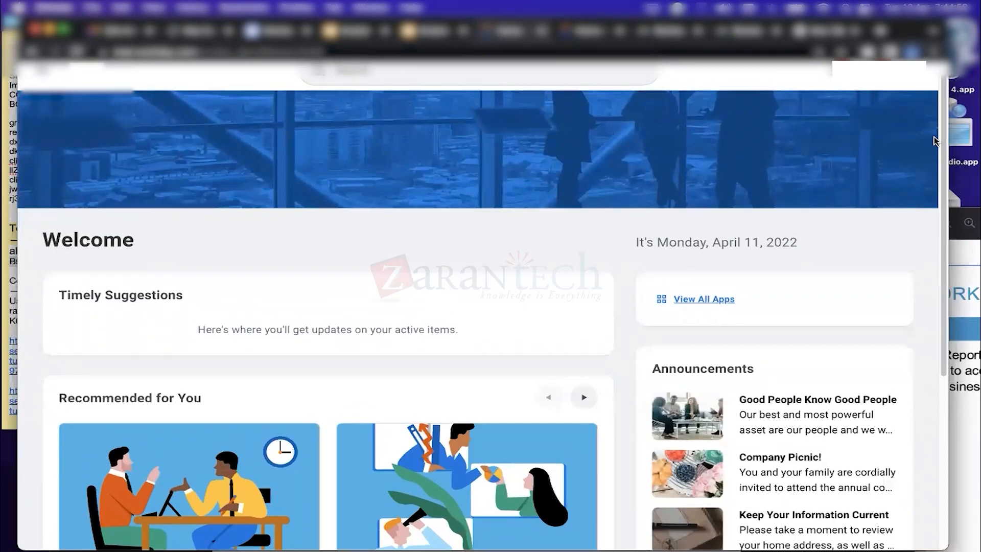
pyautogui.scroll(1, 942, 128)
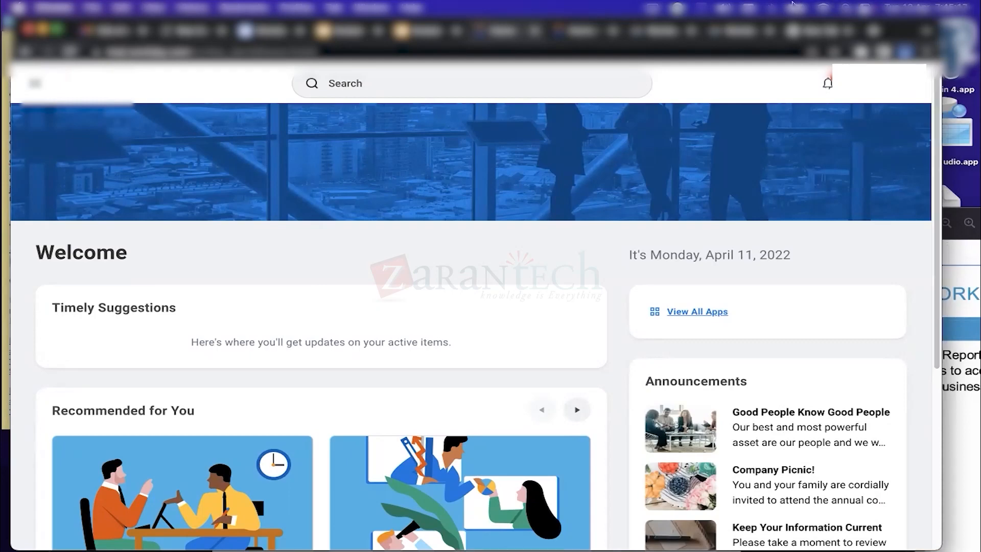
pyautogui.click(725, 7)
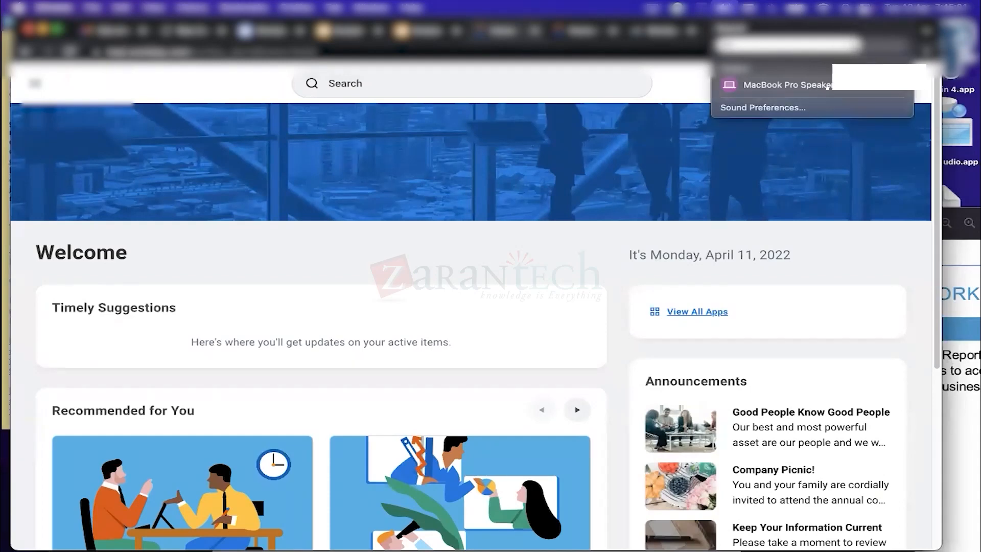
pyautogui.click(849, 251)
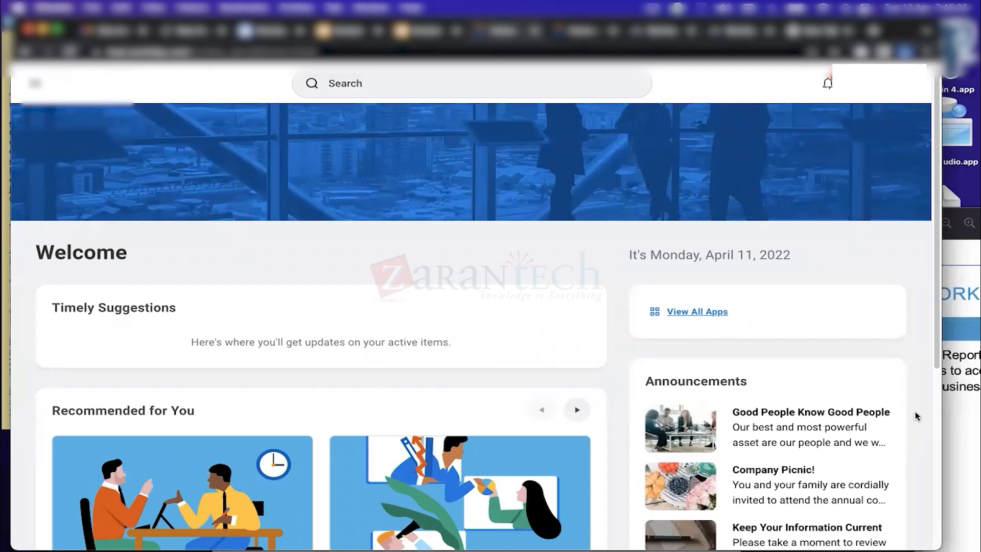
pyautogui.moveTo(868, 549)
pyautogui.moveTo(942, 246); pyautogui.dragTo(961, 246)
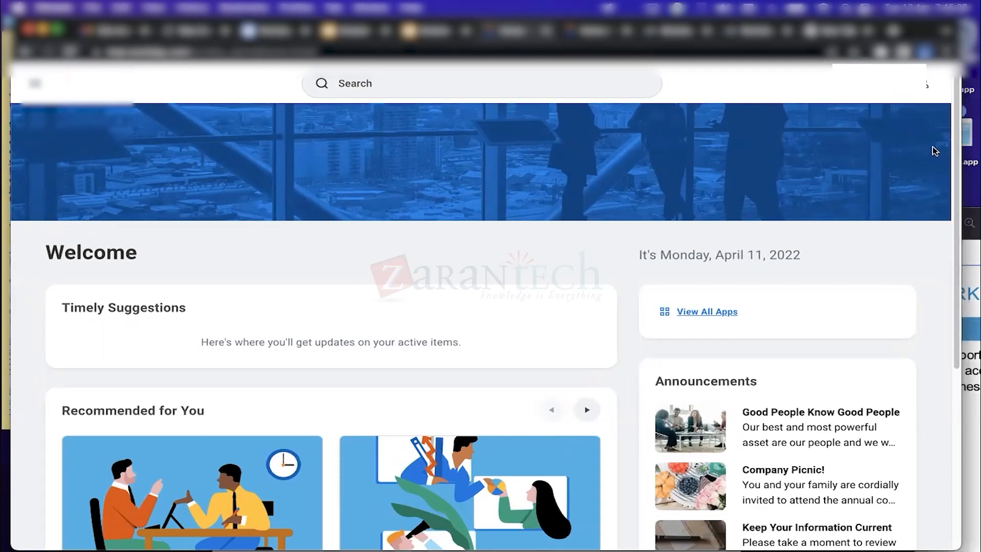
pyautogui.moveTo(953, 159); pyautogui.dragTo(962, 250)
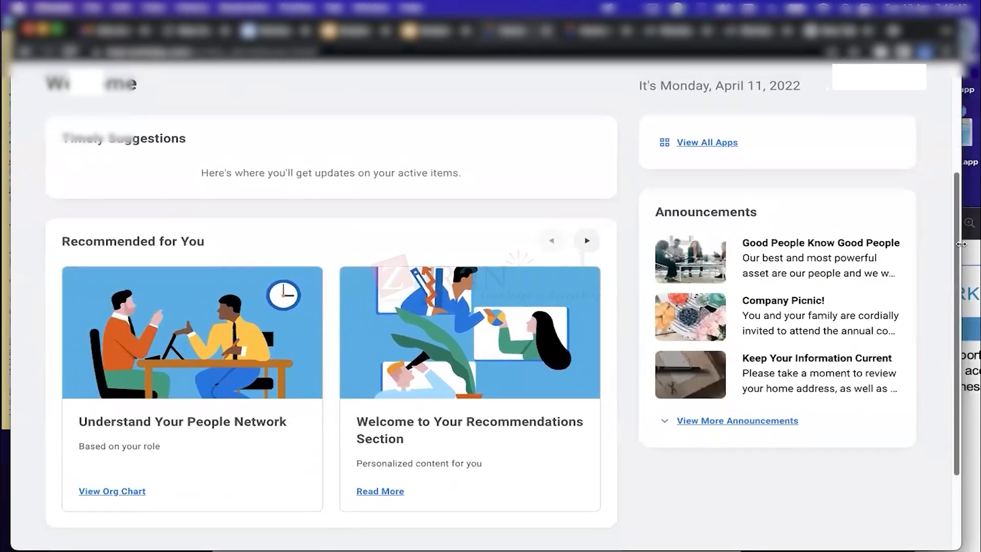
pyautogui.scroll(5, 817, 224)
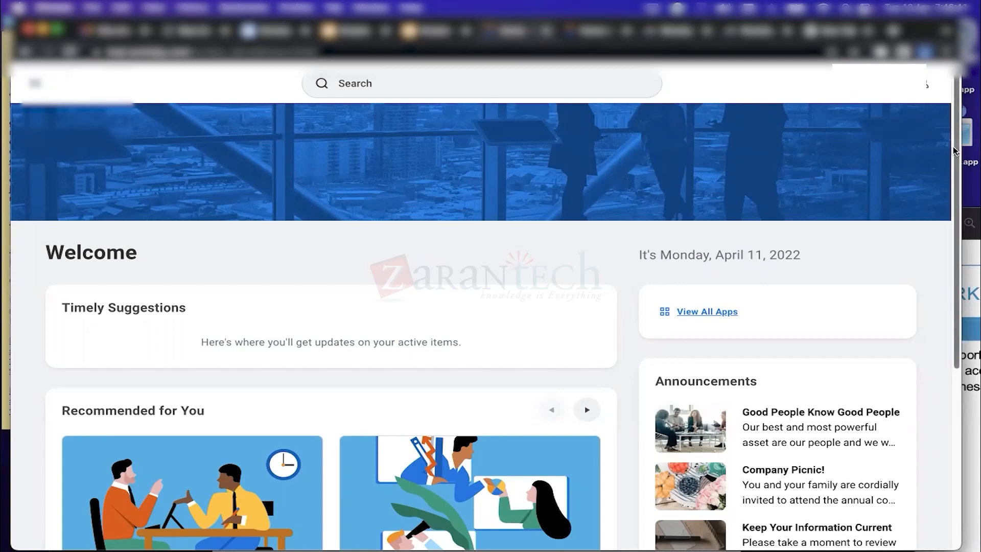
# Return to the top of the home page and show the search bar's recent searches
pyautogui.scroll(-5, 965, 383)
pyautogui.scroll(-5, 964, 383)
pyautogui.scroll(10, 932, 124)
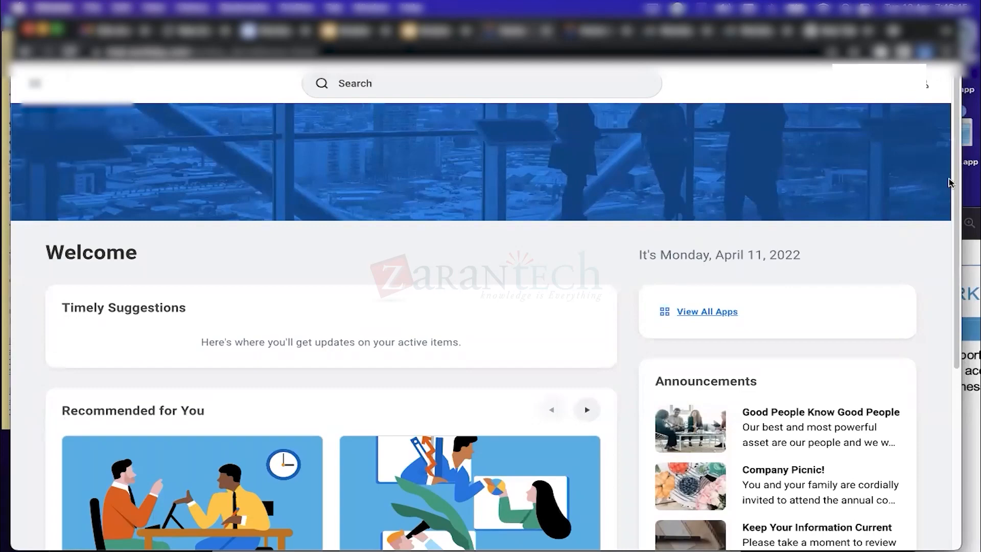
pyautogui.moveTo(956, 176); pyautogui.dragTo(956, 249)
pyautogui.scroll(5, 228, 228)
pyautogui.click(476, 84)
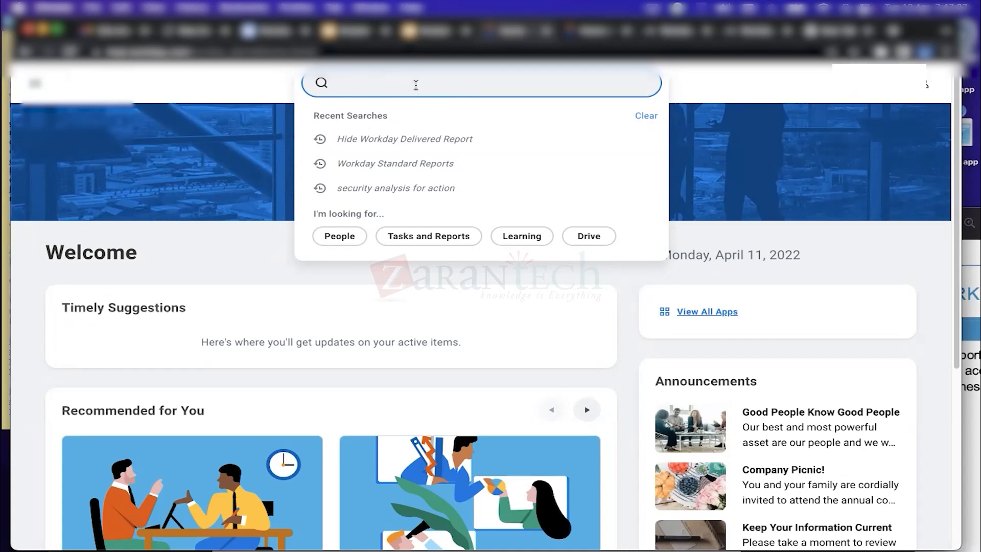
# Clear the recent searches list and bring up the account profile menu
pyautogui.click(653, 117)
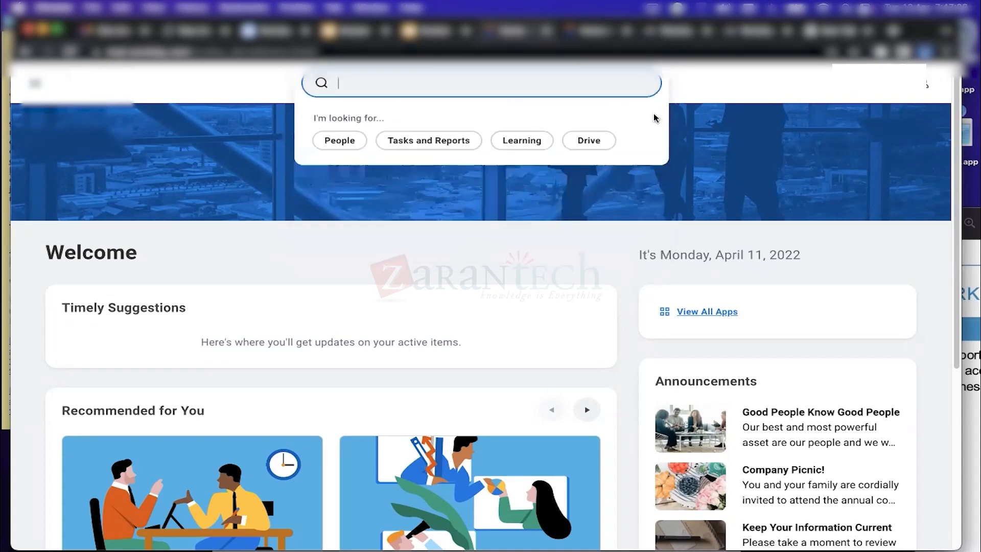
pyautogui.click(924, 86)
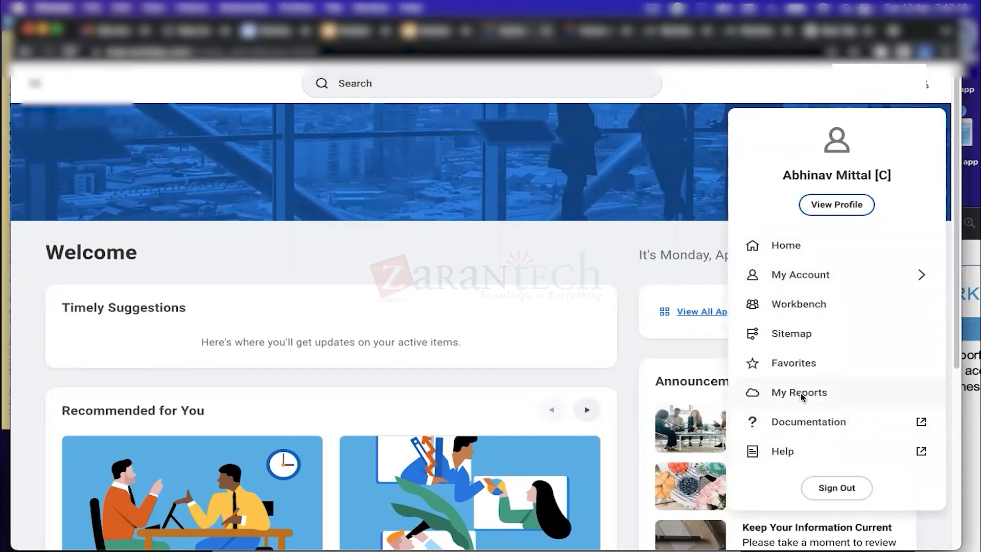
# Open the signed-in worker's own profile from the account menu and view its Job section
pyautogui.click(807, 247)
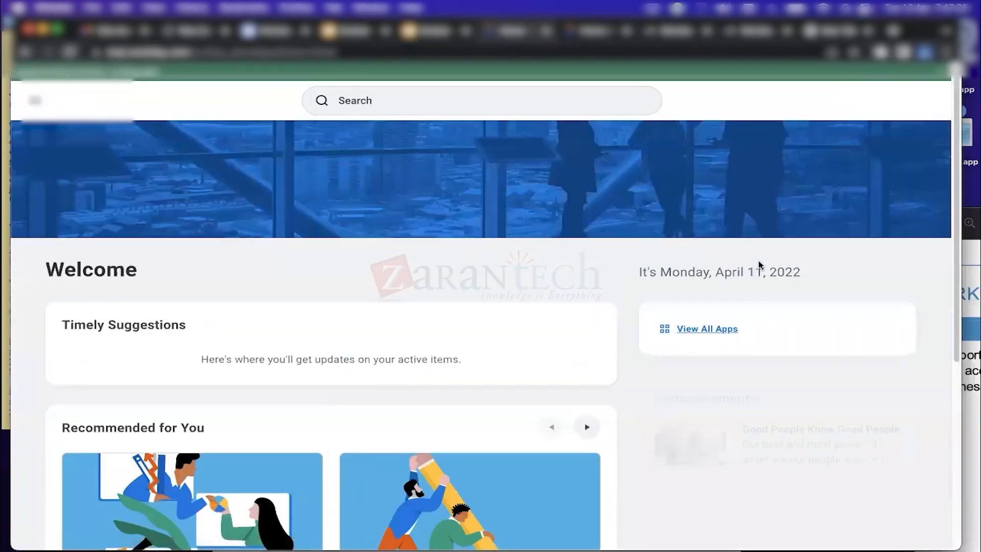
pyautogui.click(927, 103)
pyautogui.click(404, 237)
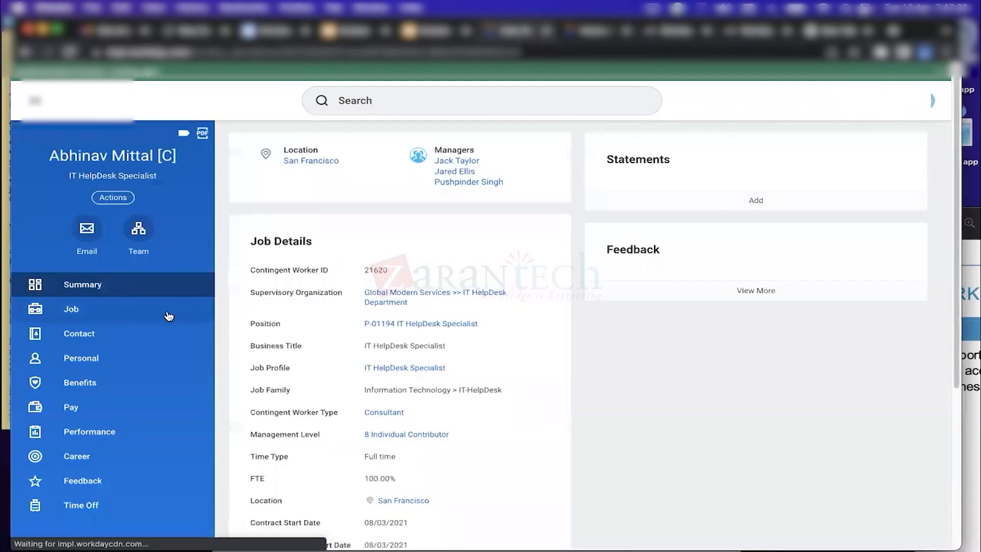
pyautogui.click(151, 315)
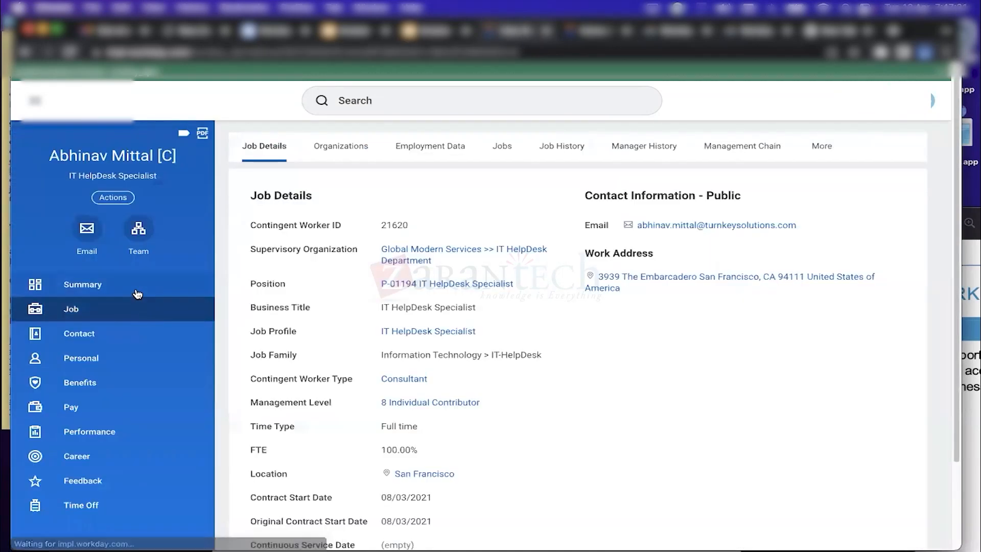
pyautogui.click(134, 286)
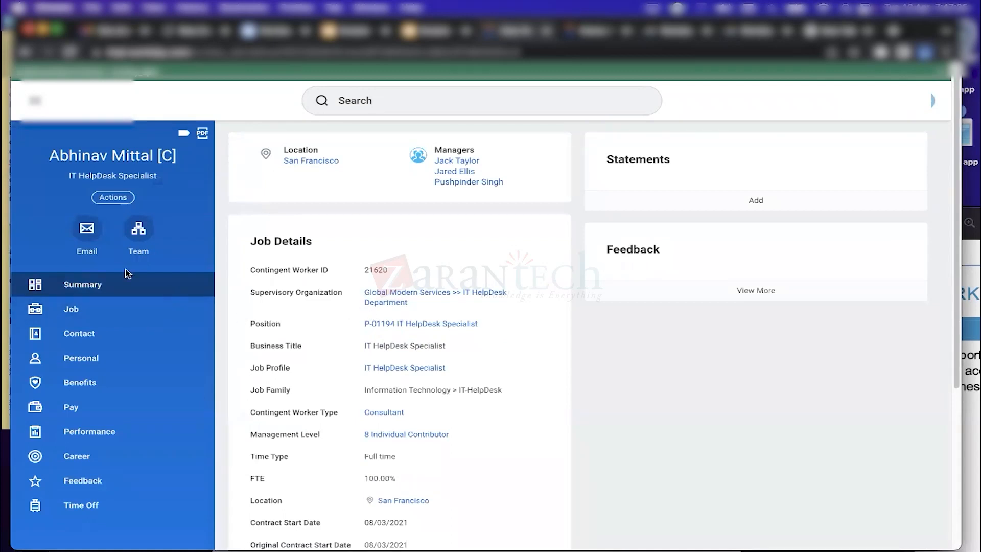
pyautogui.click(132, 313)
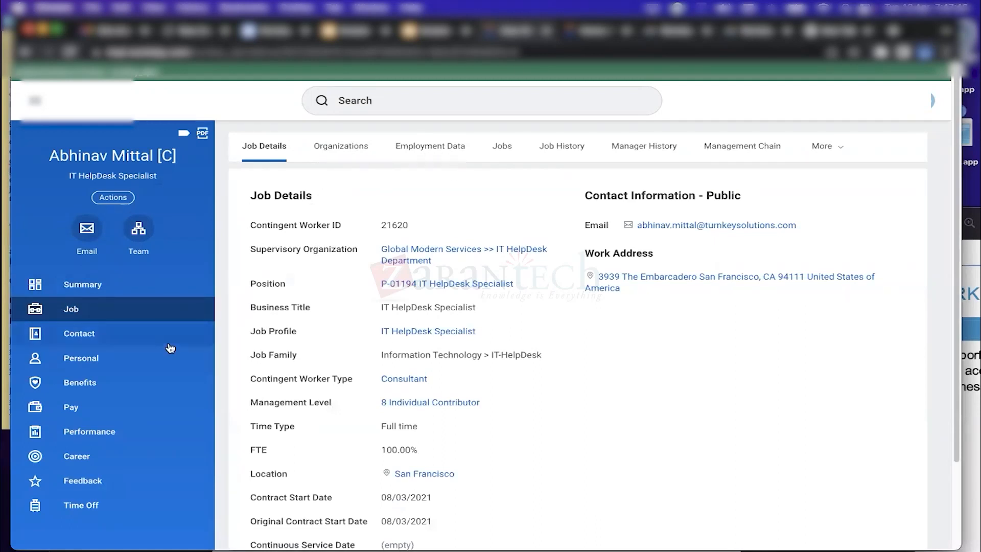
# Browse the Organizations, Employment Data, Jobs, Job History and Manager History tabs, then Contact
pyautogui.click(340, 147)
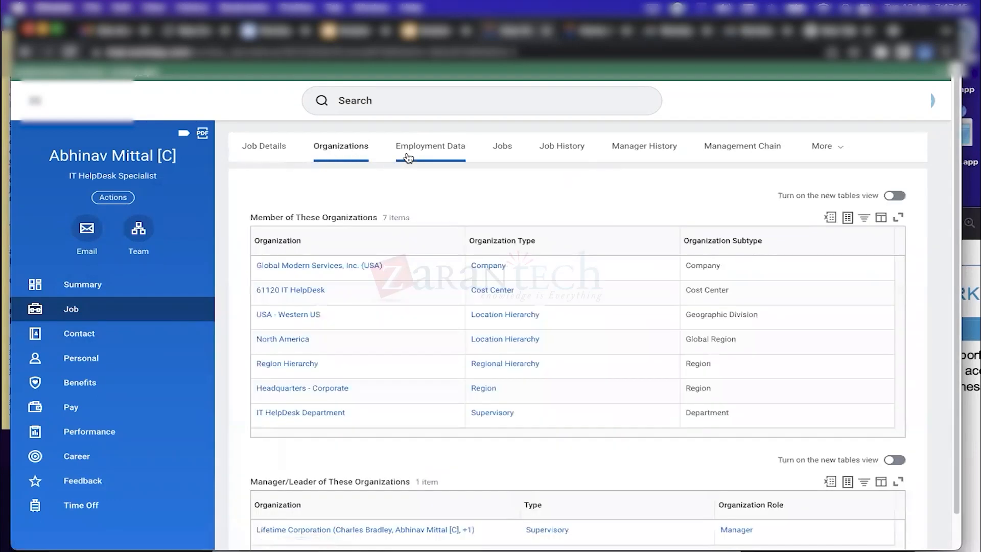
pyautogui.click(432, 155)
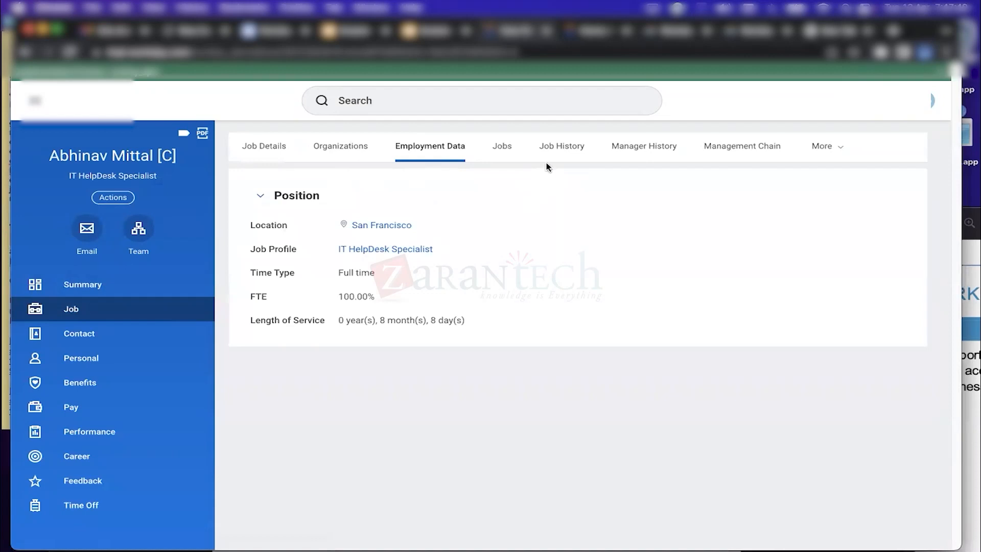
pyautogui.click(503, 149)
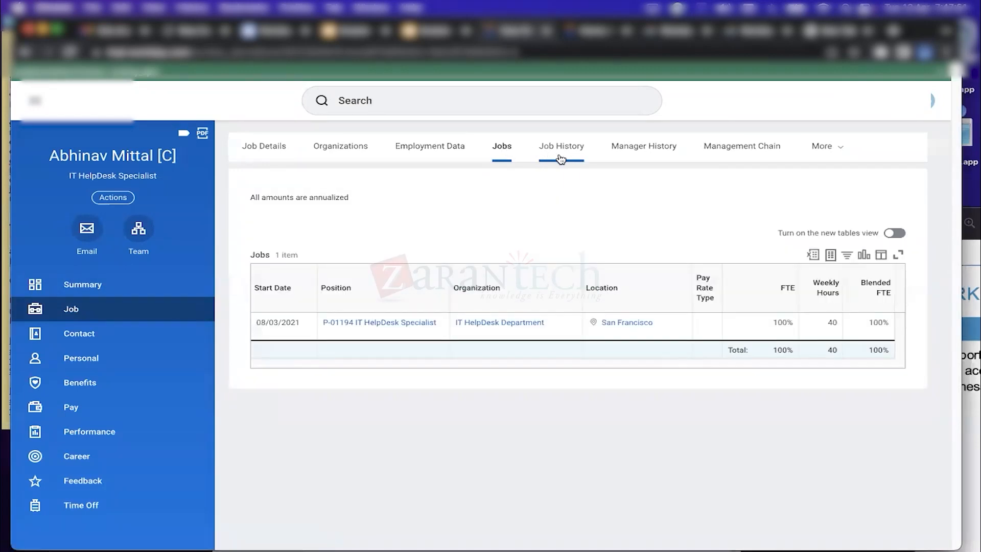
pyautogui.click(559, 156)
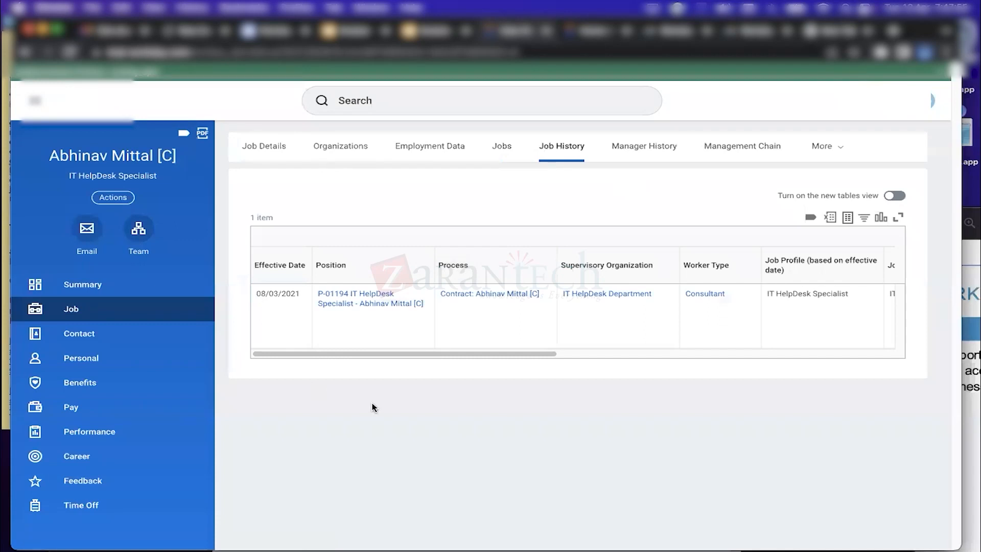
pyautogui.click(651, 154)
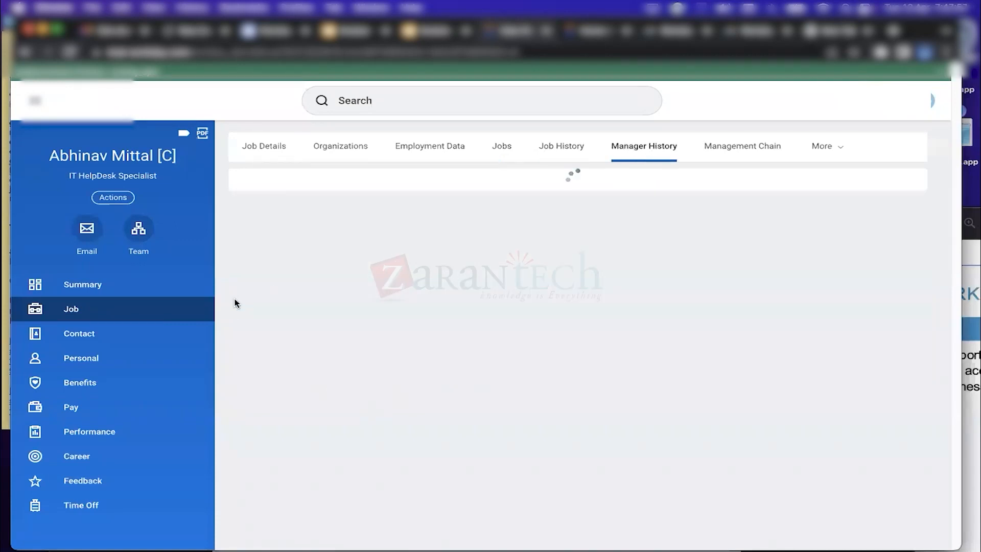
pyautogui.click(137, 337)
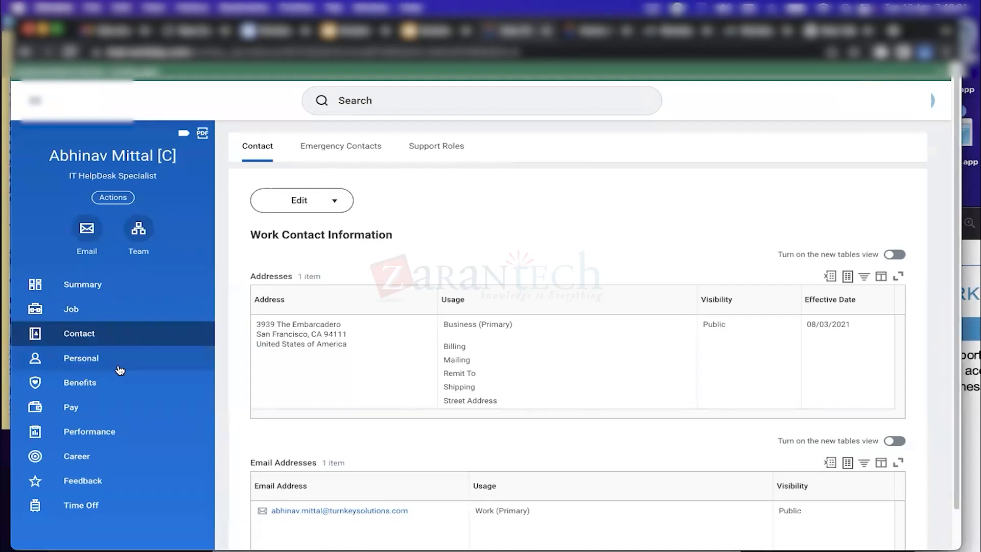
# View the worker's Personal information, then bring up the IT HelpDesk team's Org Chart
pyautogui.click(119, 369)
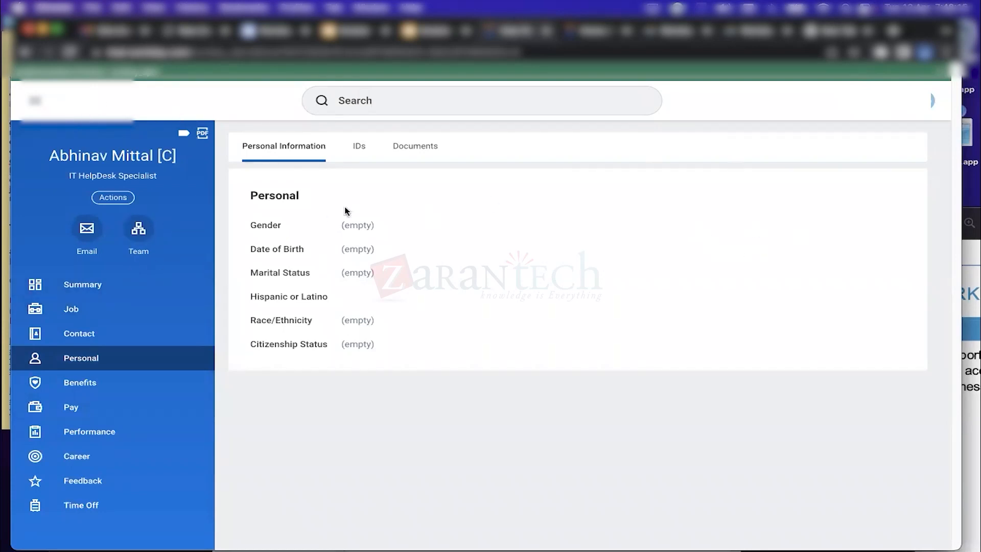
pyautogui.click(144, 232)
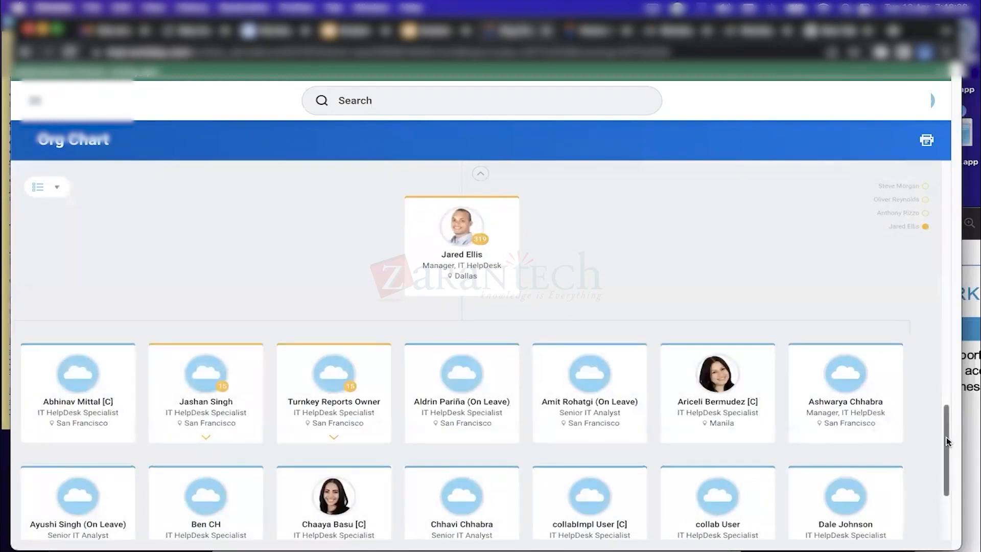
# Scroll the org chart up to the Chief Executive Officer, then return to the home page
pyautogui.moveTo(946, 437); pyautogui.dragTo(946, 462)
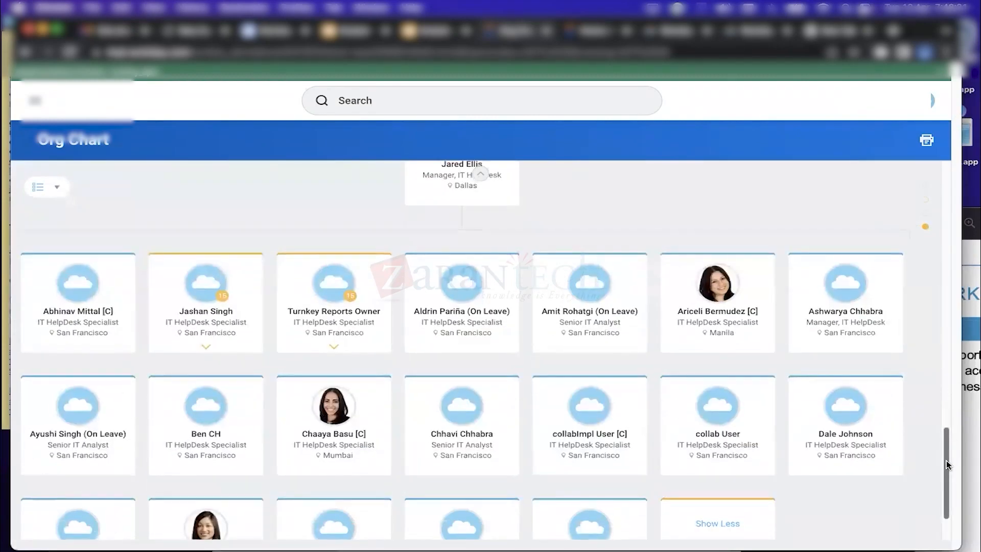
pyautogui.moveTo(946, 461); pyautogui.dragTo(966, 379)
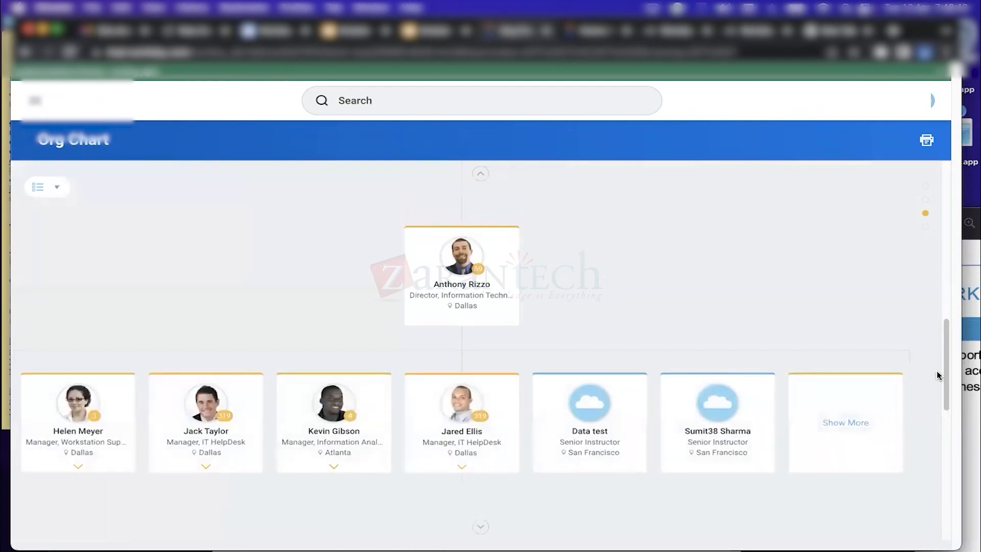
pyautogui.moveTo(947, 371); pyautogui.dragTo(918, 286)
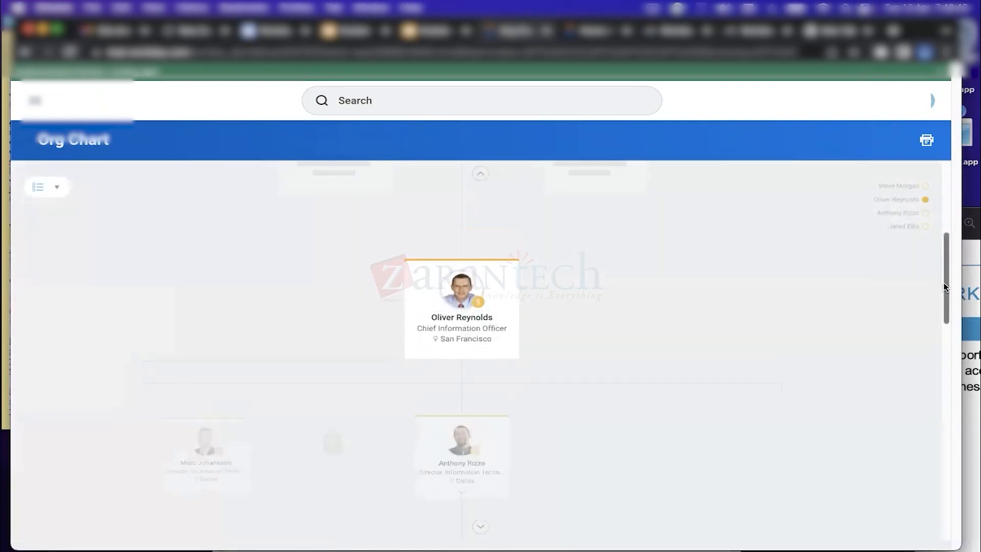
pyautogui.moveTo(945, 287); pyautogui.dragTo(930, 213)
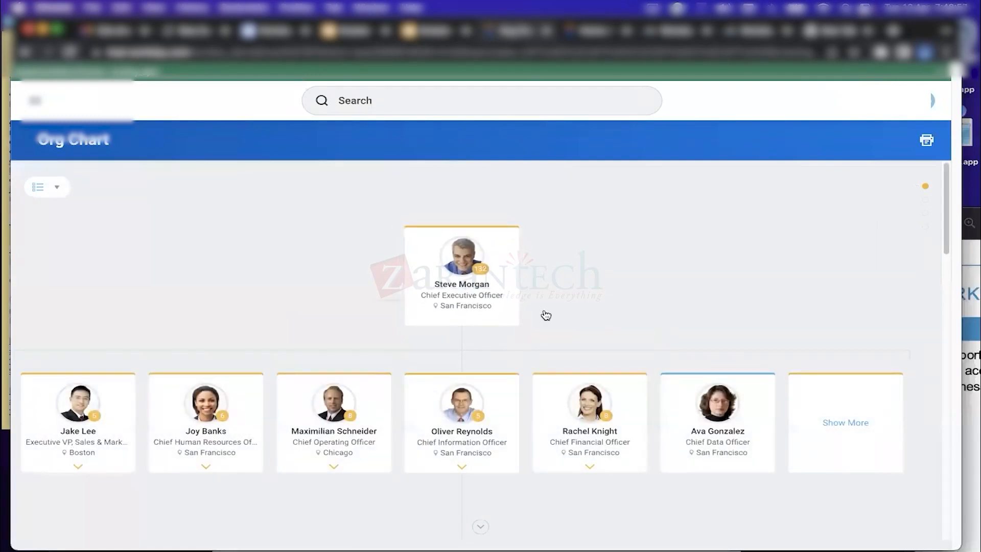
pyautogui.scroll(-3, 944, 195)
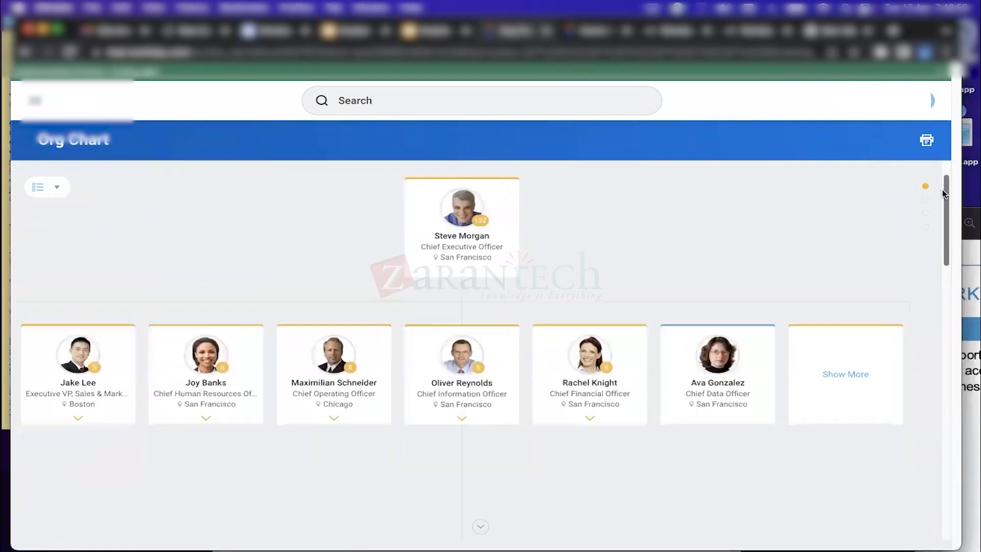
pyautogui.scroll(3, 944, 196)
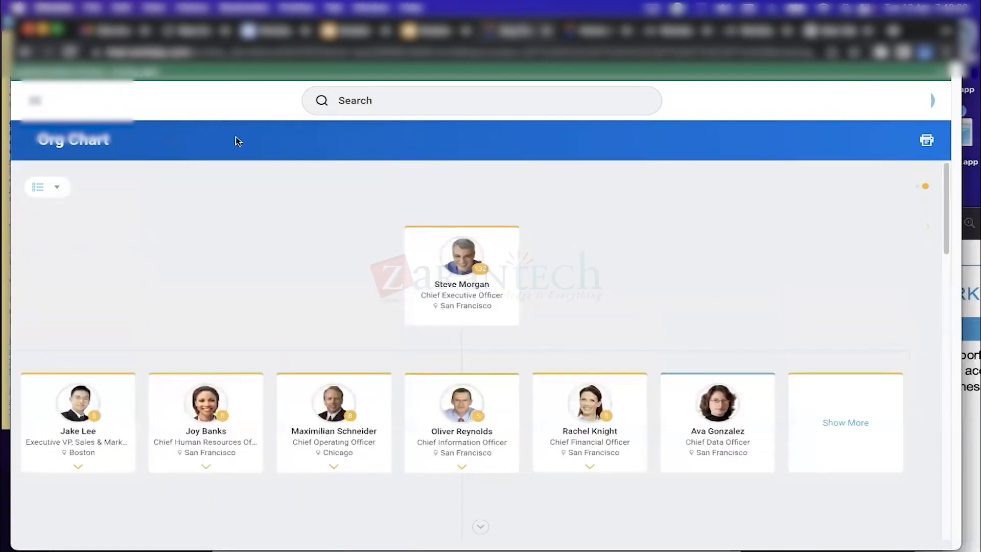
pyautogui.click(76, 102)
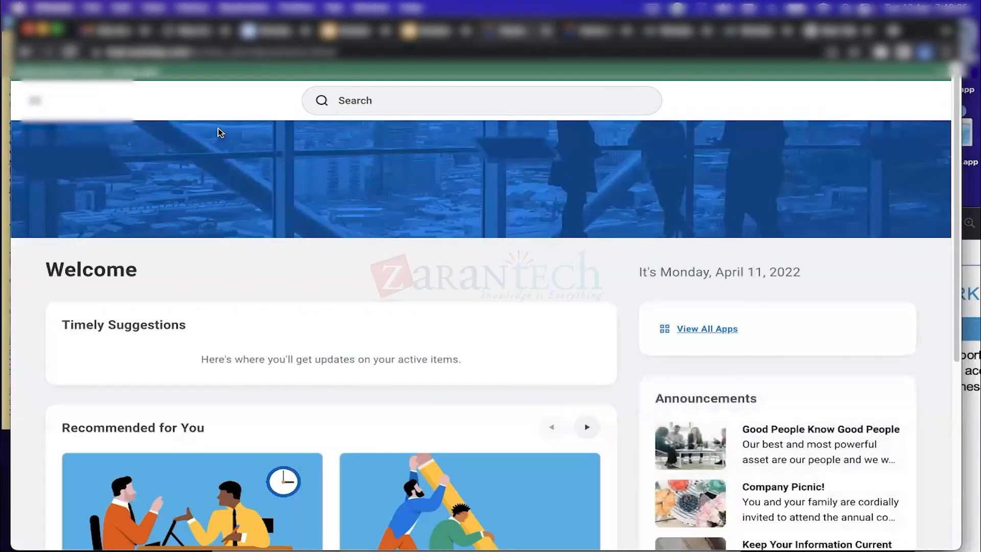
pyautogui.click(32, 100)
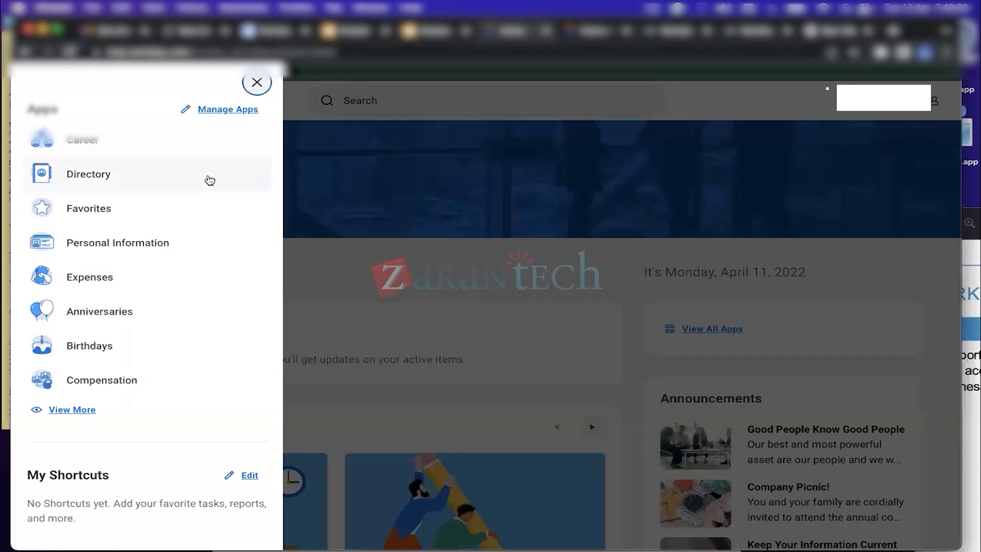
pyautogui.click(257, 83)
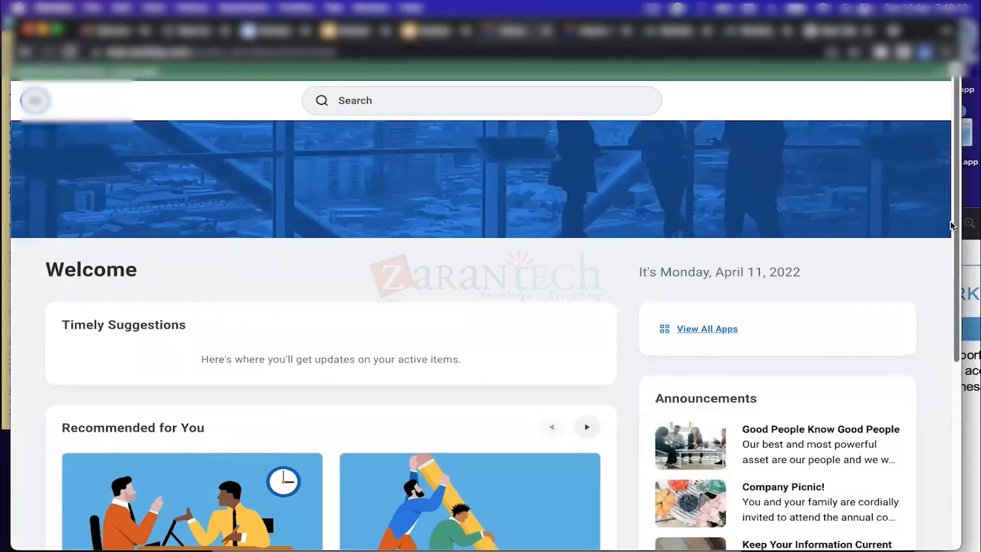
pyautogui.scroll(-2, 951, 252)
pyautogui.scroll(2, 951, 253)
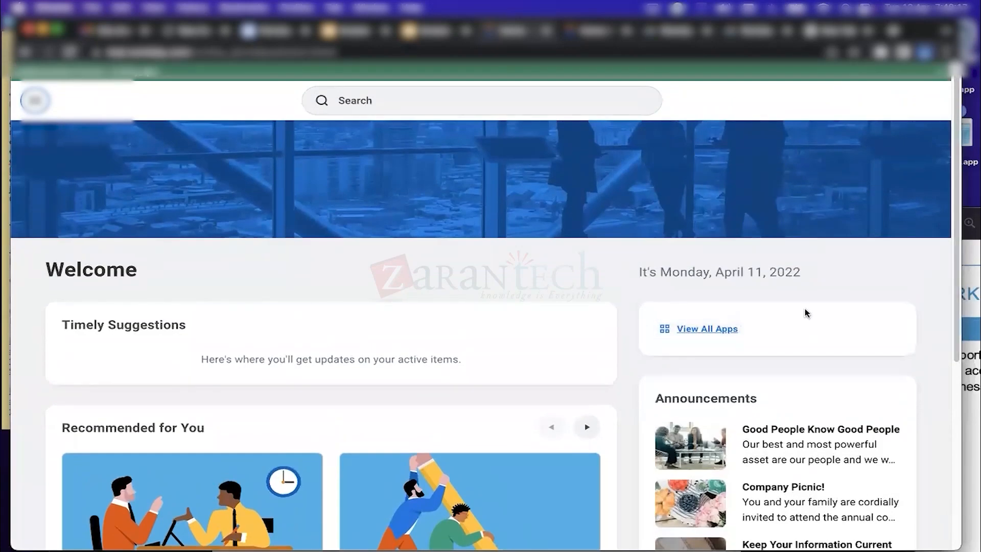
# Show all apps, including Career, Directory, Expenses and Absence, from the home page
pyautogui.scroll(-5, 952, 332)
pyautogui.scroll(-2, 952, 332)
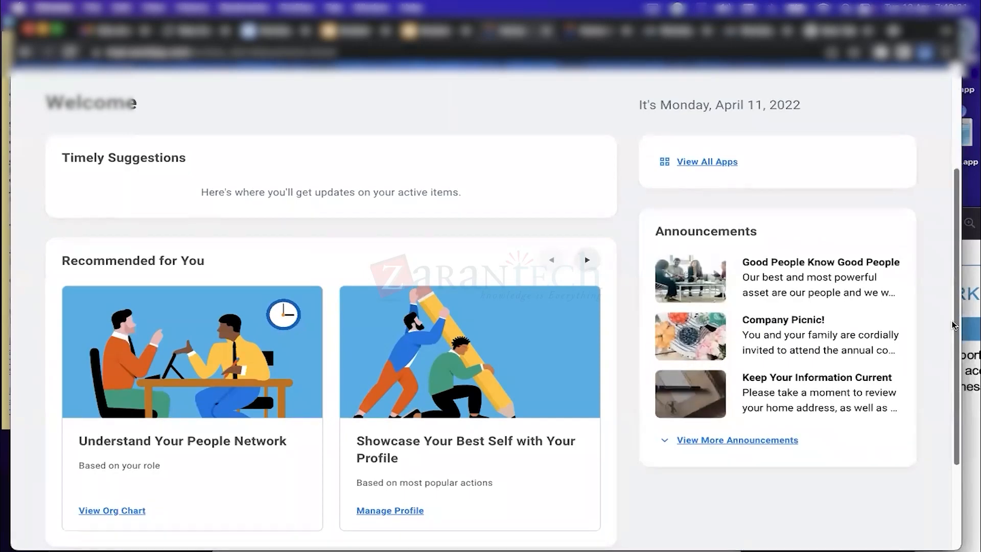
pyautogui.scroll(4, 951, 332)
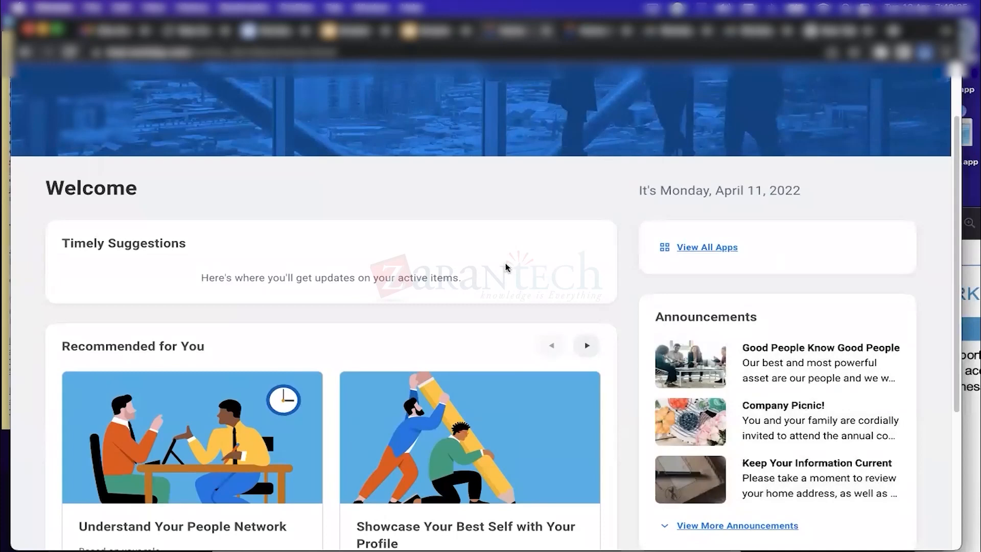
pyautogui.click(718, 250)
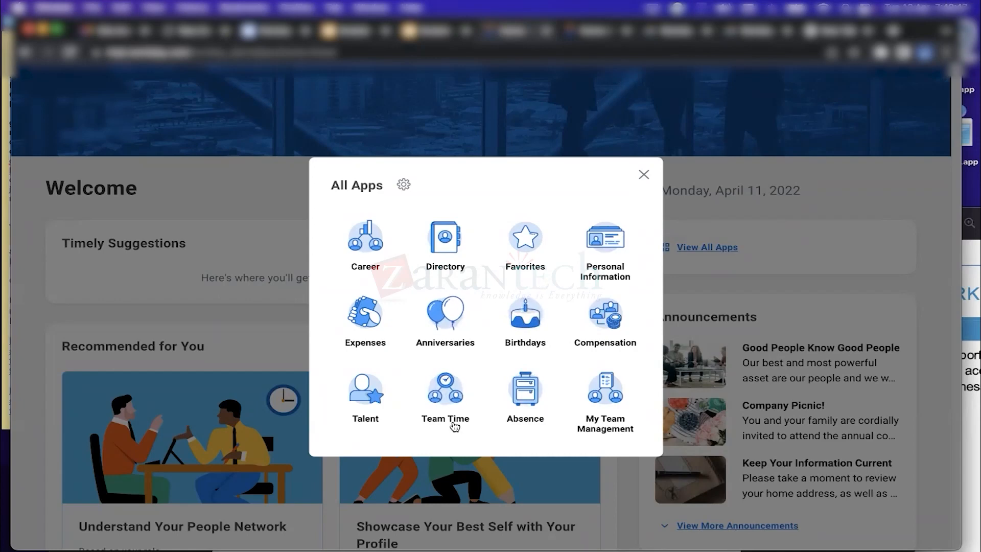
# View the Absence app's My Absence page, then go back to the home page
pyautogui.click(522, 391)
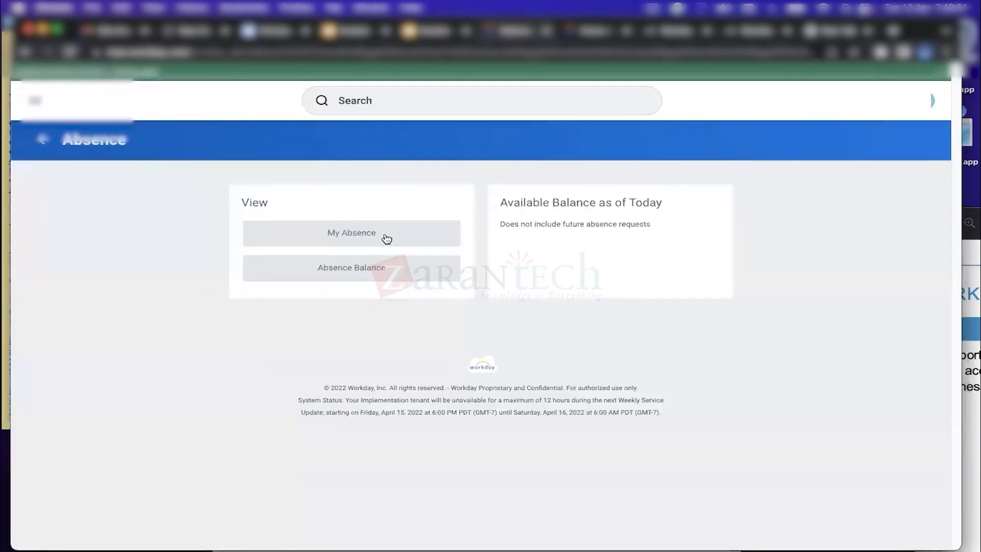
pyautogui.click(394, 235)
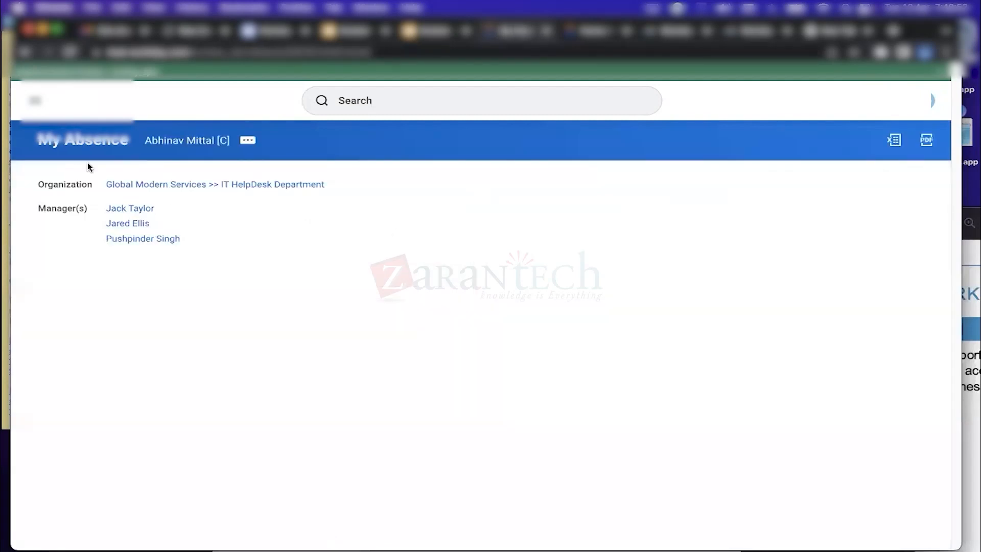
pyautogui.click(25, 53)
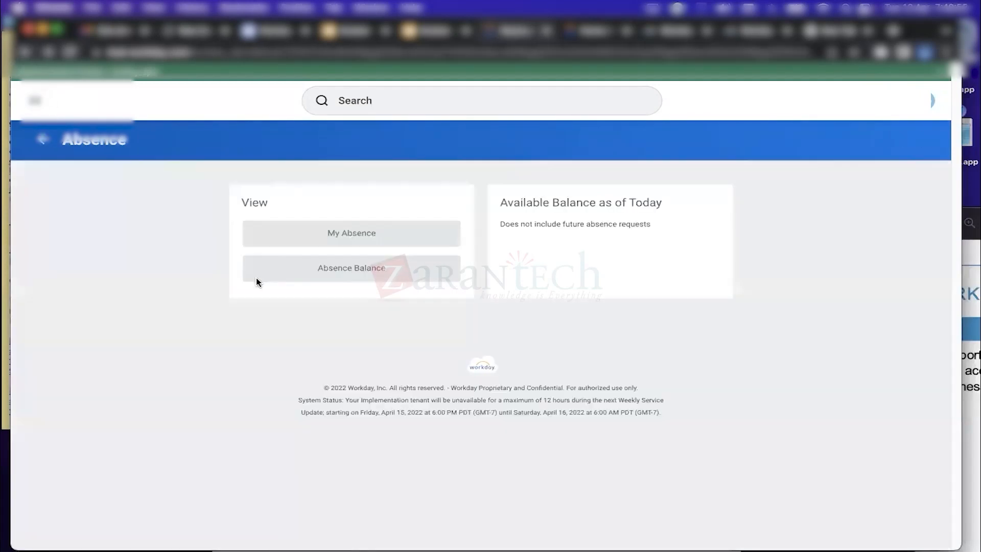
pyautogui.click(41, 139)
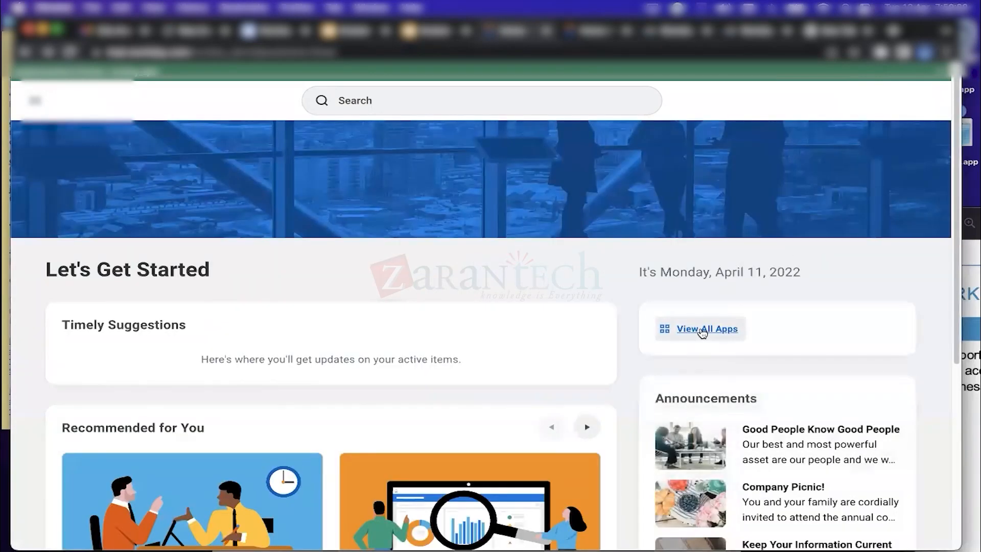
# Open the Expenses app from All Apps, starting and cancelling a new expense report
pyautogui.click(703, 333)
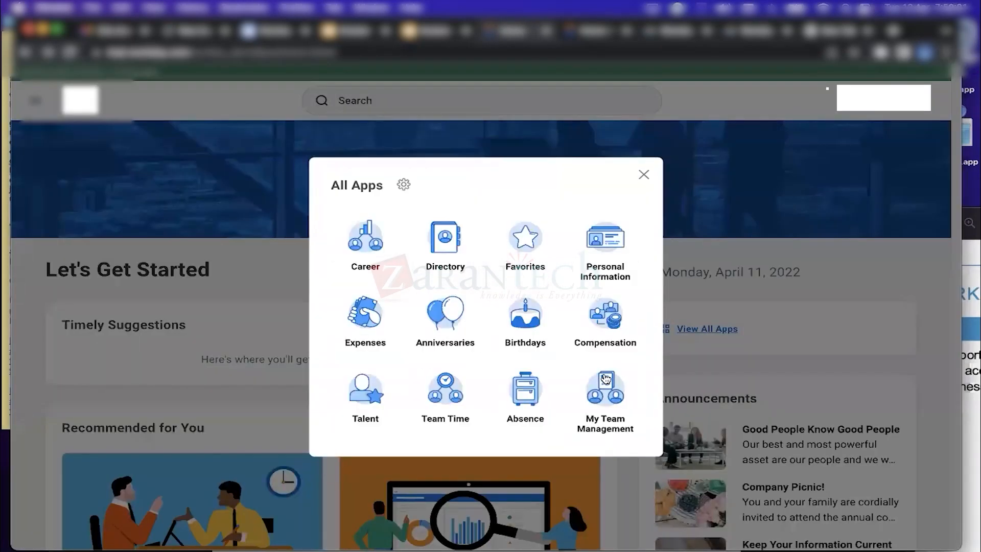
pyautogui.click(378, 317)
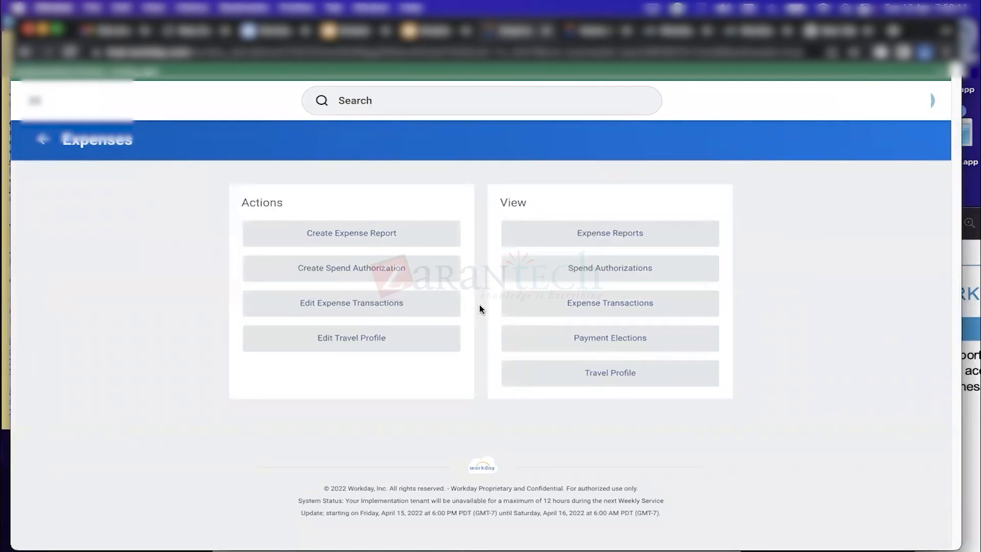
pyautogui.click(381, 238)
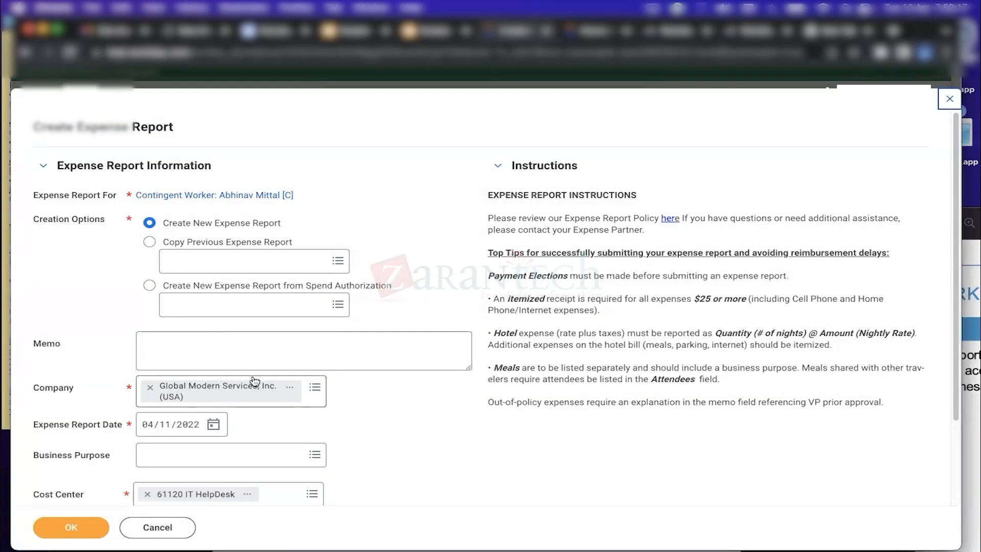
pyautogui.click(179, 532)
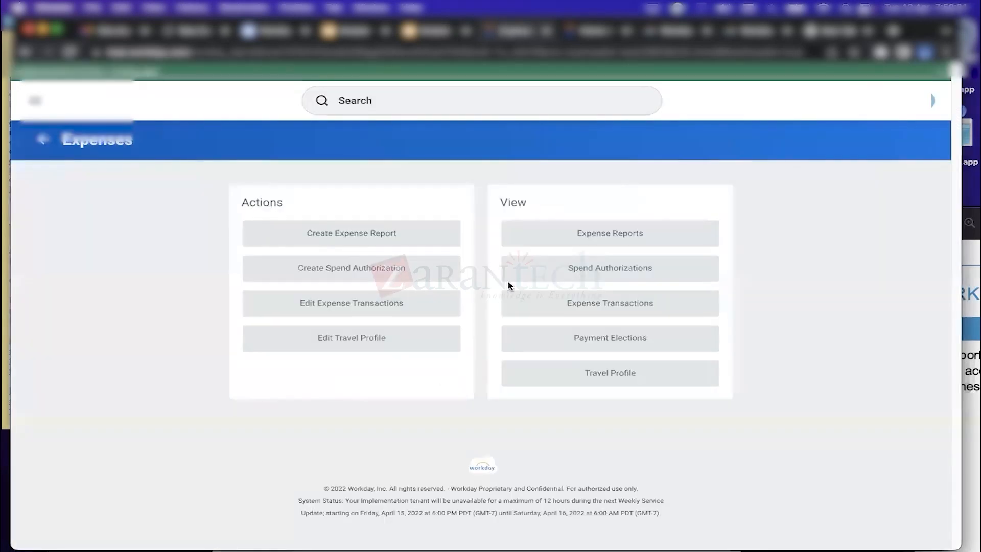
# In My Expense Reports, select the Approved, Canceled and Draft statuses
pyautogui.click(635, 234)
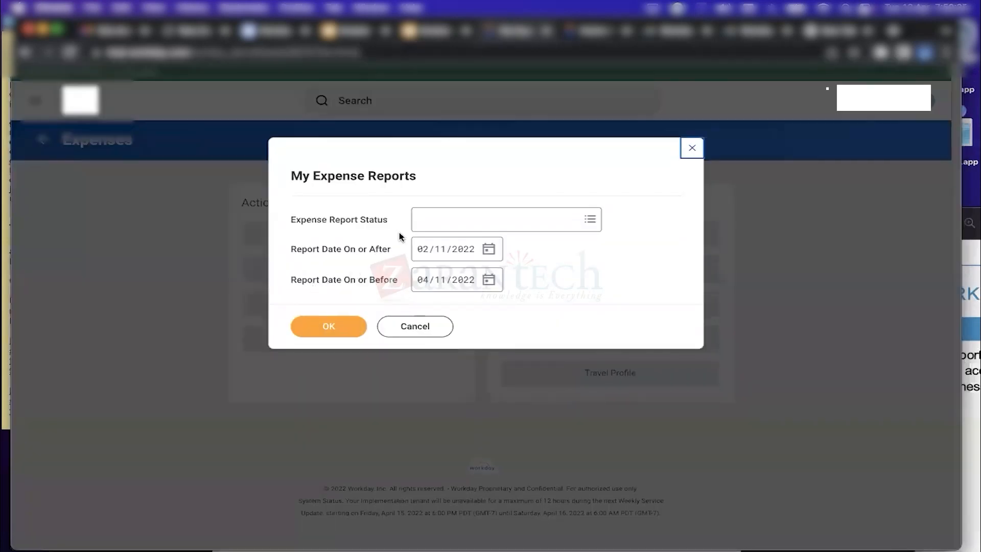
pyautogui.click(489, 223)
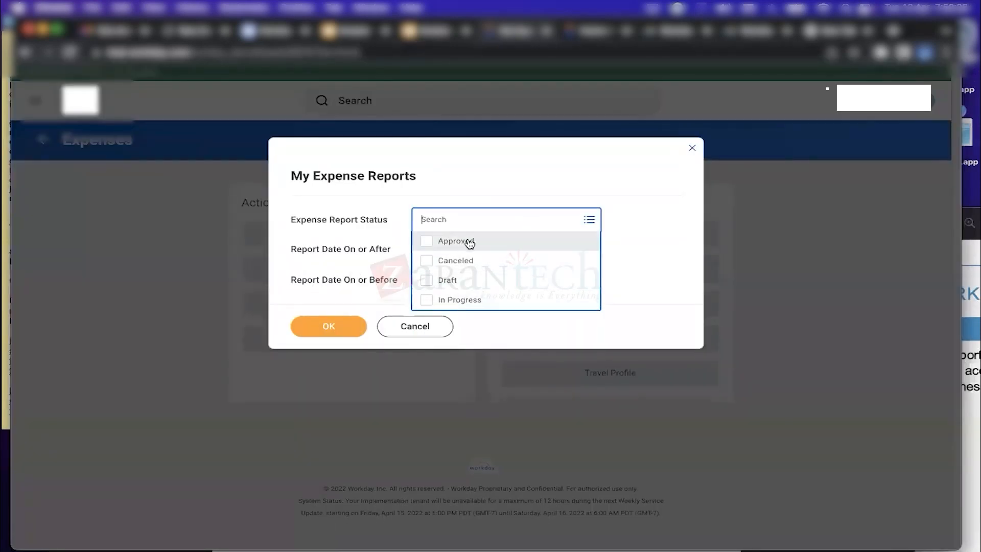
pyautogui.click(465, 240)
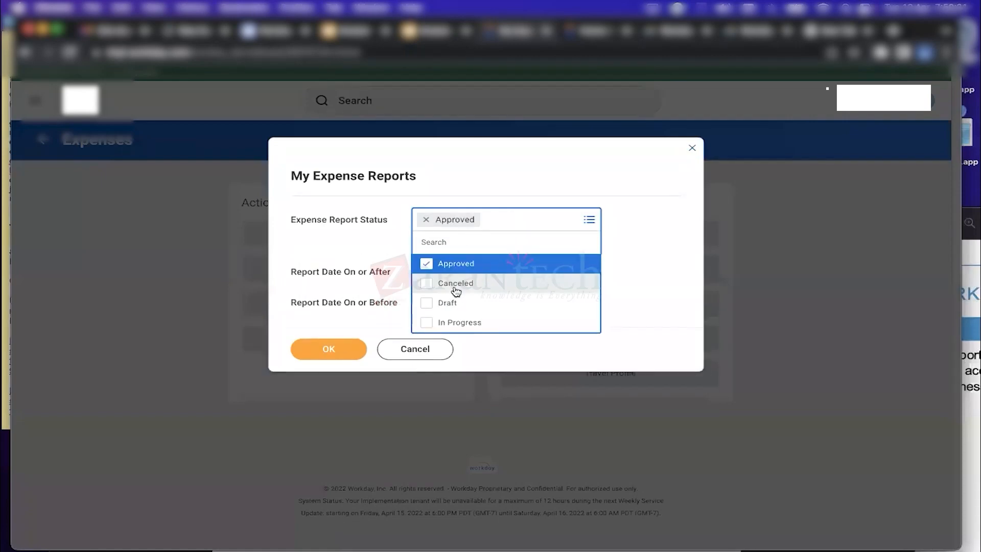
pyautogui.click(454, 282)
pyautogui.click(453, 319)
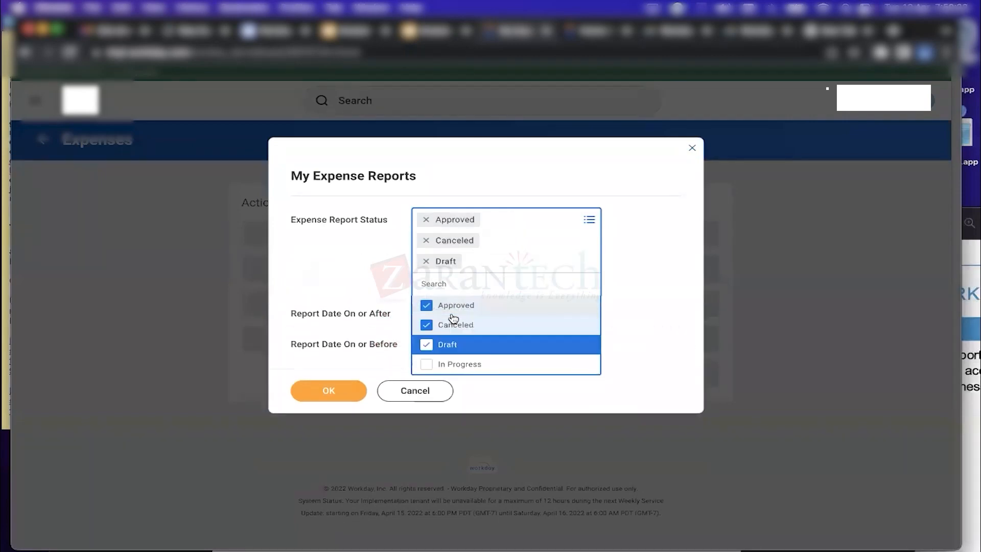
pyautogui.click(643, 206)
# Set the start date to 02/01/2021, run the search, then return home
pyautogui.click(489, 291)
pyautogui.click(528, 295)
pyautogui.click(528, 295)
pyautogui.click(528, 295)
pyautogui.click(528, 296)
pyautogui.click(529, 295)
pyautogui.click(528, 296)
pyautogui.click(529, 295)
pyautogui.click(528, 295)
pyautogui.click(529, 295)
pyautogui.click(529, 294)
pyautogui.click(528, 294)
pyautogui.click(529, 294)
pyautogui.click(562, 335)
pyautogui.click(351, 369)
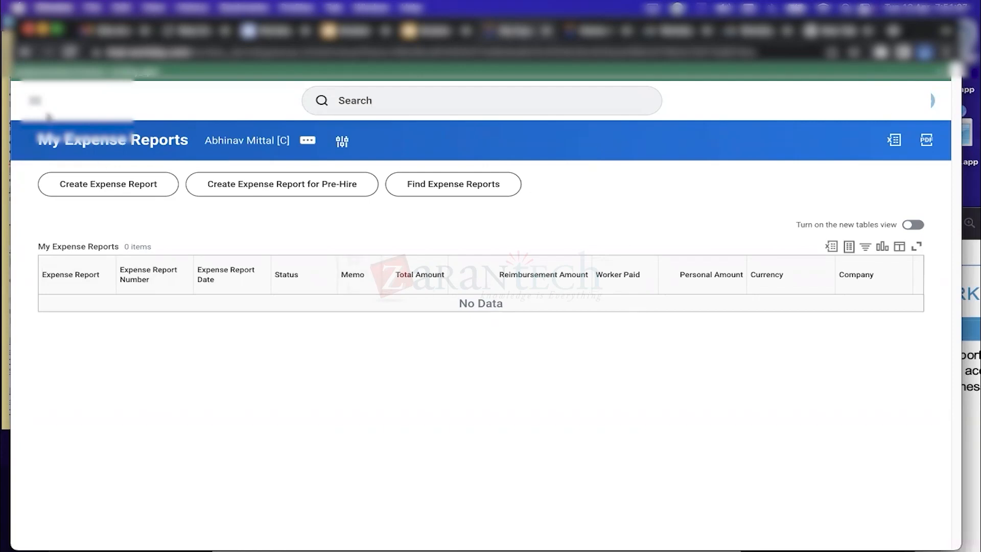
pyautogui.click(77, 100)
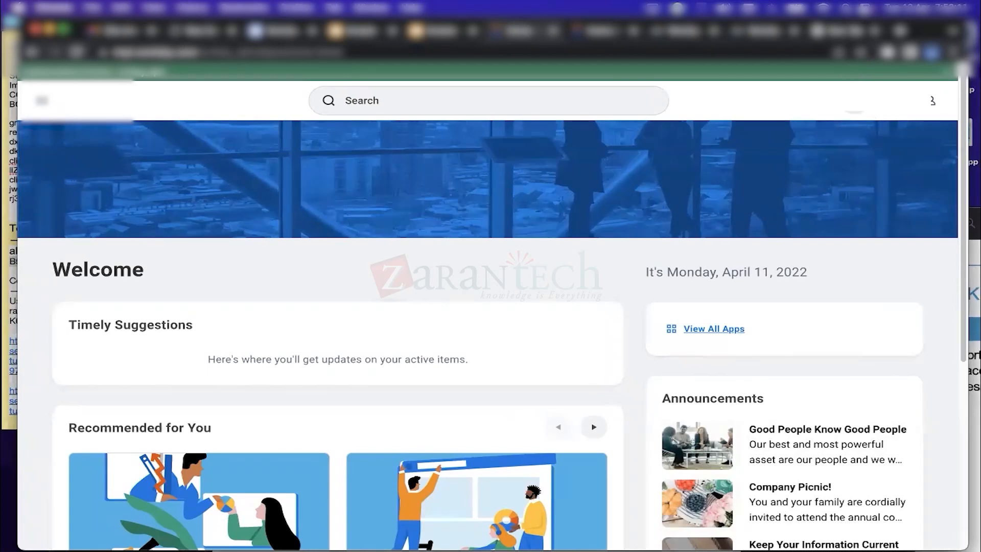
# Check Notifications, then load the Inbox's Change Organization Assignments task for Automation Analyst
pyautogui.click(933, 101)
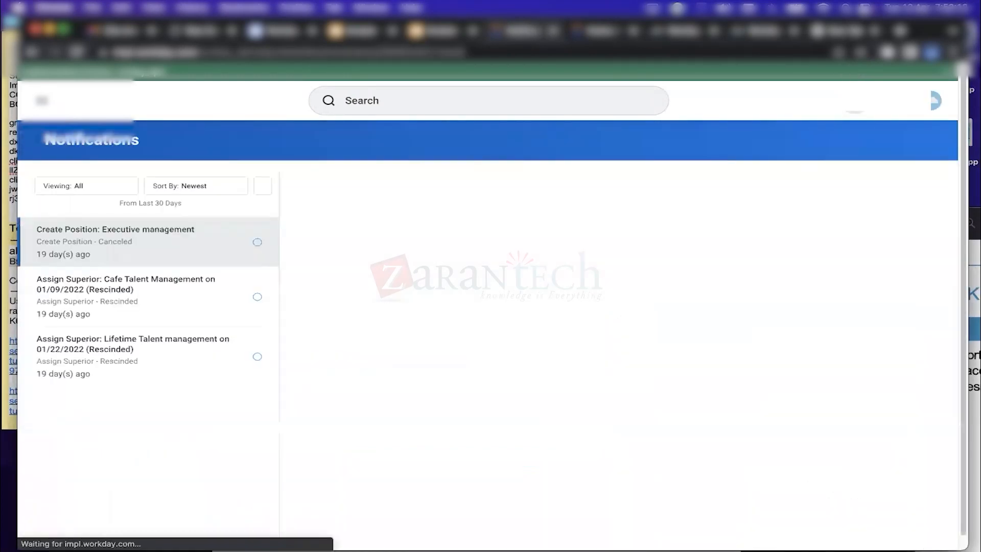
pyautogui.click(893, 101)
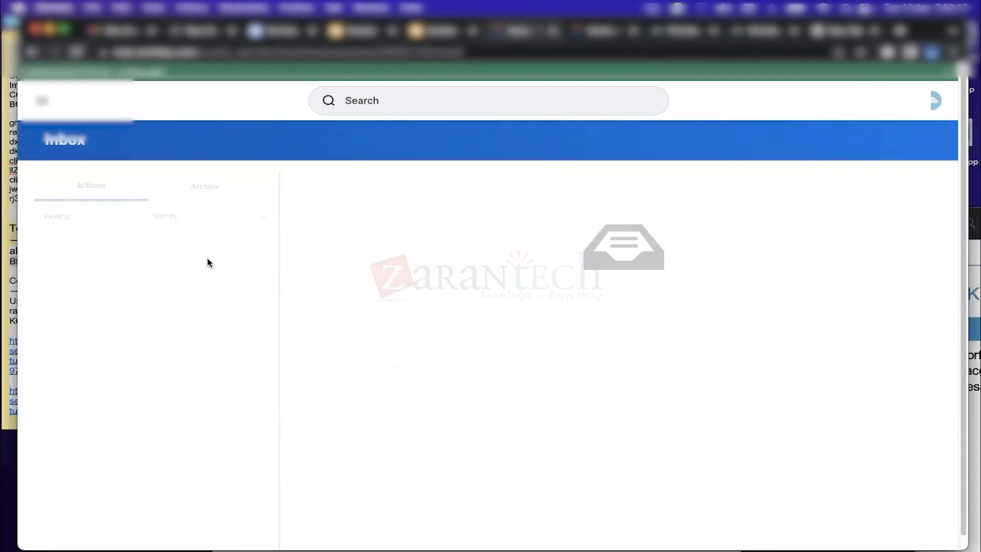
pyautogui.click(854, 101)
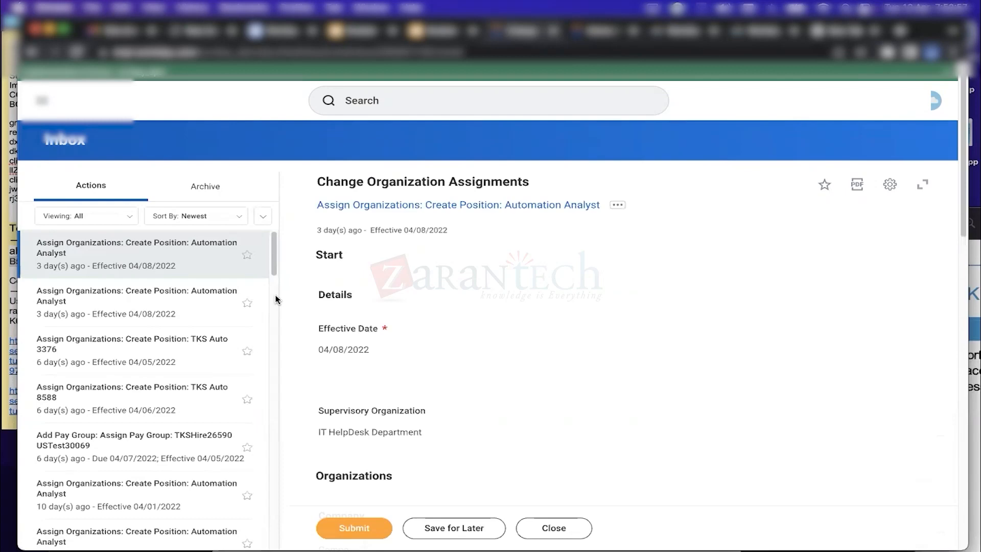
# Review the Create Position: TKS Auto 6749 unassigned step audit, then return home
pyautogui.moveTo(275, 261); pyautogui.dragTo(276, 489)
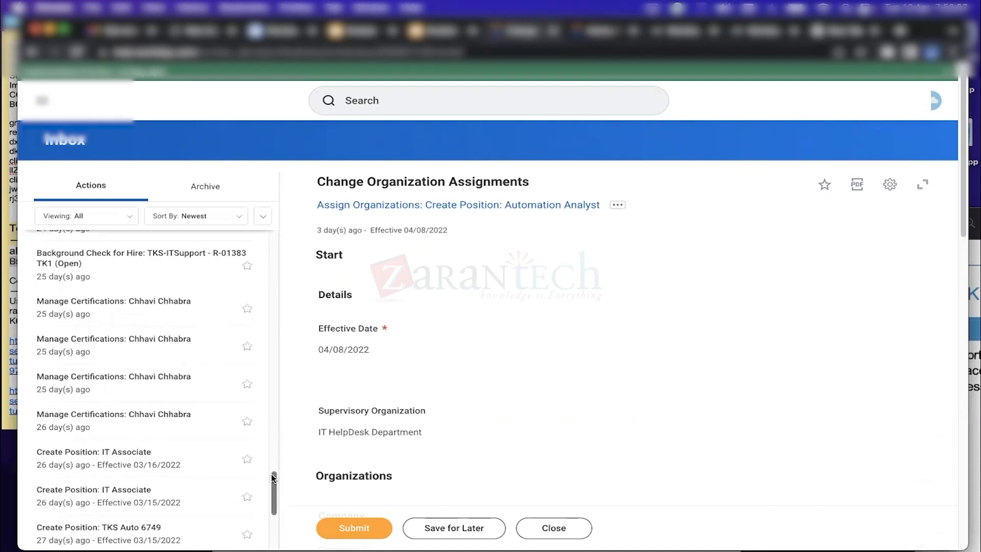
pyautogui.moveTo(274, 477); pyautogui.dragTo(273, 511)
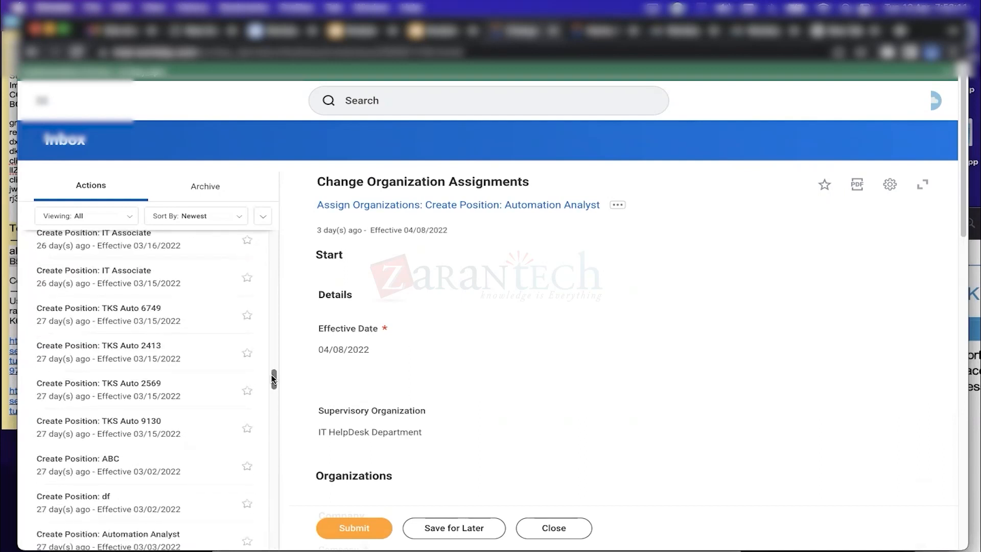
pyautogui.click(191, 317)
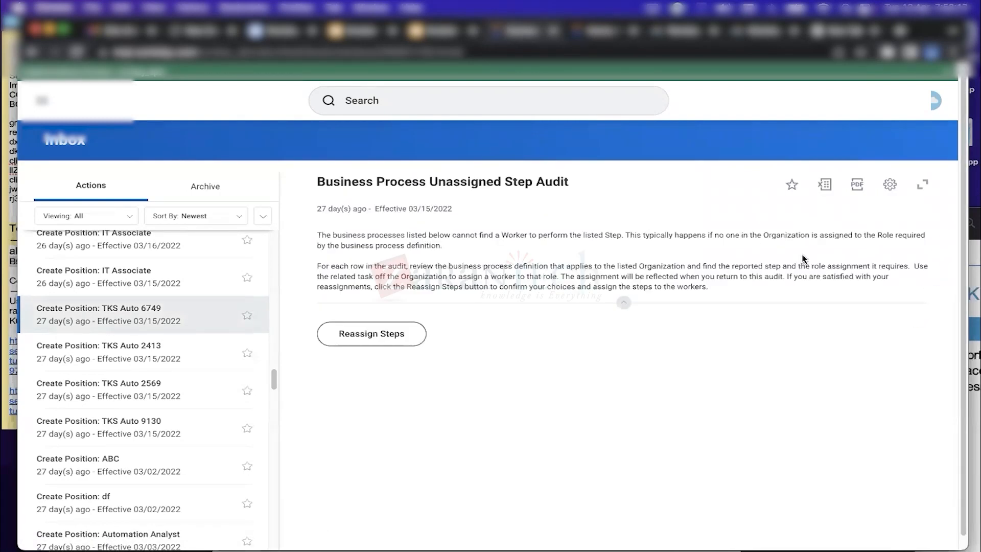
pyautogui.scroll(-5, 953, 368)
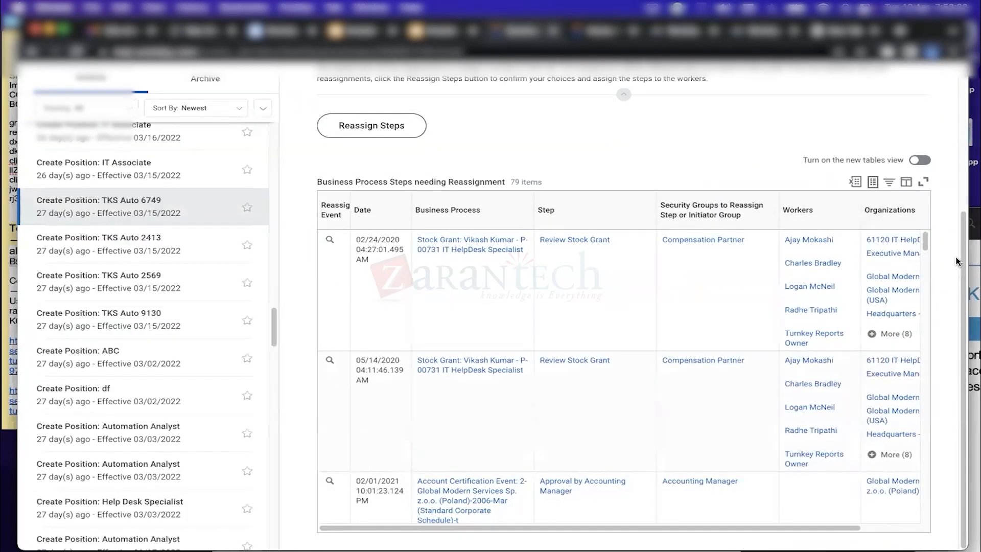
pyautogui.moveTo(965, 266); pyautogui.dragTo(960, 180)
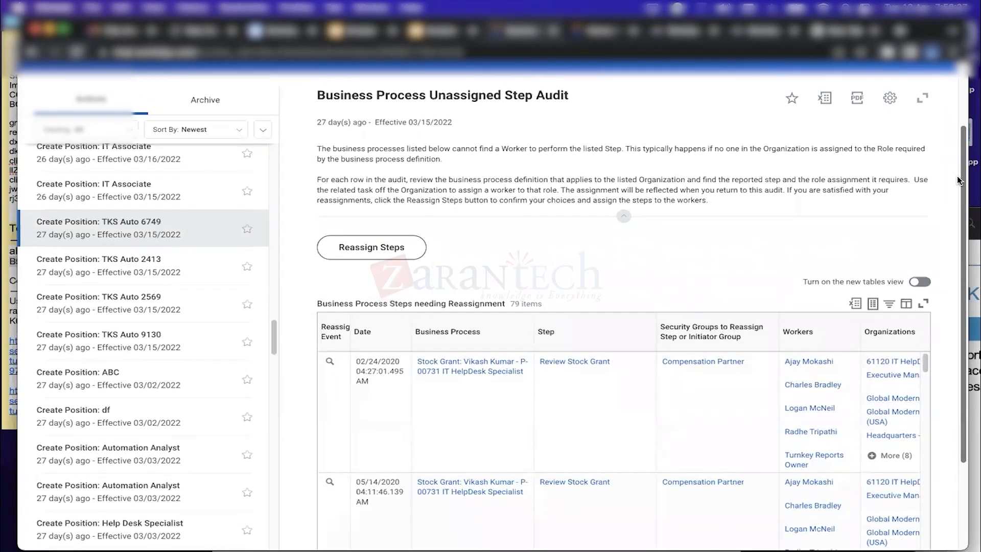
pyautogui.moveTo(959, 180); pyautogui.dragTo(962, 147)
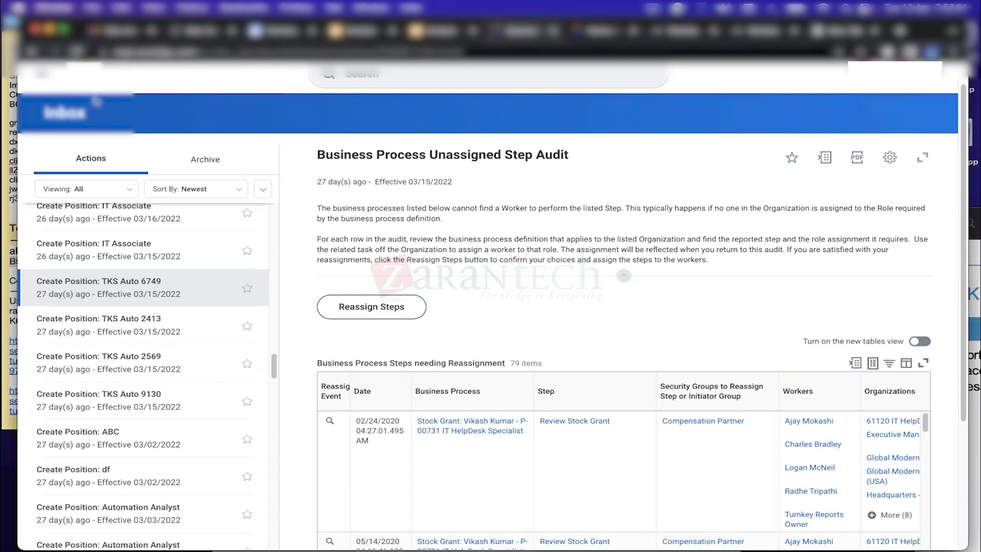
pyautogui.click(83, 73)
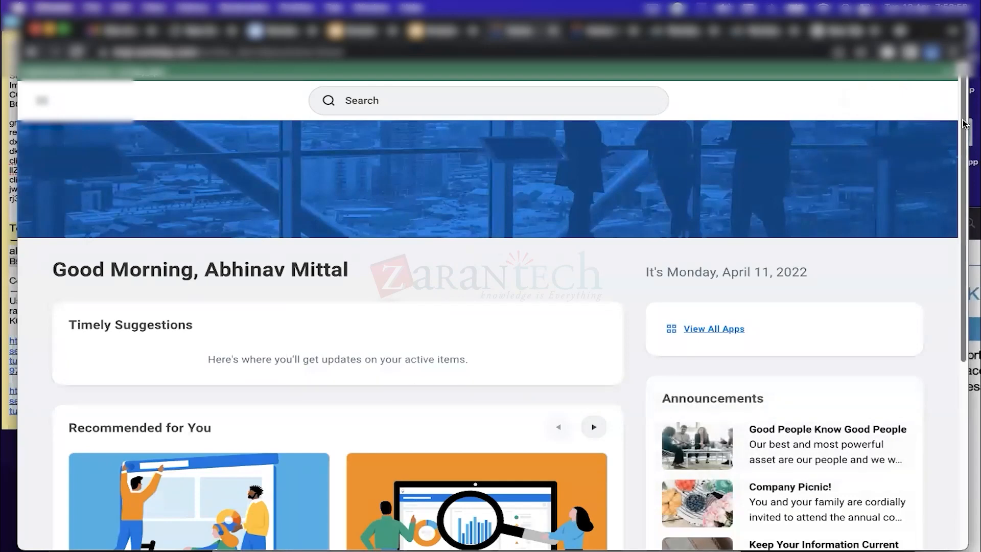
# Scroll the home page, then check and dismiss the macOS sound output menu
pyautogui.scroll(-5, 963, 124)
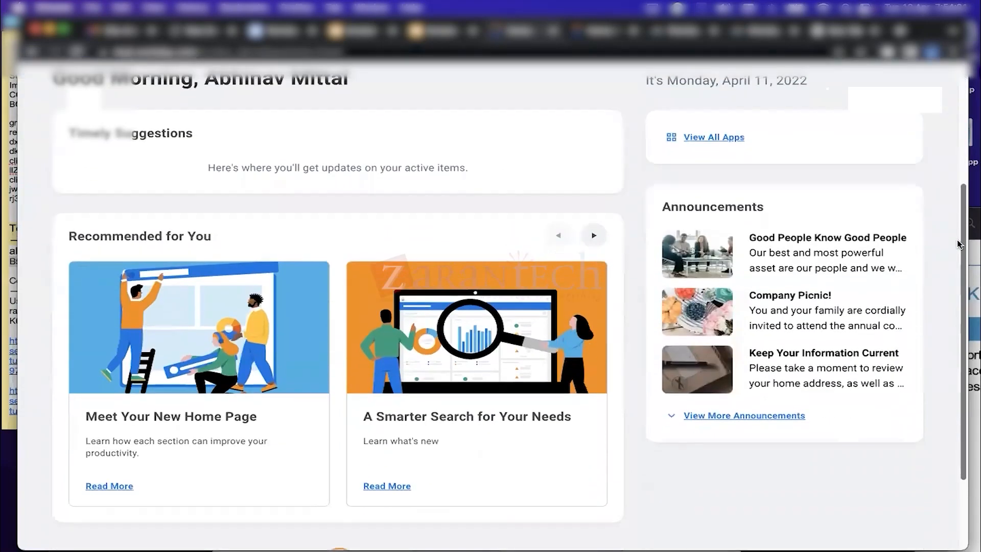
pyautogui.scroll(3, 957, 84)
pyautogui.scroll(2, 958, 85)
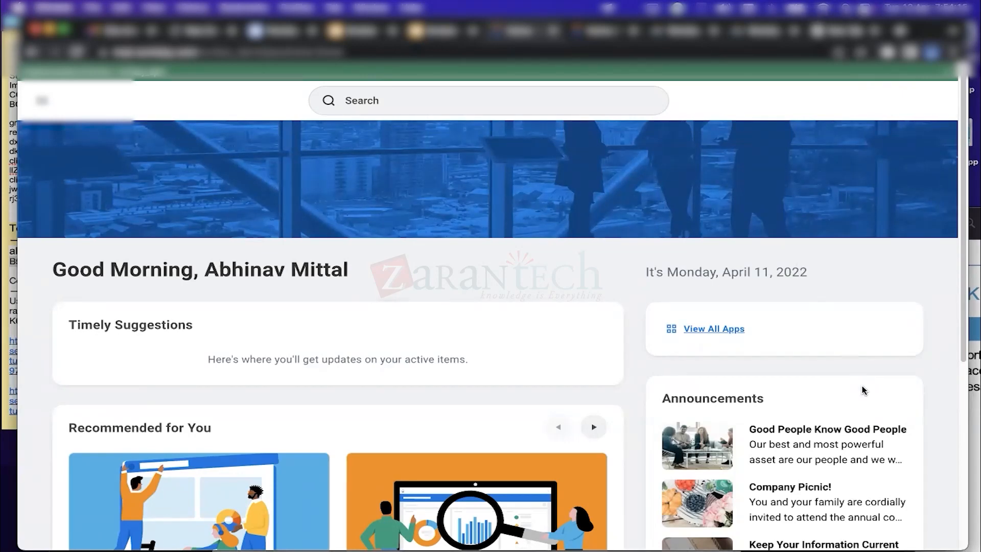
pyautogui.click(723, 6)
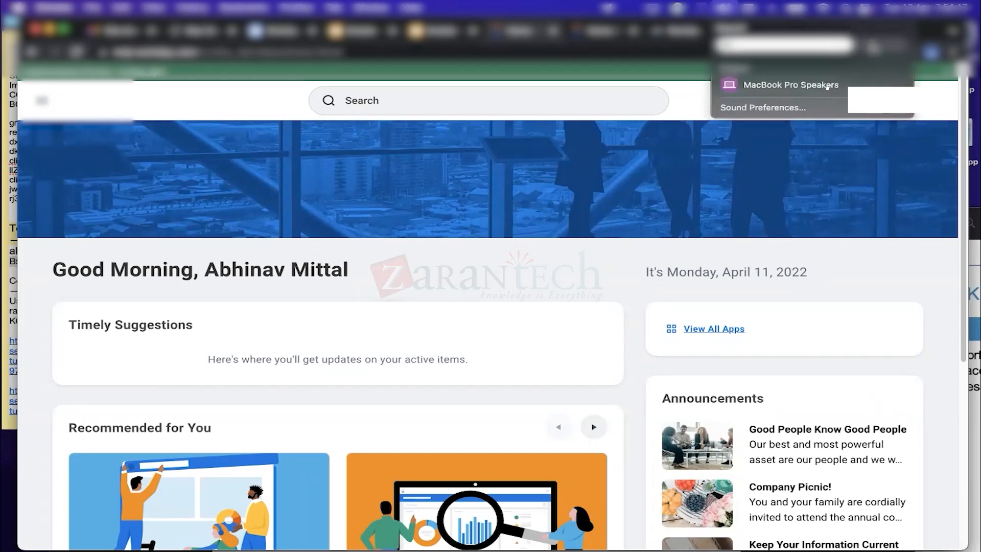
pyautogui.click(675, 258)
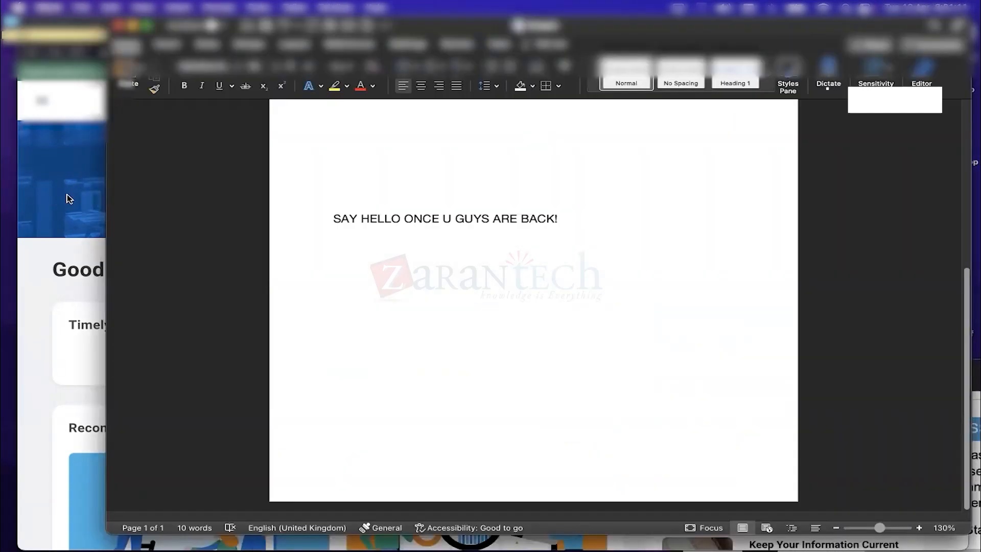
# Bring the browser forward and switch to the Workday technology stack PDF
pyautogui.click(66, 195)
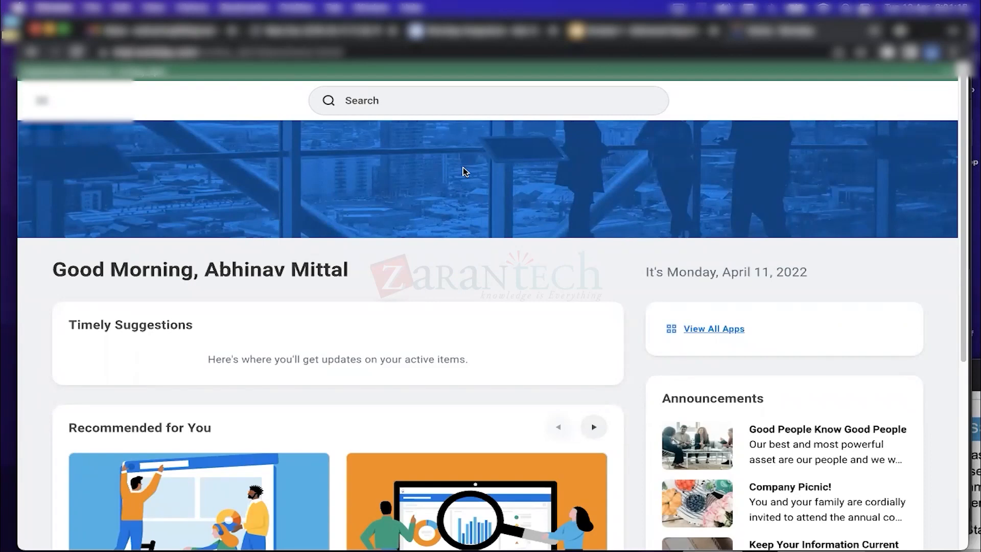
pyautogui.click(336, 30)
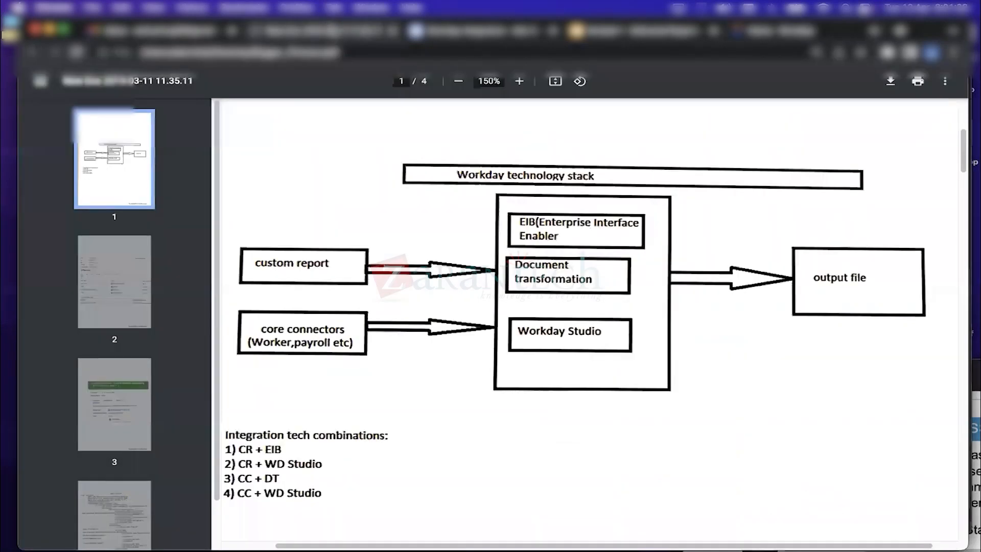
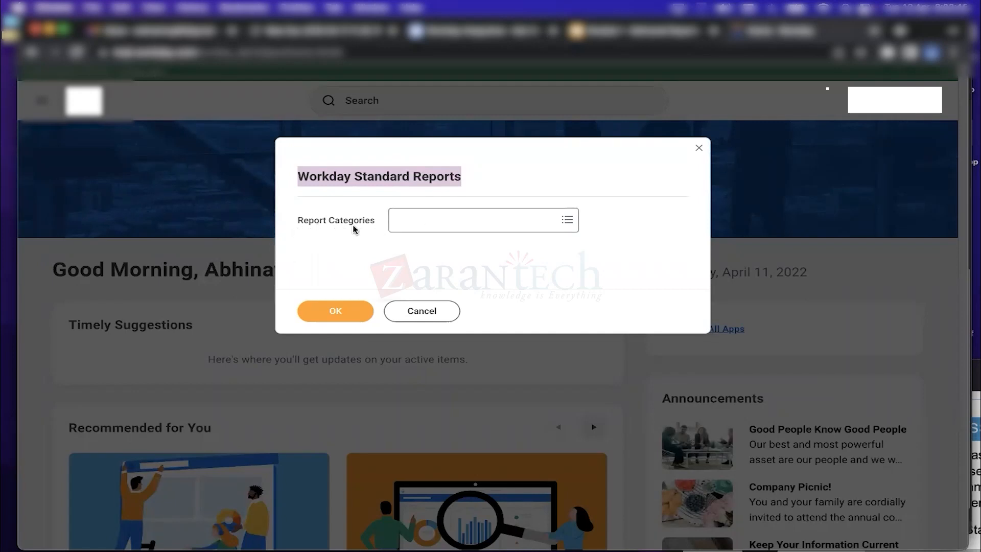
# Search Report Categories for 'expense' and set Expenses as the category, listing 53 standard reports
pyautogui.click(440, 223)
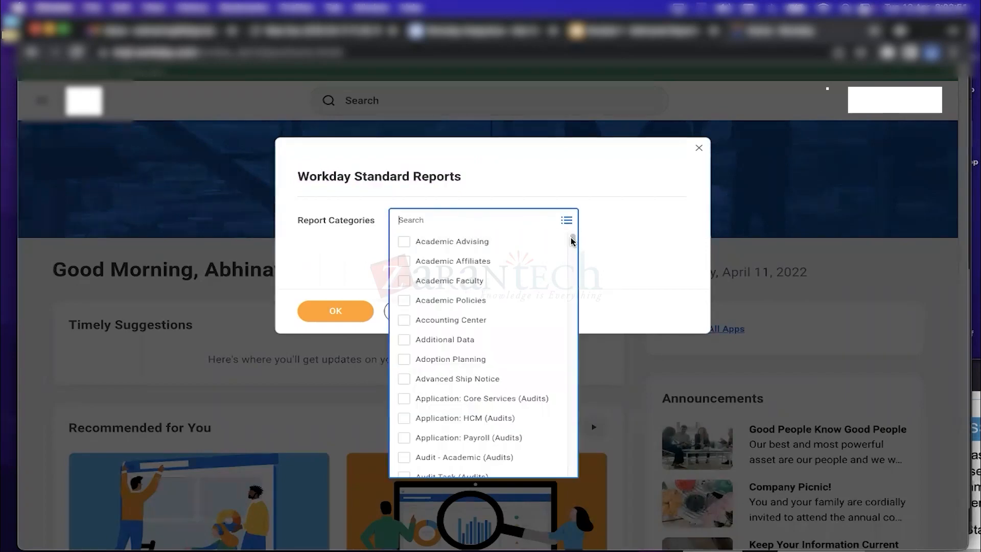
pyautogui.moveTo(571, 239); pyautogui.dragTo(578, 299)
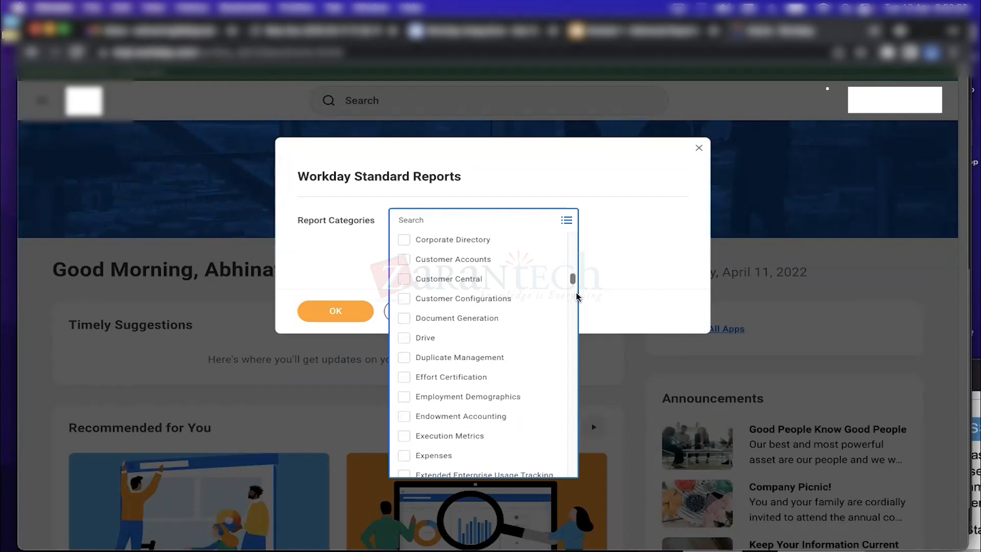
pyautogui.click(473, 214)
pyautogui.write('expense')
pyautogui.press('Return')
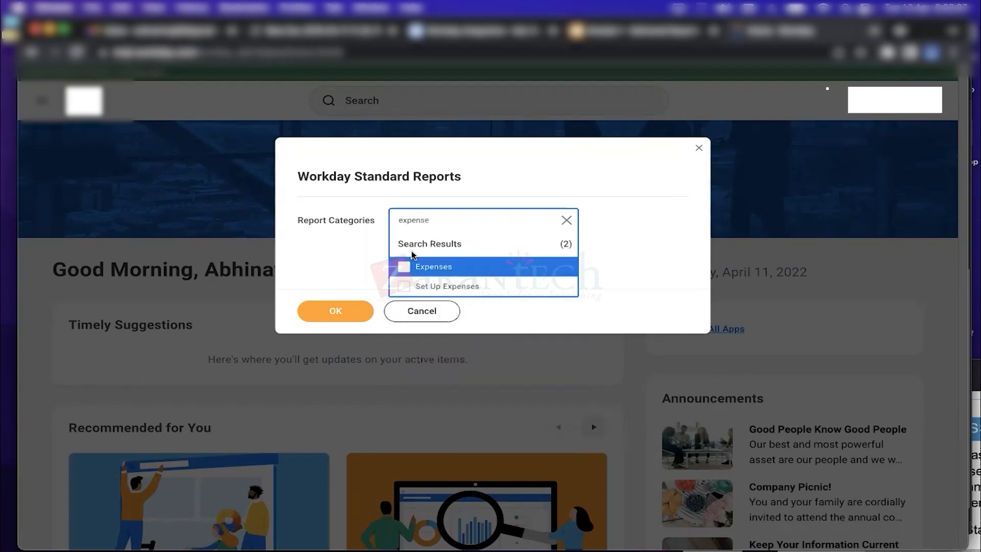
pyautogui.click(441, 268)
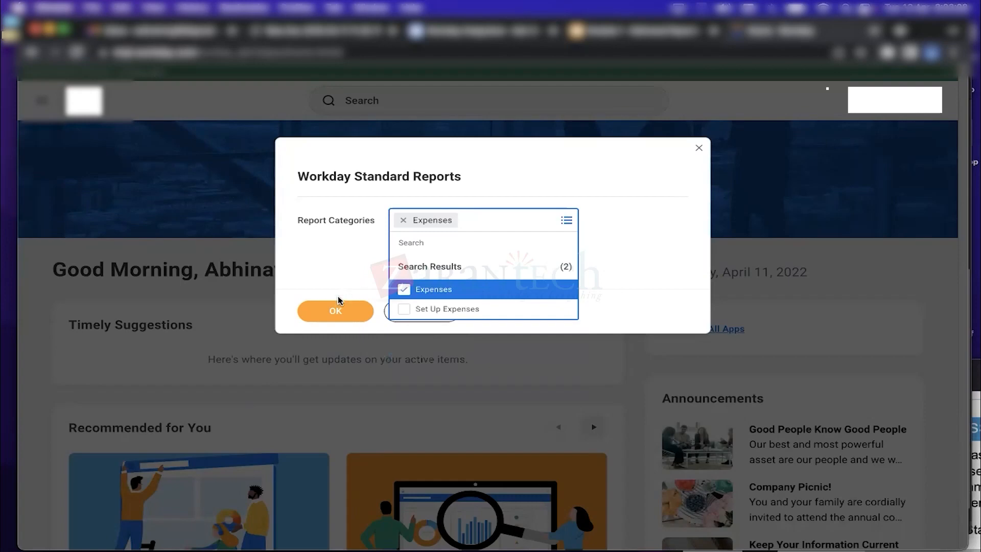
pyautogui.click(337, 311)
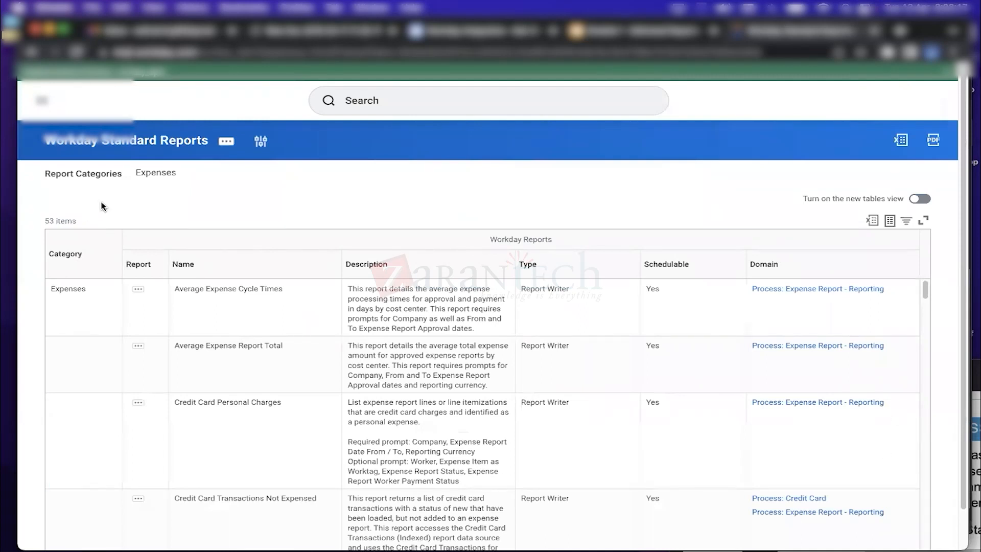
pyautogui.moveTo(147, 176)
pyautogui.moveTo(45, 223); pyautogui.dragTo(88, 225)
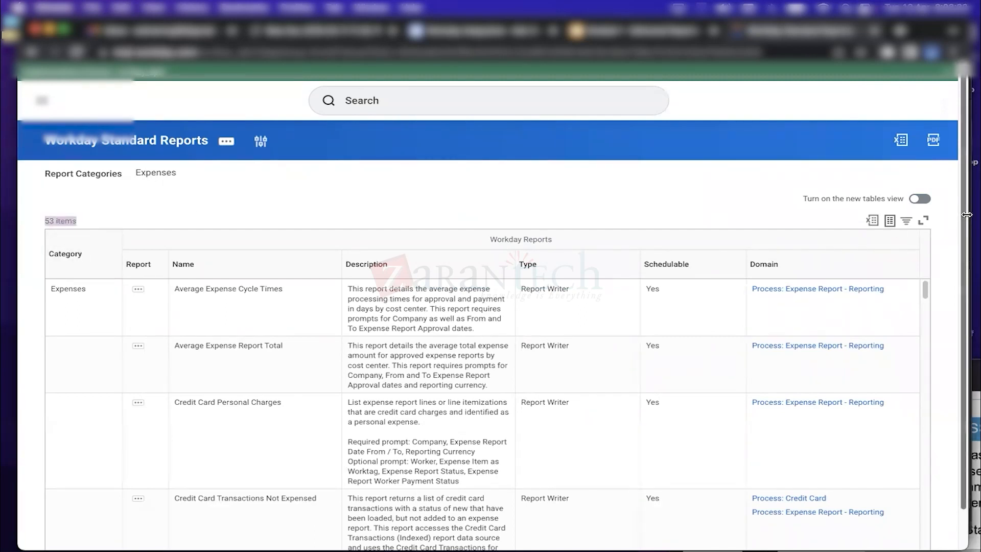
pyautogui.scroll(-1, 455, 325)
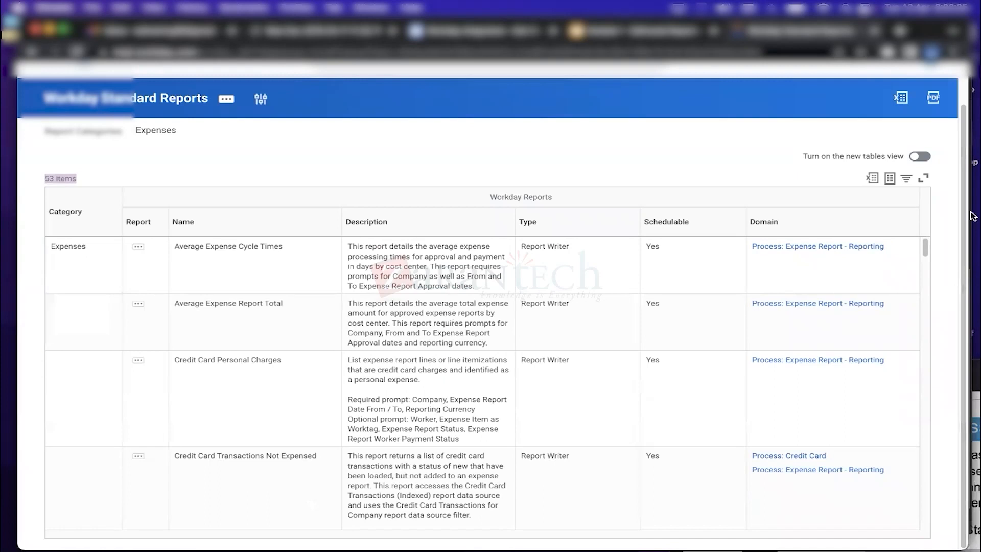
pyautogui.moveTo(965, 262); pyautogui.dragTo(964, 234)
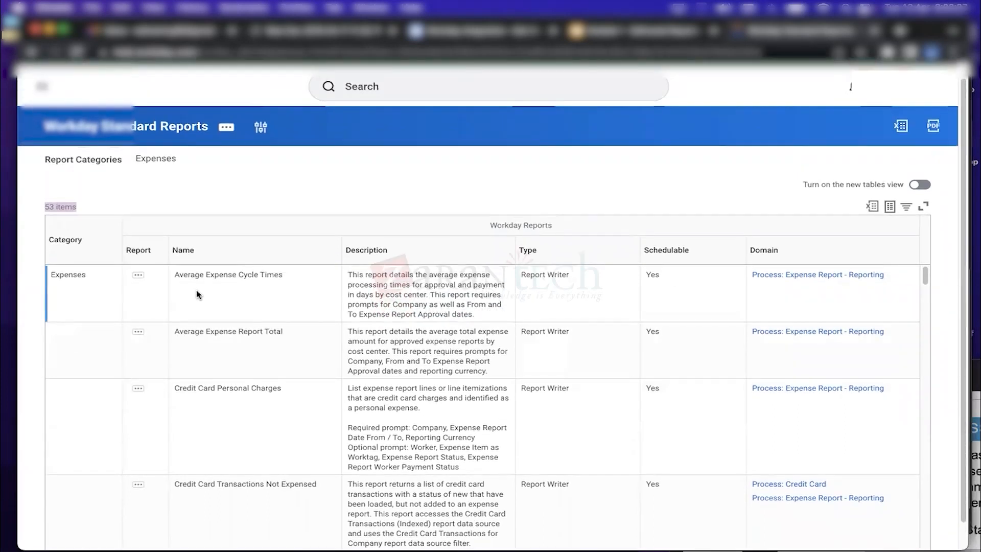
pyautogui.moveTo(178, 274); pyautogui.dragTo(288, 276)
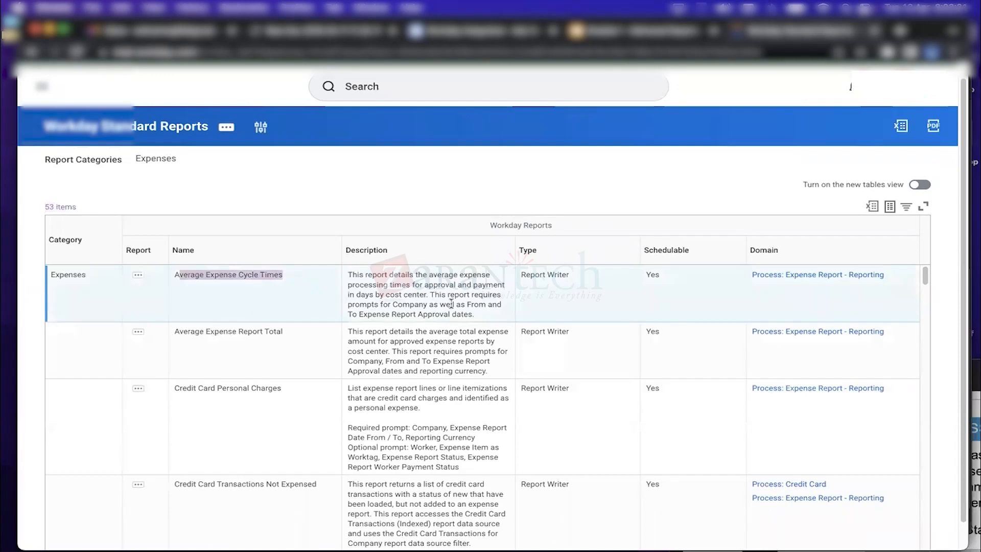
pyautogui.click(459, 315)
pyautogui.moveTo(459, 316); pyautogui.dragTo(348, 275)
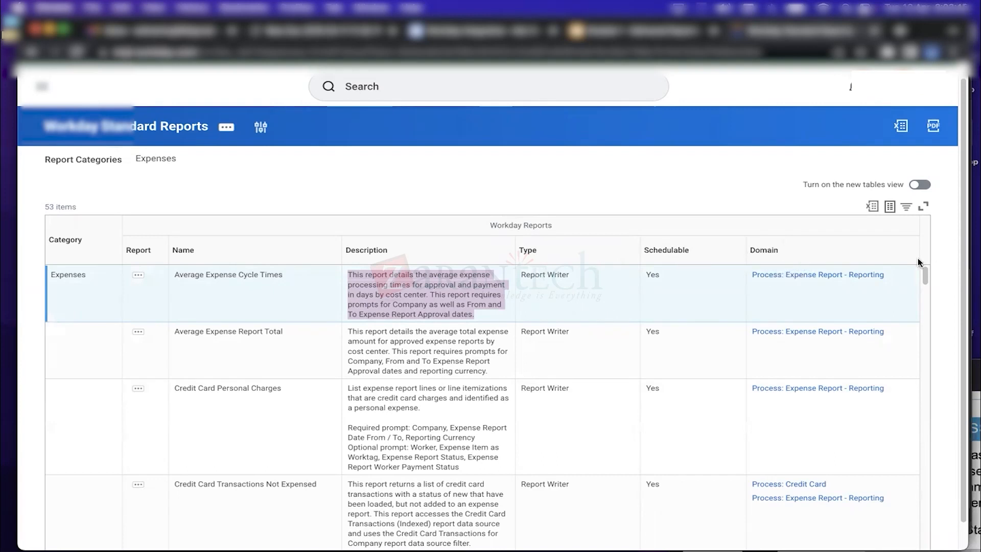
pyautogui.scroll(-1, 962, 314)
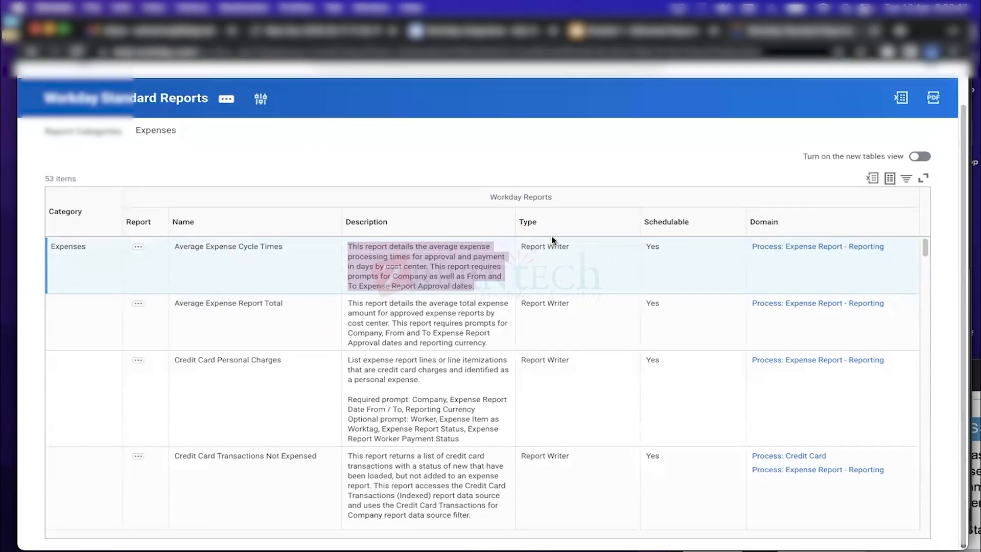
pyautogui.moveTo(520, 247); pyautogui.dragTo(583, 250)
pyautogui.moveTo(926, 248); pyautogui.dragTo(927, 259)
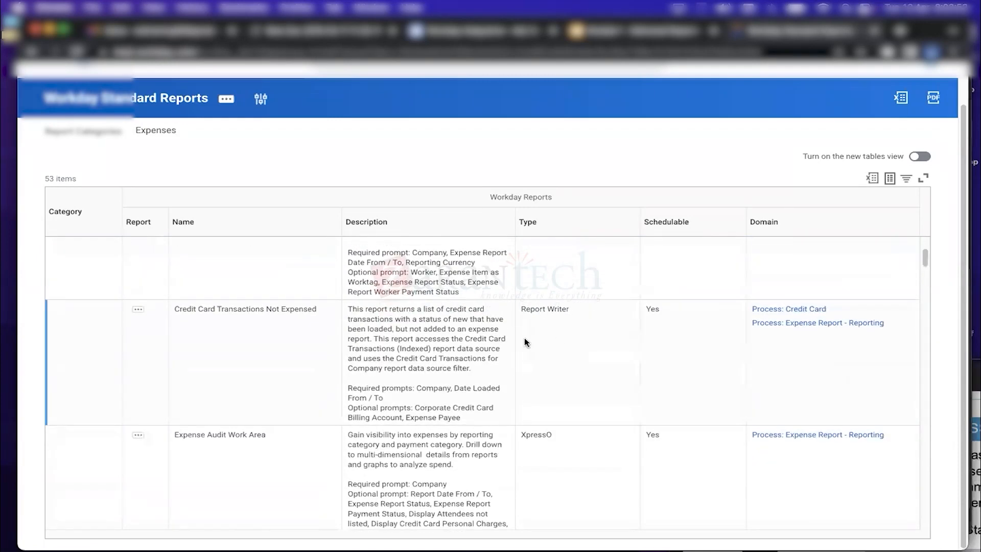
pyautogui.moveTo(521, 308); pyautogui.dragTo(566, 310)
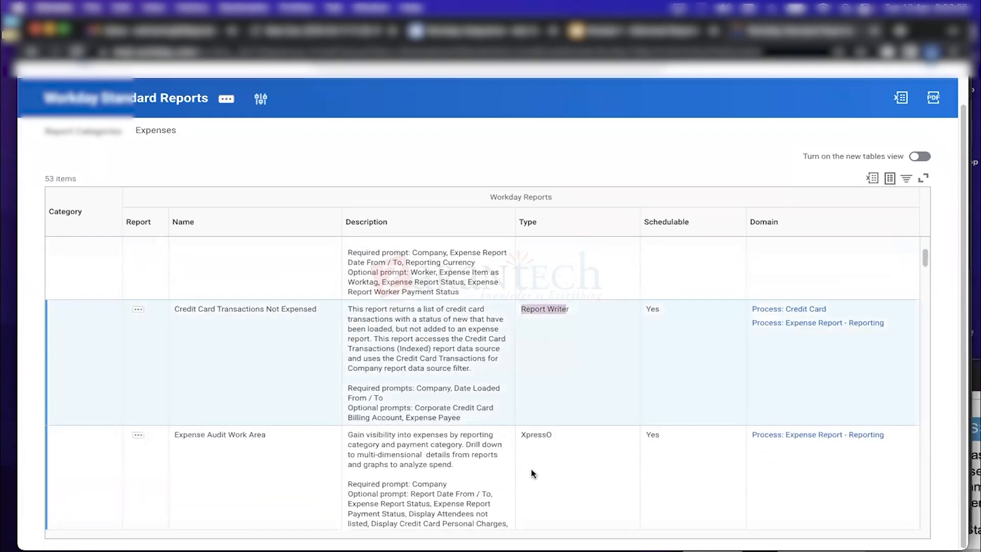
pyautogui.moveTo(520, 435); pyautogui.dragTo(552, 435)
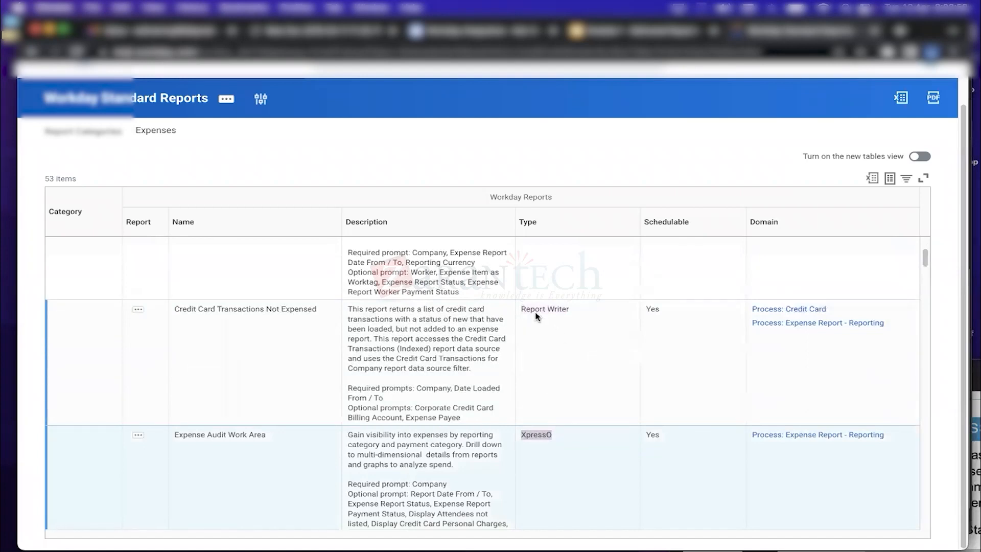
pyautogui.moveTo(521, 309); pyautogui.dragTo(555, 310)
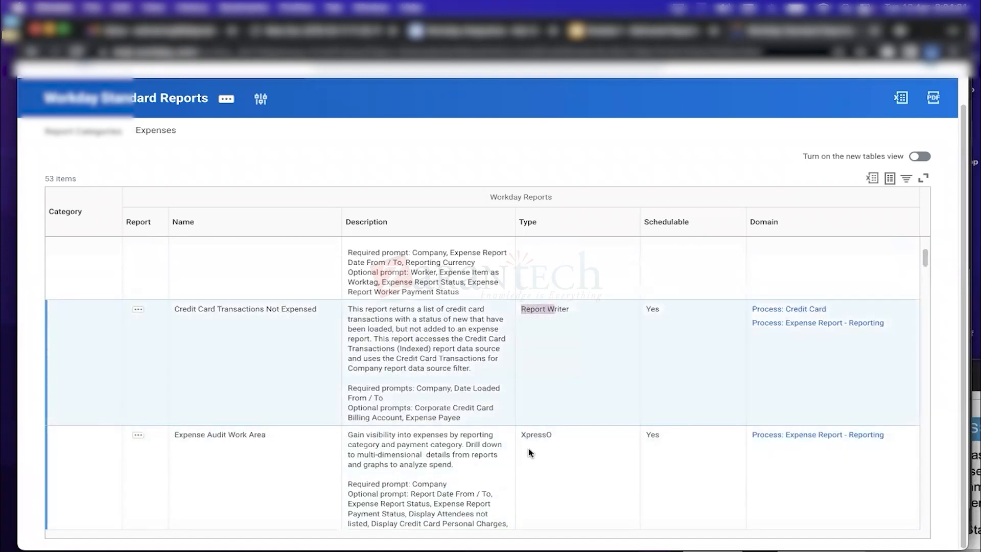
pyautogui.moveTo(520, 434); pyautogui.dragTo(556, 437)
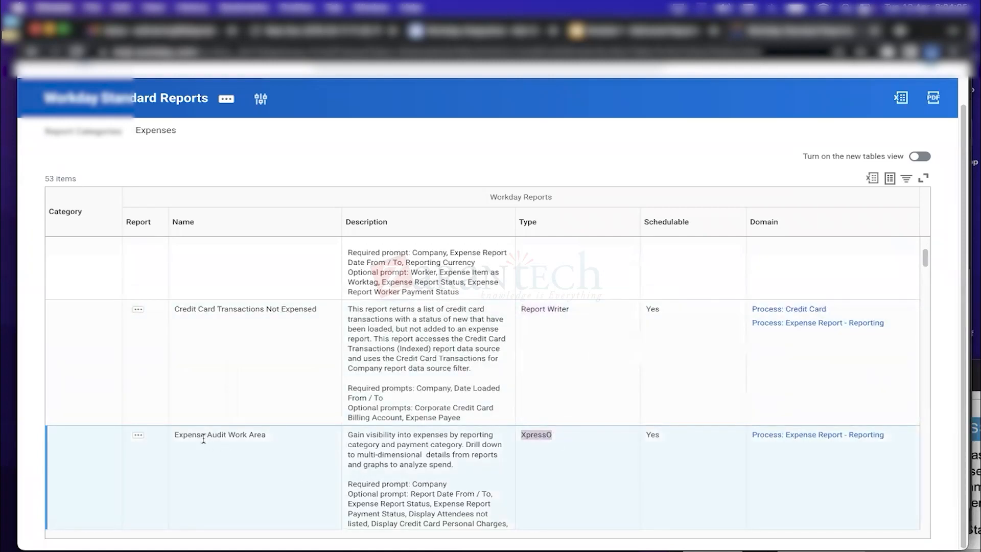
pyautogui.moveTo(174, 434); pyautogui.dragTo(280, 444)
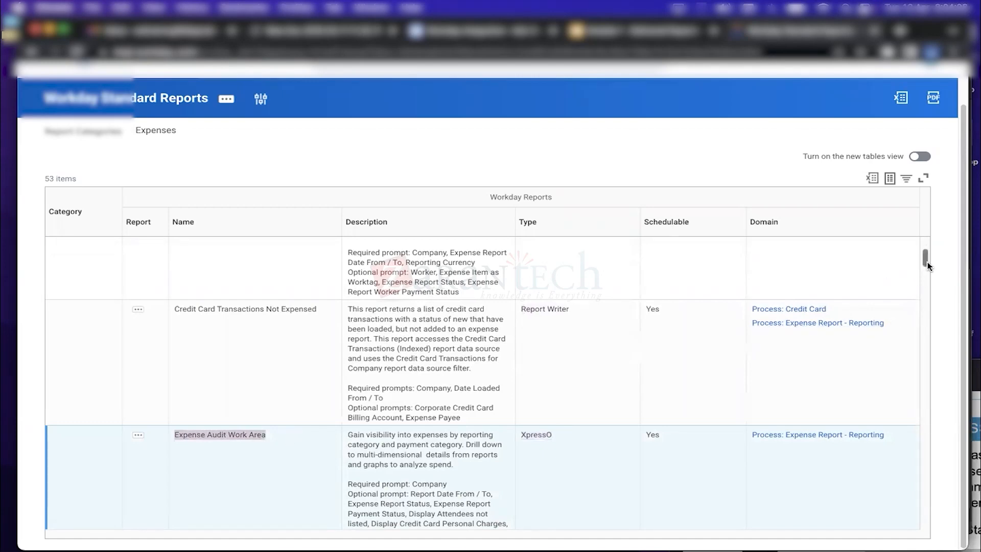
pyautogui.moveTo(927, 262); pyautogui.dragTo(927, 251)
pyautogui.scroll(2, 324, 193)
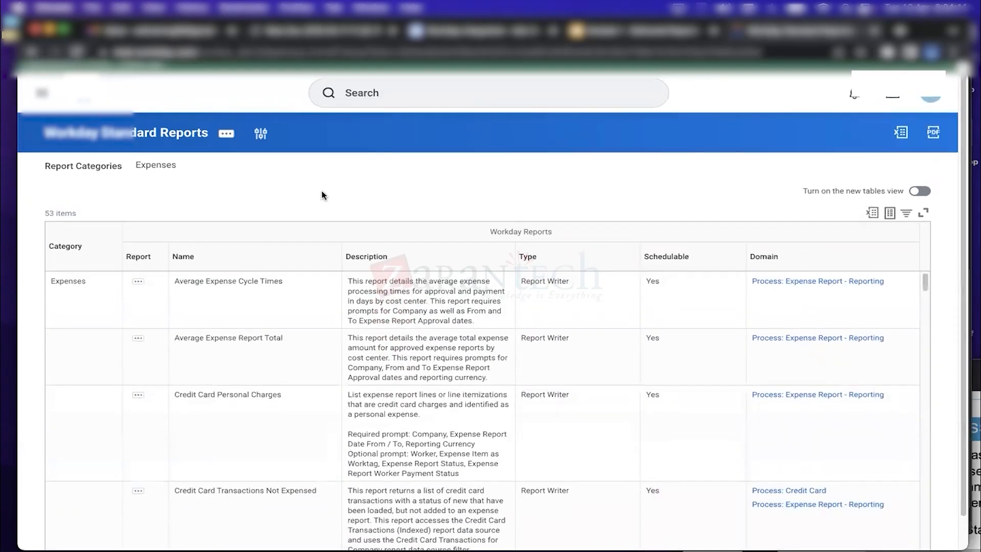
pyautogui.moveTo(149, 169)
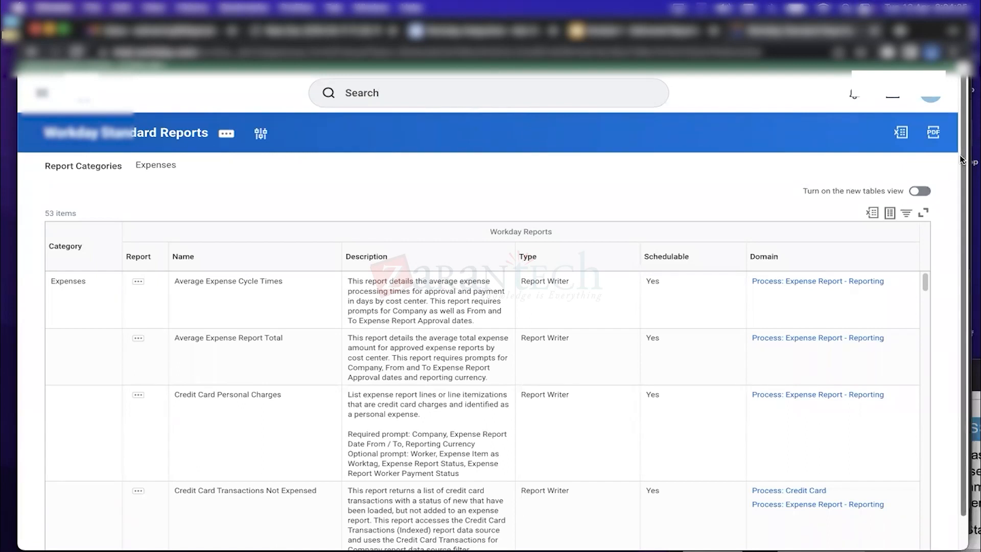
pyautogui.scroll(-1, 962, 245)
pyautogui.scroll(1, 962, 245)
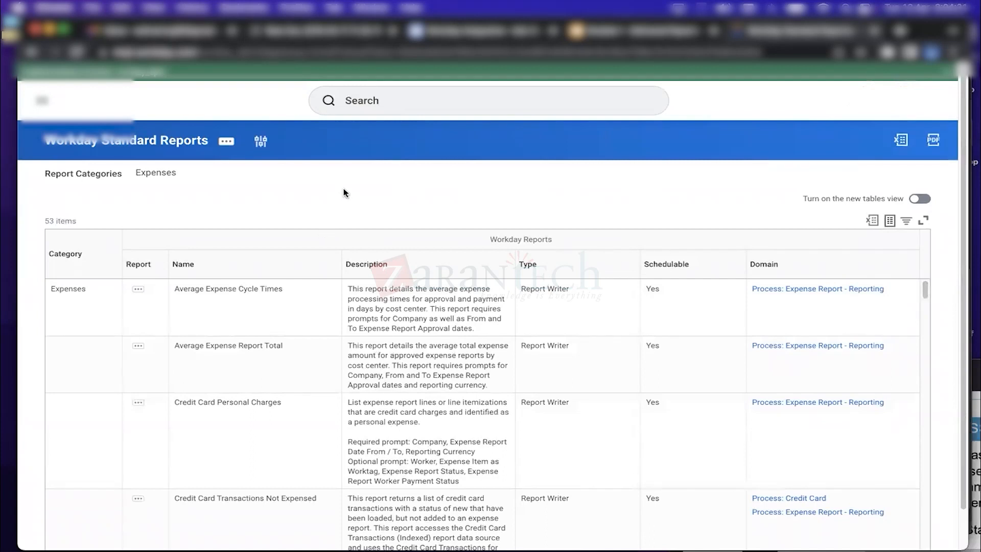
# Find 'without' on the page to locate Expenses Without Receipt and show its Standard Report Run action
pyautogui.press('super+f')
pyautogui.write('without')
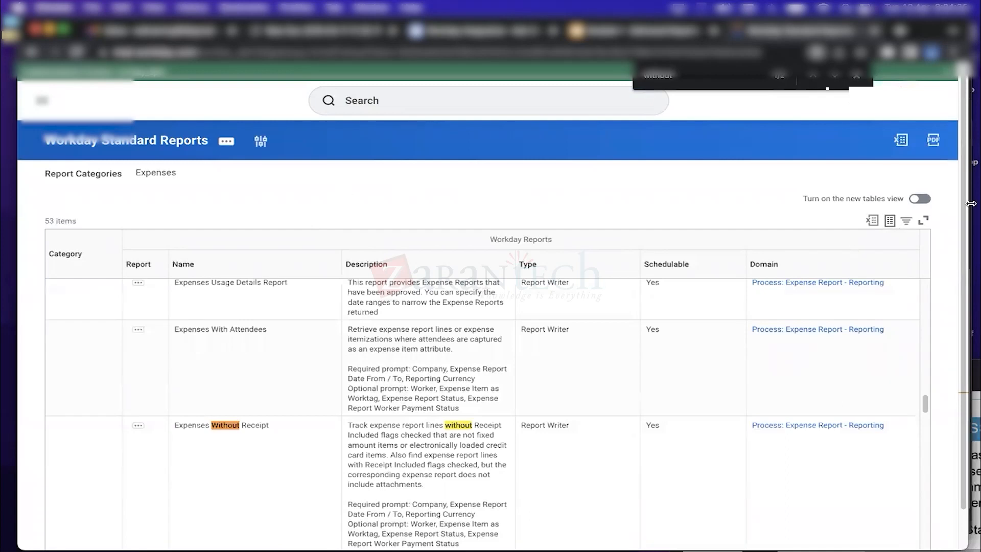
pyautogui.scroll(-2, 962, 310)
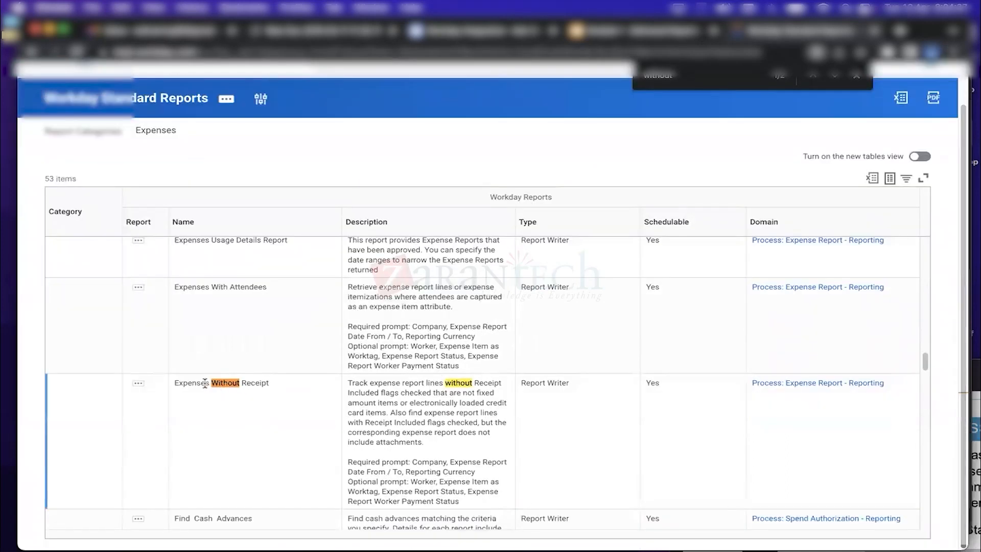
pyautogui.moveTo(277, 382); pyautogui.dragTo(176, 383)
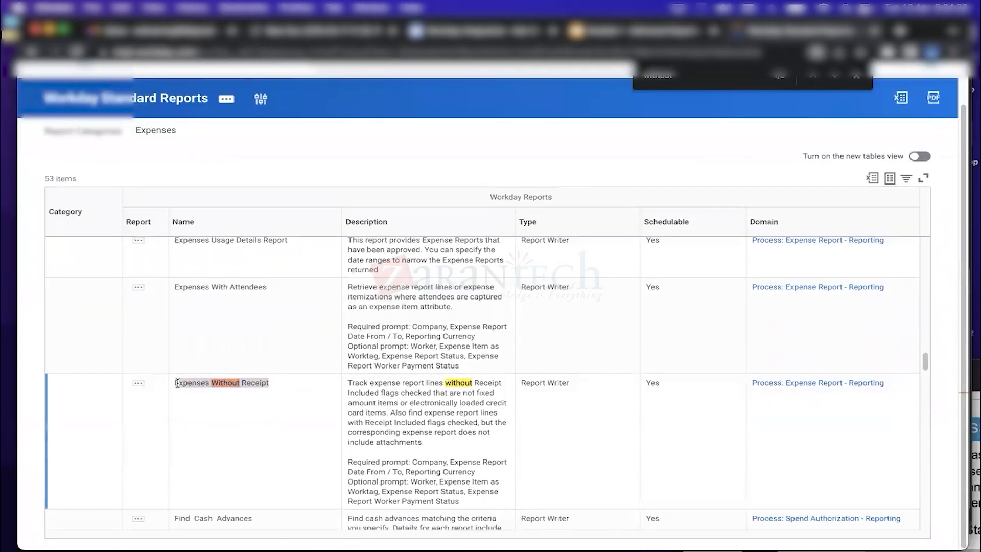
pyautogui.click(257, 388)
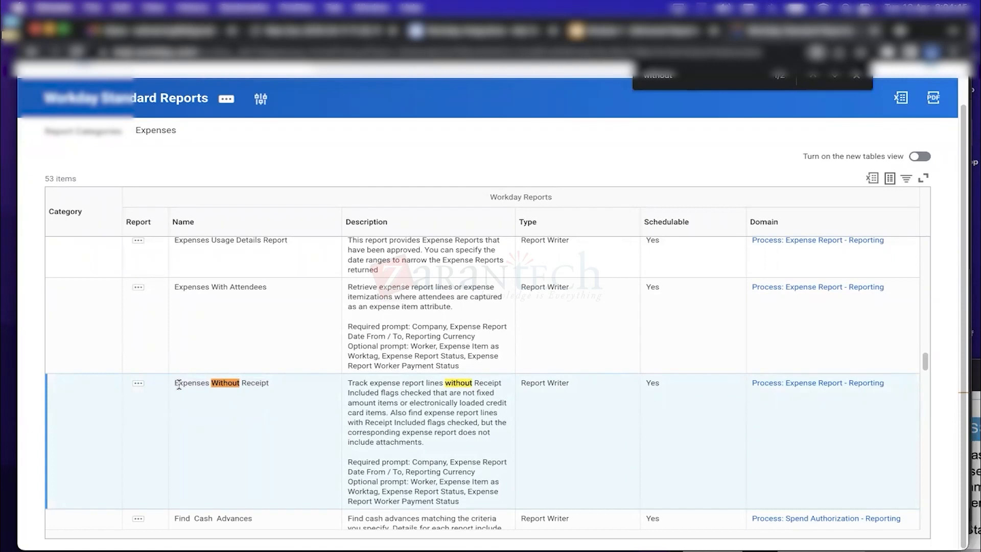
pyautogui.moveTo(174, 383); pyautogui.dragTo(274, 382)
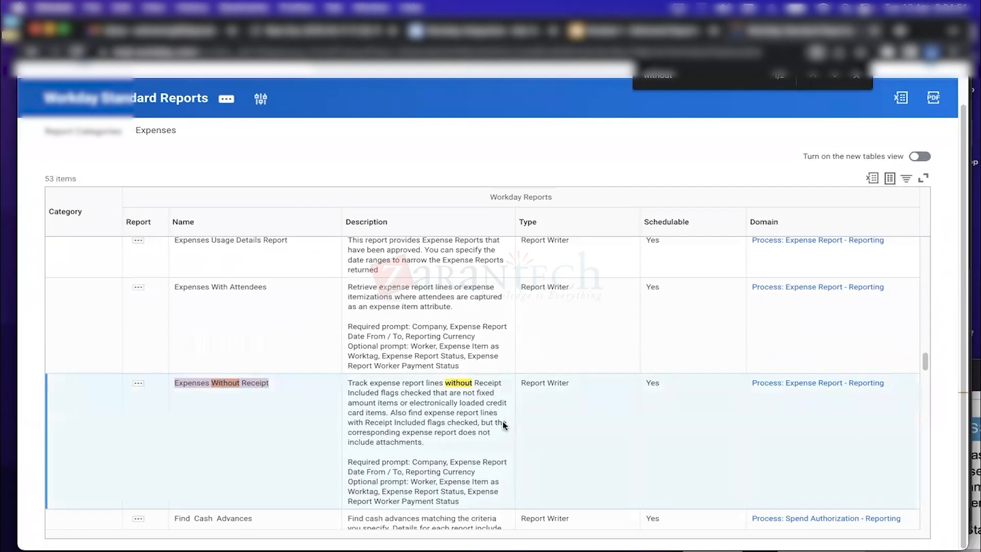
pyautogui.click(584, 421)
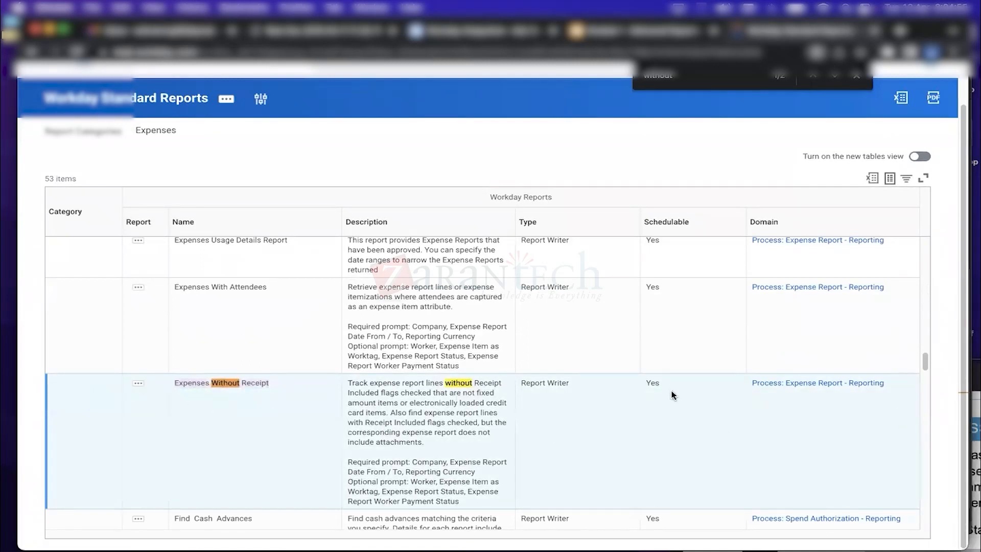
pyautogui.moveTo(575, 387); pyautogui.dragTo(521, 383)
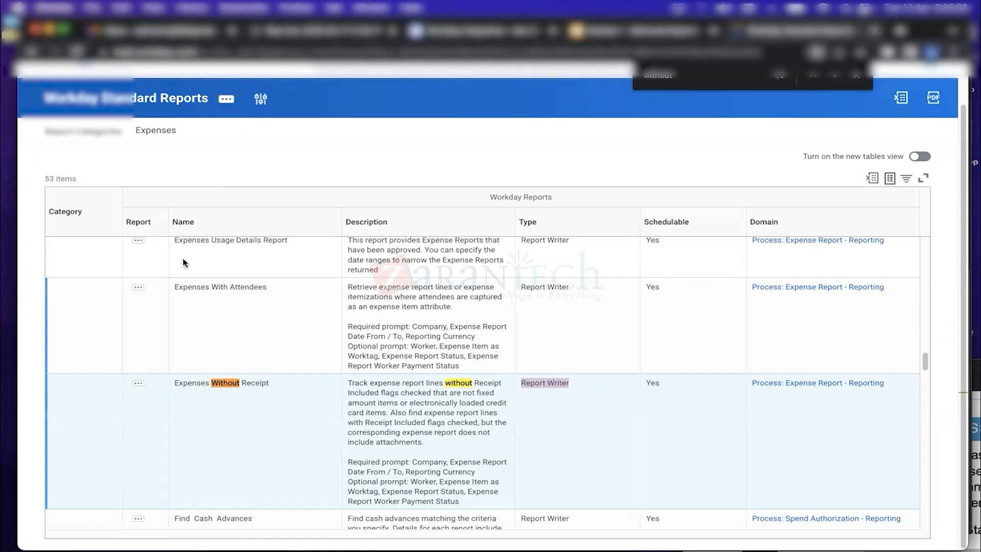
pyautogui.click(138, 384)
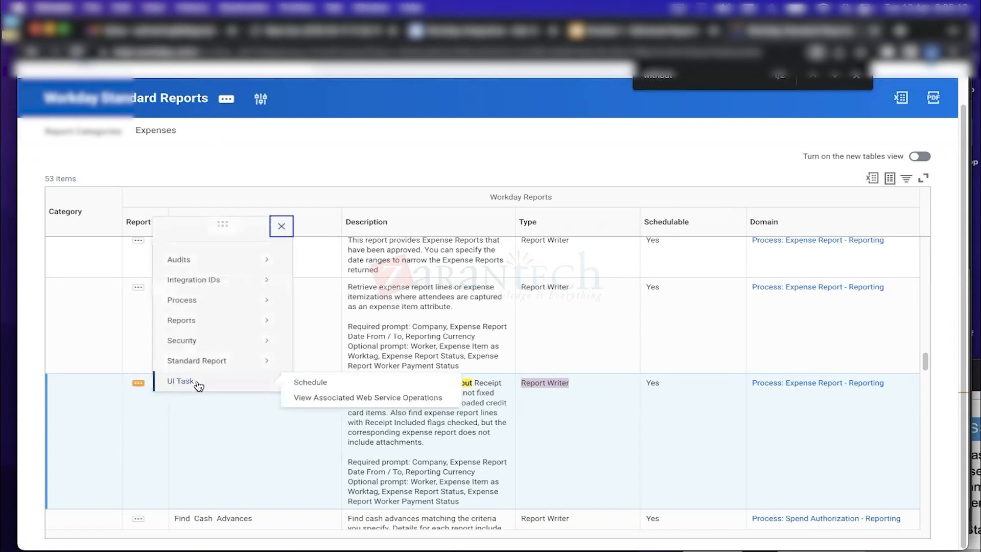
pyautogui.moveTo(207, 368)
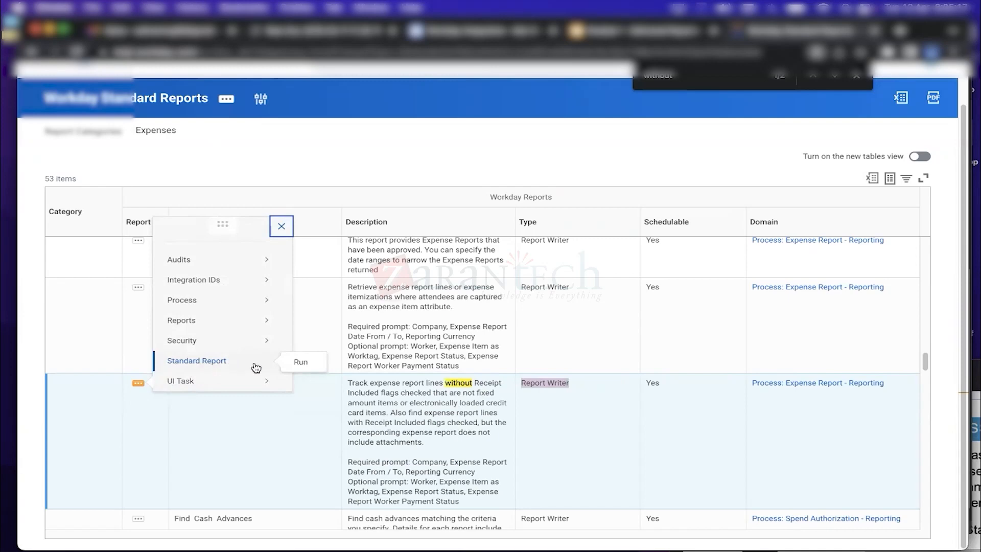
# Run Expenses Without Receipt and select all 36 companies found by searching 'gms'
pyautogui.click(302, 363)
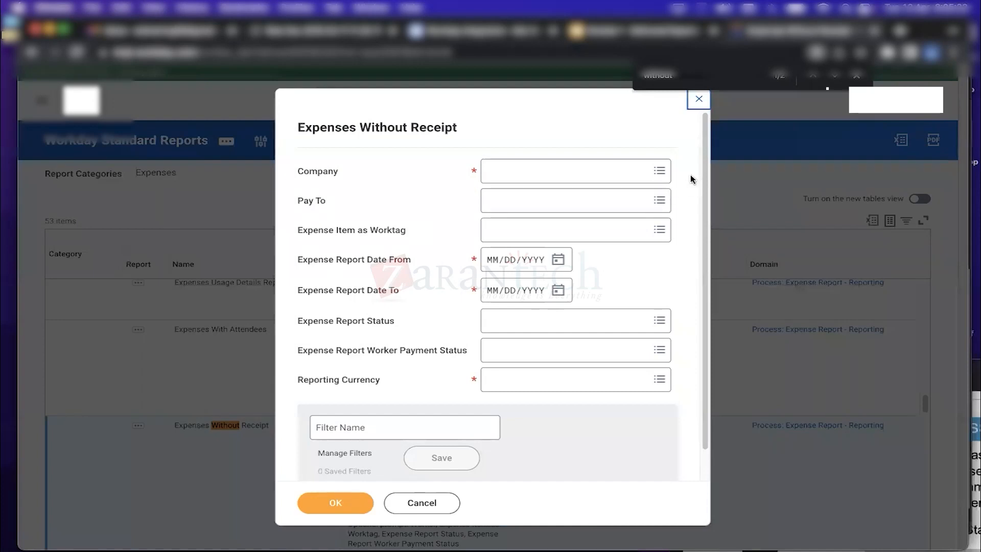
pyautogui.click(553, 168)
pyautogui.write('gms')
pyautogui.press('Return')
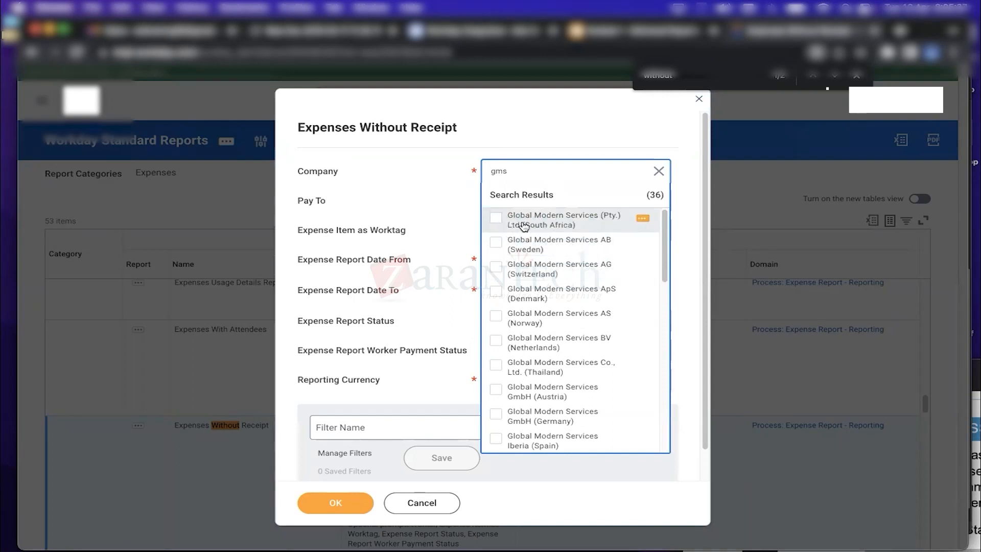
pyautogui.press('super+a')
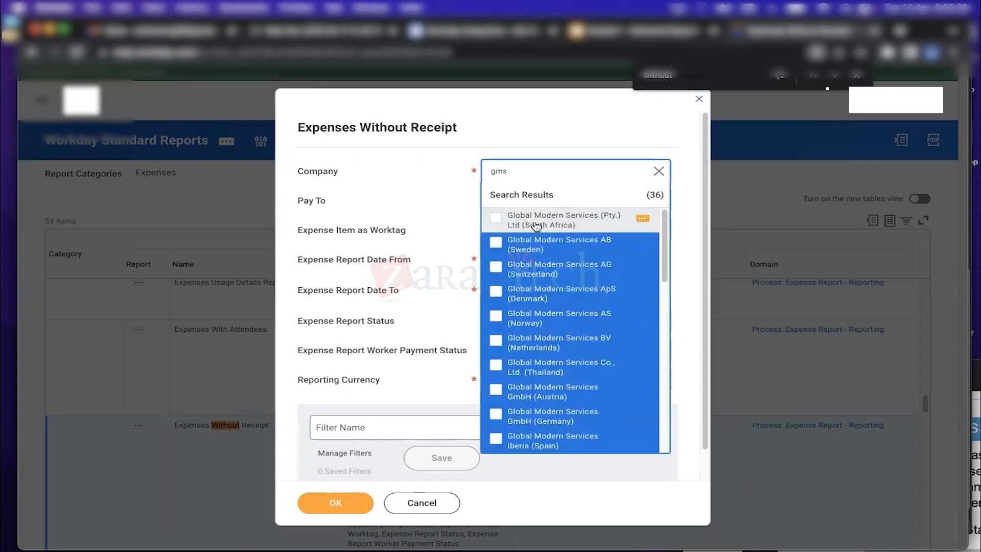
pyautogui.click(498, 217)
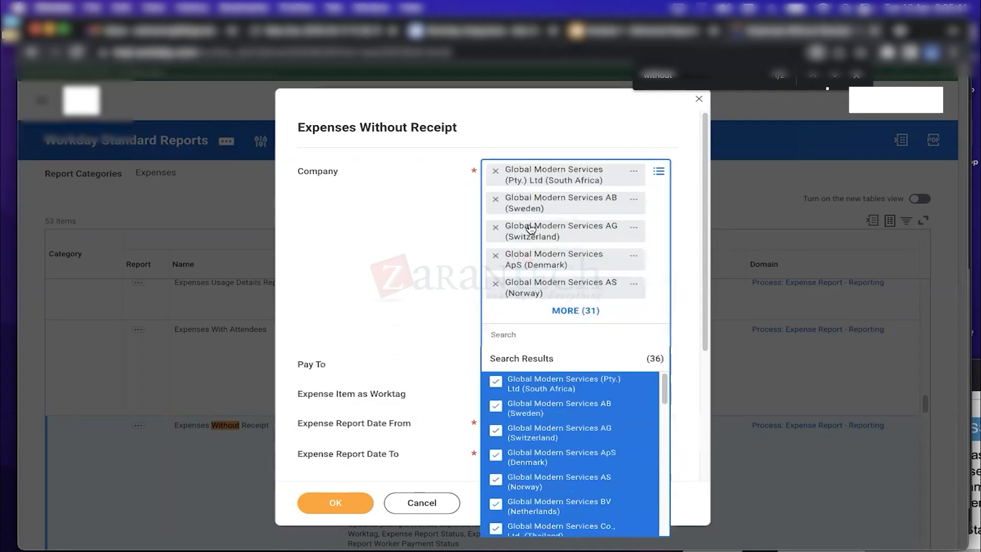
pyautogui.click(686, 302)
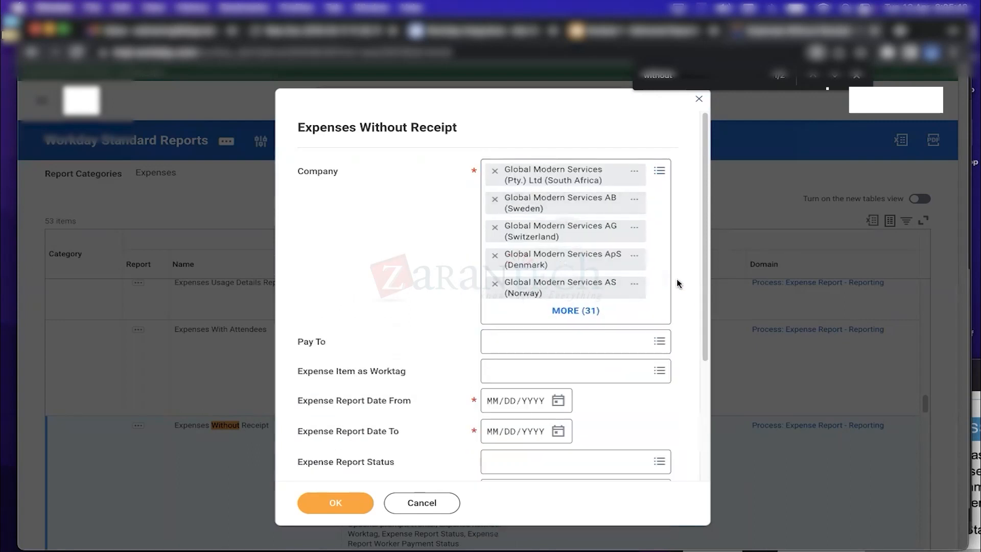
pyautogui.moveTo(703, 207); pyautogui.dragTo(702, 230)
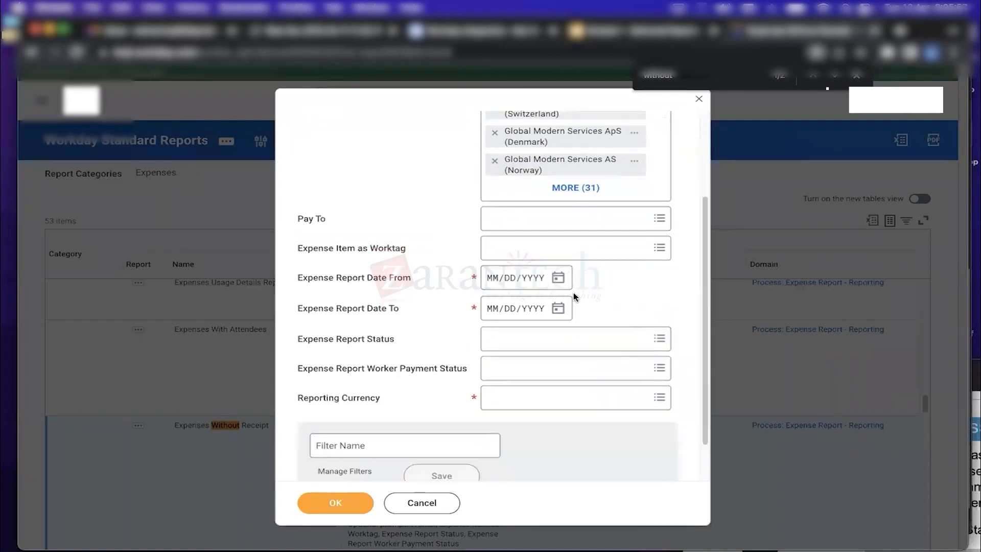
# Set the report date range from 01/01/1988 to 04/12/2022
pyautogui.click(557, 278)
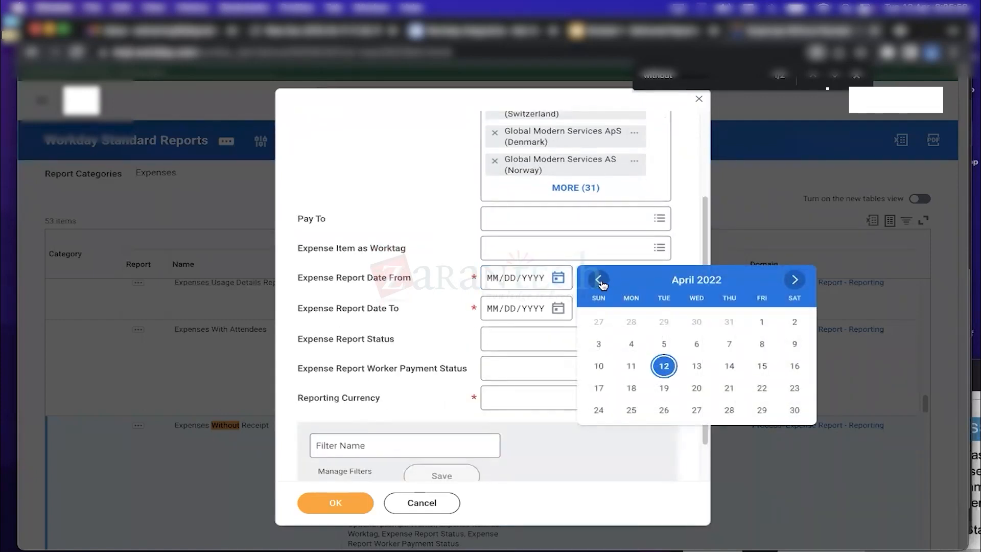
pyautogui.click(493, 280)
pyautogui.write('0101')
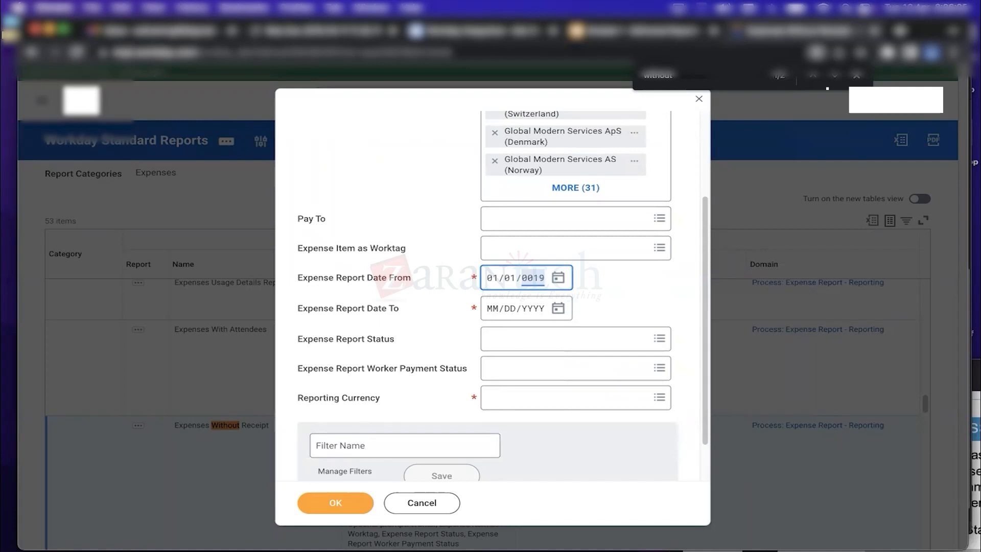
pyautogui.click(558, 309)
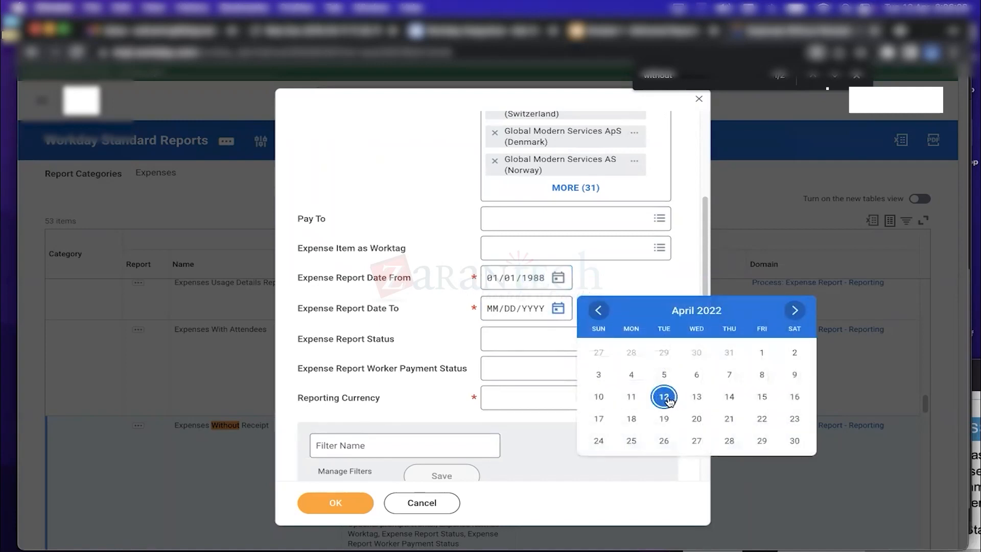
pyautogui.click(664, 396)
# Choose USD as the Reporting Currency and run the report
pyautogui.click(526, 402)
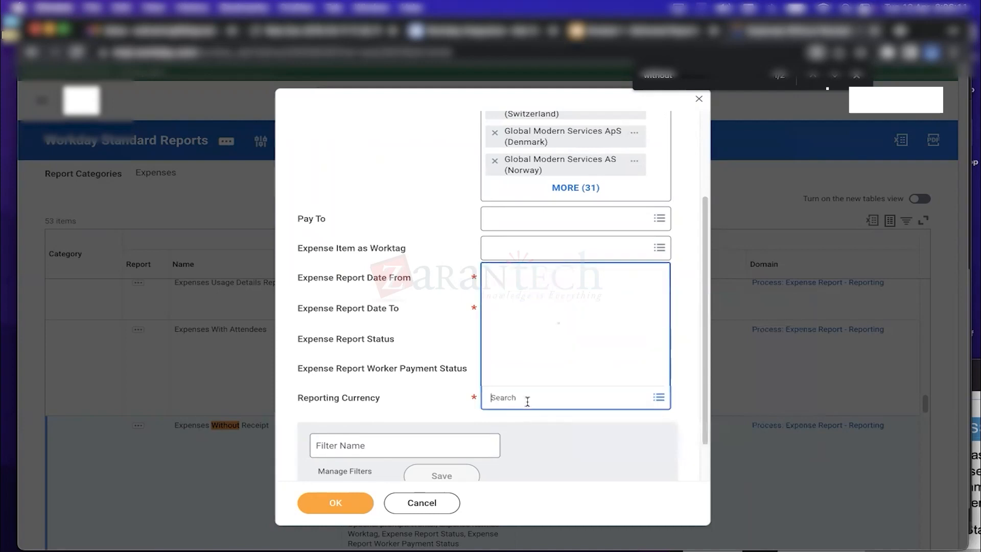
pyautogui.click(551, 376)
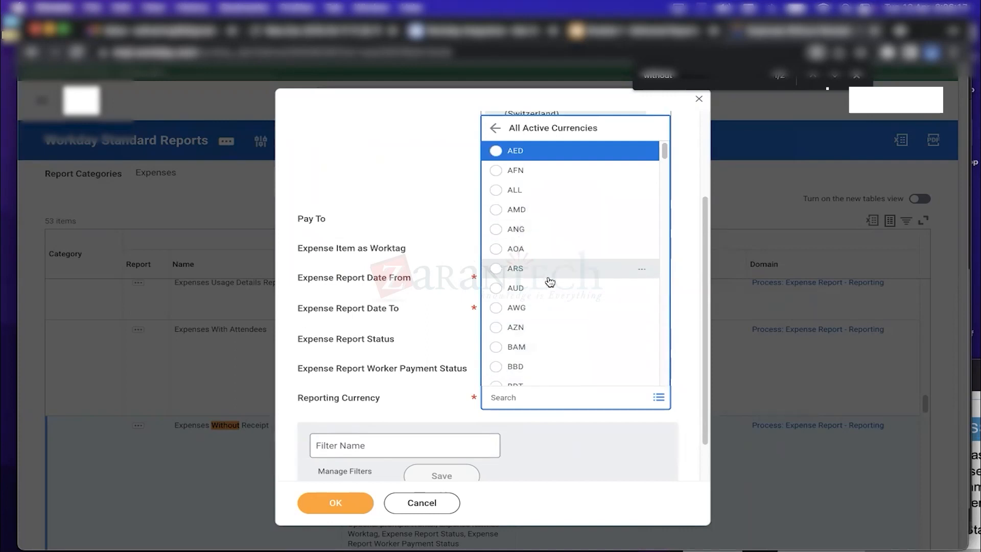
pyautogui.click(511, 402)
pyautogui.write('usd')
pyautogui.press('Return')
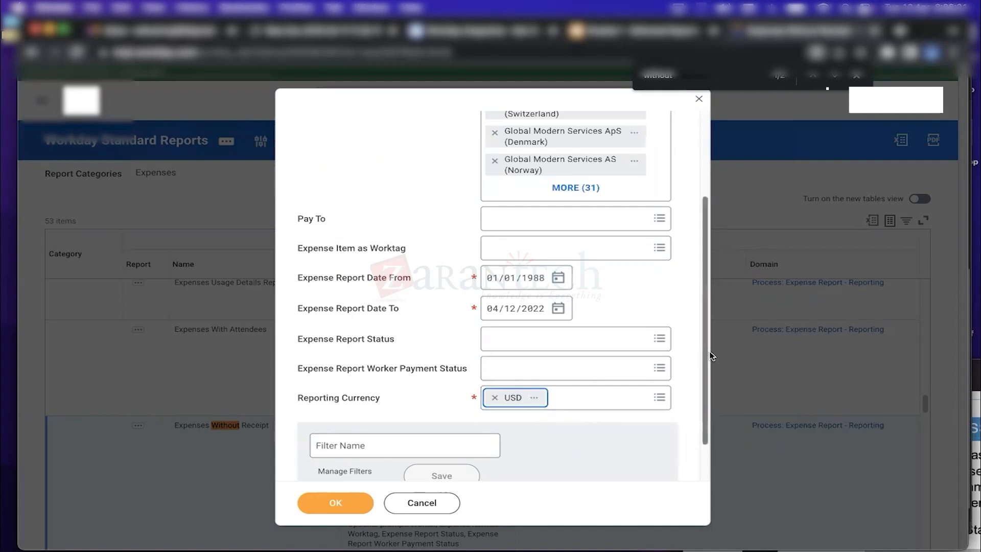
pyautogui.scroll(-2, 704, 351)
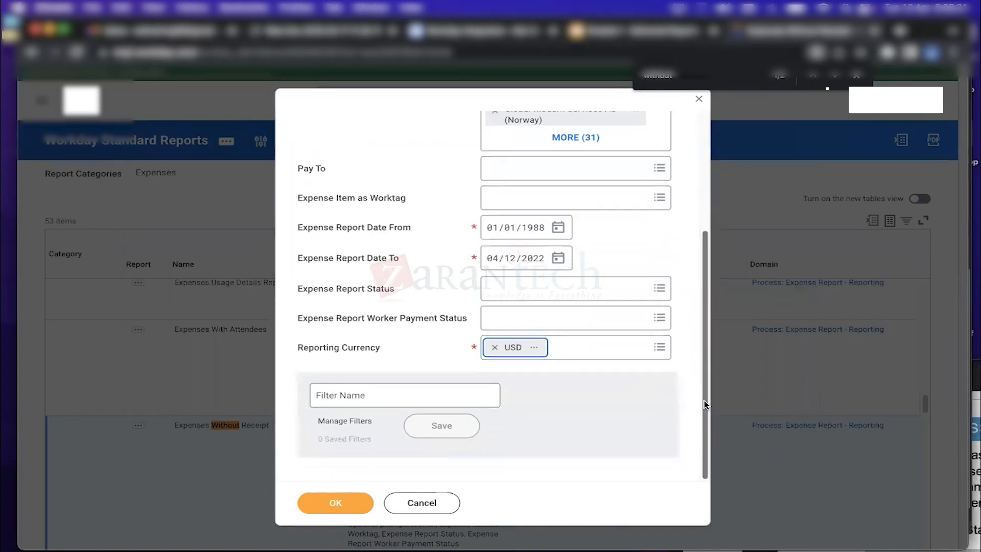
pyautogui.click(348, 502)
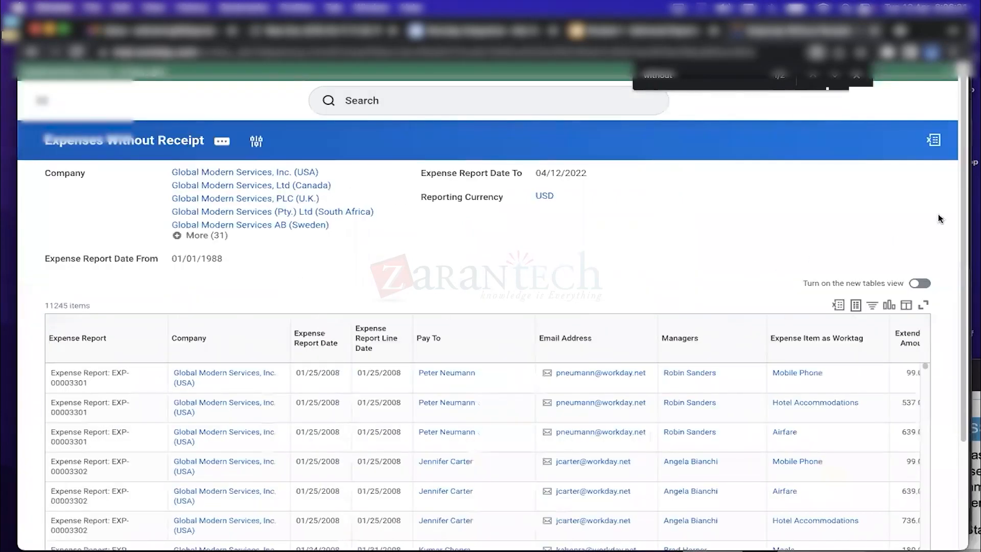
pyautogui.moveTo(964, 234); pyautogui.dragTo(968, 200)
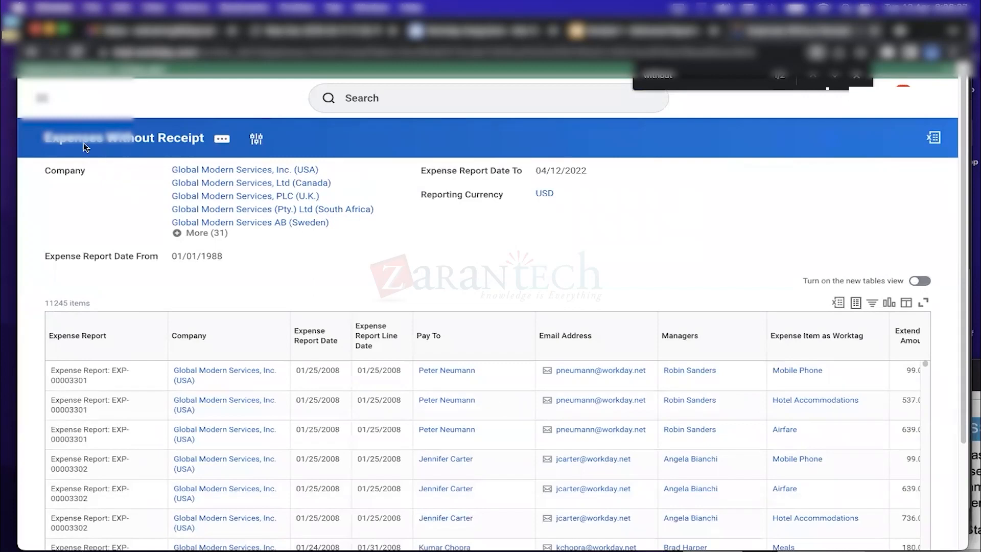
pyautogui.moveTo(44, 137); pyautogui.dragTo(207, 139)
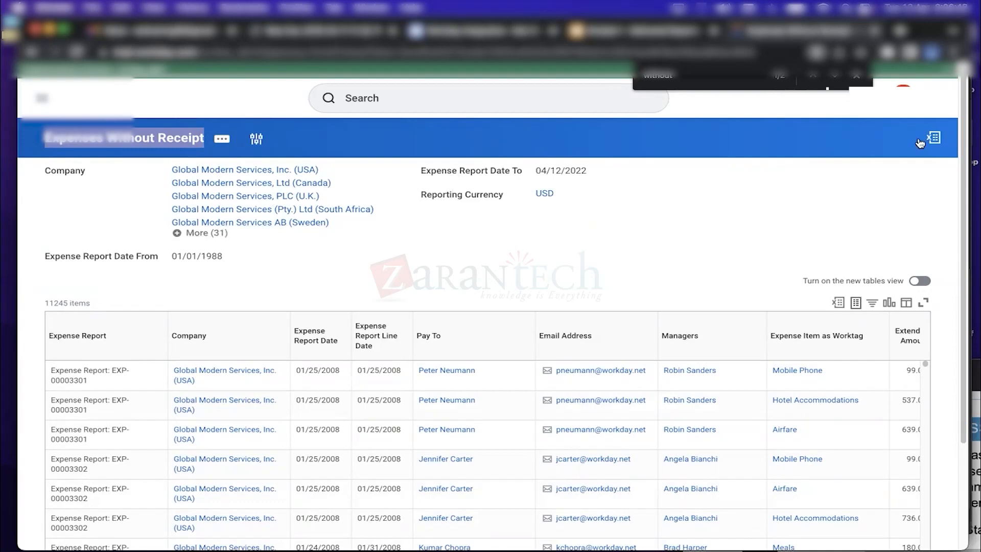
pyautogui.scroll(-3, 965, 138)
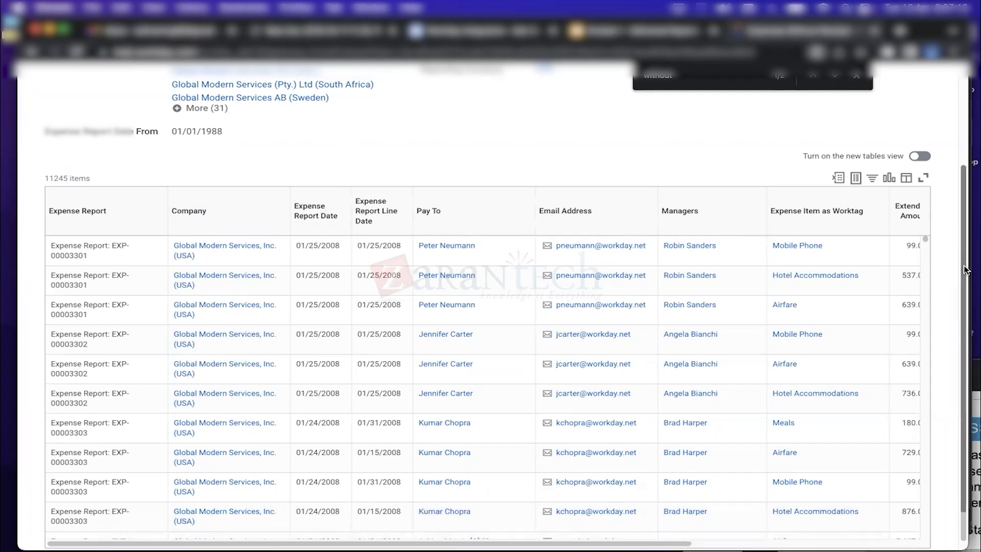
pyautogui.scroll(-1, 965, 297)
pyautogui.moveTo(964, 293); pyautogui.dragTo(973, 319)
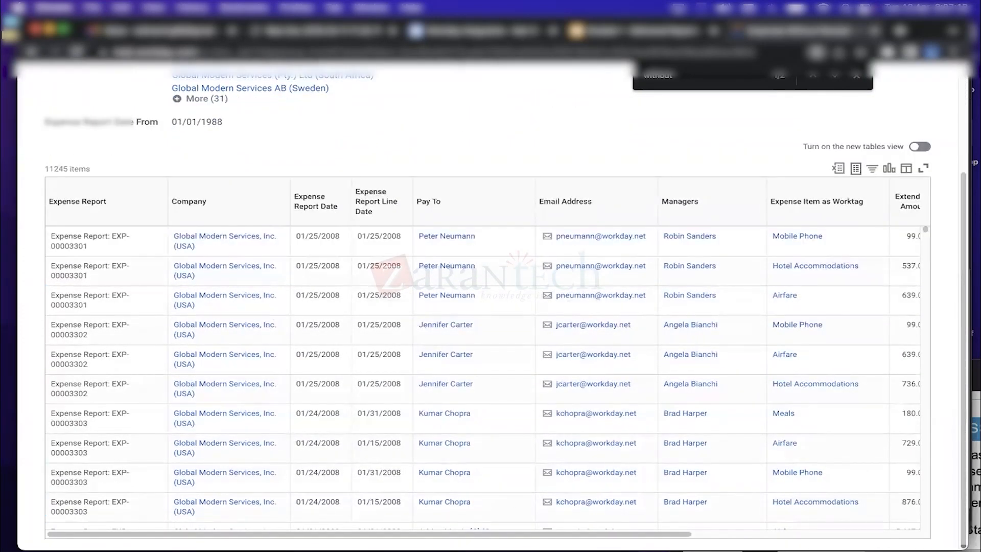
pyautogui.moveTo(585, 534); pyautogui.dragTo(607, 541)
# Filter the Pay To column to a single employee, leaving 12 of 11245 expense lines
pyautogui.click(455, 203)
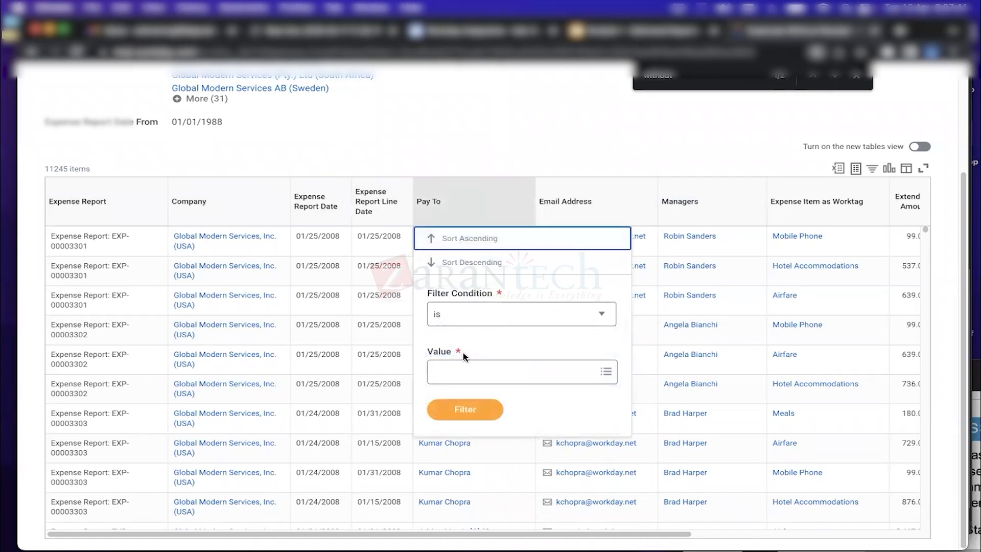
pyautogui.click(464, 376)
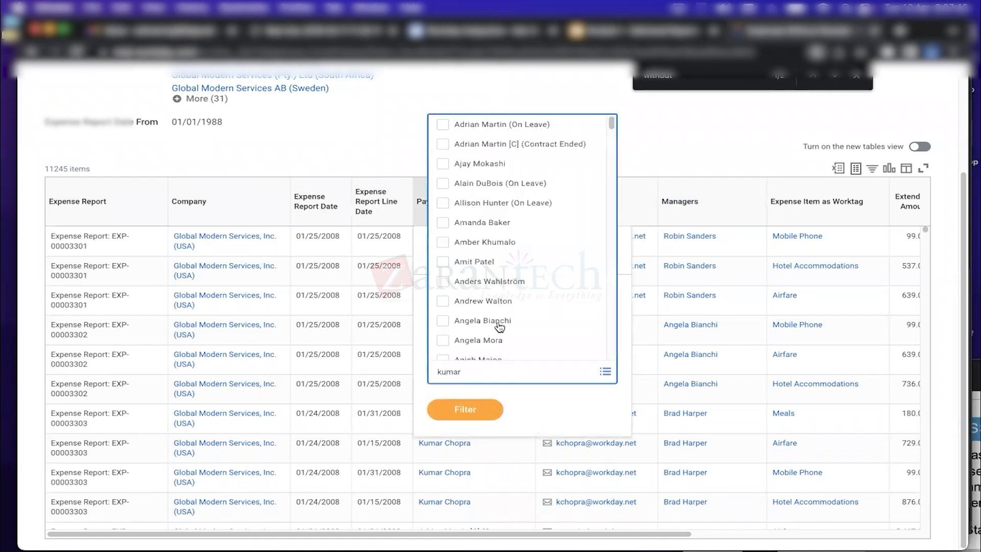
pyautogui.press('Return')
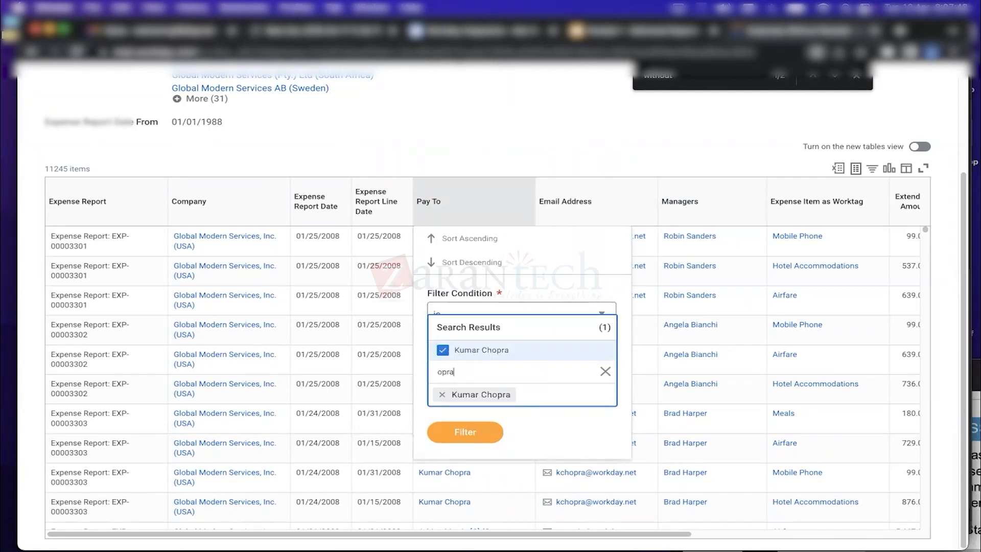
pyautogui.click(472, 428)
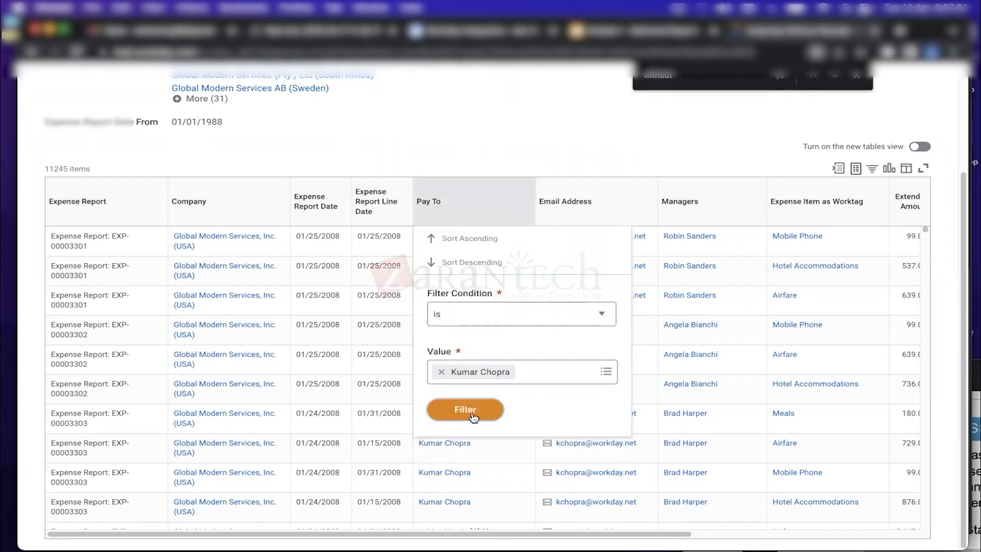
pyautogui.click(467, 411)
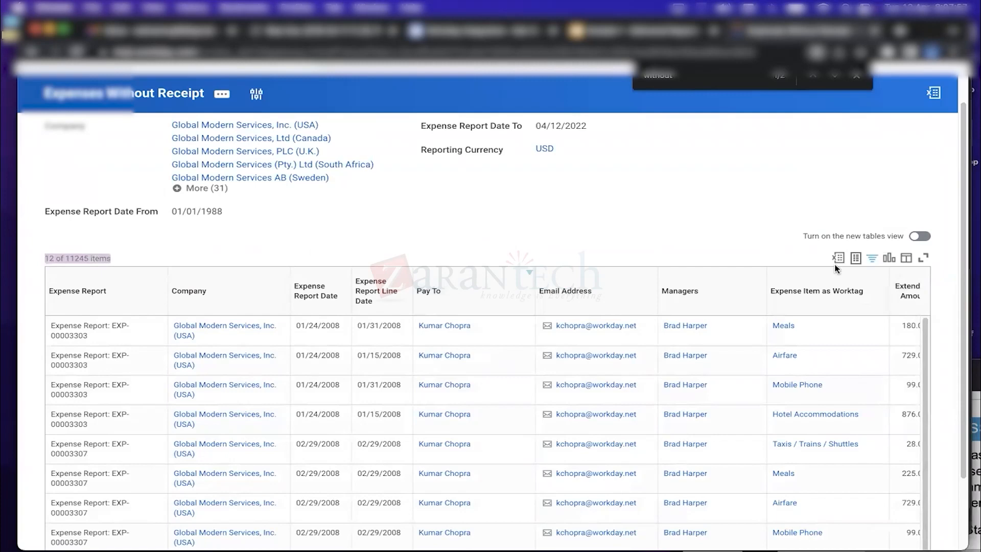
pyautogui.scroll(-3, 445, 293)
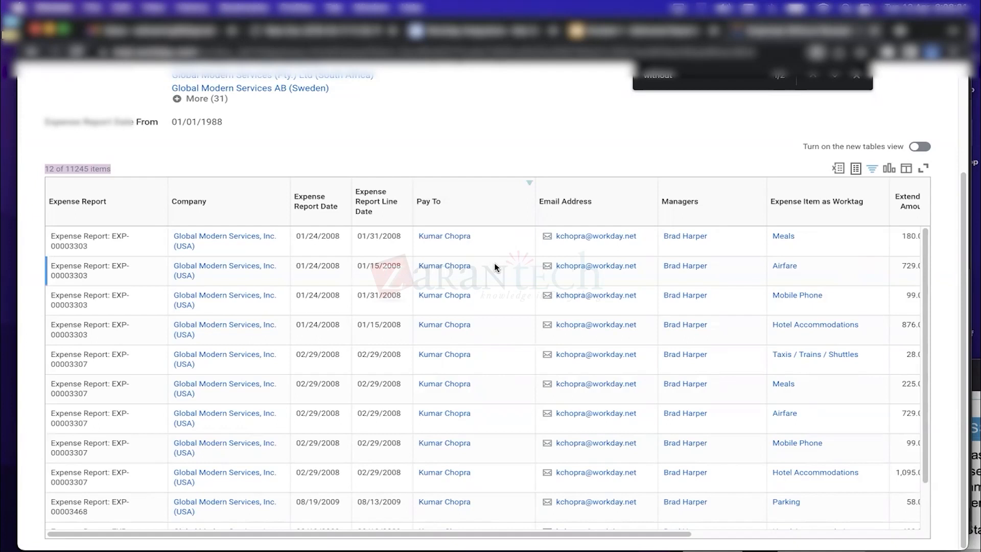
pyautogui.click(481, 204)
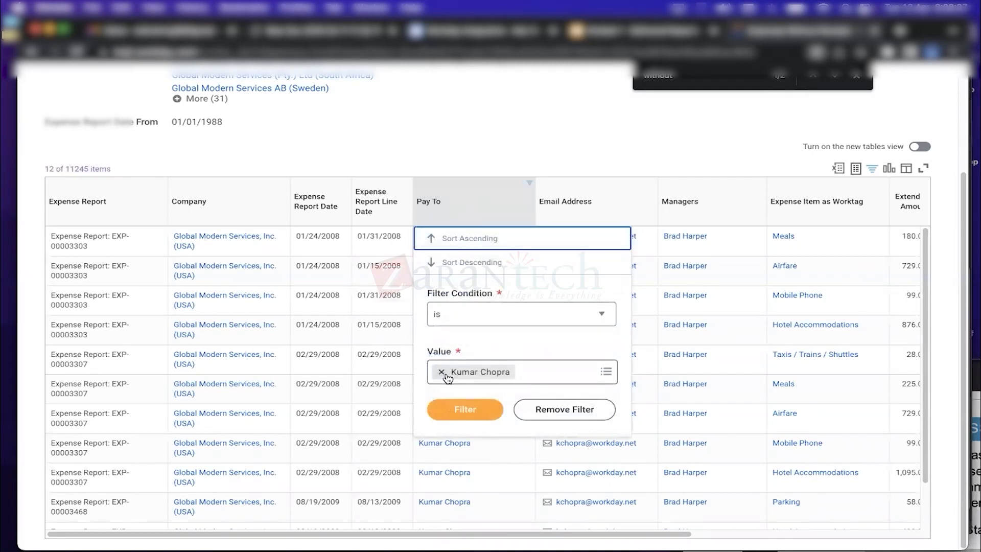
# Check the Pay To filter conditions, keep 'is', then remove the Pay To filter
pyautogui.click(489, 313)
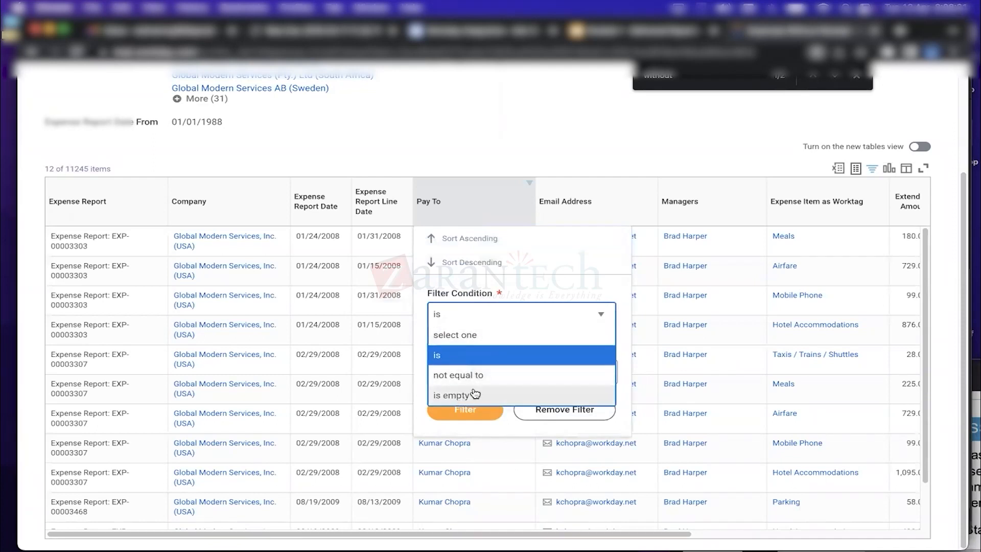
pyautogui.click(524, 161)
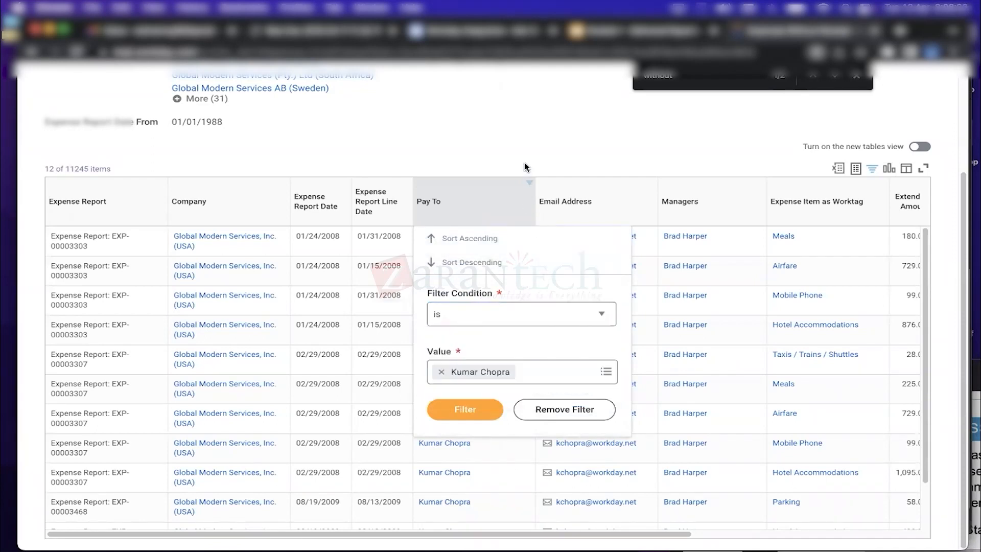
pyautogui.click(564, 409)
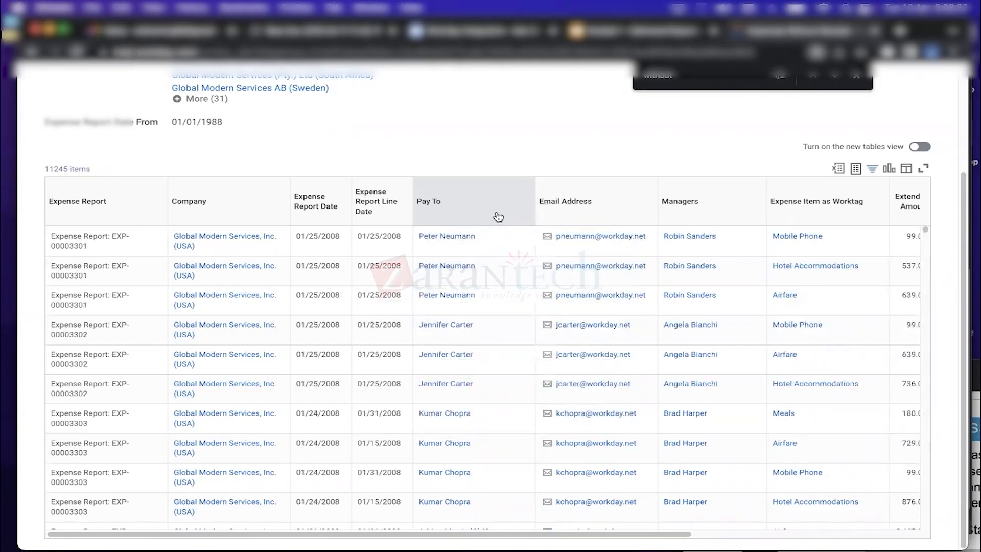
pyautogui.click(378, 205)
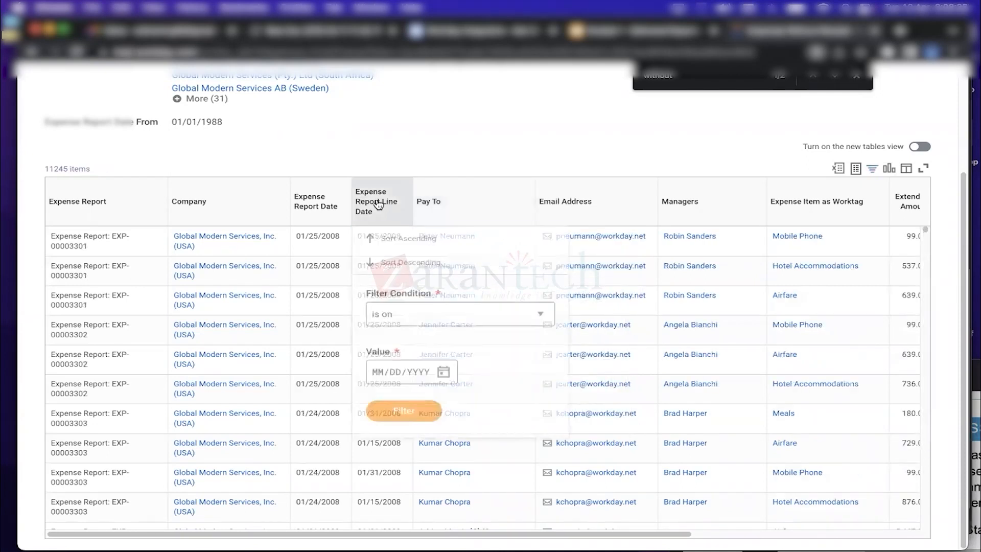
pyautogui.click(422, 150)
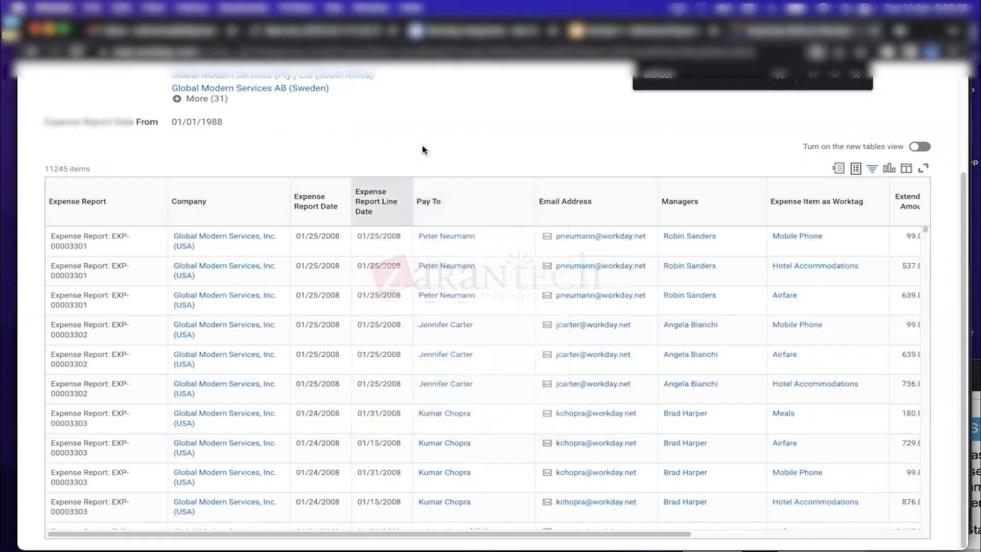
pyautogui.click(383, 216)
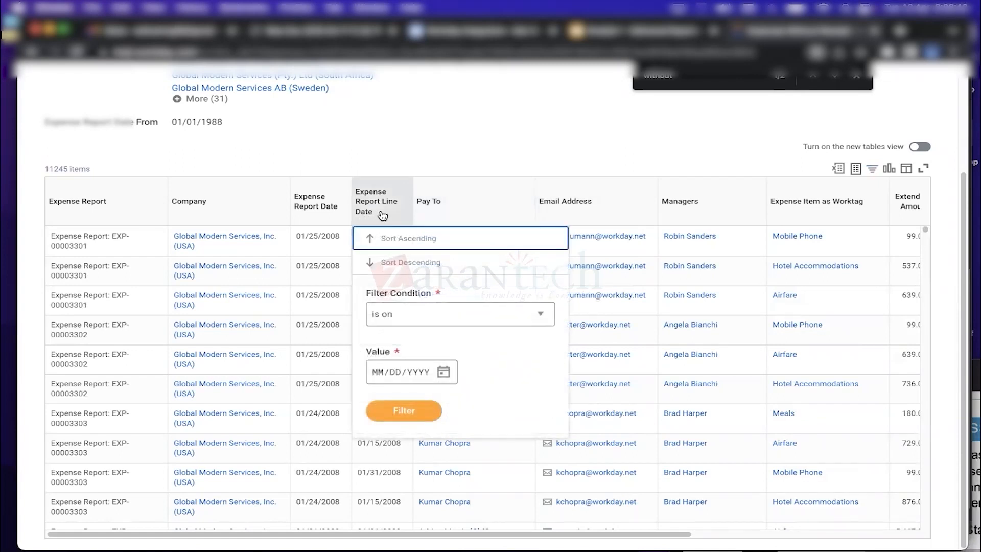
pyautogui.click(411, 321)
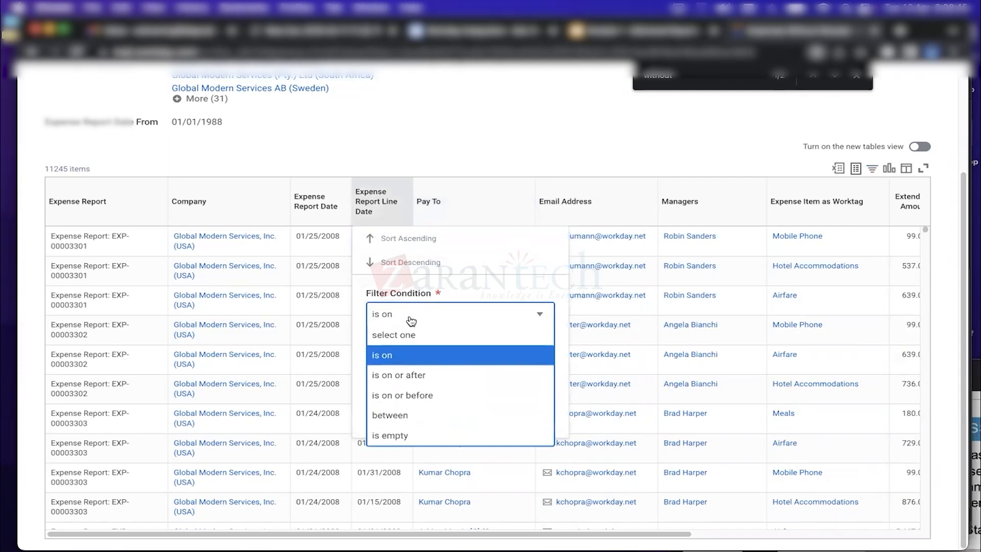
pyautogui.click(411, 416)
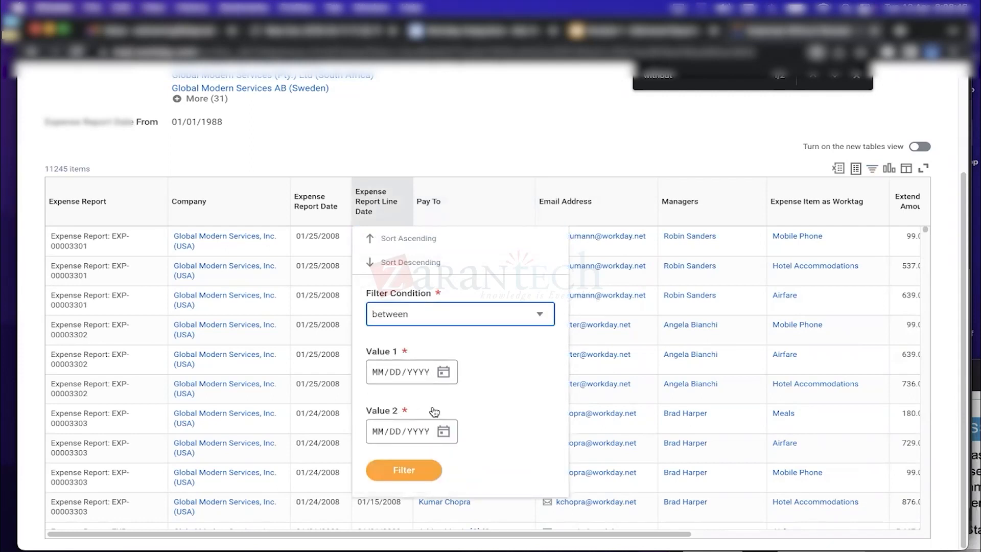
pyautogui.click(454, 315)
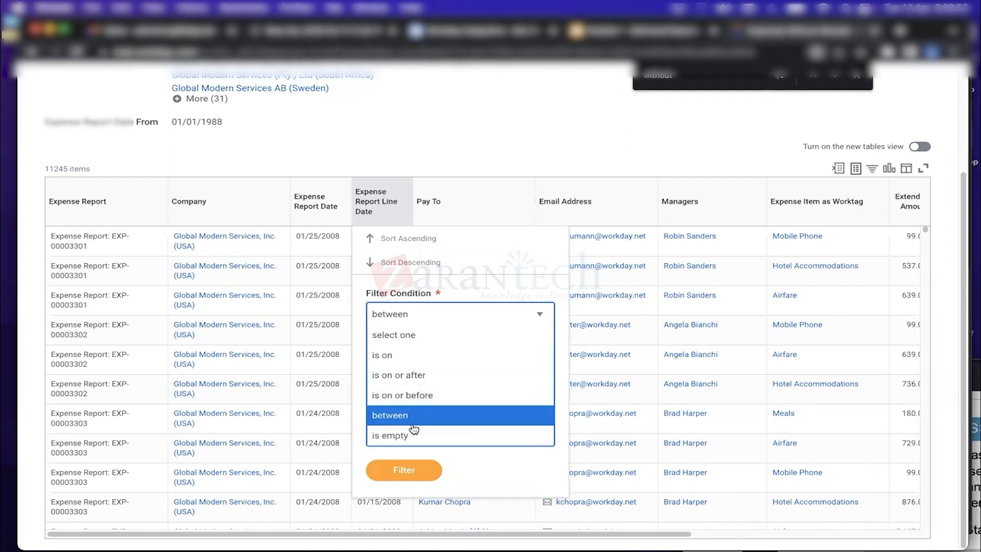
pyautogui.click(411, 435)
pyautogui.click(422, 355)
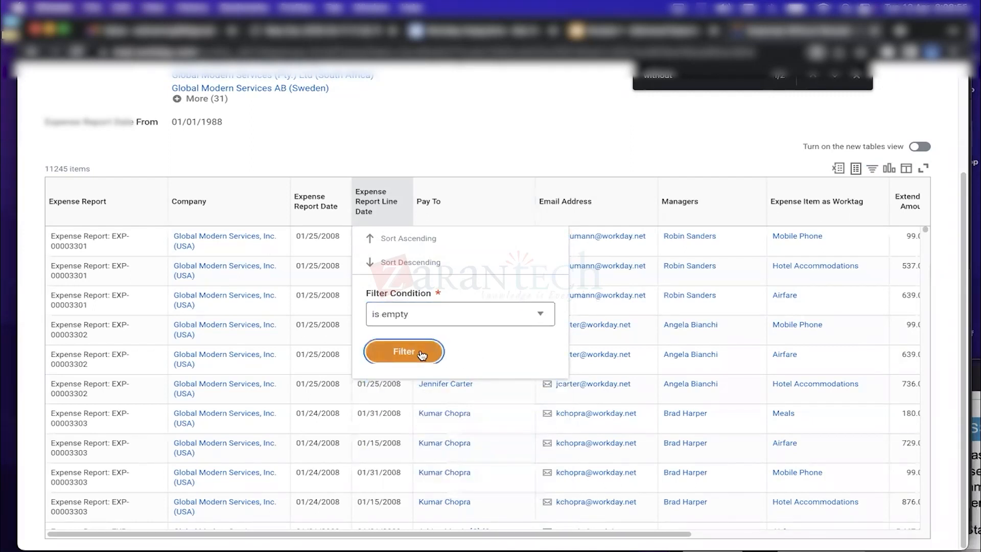
pyautogui.click(422, 353)
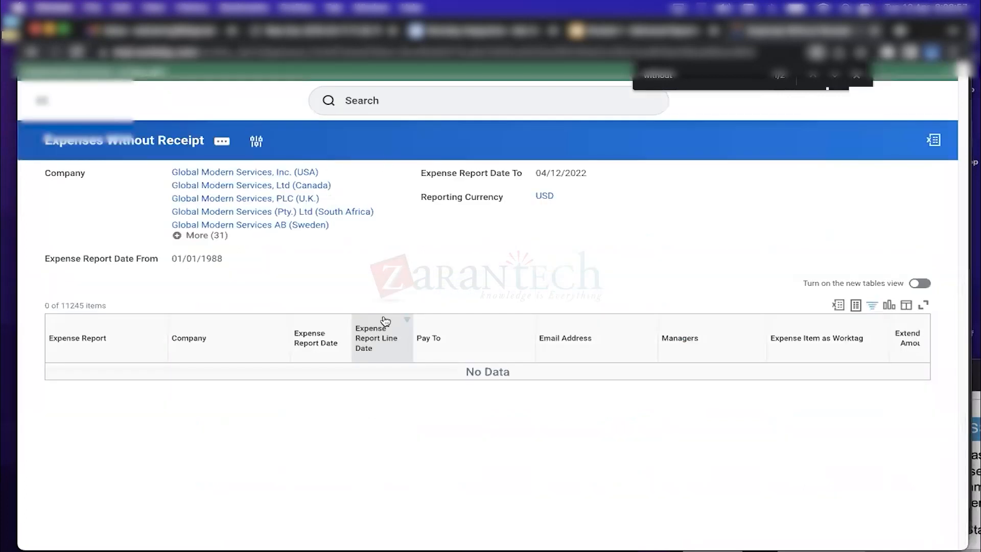
pyautogui.click(405, 321)
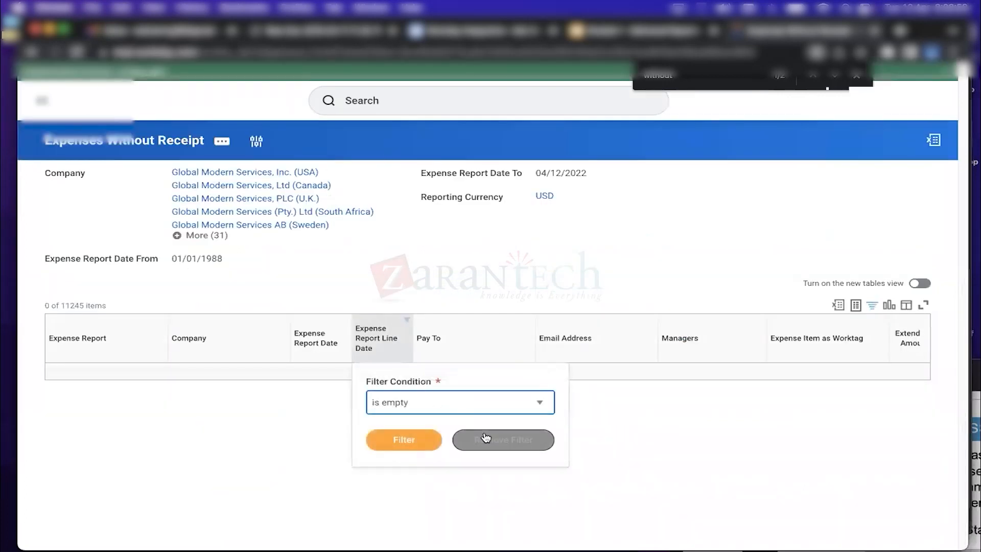
pyautogui.click(502, 438)
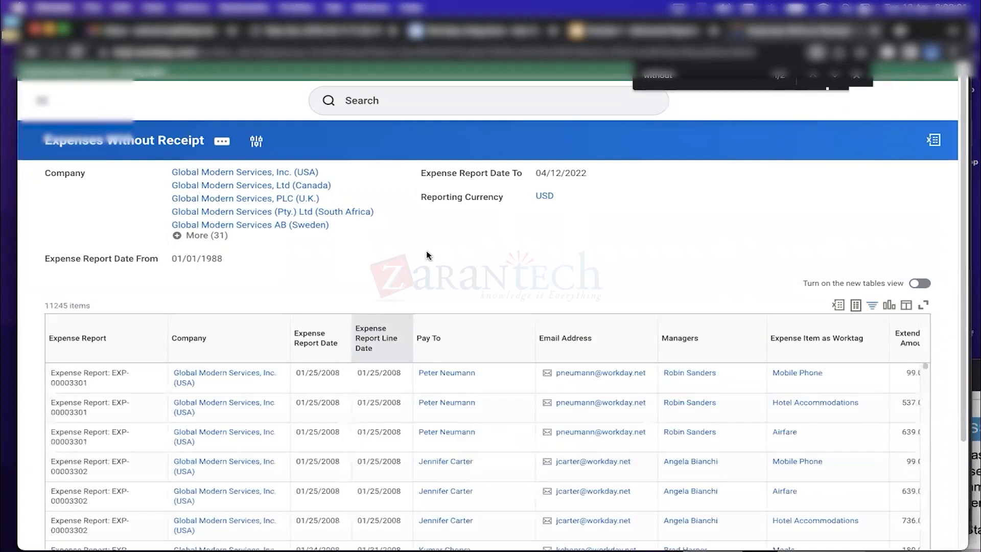
pyautogui.moveTo(962, 261); pyautogui.dragTo(962, 363)
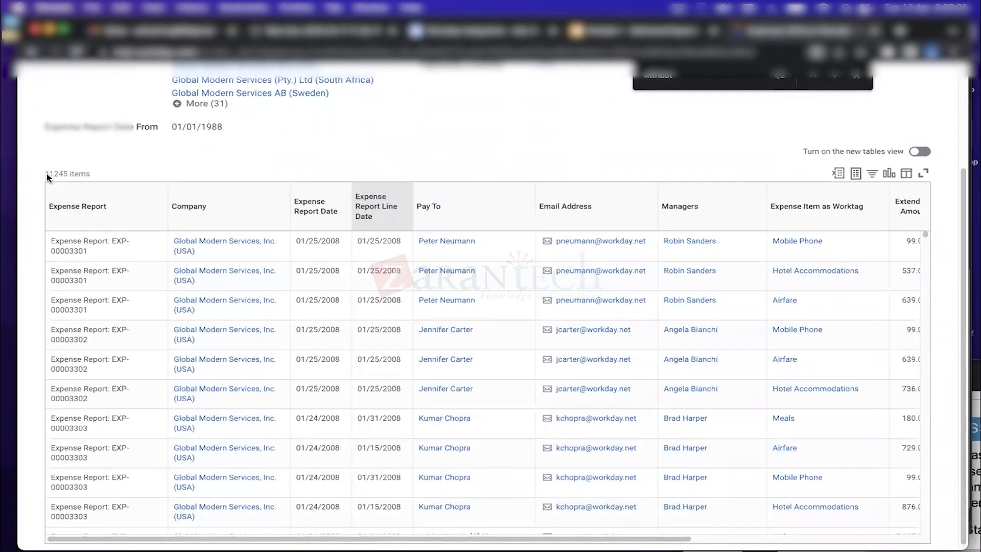
pyautogui.moveTo(51, 174); pyautogui.dragTo(65, 178)
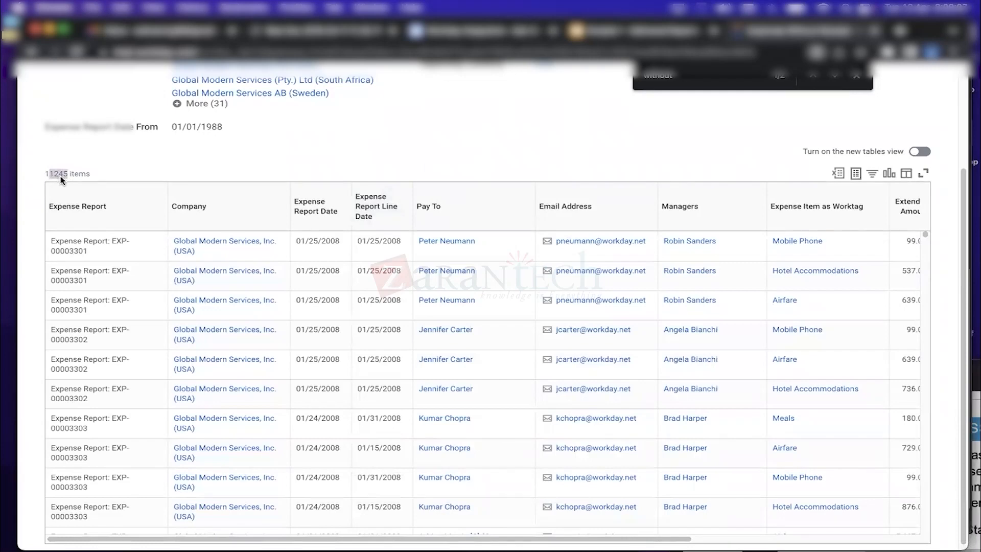
pyautogui.scroll(4, 247, 273)
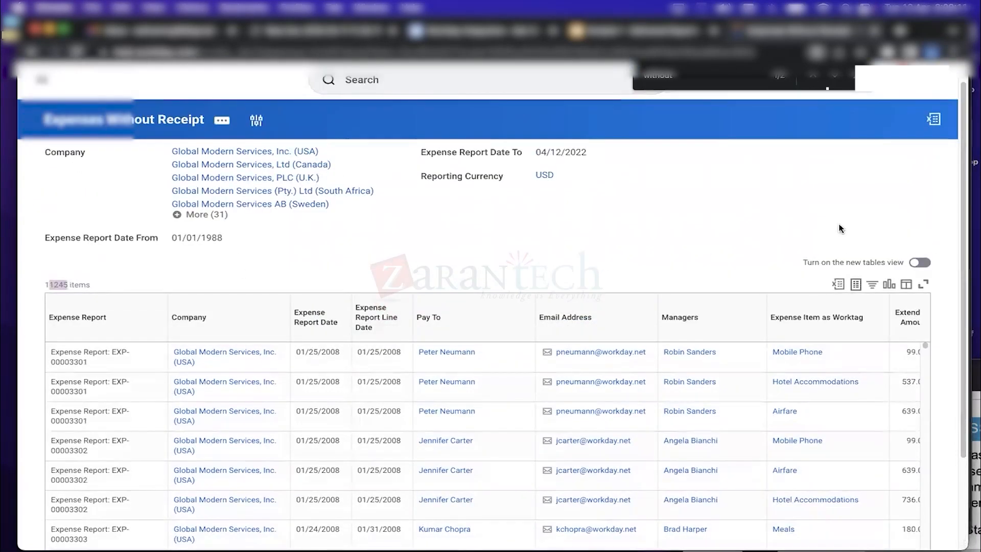
pyautogui.moveTo(963, 182); pyautogui.dragTo(962, 348)
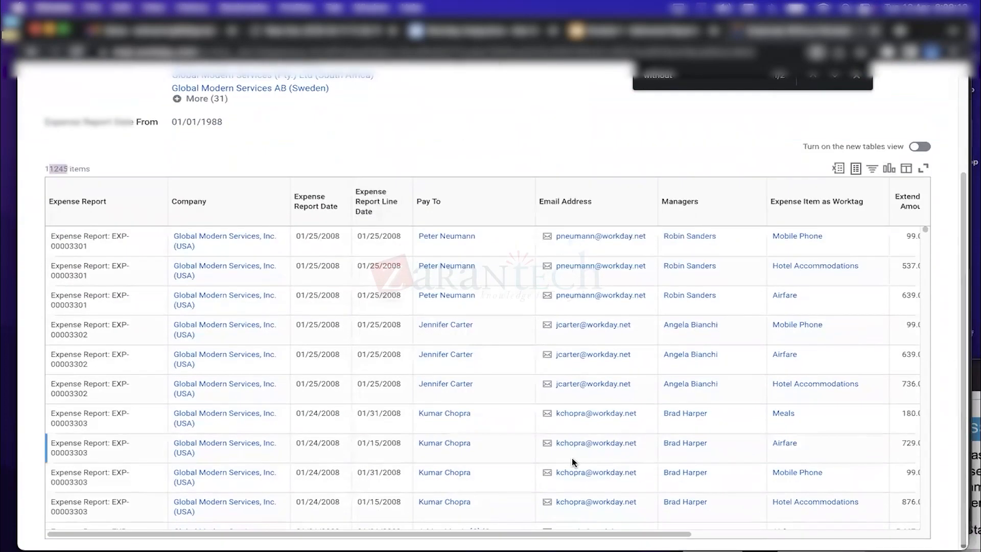
pyautogui.moveTo(583, 533); pyautogui.dragTo(844, 518)
pyautogui.hscroll(3, 732, 510)
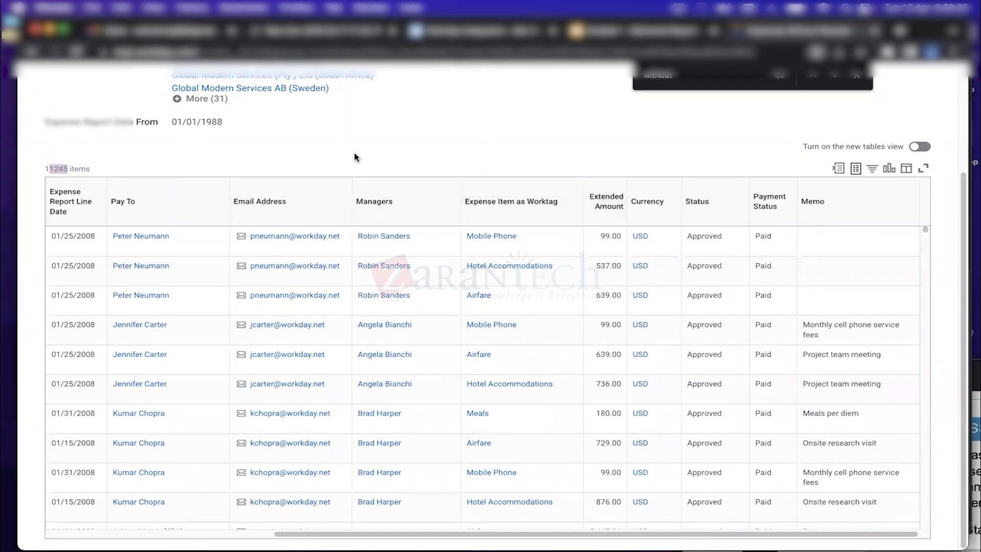
pyautogui.scroll(3, 456, 201)
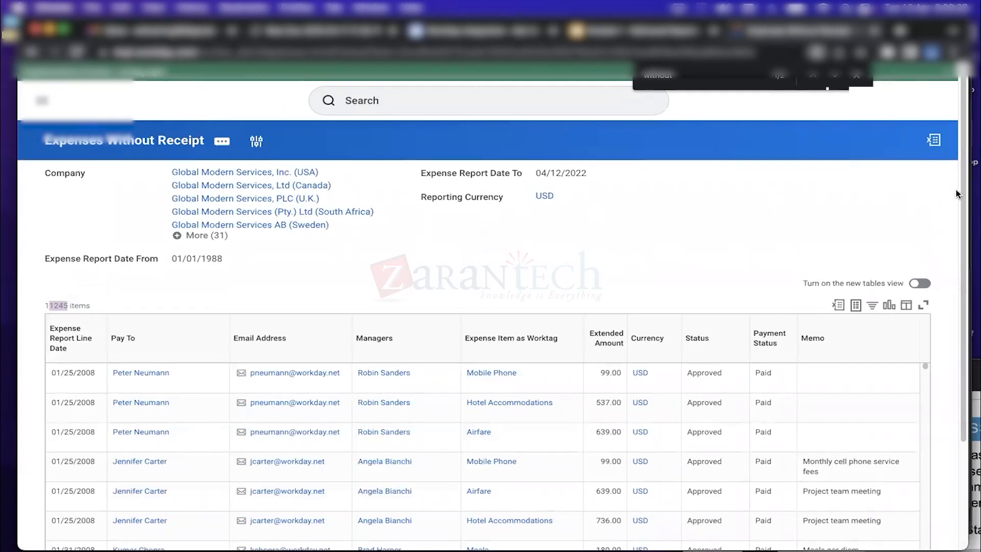
pyautogui.scroll(-3, 633, 247)
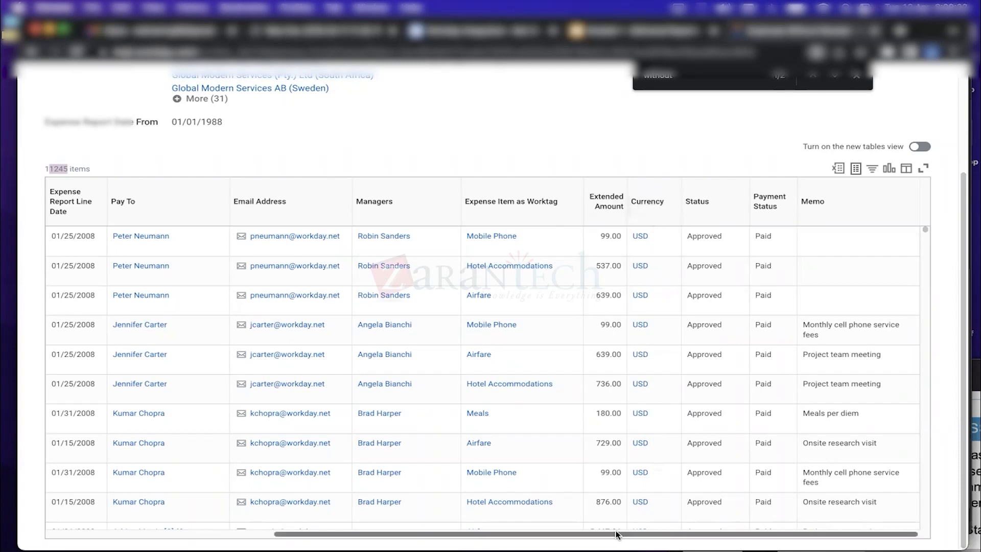
pyautogui.hscroll(-1, 616, 533)
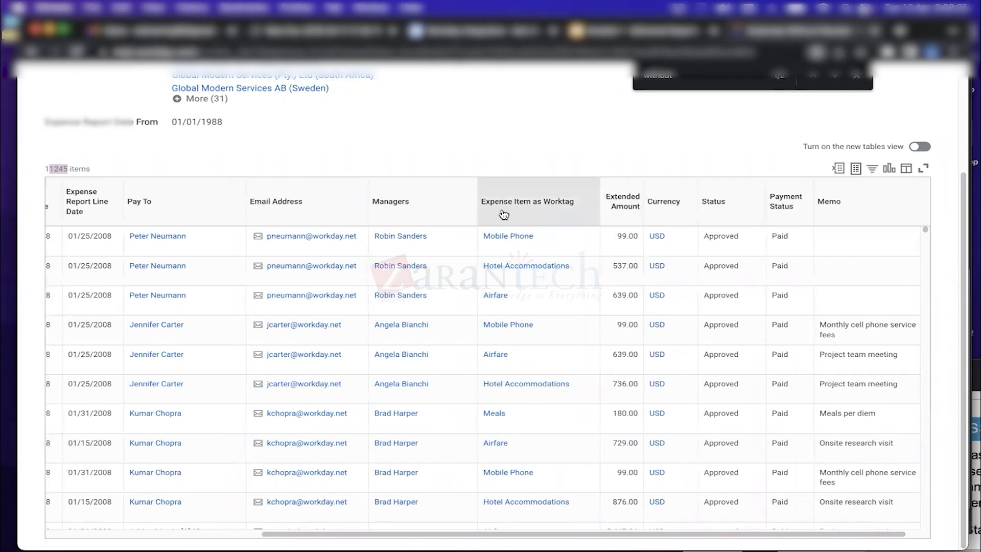
pyautogui.click(442, 210)
pyautogui.click(516, 209)
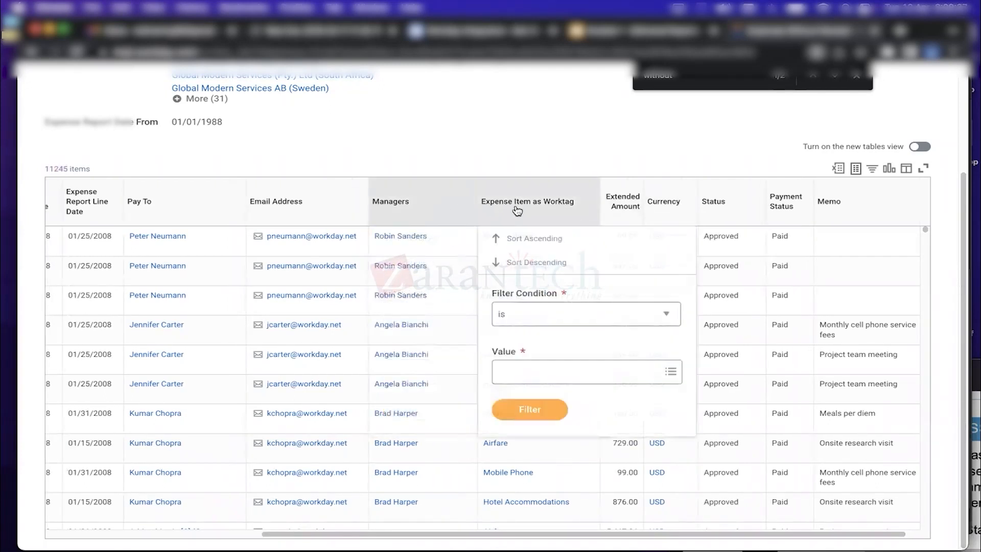
pyautogui.click(480, 142)
pyautogui.hscroll(-8, 613, 534)
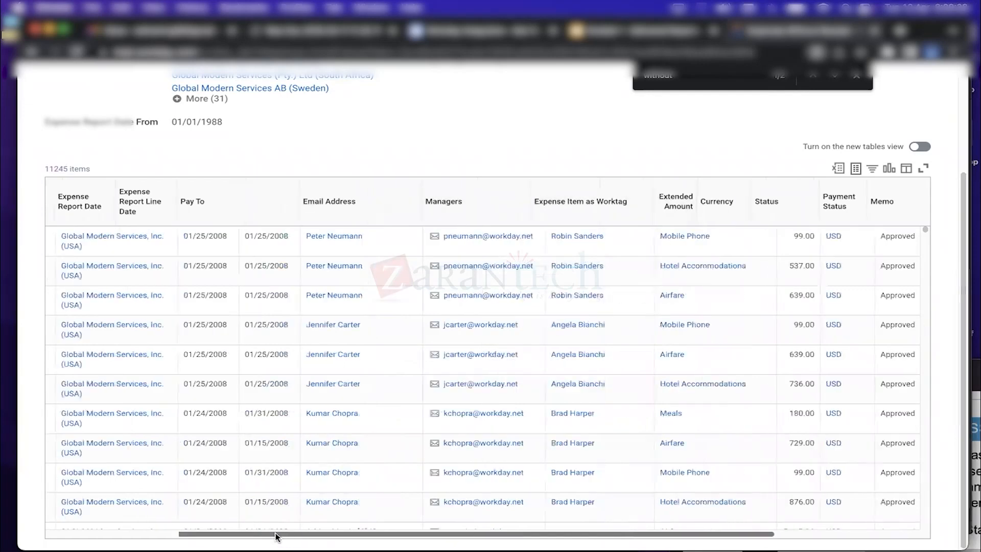
pyautogui.moveTo(964, 329); pyautogui.dragTo(963, 167)
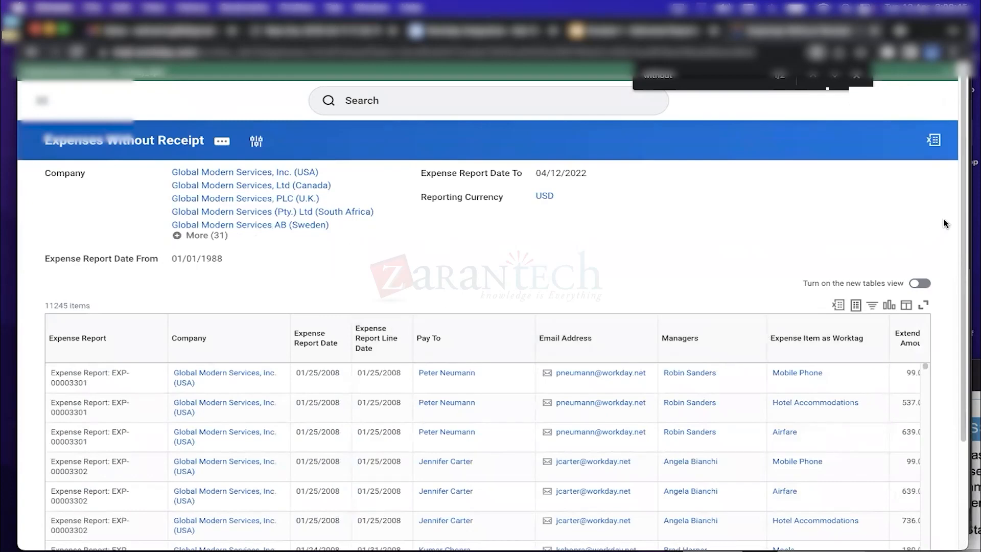
pyautogui.moveTo(965, 210); pyautogui.dragTo(966, 301)
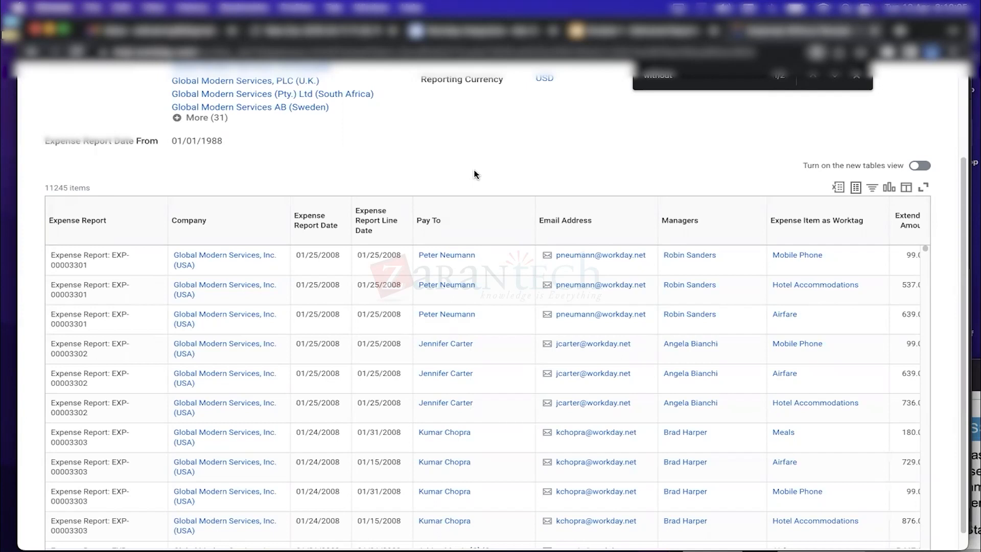
pyautogui.click(889, 188)
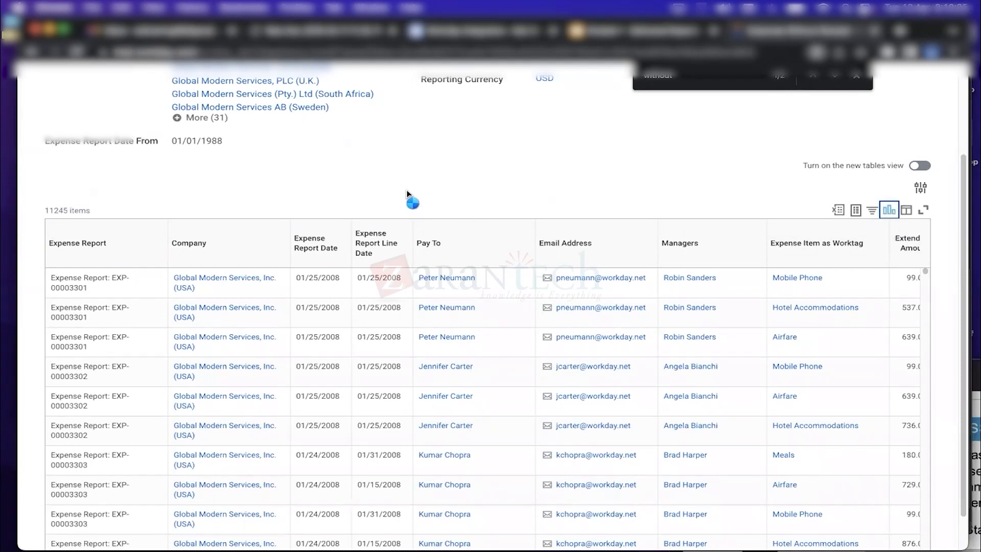
# Close the in-page search and display the Extended Amount bar chart above the expense table
pyautogui.moveTo(963, 206); pyautogui.dragTo(963, 133)
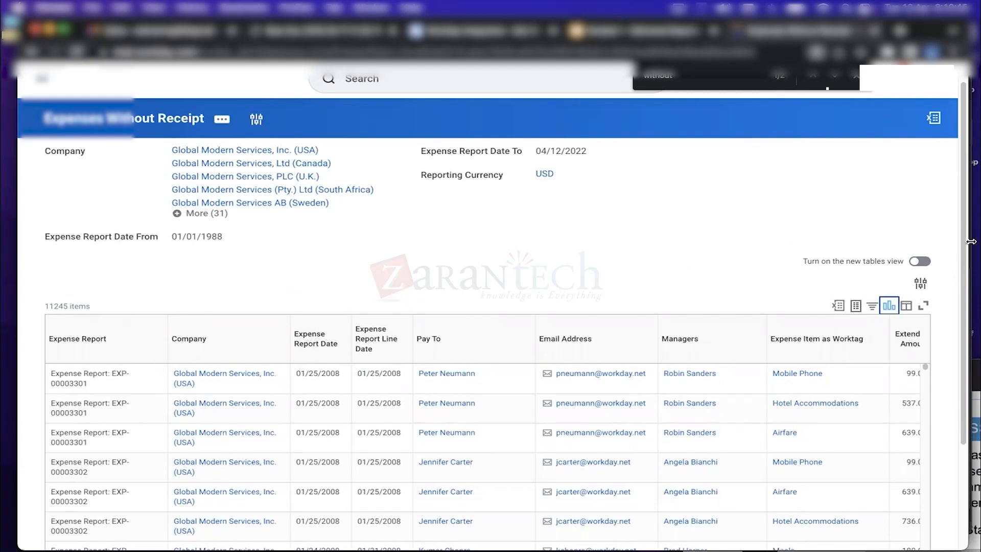
pyautogui.scroll(-3, 833, 258)
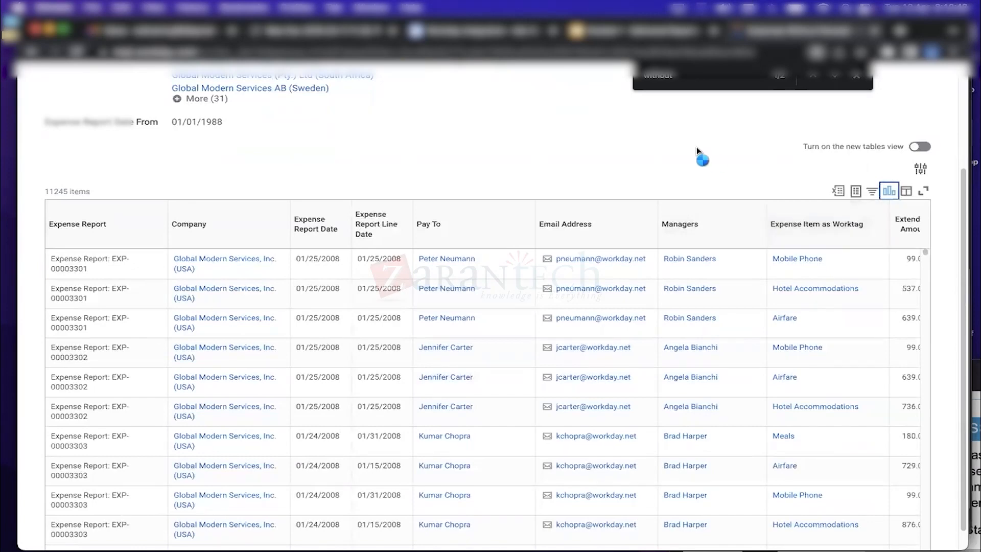
pyautogui.click(857, 76)
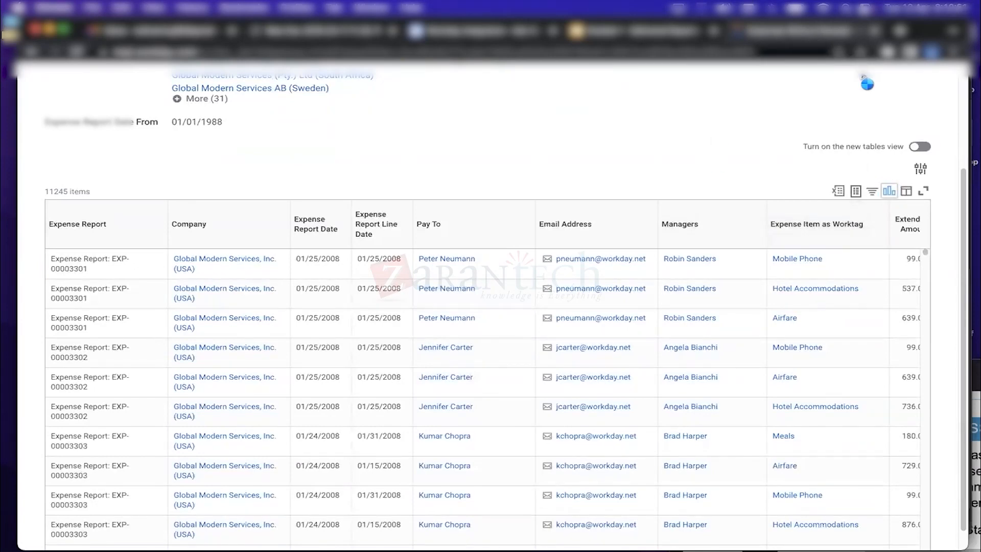
pyautogui.click(888, 189)
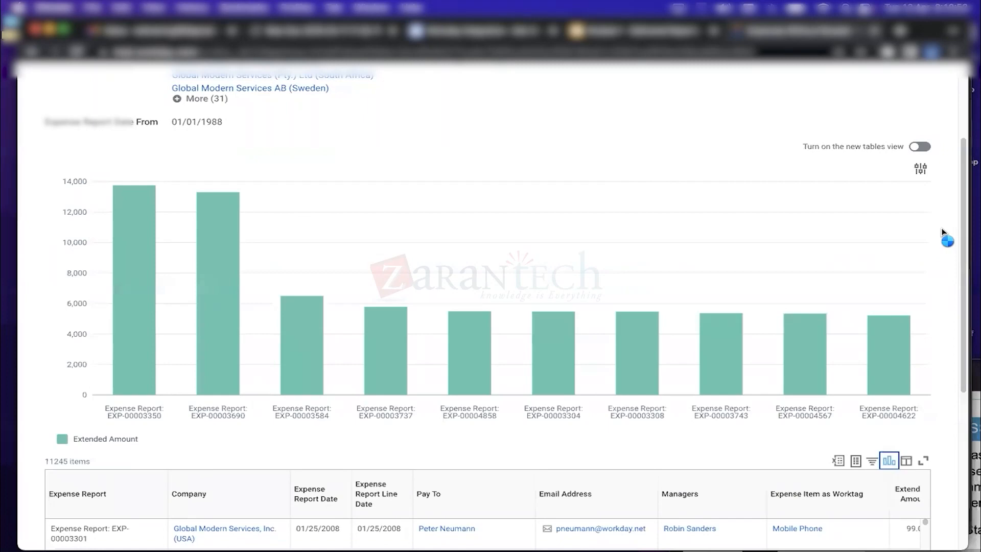
pyautogui.moveTo(958, 216); pyautogui.dragTo(973, 310)
pyautogui.scroll(-4, 973, 310)
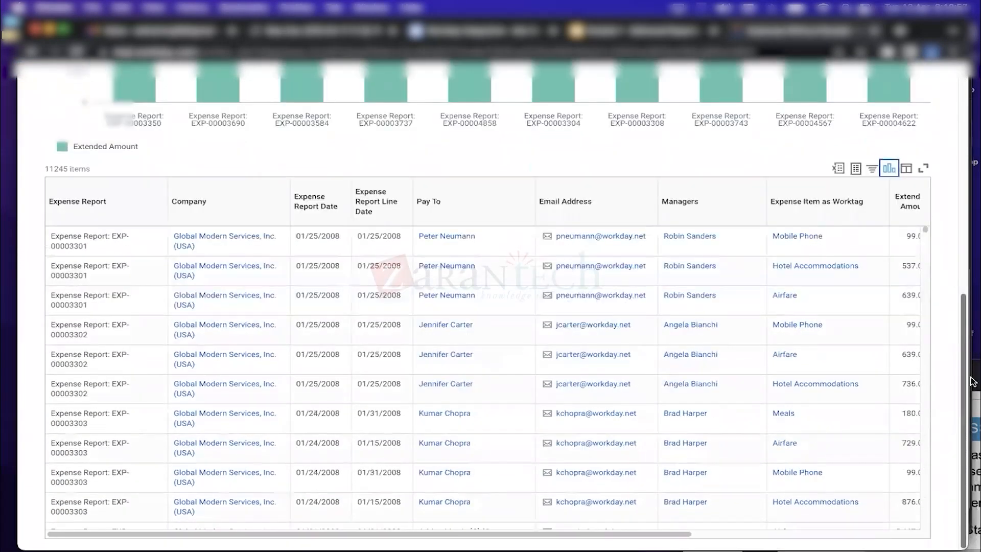
pyautogui.scroll(10, 962, 299)
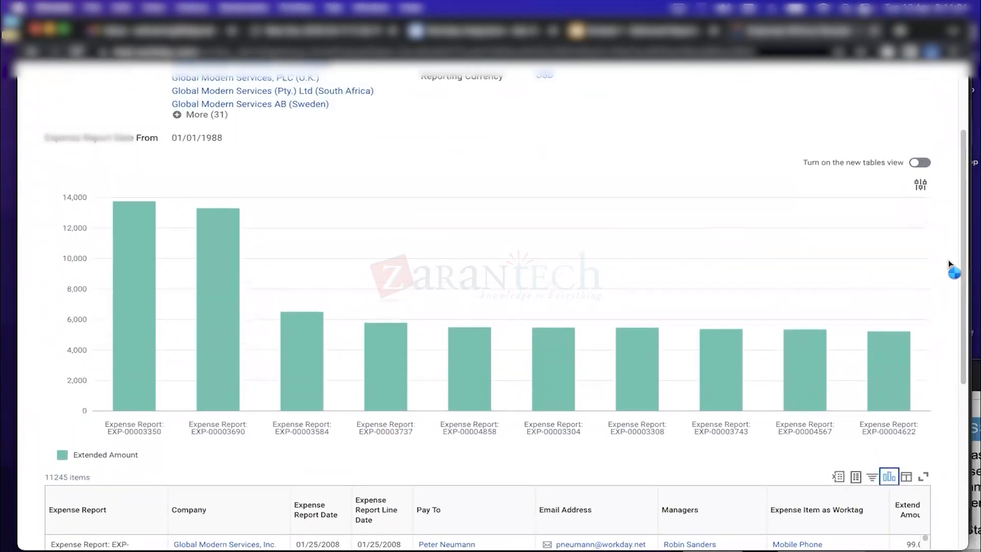
# Switch the Extended Amount chart through line, bubble and donut types
pyautogui.click(920, 186)
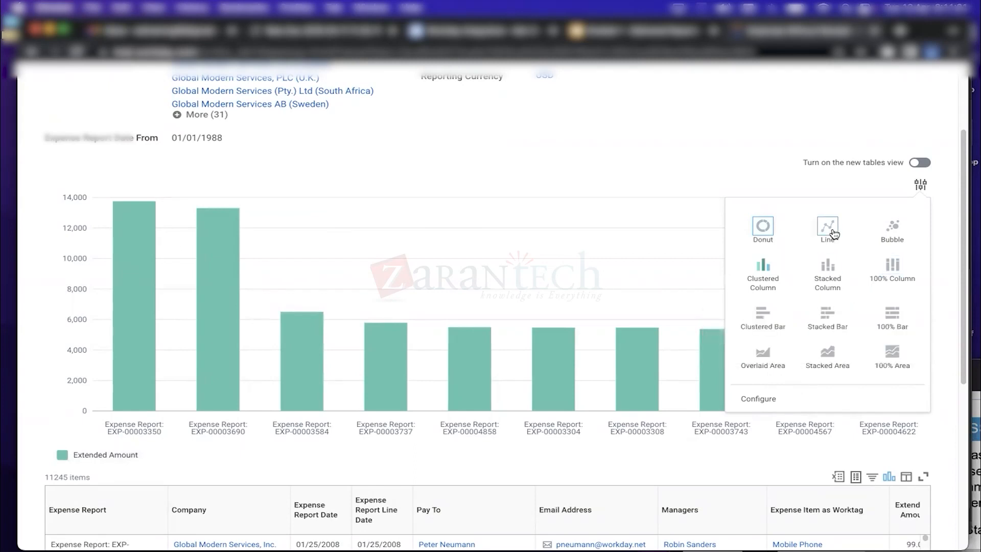
pyautogui.click(828, 229)
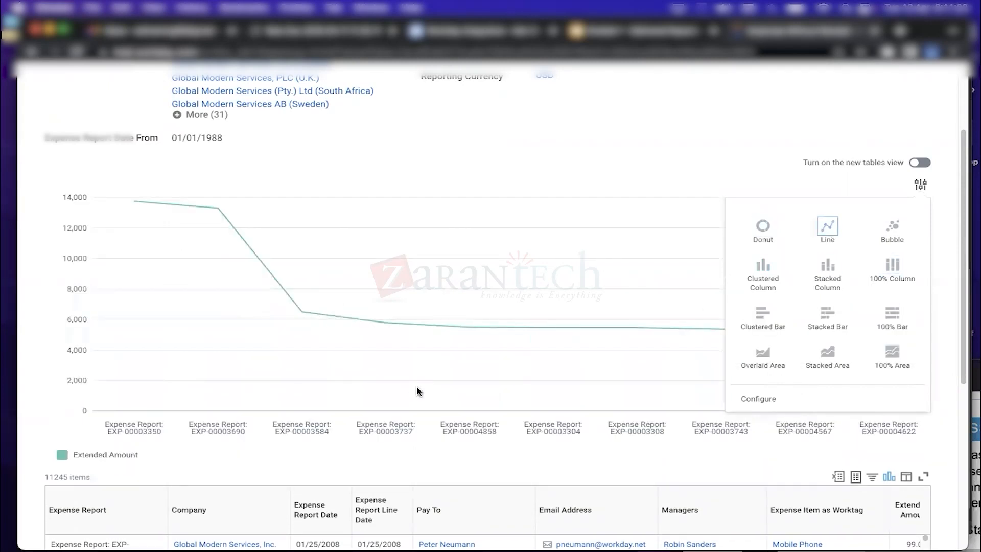
pyautogui.click(892, 240)
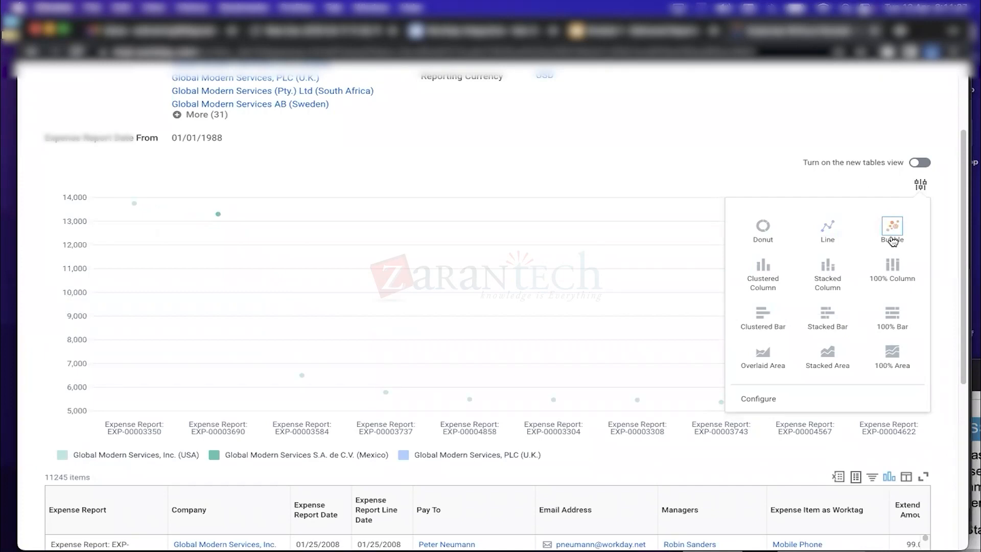
pyautogui.click(763, 228)
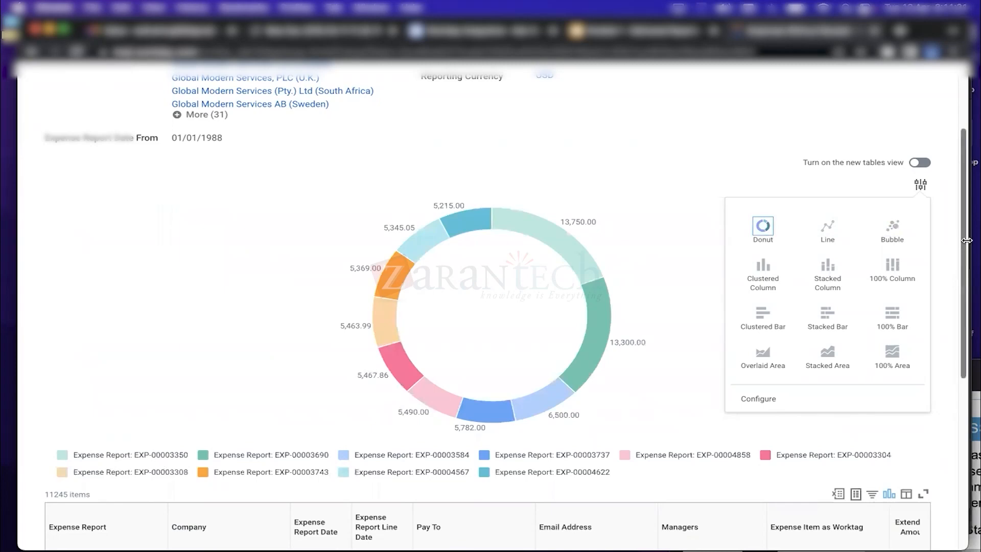
# Hide the donut chart so only the 11245-item expense table remains
pyautogui.moveTo(966, 245); pyautogui.dragTo(967, 379)
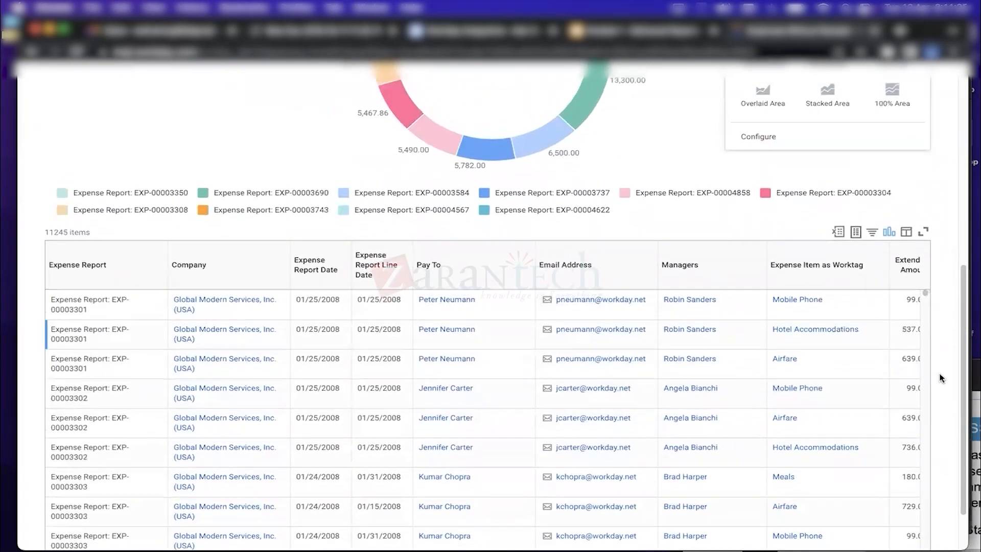
pyautogui.moveTo(44, 232); pyautogui.dragTo(101, 236)
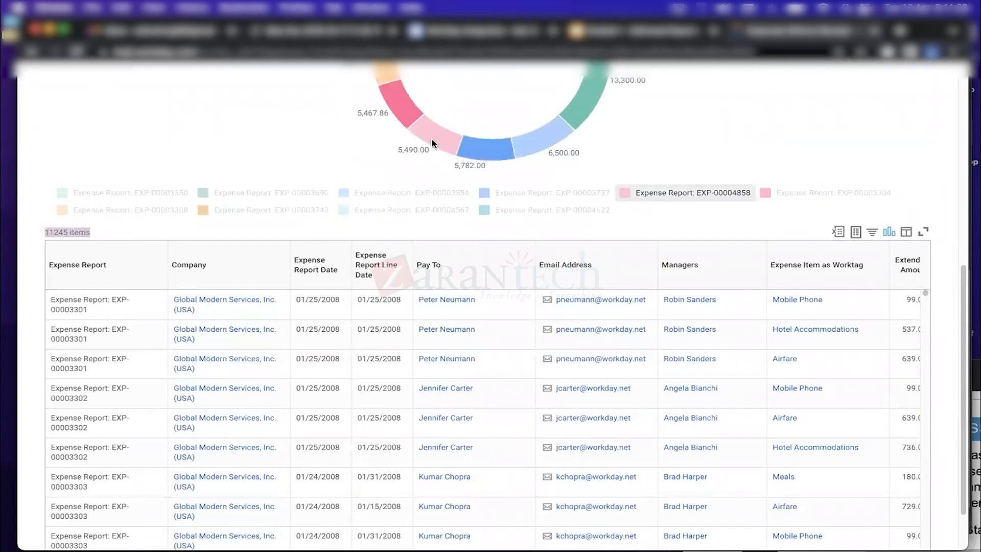
pyautogui.click(960, 164)
pyautogui.moveTo(960, 164); pyautogui.dragTo(965, 322)
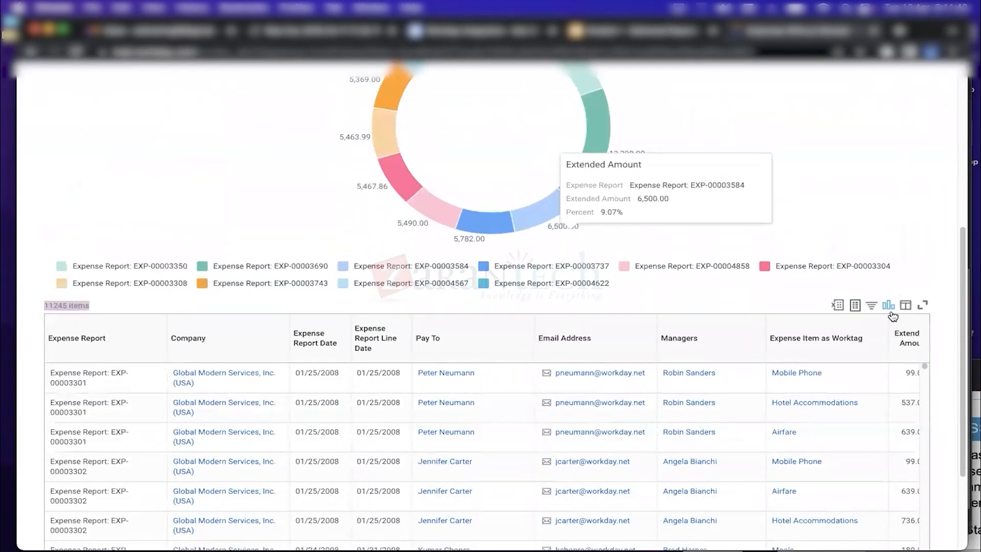
pyautogui.click(890, 306)
pyautogui.click(891, 310)
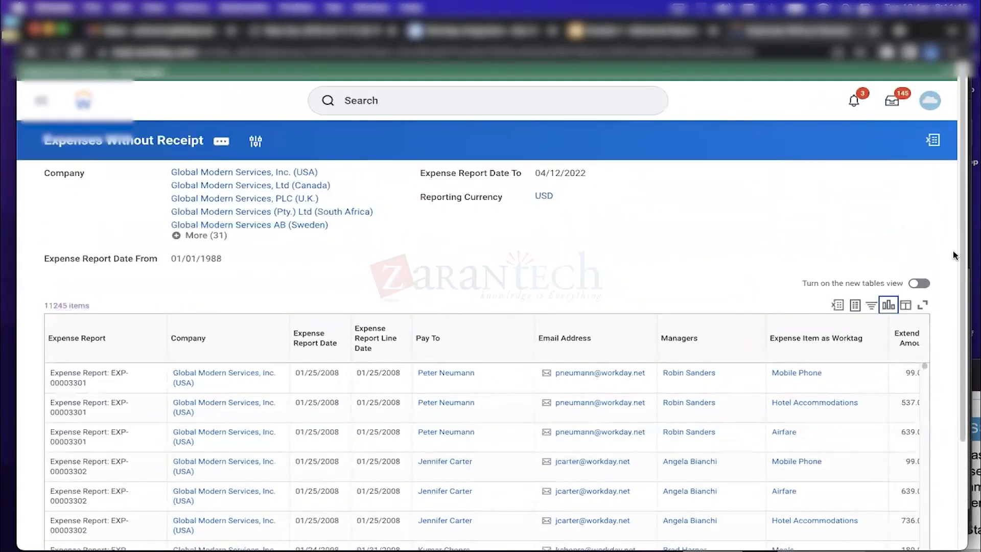
pyautogui.scroll(-3, 962, 312)
pyautogui.click(871, 228)
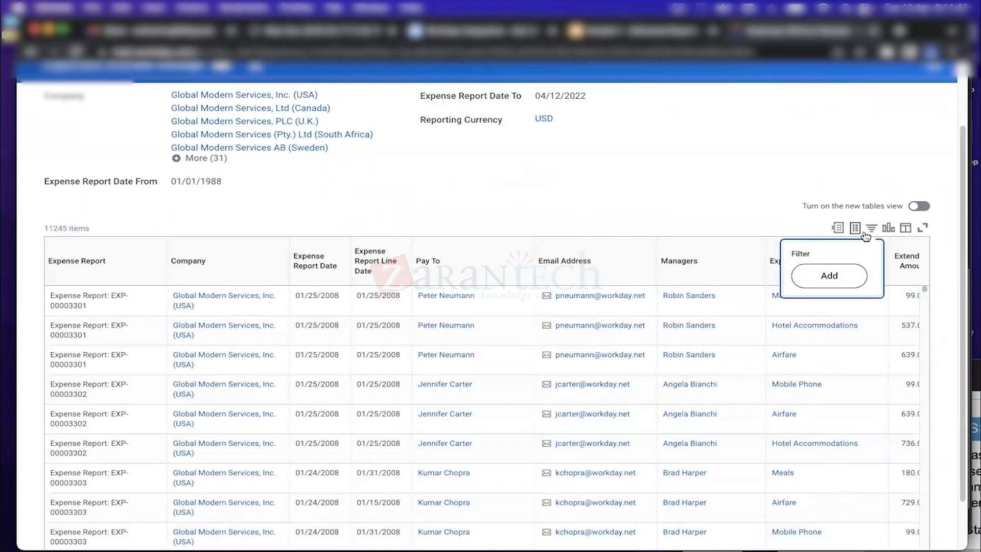
pyautogui.click(837, 277)
pyautogui.click(523, 309)
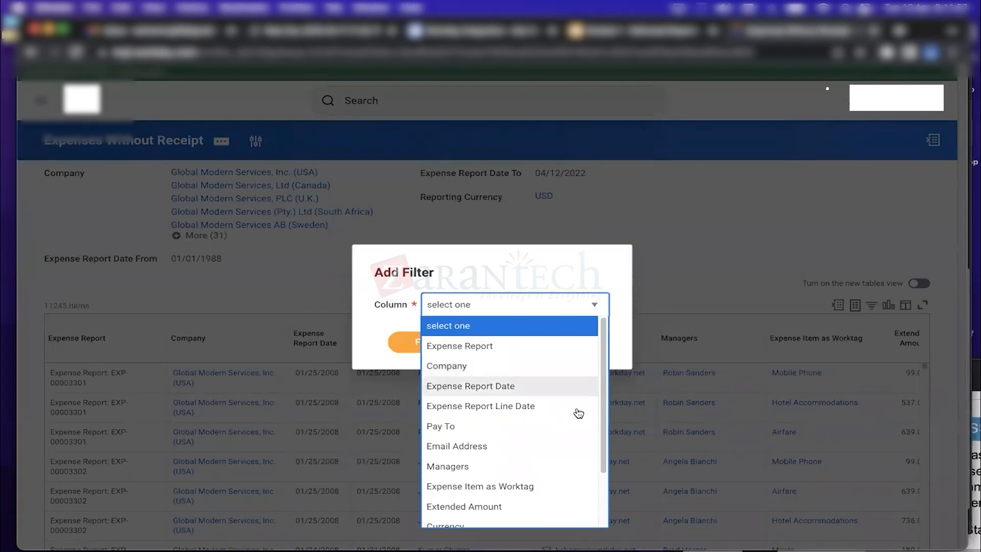
pyautogui.click(450, 427)
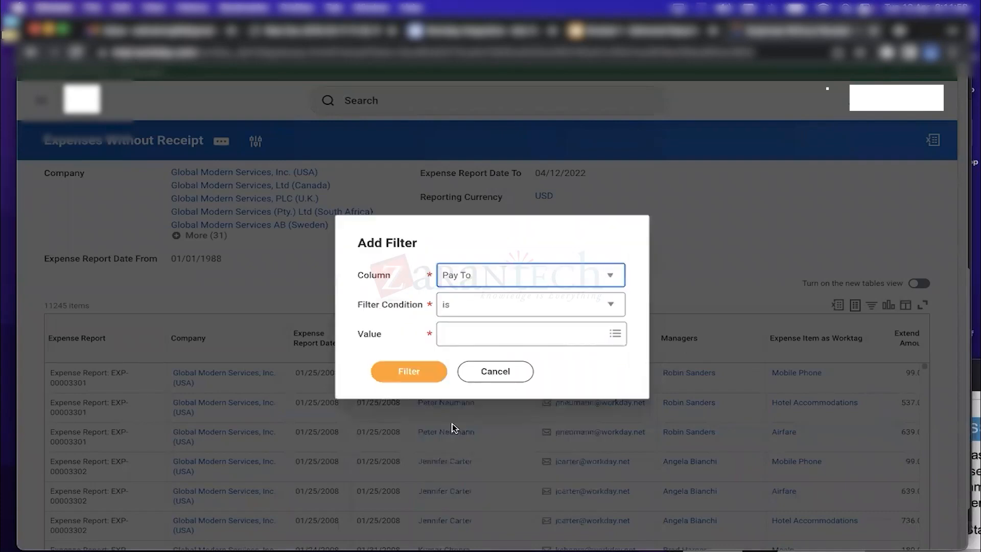
pyautogui.click(463, 338)
pyautogui.write('chopra')
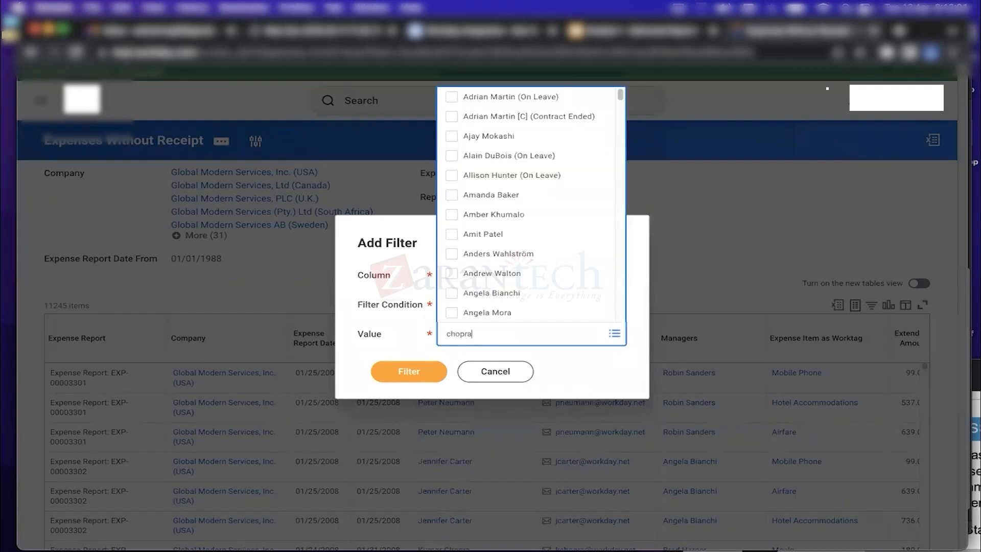
pyautogui.press('Return')
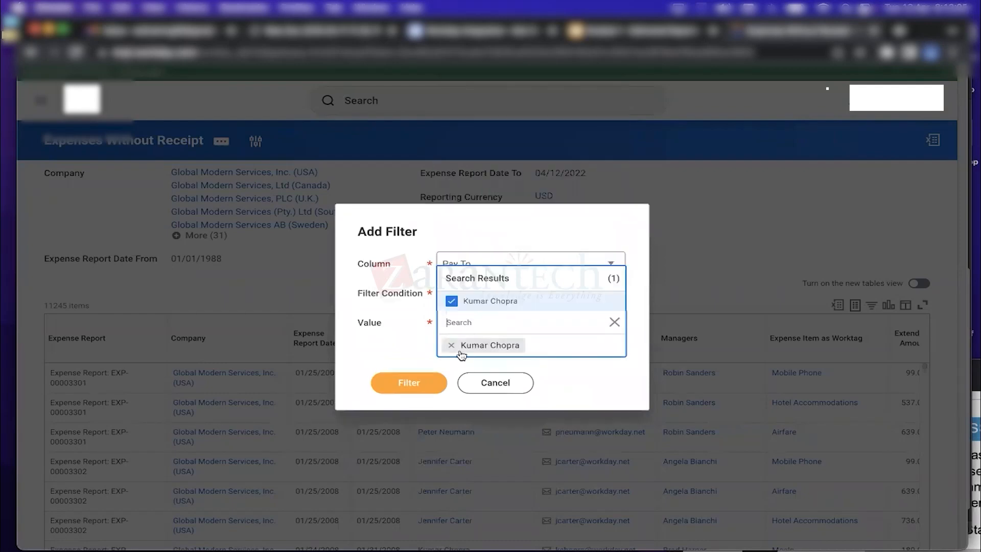
pyautogui.click(423, 375)
pyautogui.click(420, 378)
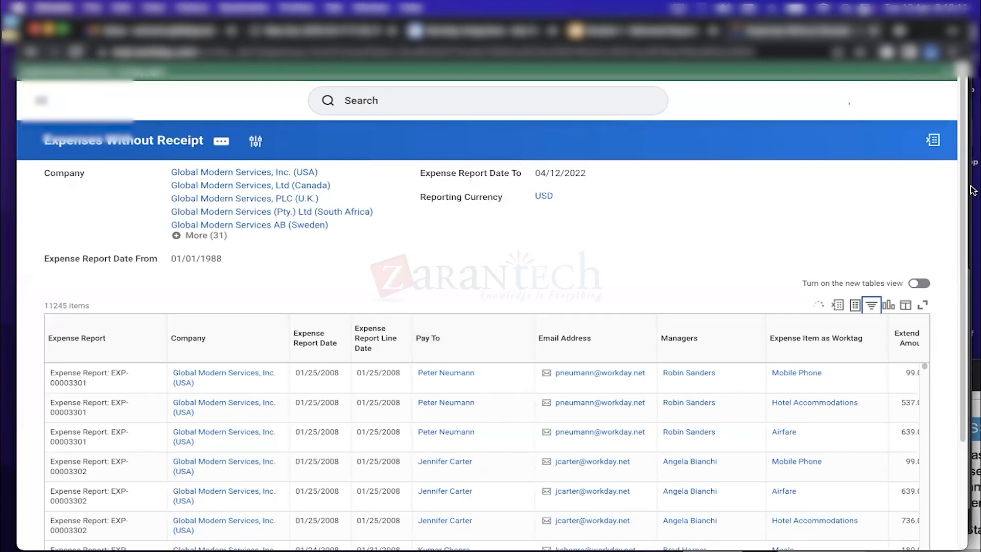
pyautogui.moveTo(966, 183); pyautogui.dragTo(959, 271)
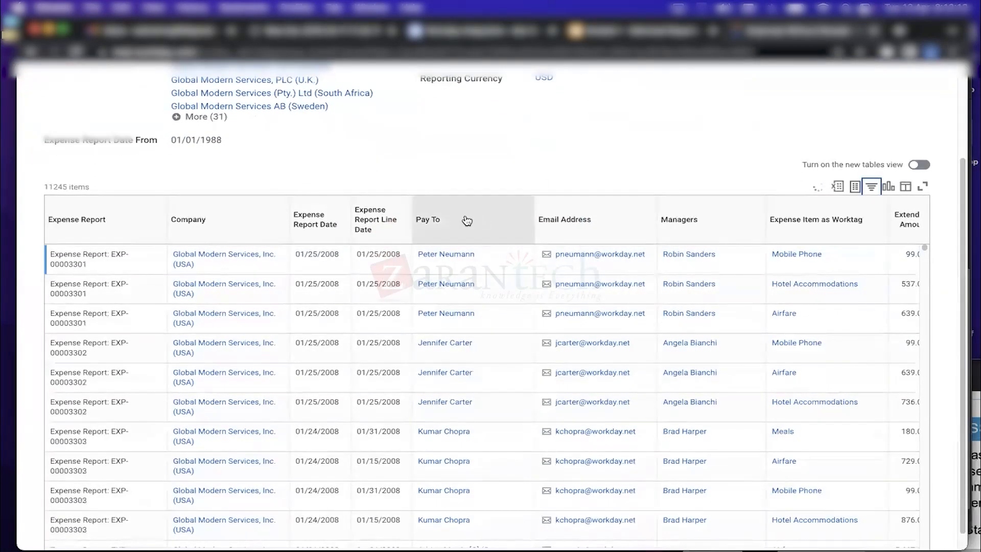
pyautogui.scroll(-3, 967, 229)
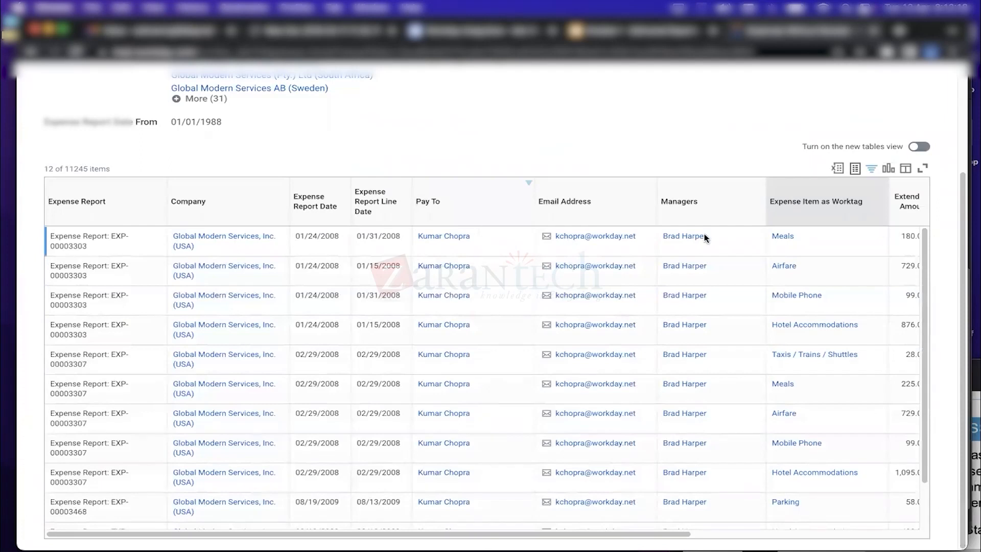
pyautogui.click(526, 189)
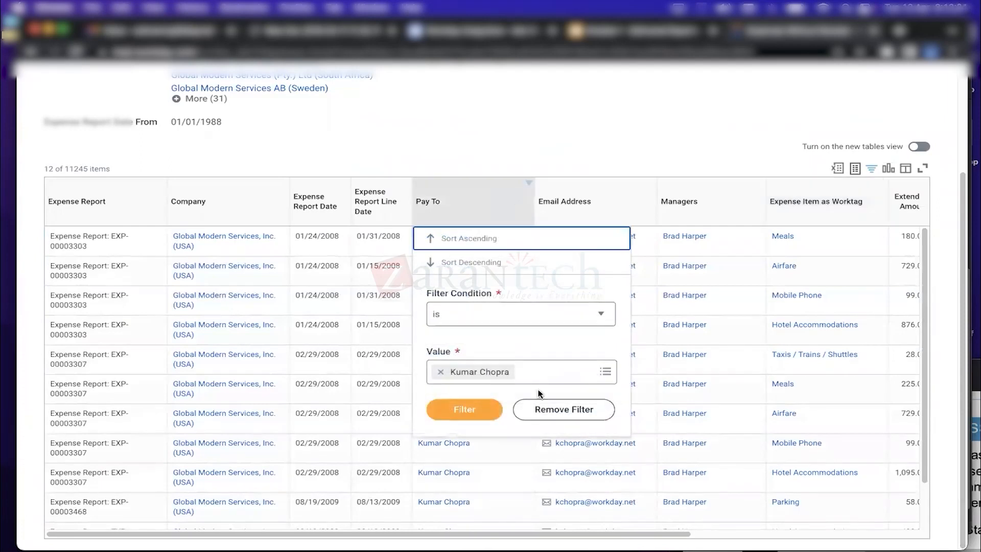
pyautogui.click(568, 408)
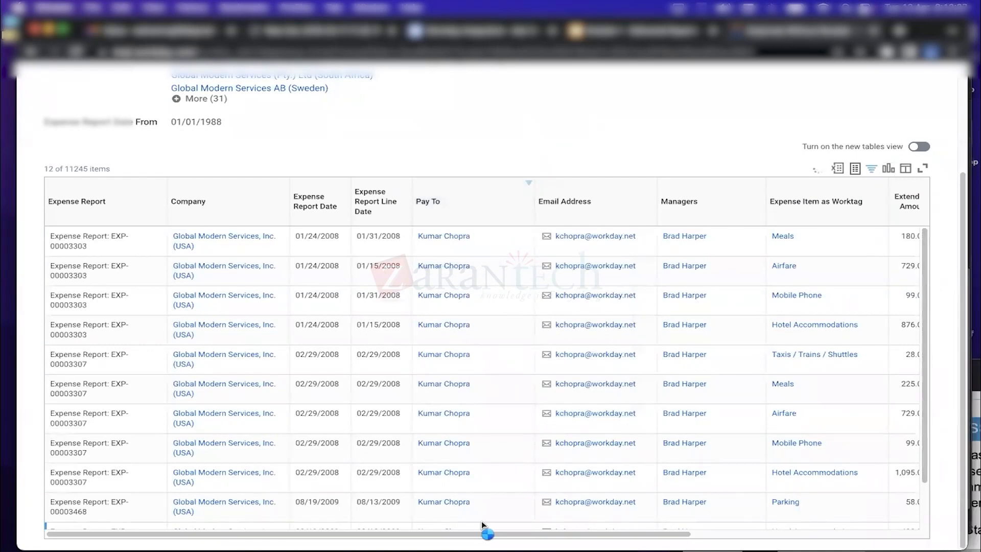
pyautogui.moveTo(609, 534)
pyautogui.mouseDown()
pyautogui.moveTo(706, 526)
pyautogui.moveTo(602, 532)
pyautogui.mouseUp()
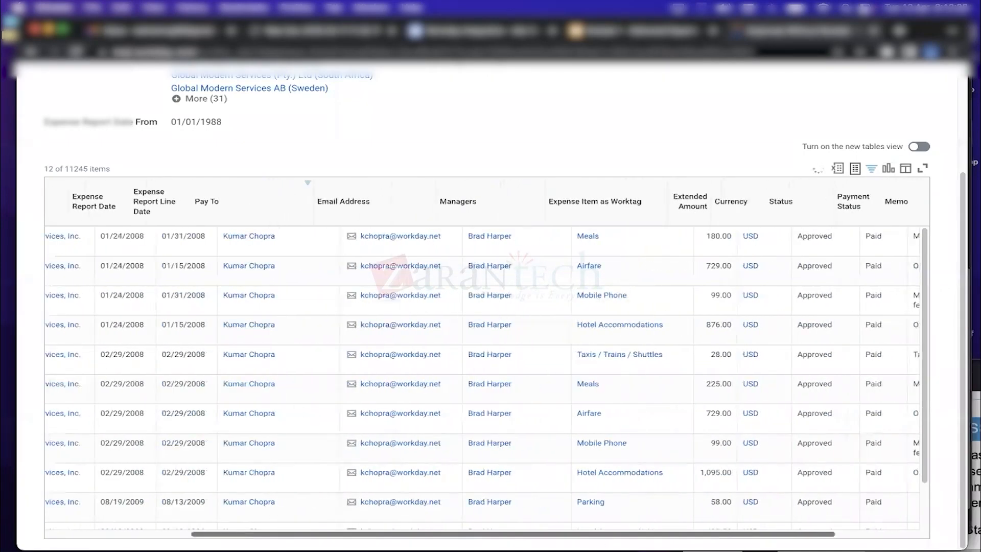
pyautogui.moveTo(963, 289); pyautogui.dragTo(964, 173)
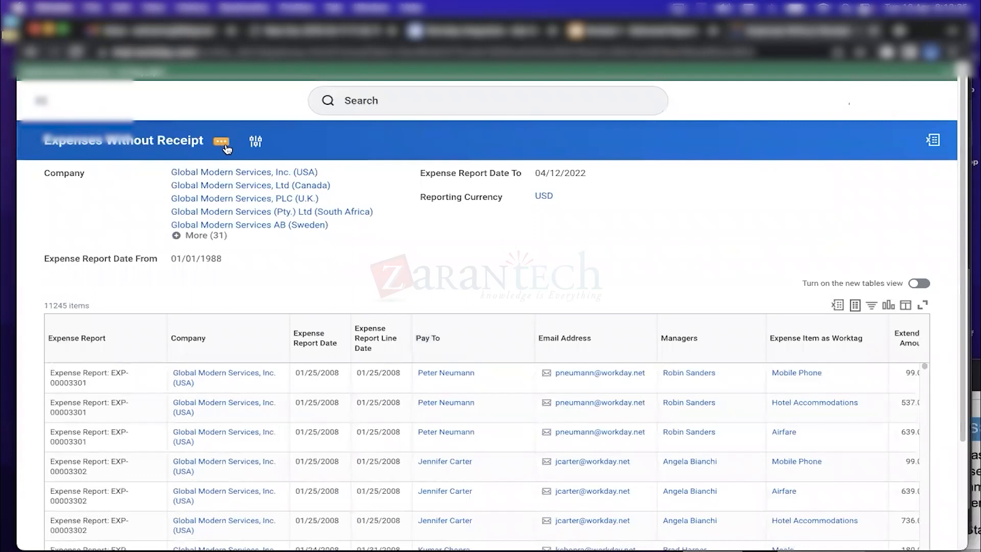
# Rerun Expenses Without Receipt, then reopen its Standard Report Copy, Run and Schedule actions
pyautogui.moveTo(44, 141); pyautogui.dragTo(199, 141)
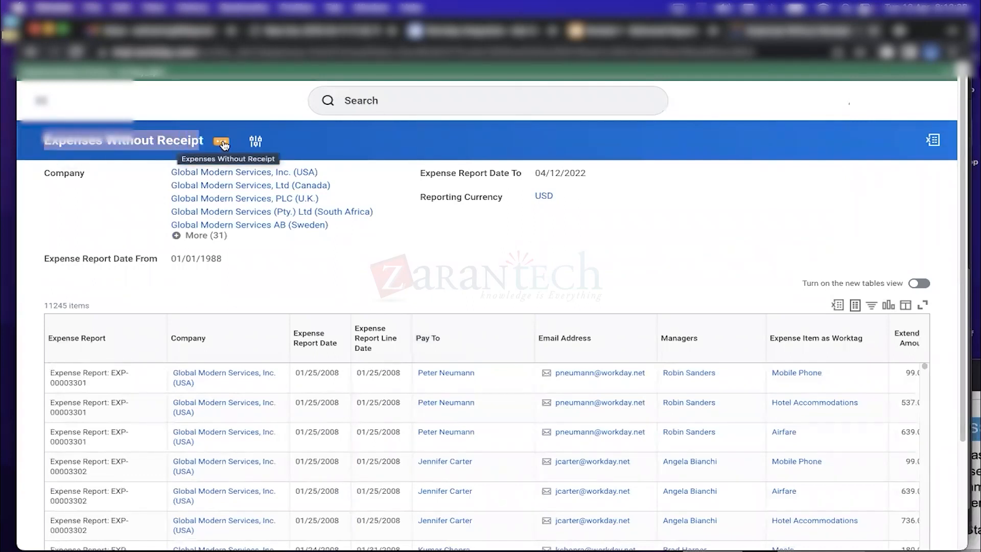
pyautogui.click(221, 143)
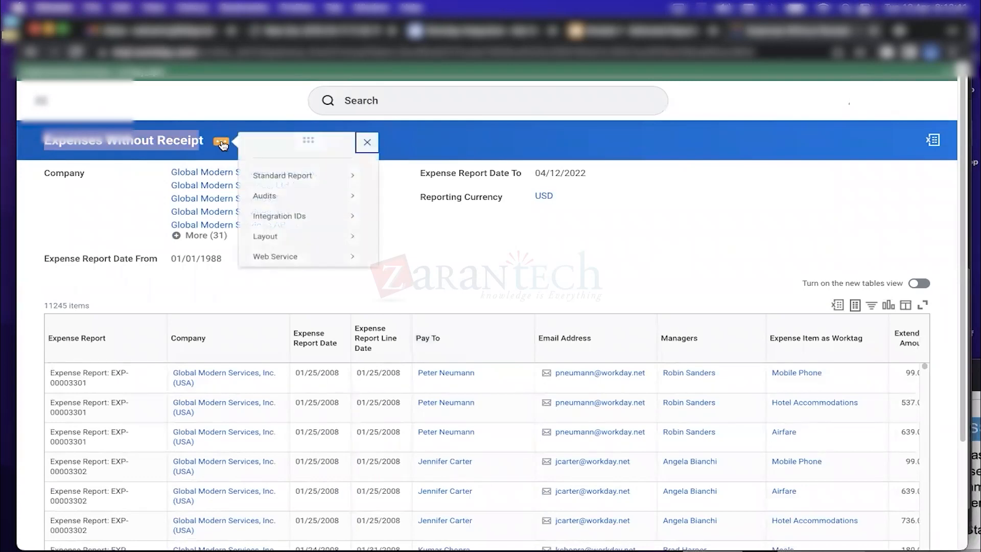
pyautogui.moveTo(285, 177)
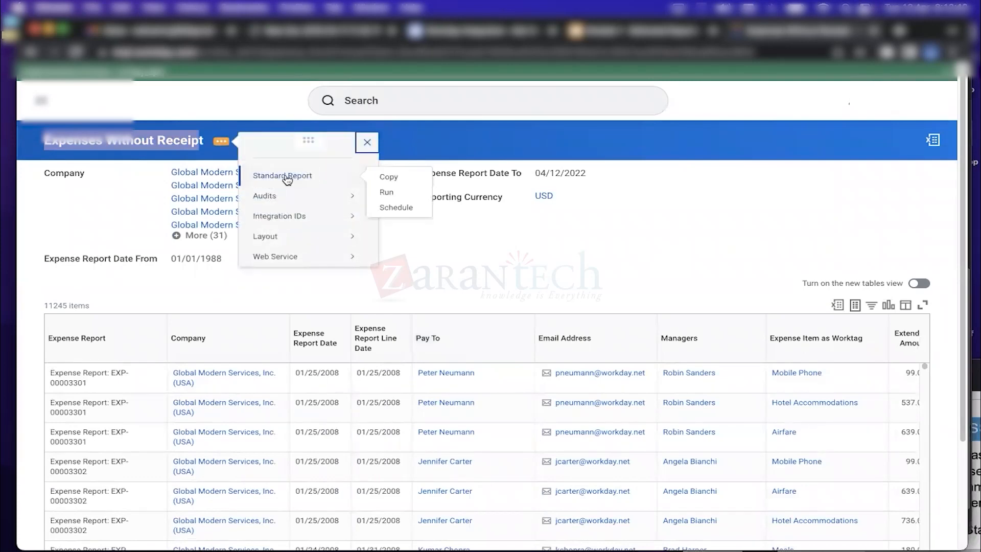
pyautogui.click(386, 197)
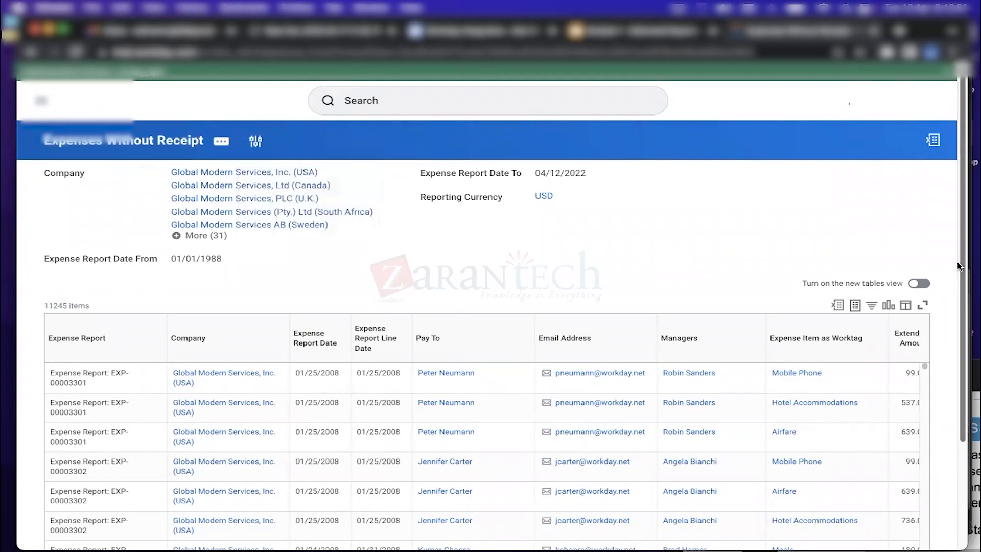
pyautogui.scroll(-3, 963, 452)
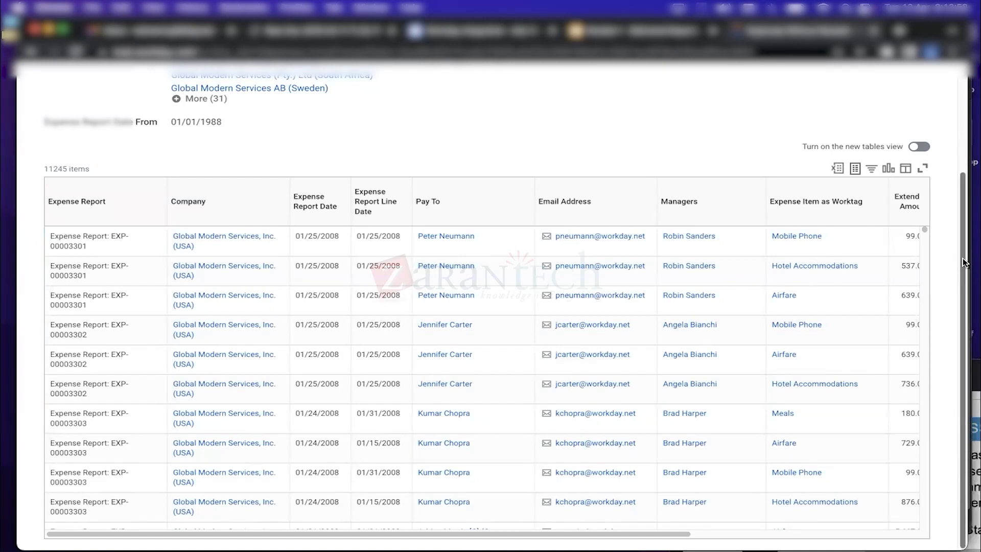
pyautogui.scroll(3, 963, 263)
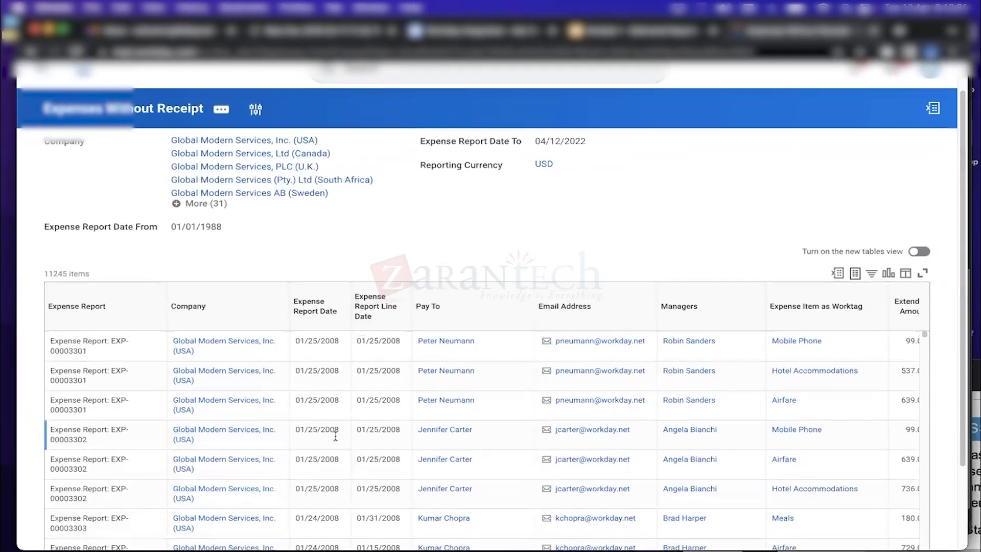
pyautogui.click(221, 109)
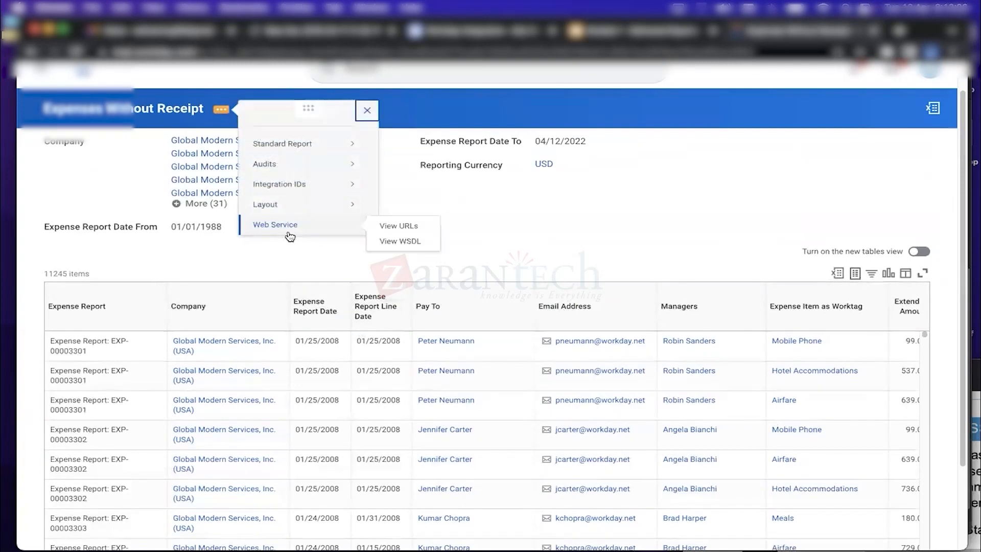
pyautogui.moveTo(278, 146)
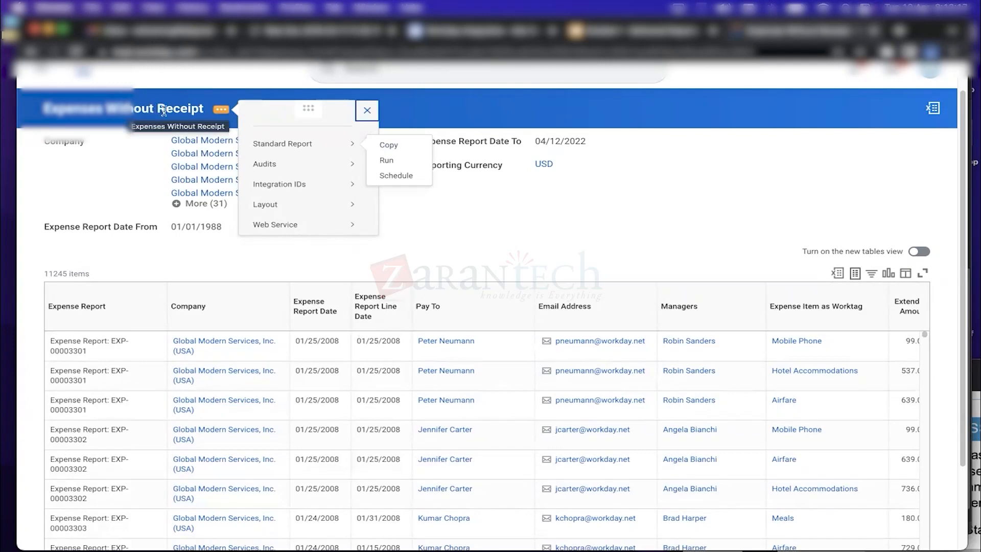
# Copy the standard report to a custom report named Expenses_Karuna_Test and create it
pyautogui.click(390, 147)
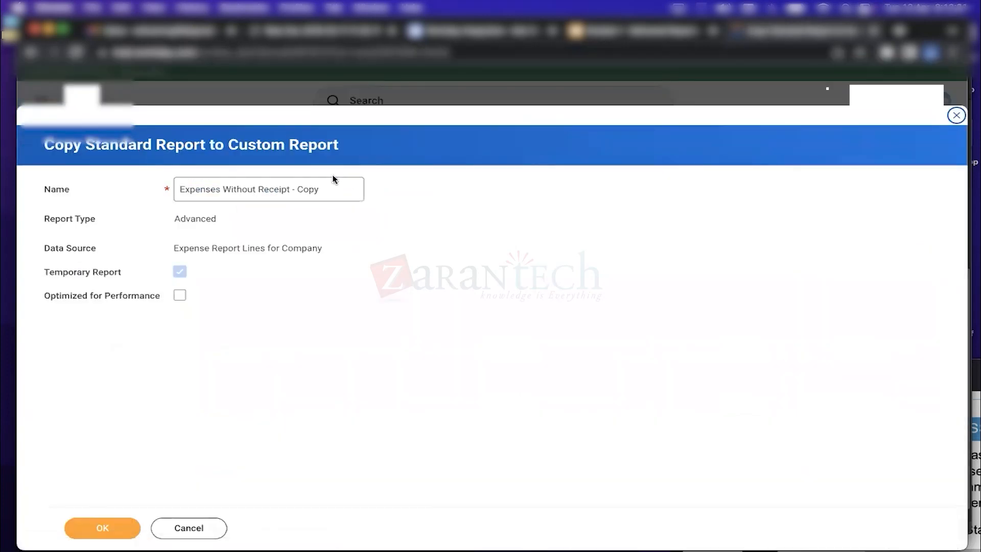
pyautogui.click(331, 186)
pyautogui.press('BackSpace')
pyautogui.press('BackSpace')
pyautogui.press('BackSpace')
pyautogui.press('BackSpace')
pyautogui.press('BackSpace')
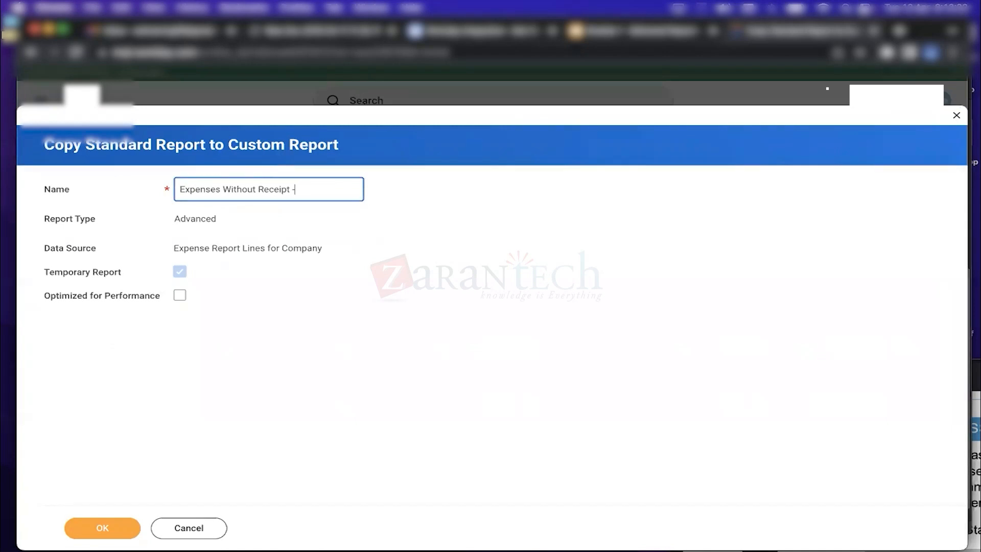
pyautogui.press('BackSpace')
pyautogui.press('BackSpace')
pyautogui.press('BackSpace')
pyautogui.press('BackSpace')
pyautogui.press('BackSpace')
pyautogui.press('BackSpace')
pyautogui.press('BackSpace')
pyautogui.press('BackSpace')
pyautogui.press('BackSpace')
pyautogui.press('BackSpace')
pyautogui.press('BackSpace')
pyautogui.press('BackSpace')
pyautogui.press('BackSpace')
pyautogui.press('BackSpace')
pyautogui.press('BackSpace')
pyautogui.press('BackSpace')
pyautogui.press('BackSpace')
pyautogui.press('BackSpace')
pyautogui.press('BackSpace')
pyautogui.press('BackSpace')
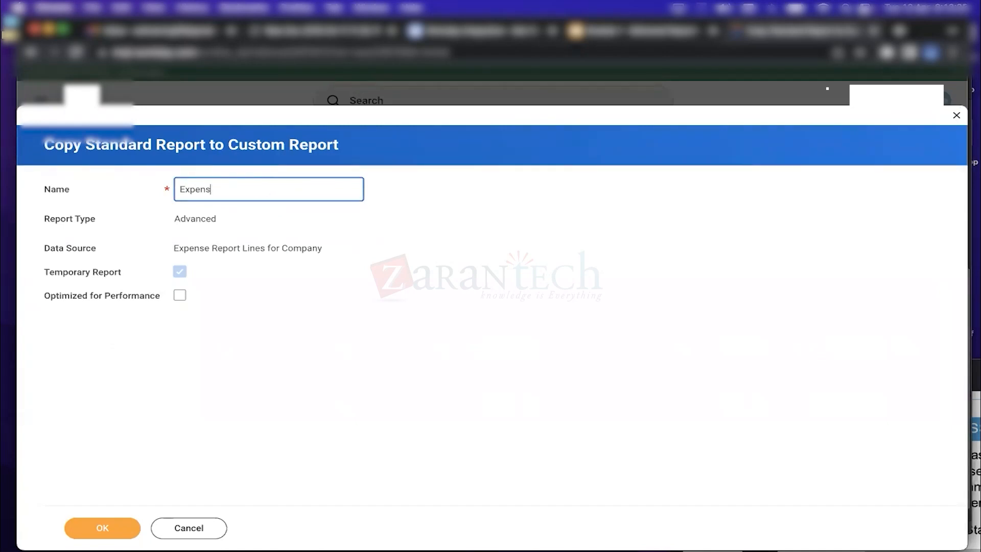
pyautogui.write('Expenses_Karuna')
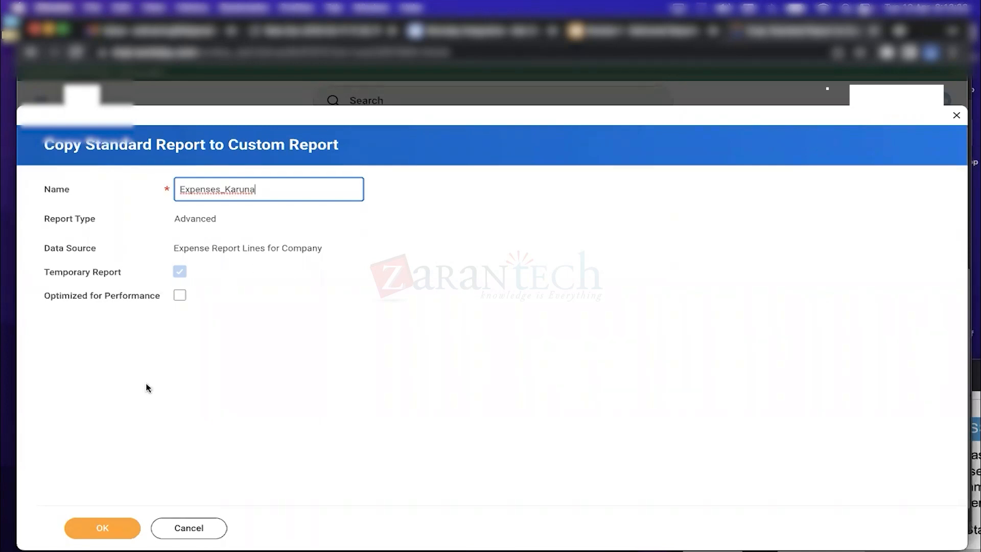
pyautogui.write('_Test')
pyautogui.click(111, 527)
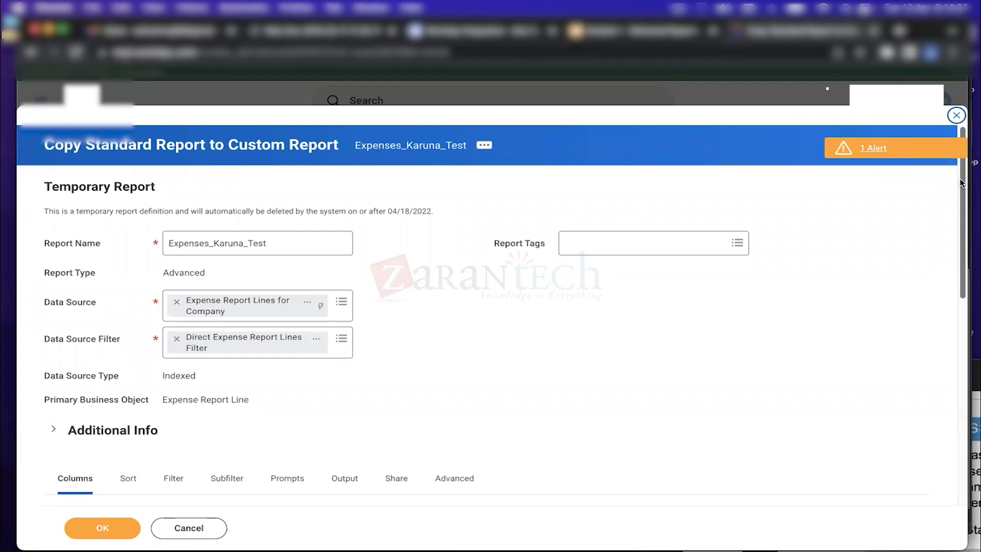
# Confirm the Expenses_Karuna_Test definition on Expense Report Lines for Company and click Done
pyautogui.moveTo(962, 183)
pyautogui.mouseDown()
pyautogui.moveTo(963, 201)
pyautogui.moveTo(962, 184)
pyautogui.mouseUp()
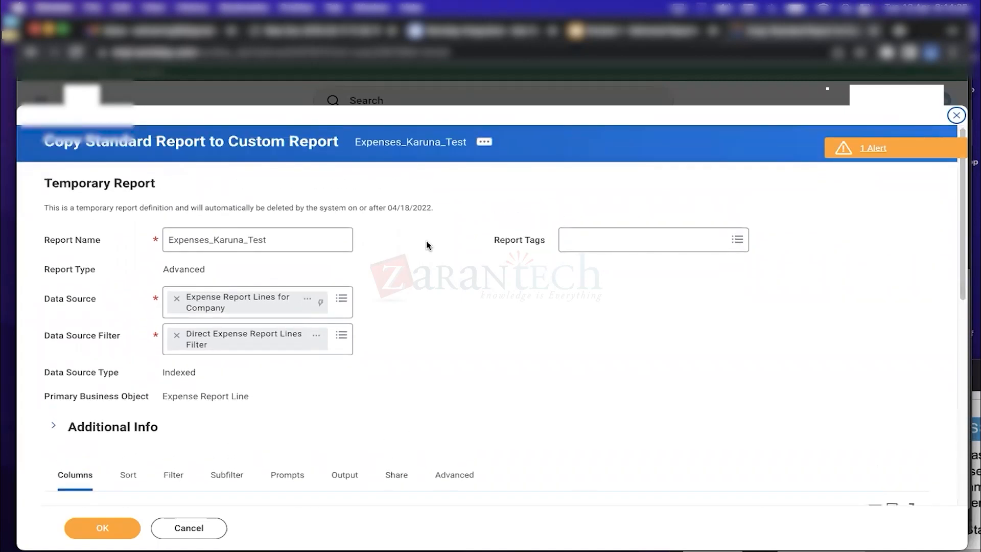
pyautogui.moveTo(285, 241); pyautogui.dragTo(138, 242)
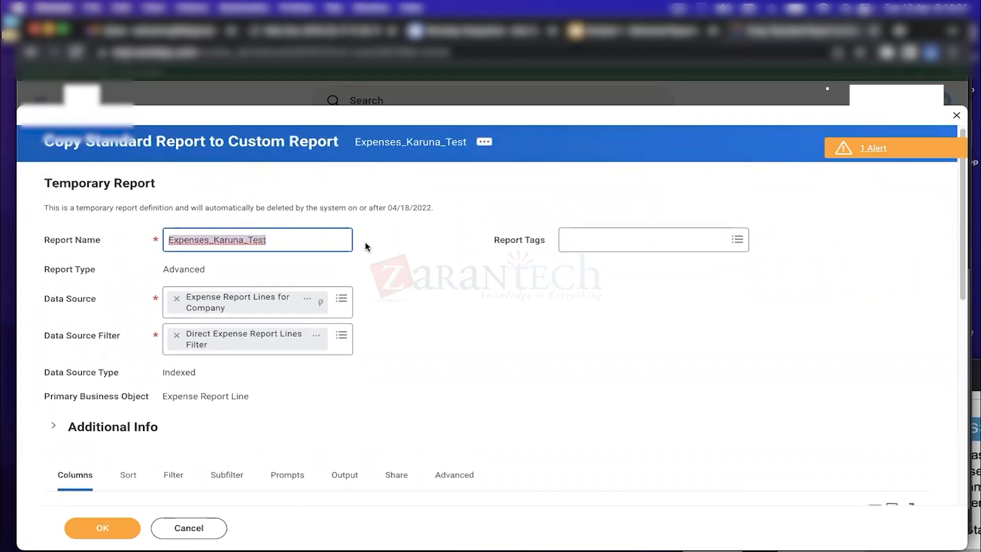
pyautogui.click(301, 242)
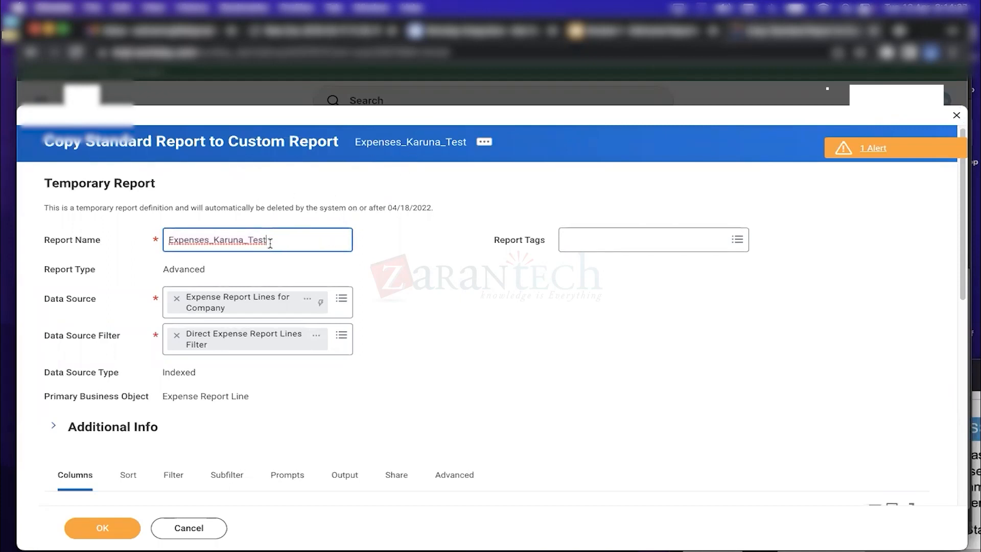
pyautogui.moveTo(285, 240); pyautogui.dragTo(157, 242)
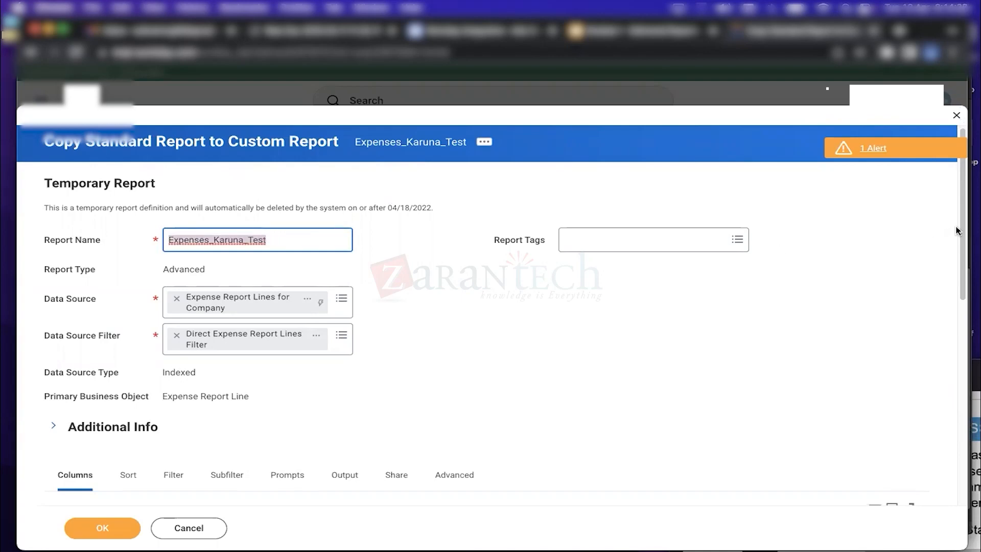
pyautogui.moveTo(961, 223); pyautogui.dragTo(972, 386)
pyautogui.click(86, 529)
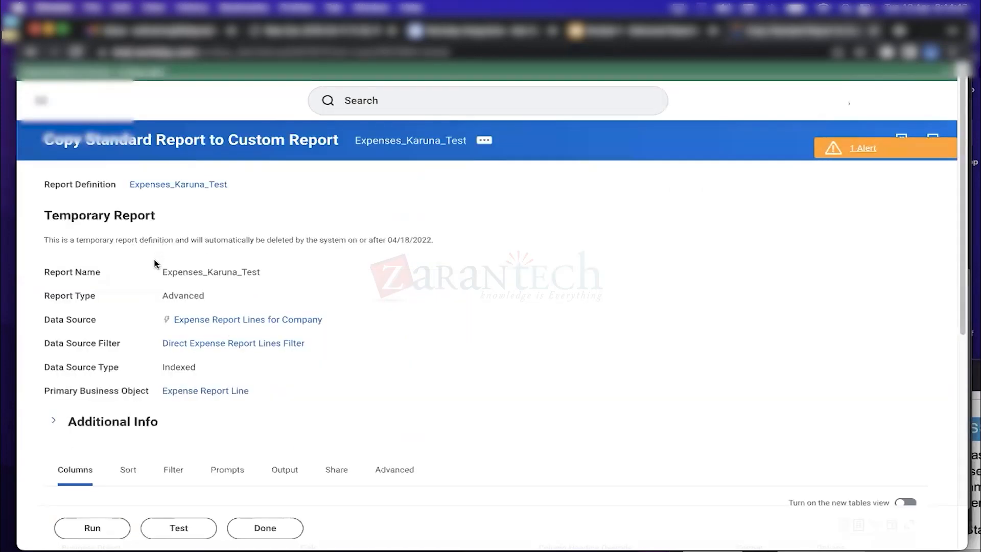
pyautogui.moveTo(162, 272); pyautogui.dragTo(275, 274)
pyautogui.press('super+c')
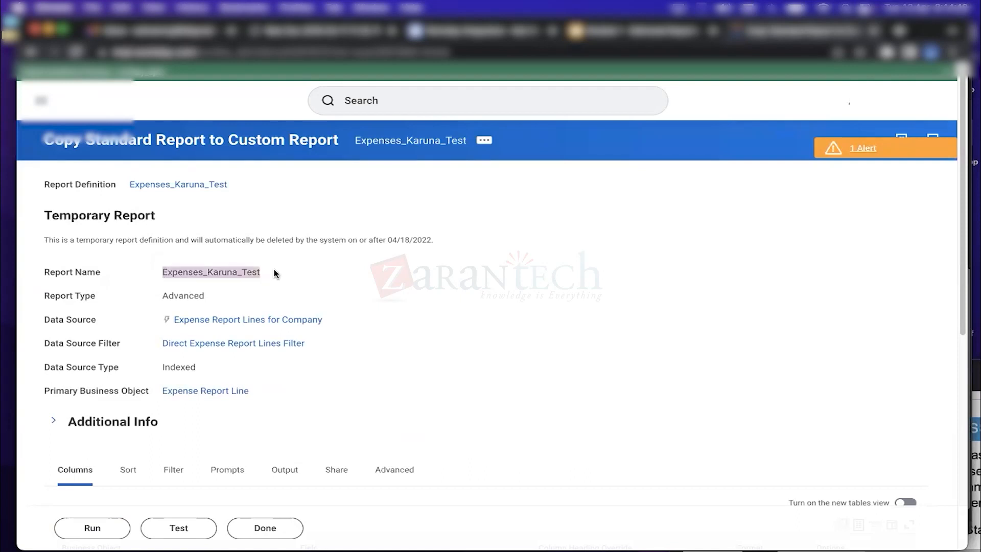
pyautogui.click(272, 534)
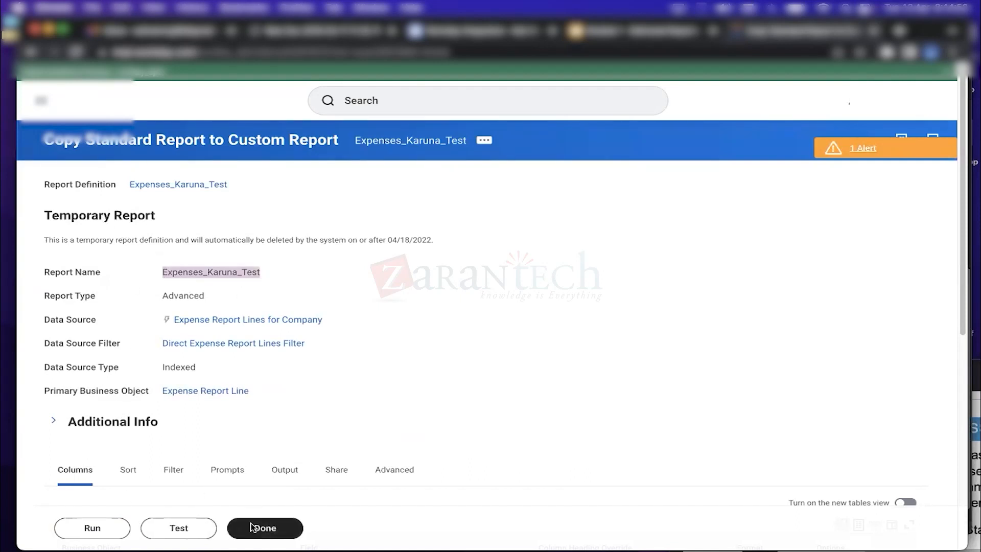
pyautogui.click(261, 528)
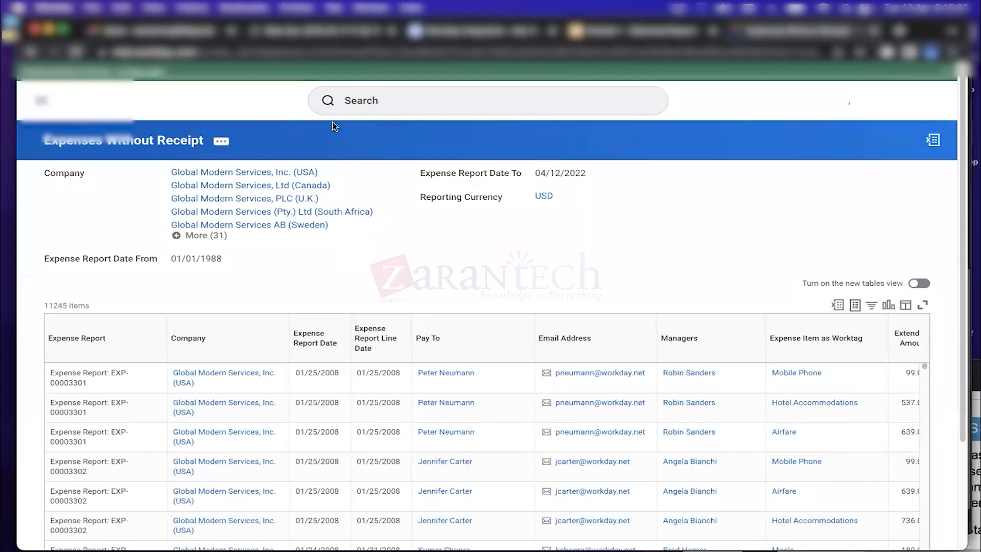
pyautogui.click(392, 107)
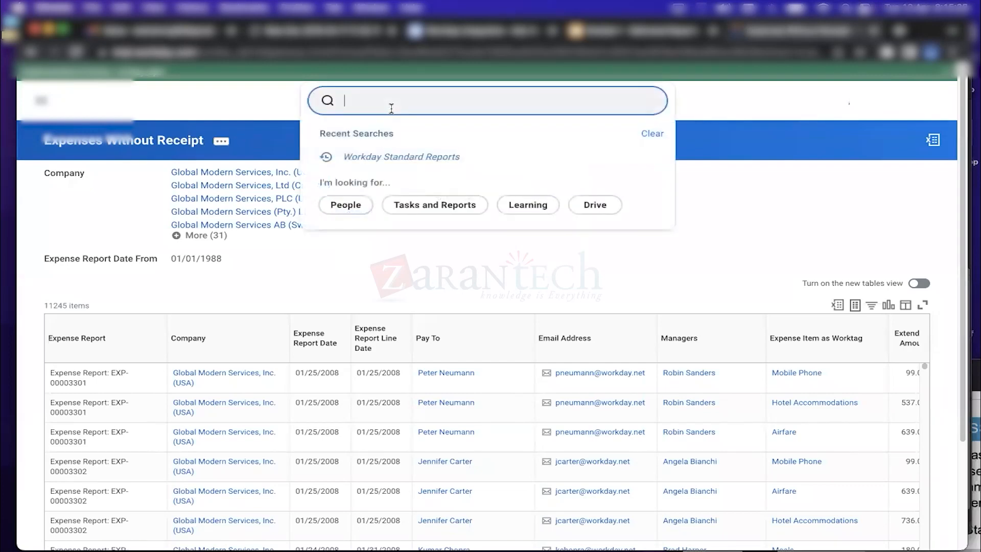
pyautogui.click(392, 155)
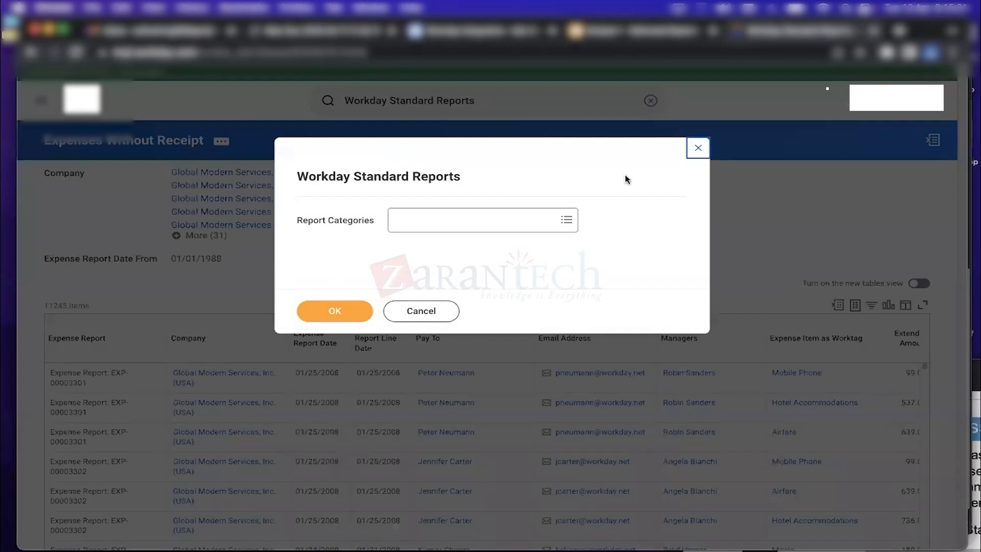
pyautogui.click(698, 148)
pyautogui.click(650, 101)
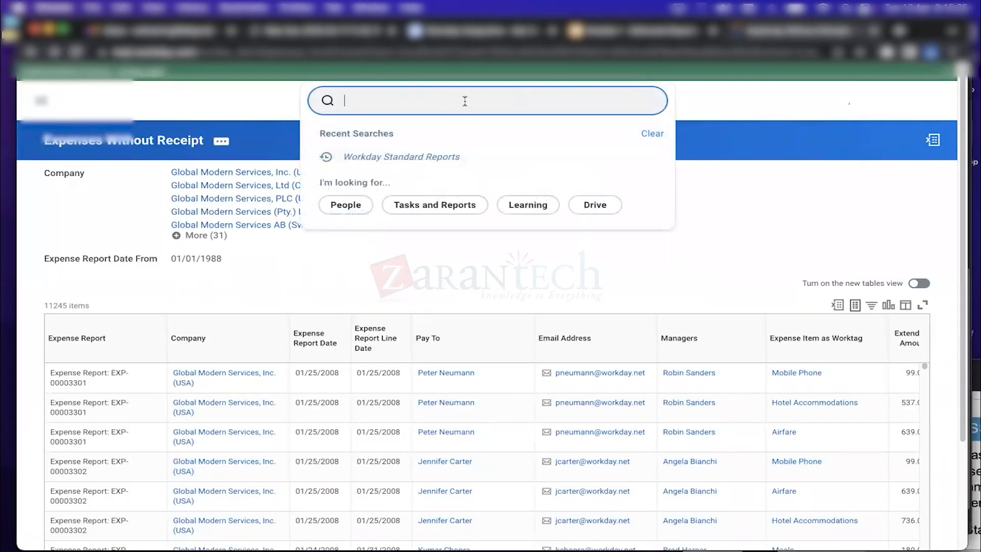
pyautogui.click(402, 104)
pyautogui.press('super+v')
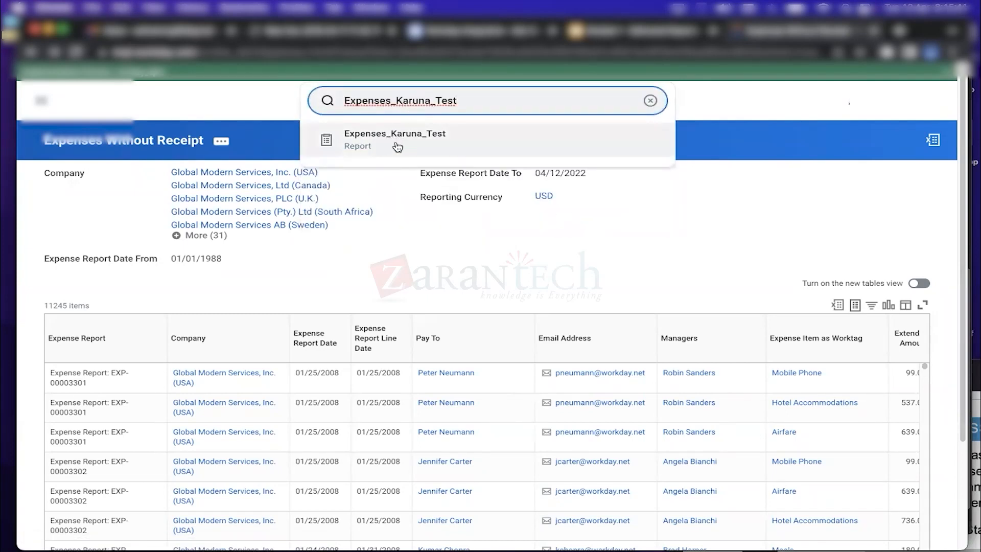
pyautogui.click(417, 145)
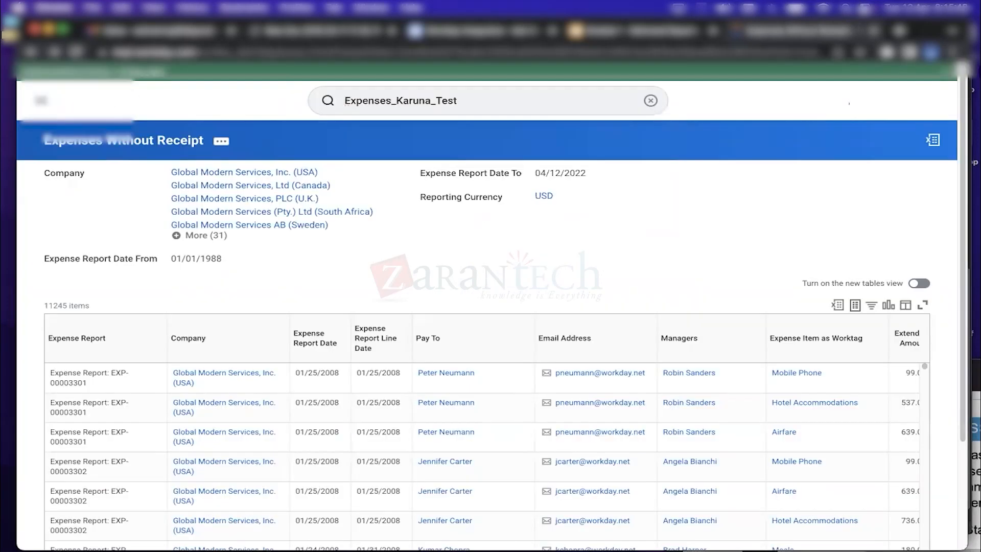
pyautogui.click(86, 107)
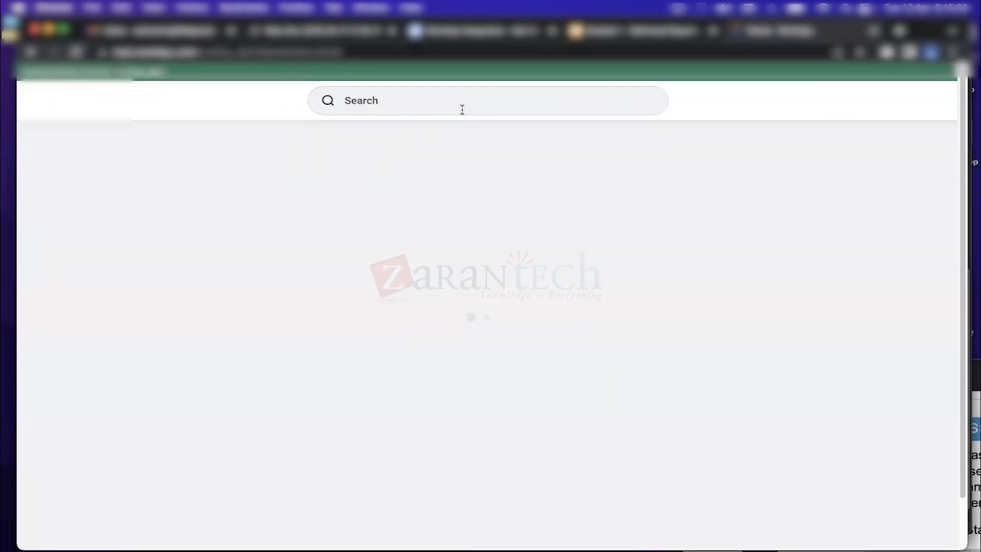
pyautogui.click(460, 107)
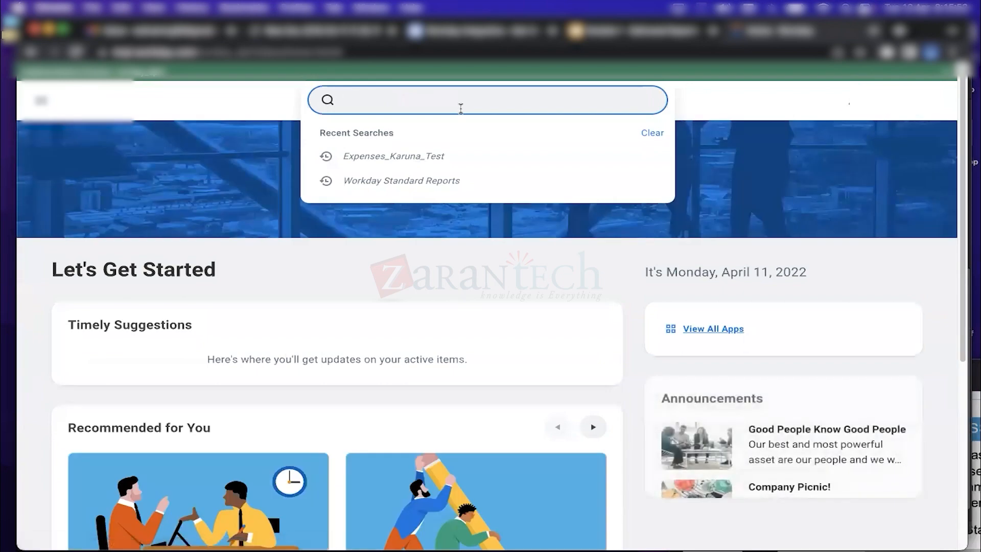
# Search for and open the View Custom Report task from the home page
pyautogui.scroll(-6, 460, 108)
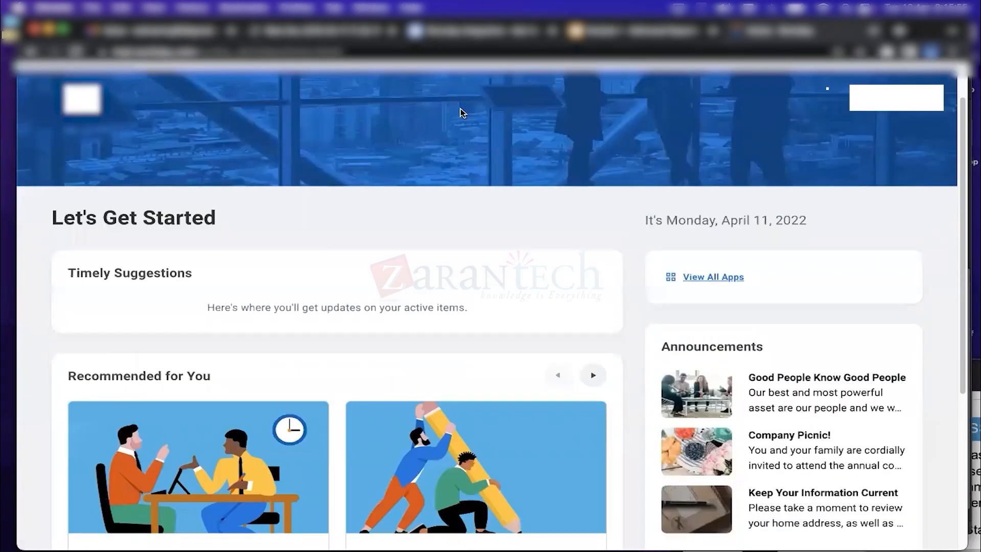
pyautogui.scroll(10, 401, 204)
pyautogui.click(403, 102)
pyautogui.write('view ust')
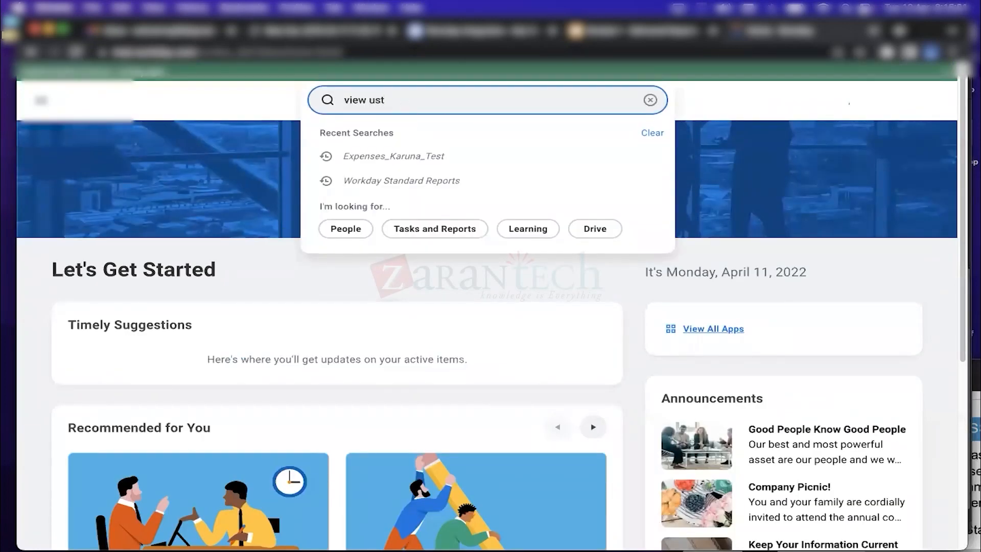
pyautogui.press('BackSpace')
pyautogui.press('BackSpace')
pyautogui.press('BackSpace')
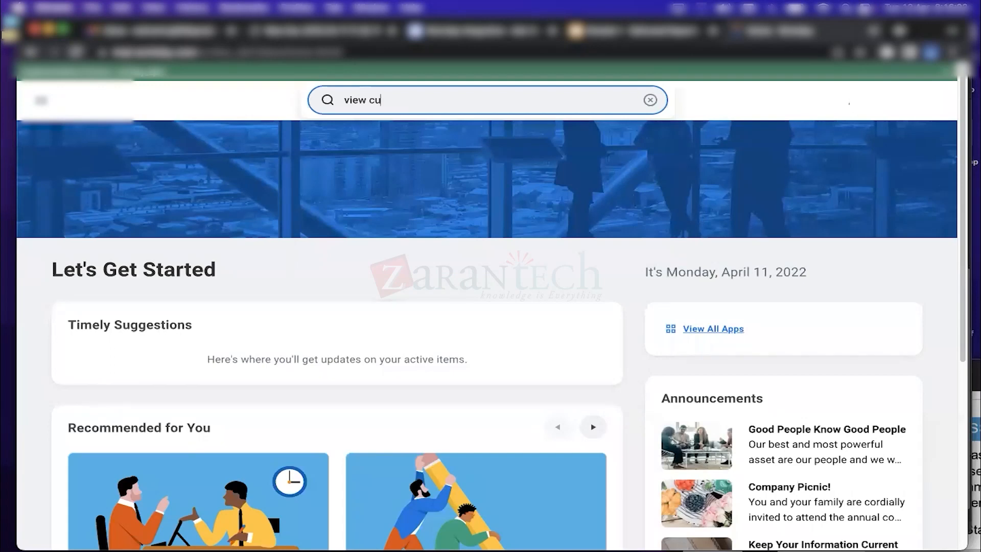
pyautogui.write('rw')
pyautogui.click(411, 138)
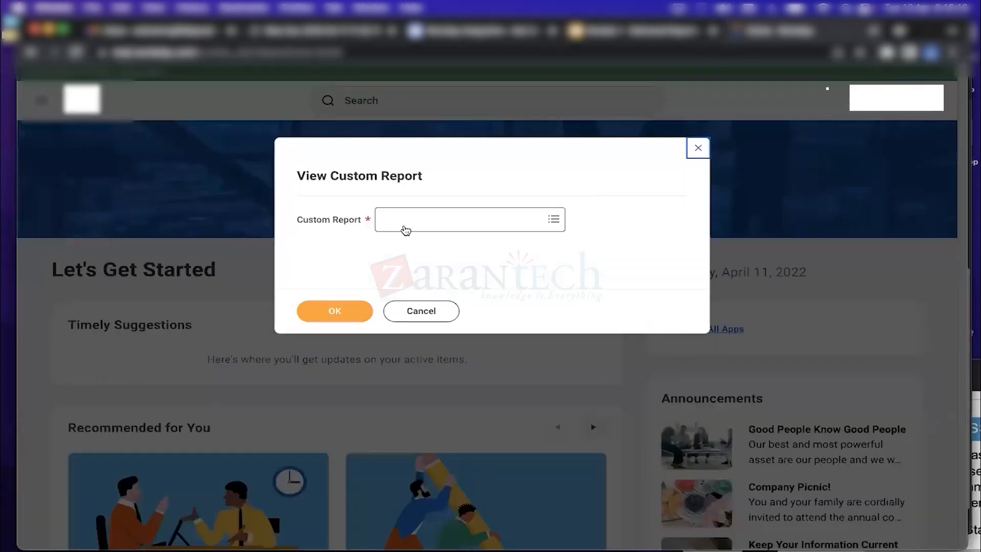
# Choose Expenses_Karuna_Test, scroll its 13 columns, then return to the Workday home page
pyautogui.click(403, 222)
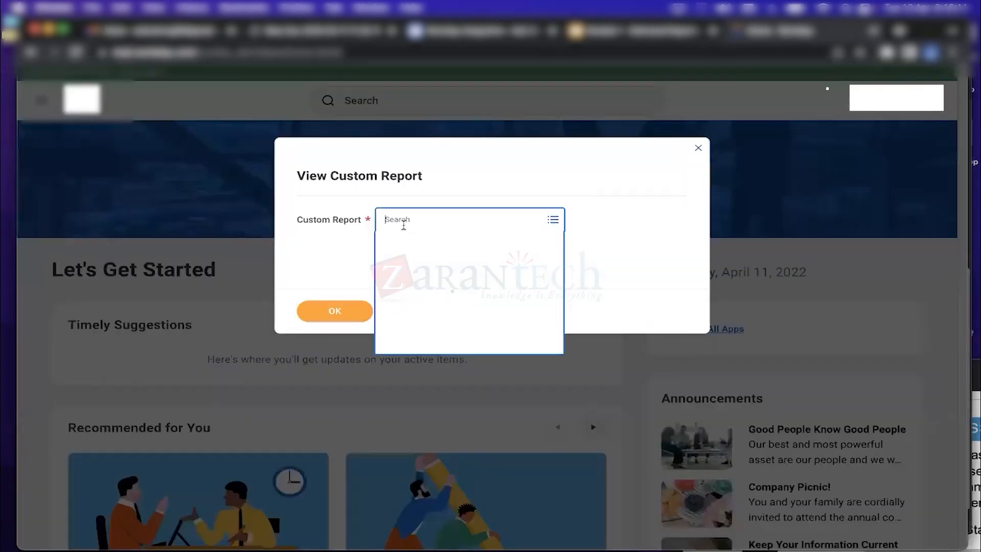
pyautogui.write('Expenses_Karuna_Test')
pyautogui.press('Return')
pyautogui.click(333, 316)
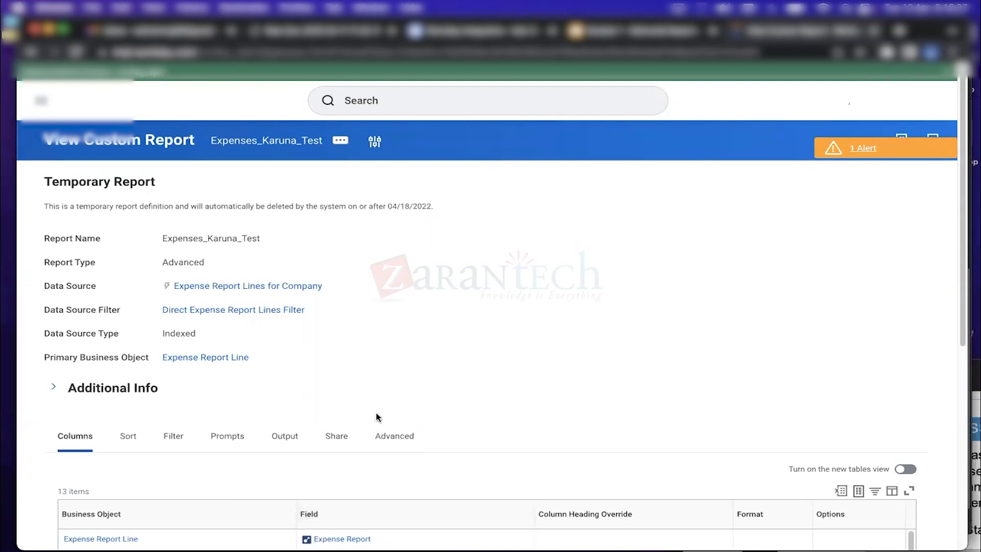
pyautogui.moveTo(962, 160)
pyautogui.mouseDown()
pyautogui.moveTo(969, 360)
pyautogui.moveTo(964, 161)
pyautogui.mouseUp()
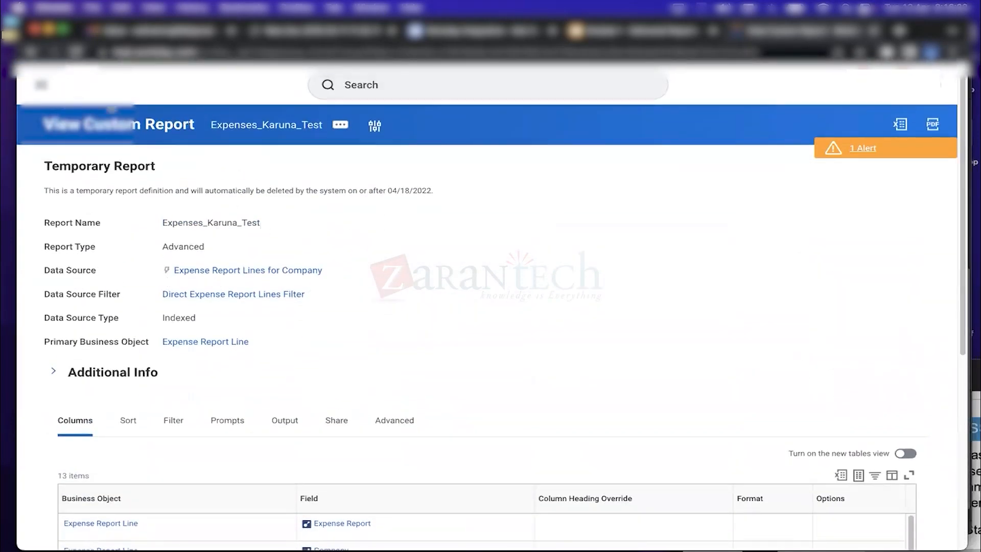
pyautogui.click(85, 85)
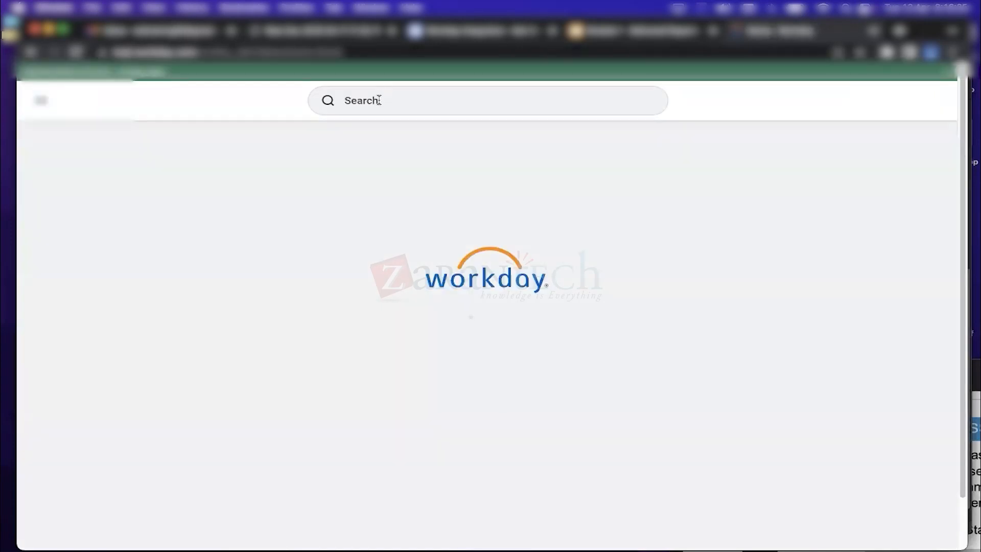
# Rerun Workday Standard Reports limited to the Expenses category
pyautogui.click(379, 100)
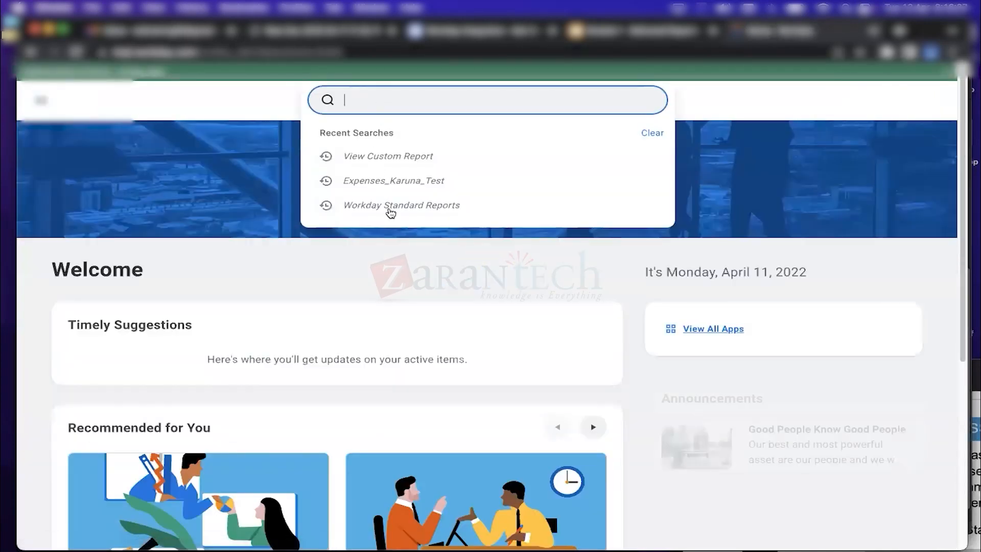
pyautogui.click(391, 208)
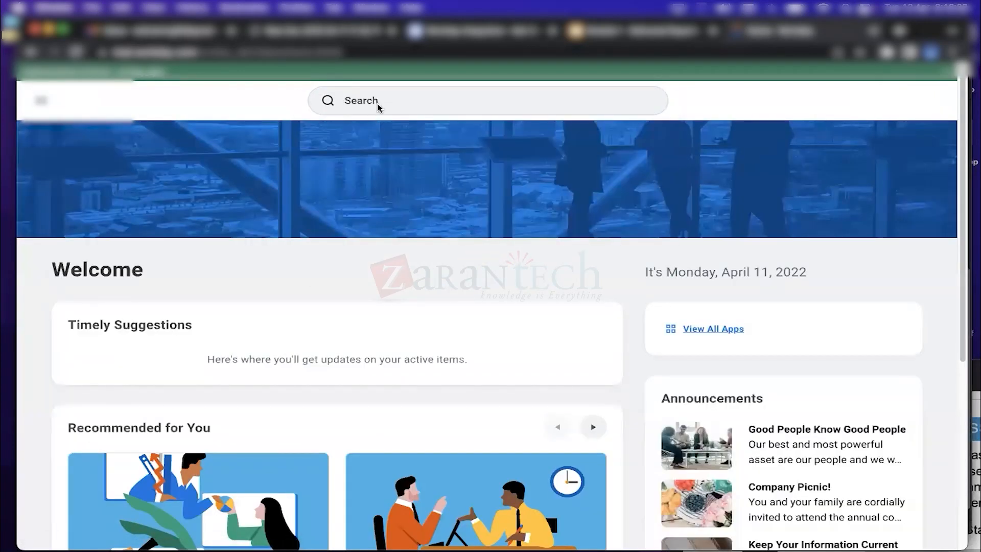
pyautogui.click(376, 102)
pyautogui.click(391, 206)
pyautogui.click(391, 207)
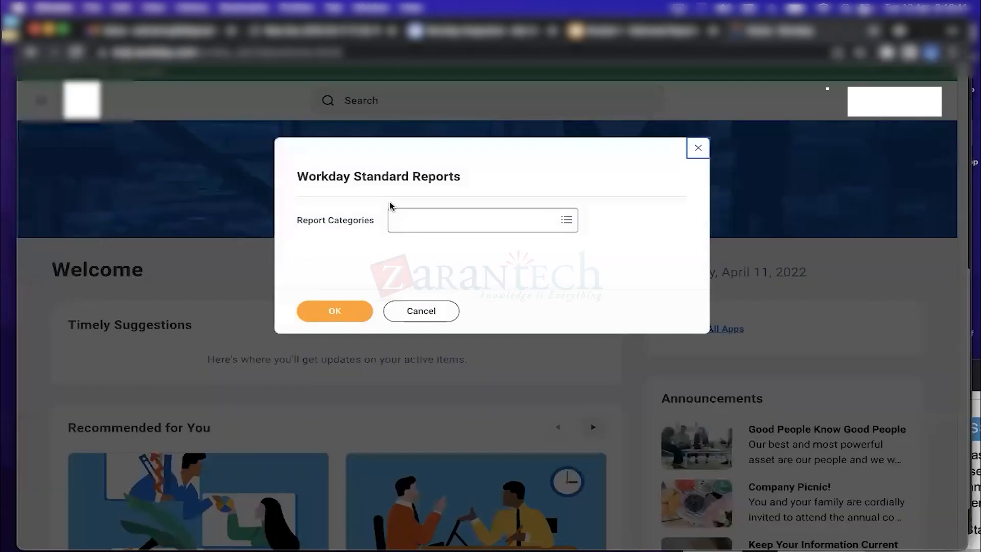
pyautogui.click(409, 220)
pyautogui.write('expense')
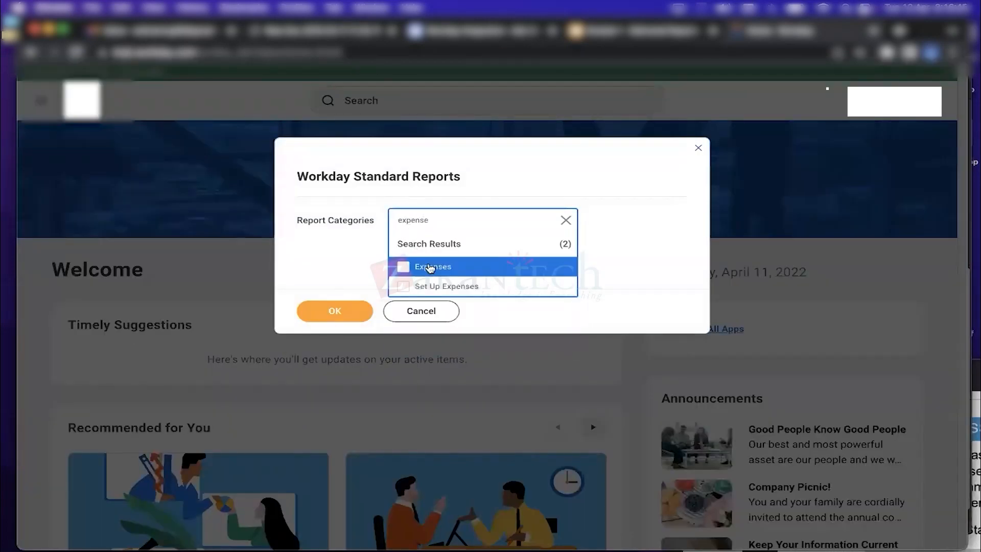
pyautogui.click(431, 267)
pyautogui.click(354, 312)
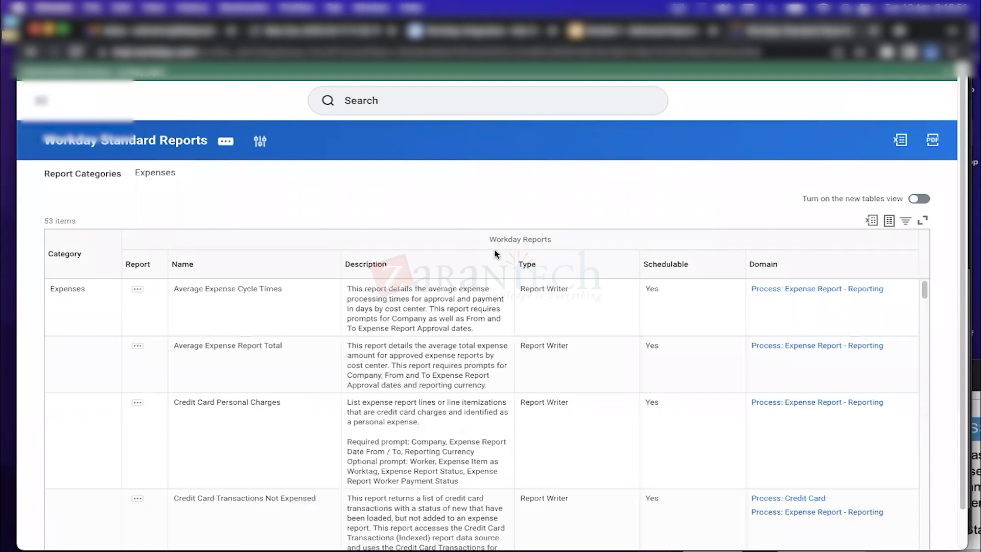
# Review Expense Audit Work Area, Expense Outstanding Balance and Expense Report Lifecycle rows and their XpressO report types
pyautogui.moveTo(925, 290); pyautogui.dragTo(925, 311)
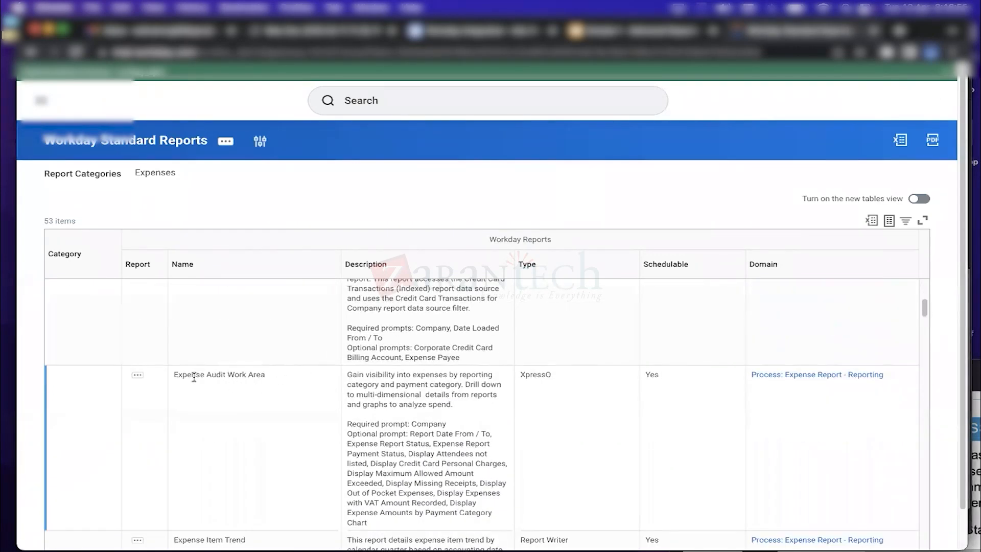
pyautogui.moveTo(550, 376); pyautogui.dragTo(519, 377)
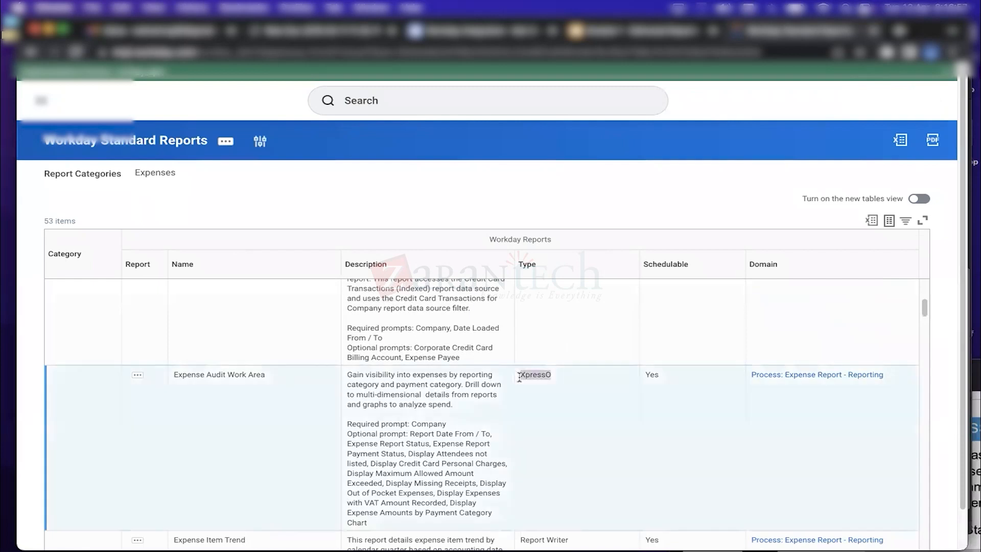
pyautogui.click(137, 376)
pyautogui.moveTo(191, 356)
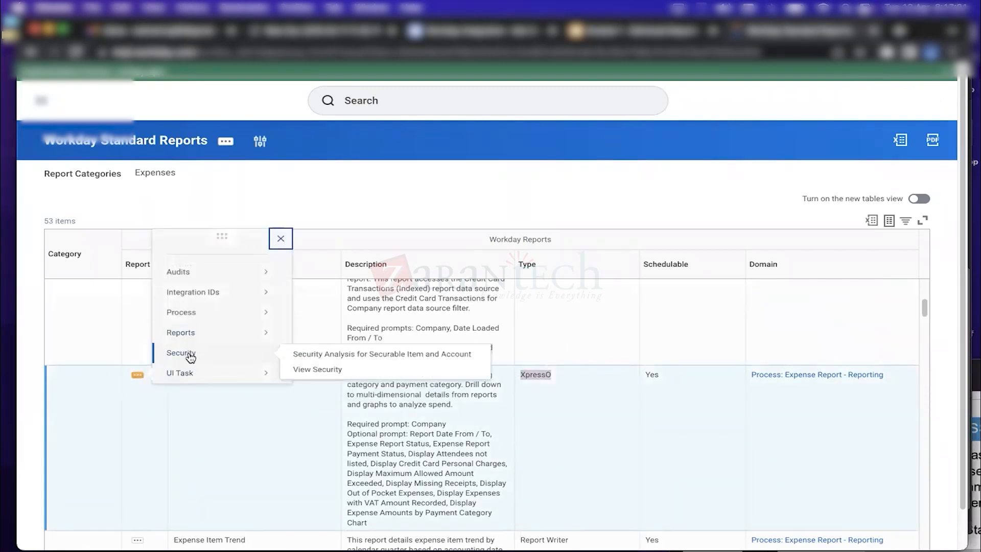
pyautogui.moveTo(195, 374)
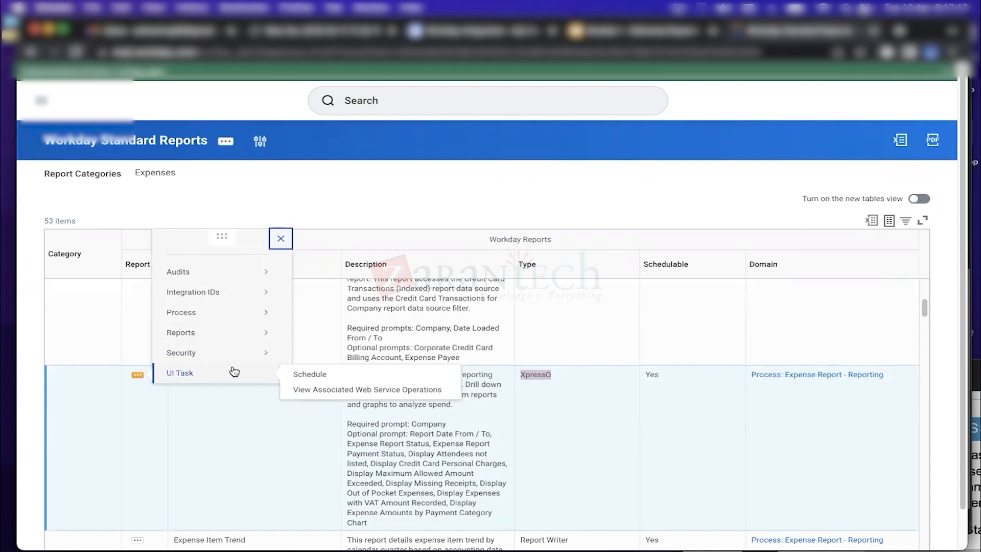
pyautogui.click(244, 435)
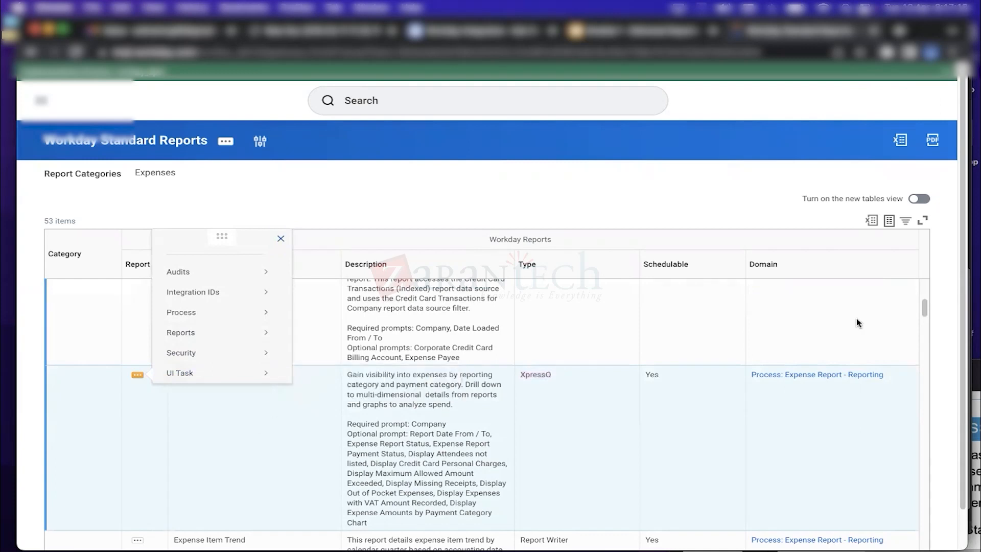
pyautogui.moveTo(925, 308); pyautogui.dragTo(927, 330)
pyautogui.click(137, 358)
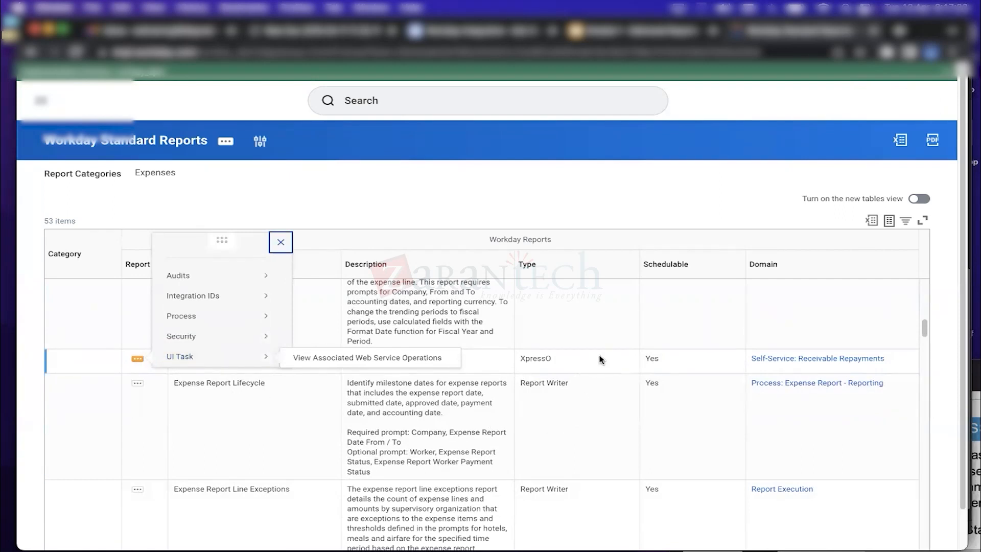
pyautogui.moveTo(555, 359); pyautogui.dragTo(520, 359)
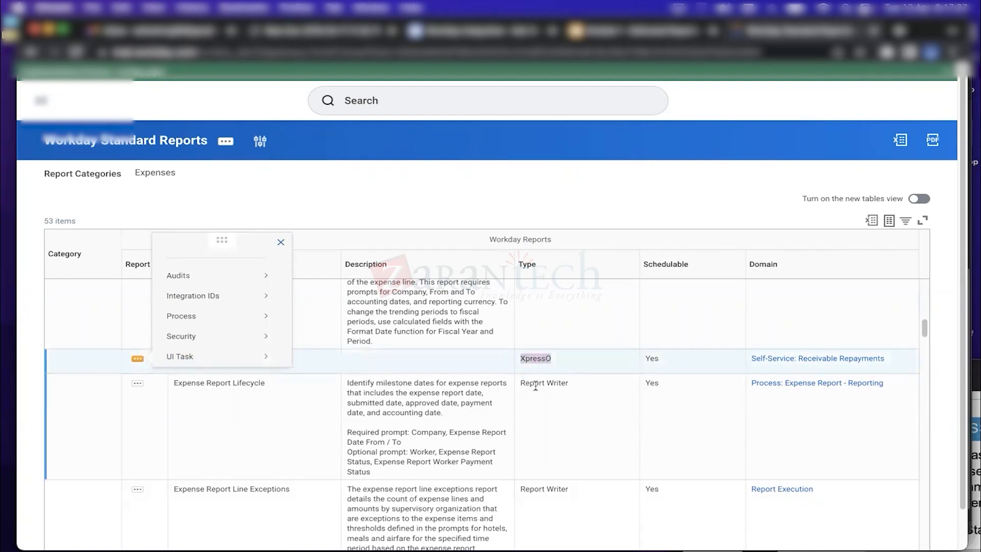
pyautogui.moveTo(520, 383); pyautogui.dragTo(560, 383)
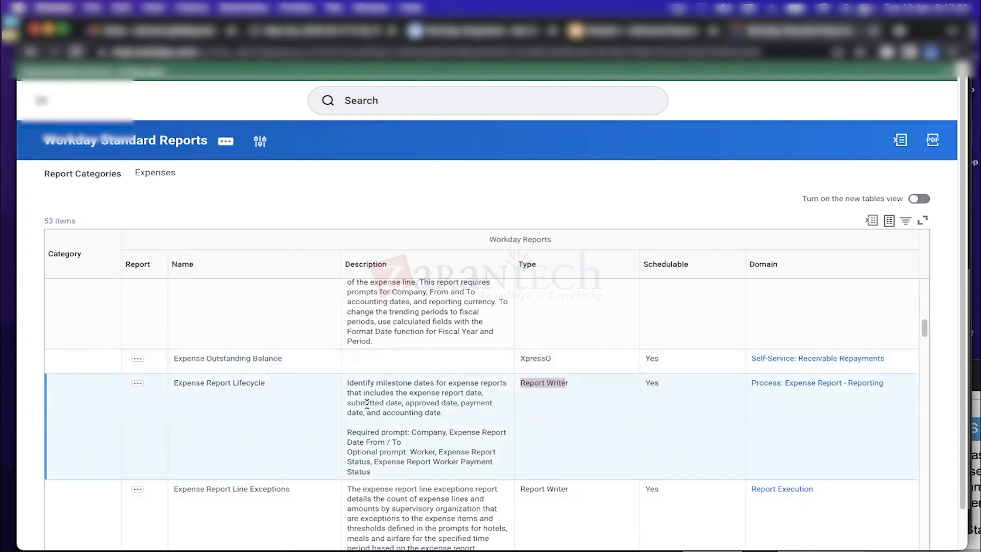
pyautogui.click(447, 102)
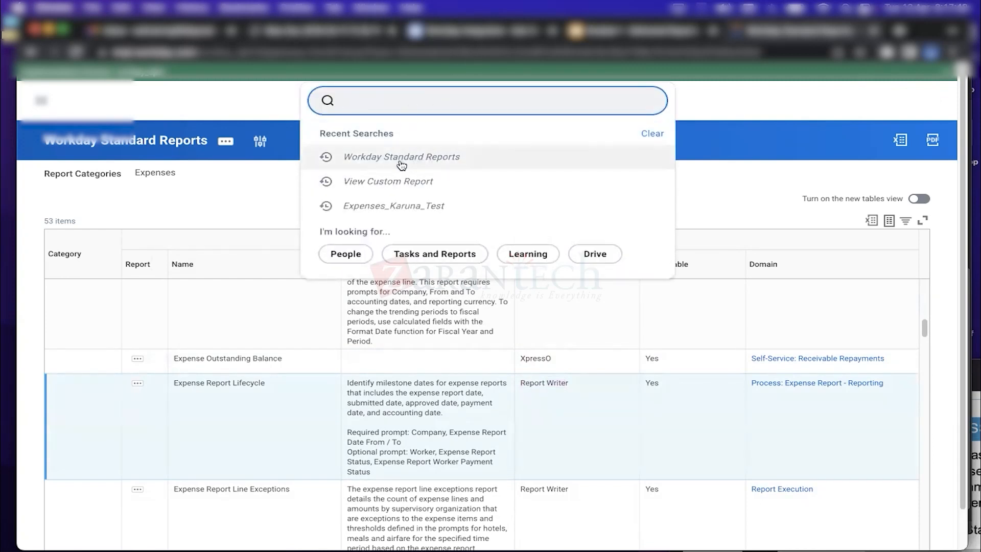
# Search 'all custom repo' and run All Custom Reports without prompt values
pyautogui.write('all custom repo')
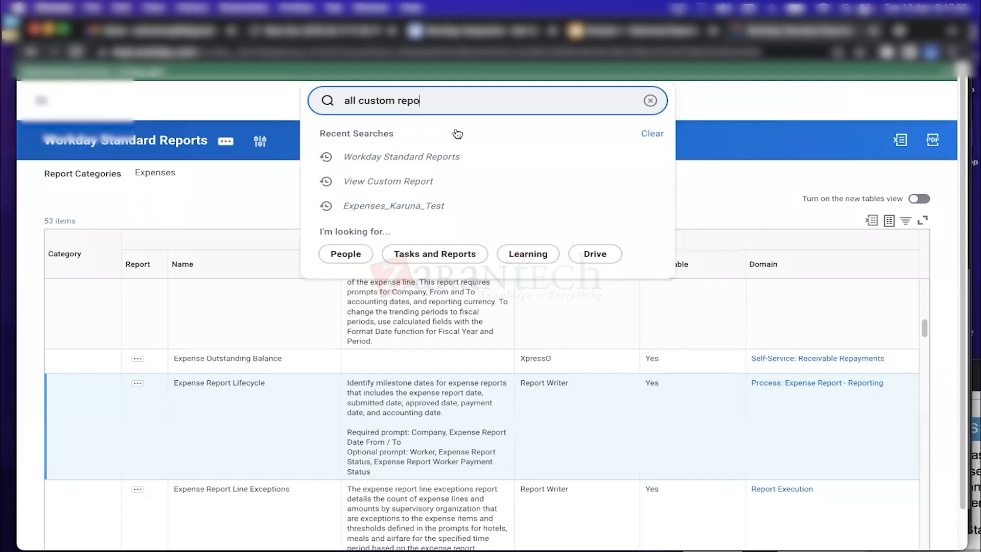
pyautogui.click(417, 138)
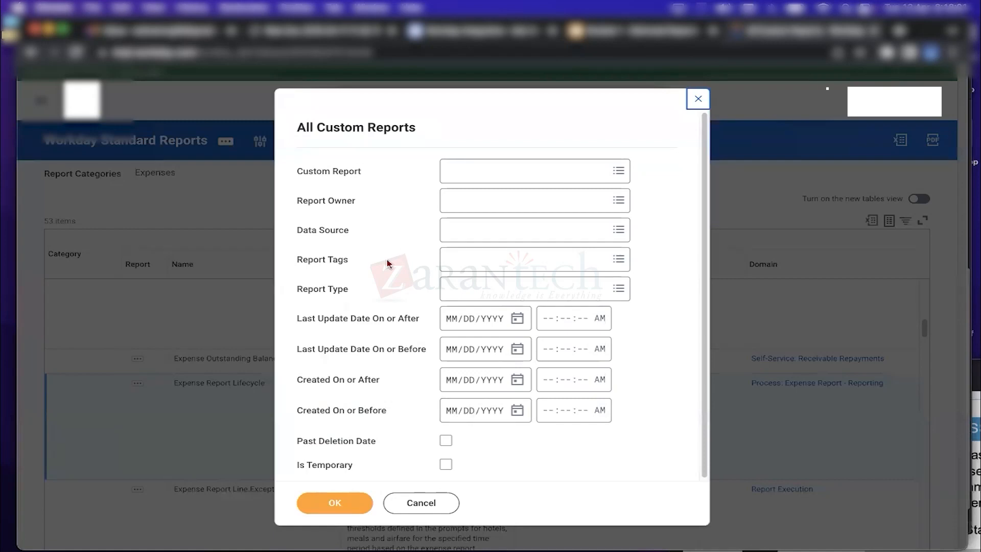
pyautogui.click(338, 501)
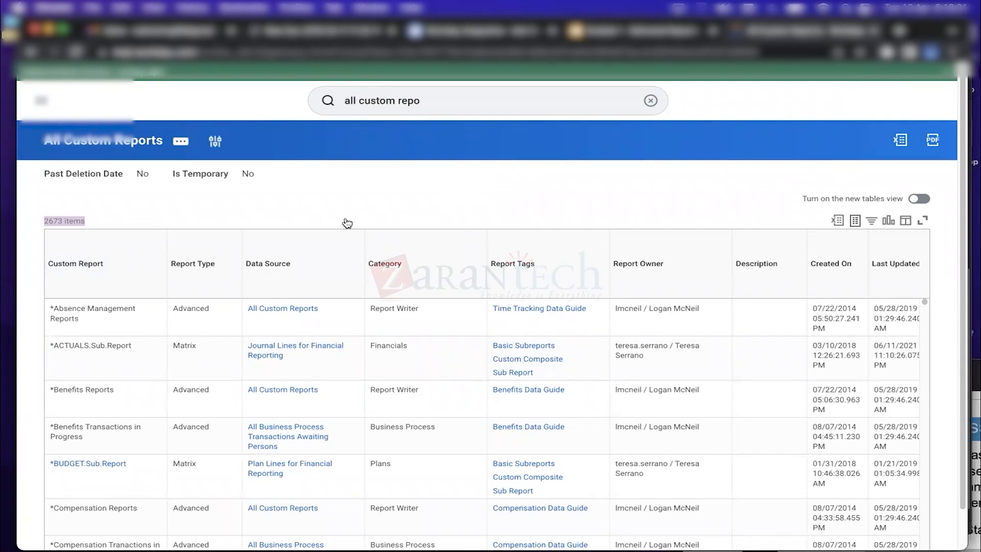
# Filter the Custom Report column by 'karuna' to show only Expenses_Karuna_Test, 1 of 2673
pyautogui.click(116, 273)
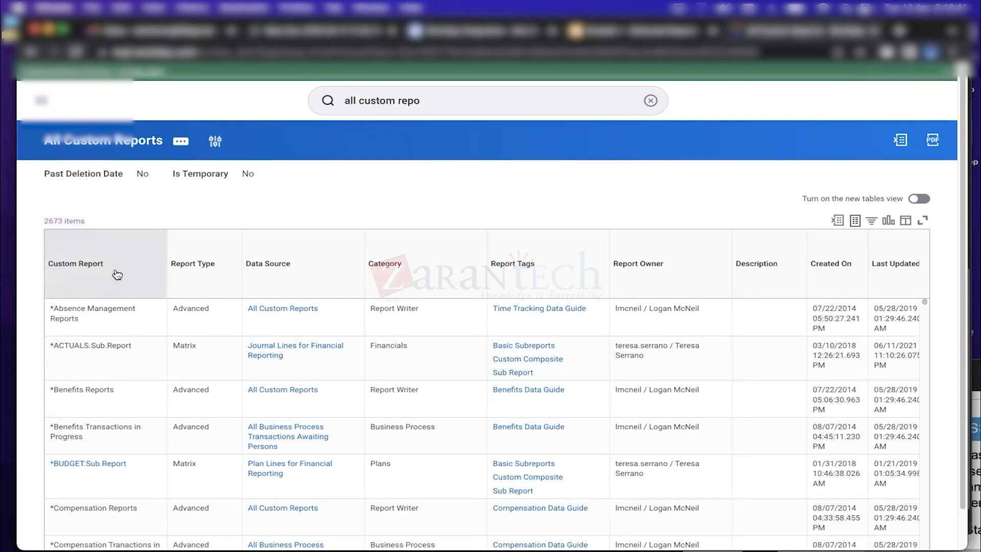
pyautogui.click(139, 441)
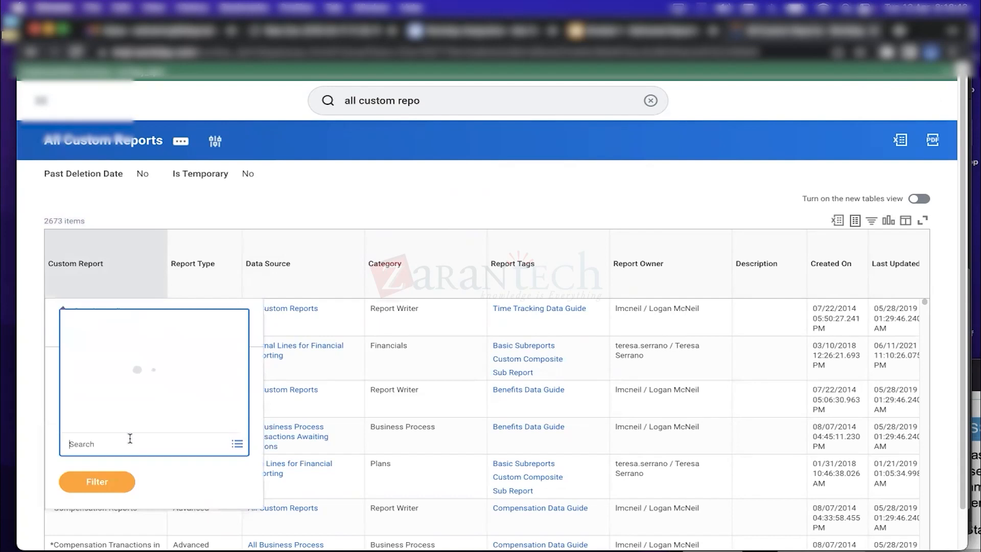
pyautogui.write('karu')
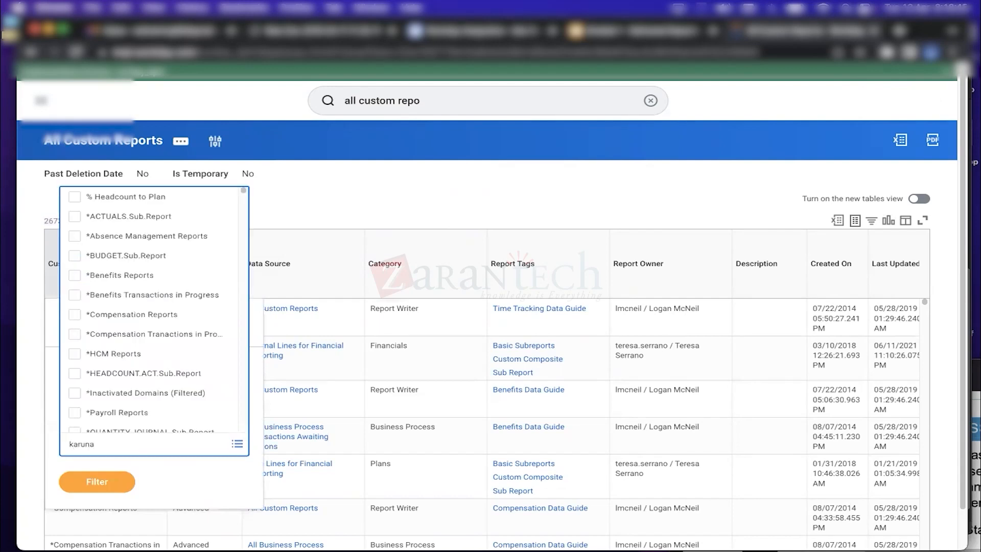
pyautogui.write('na')
pyautogui.press('Return')
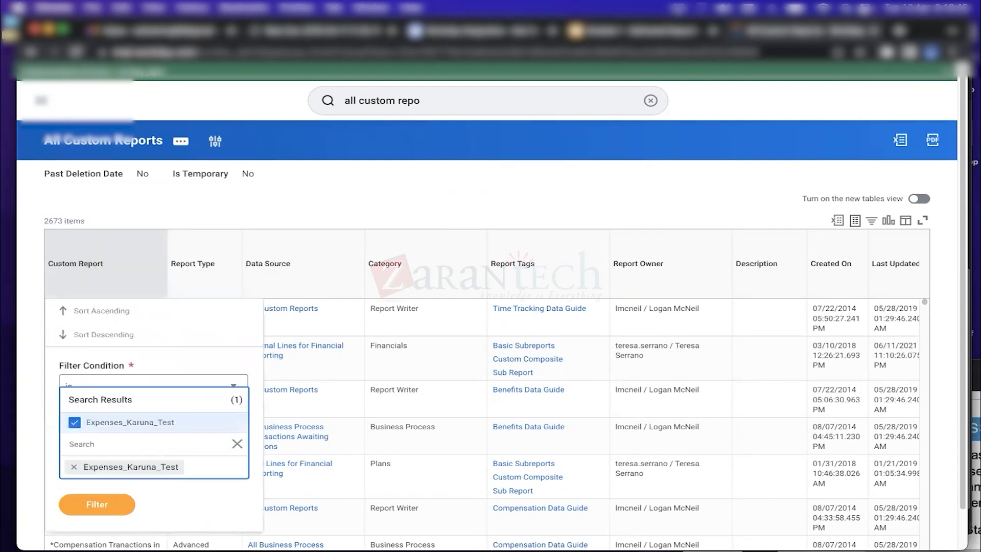
pyautogui.click(97, 506)
pyautogui.click(96, 482)
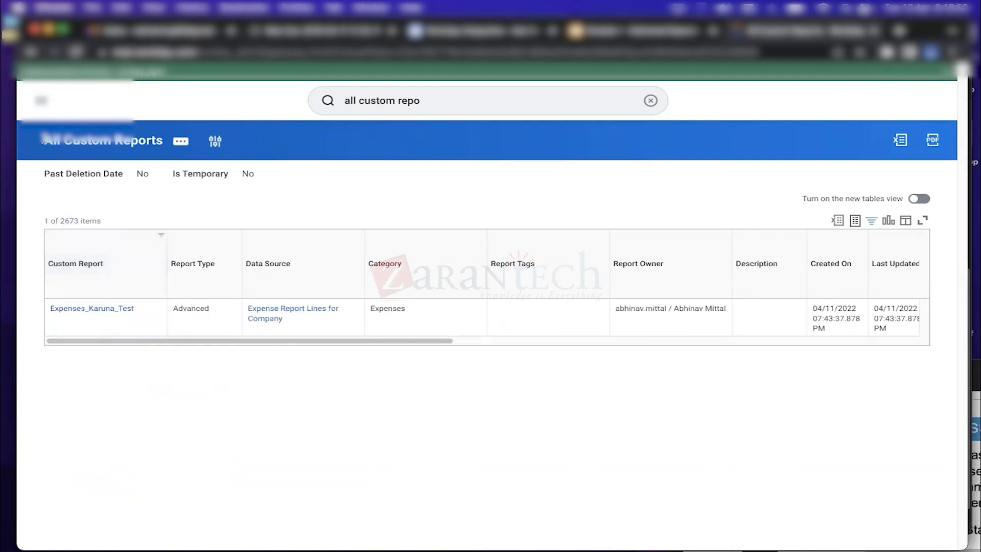
pyautogui.moveTo(44, 139); pyautogui.dragTo(160, 140)
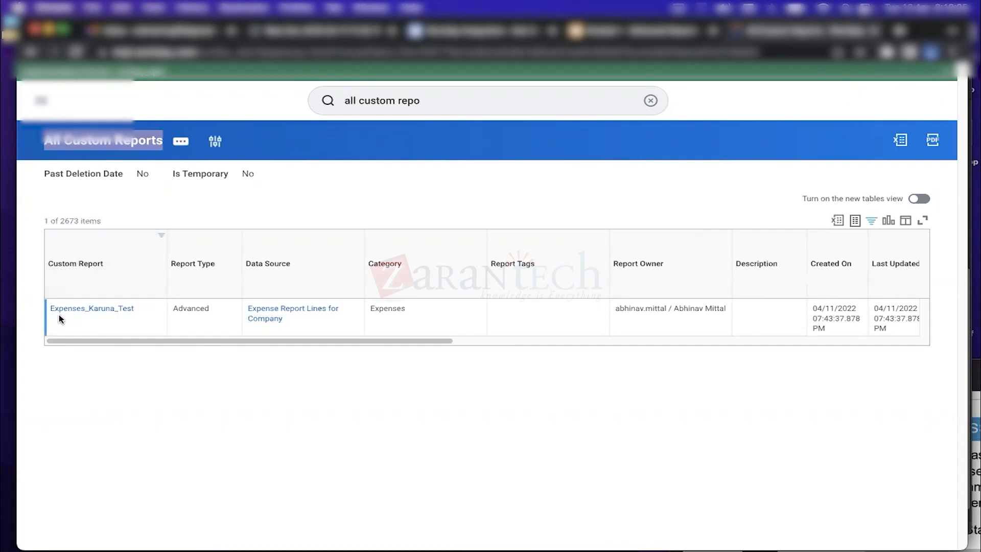
# Open the Expenses_Karuna_Test link in a new browser tab
pyautogui.moveTo(113, 311)
pyautogui.rightClick(111, 310)
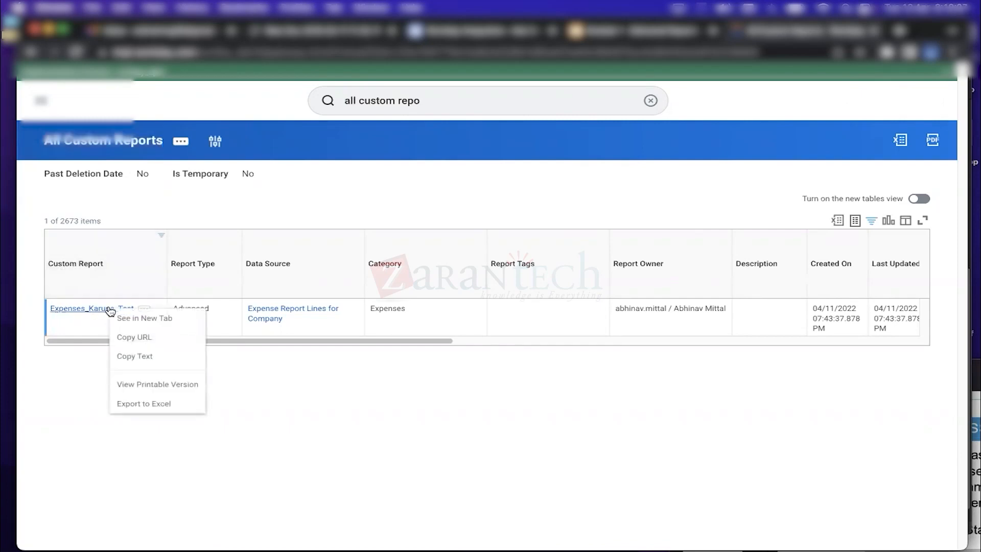
pyautogui.click(147, 319)
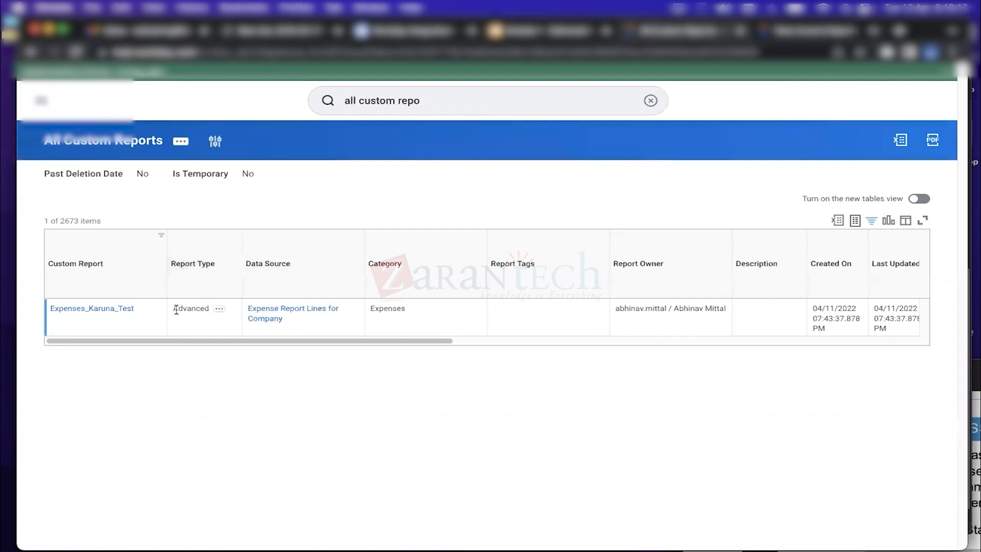
# Review the row's columns: Advanced type, Is Temporary Yes, Table output, run 0 times
pyautogui.moveTo(174, 308); pyautogui.dragTo(204, 309)
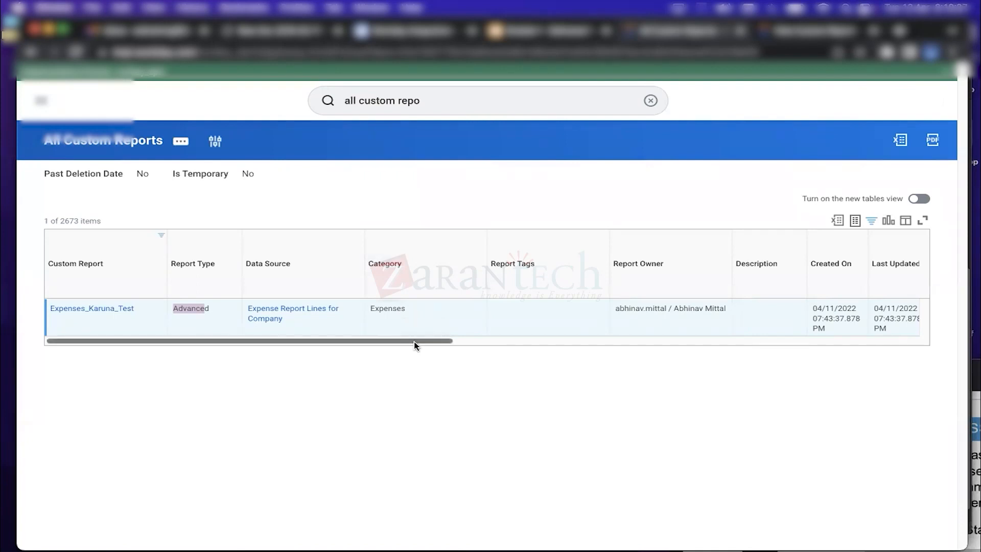
pyautogui.moveTo(414, 341); pyautogui.dragTo(473, 341)
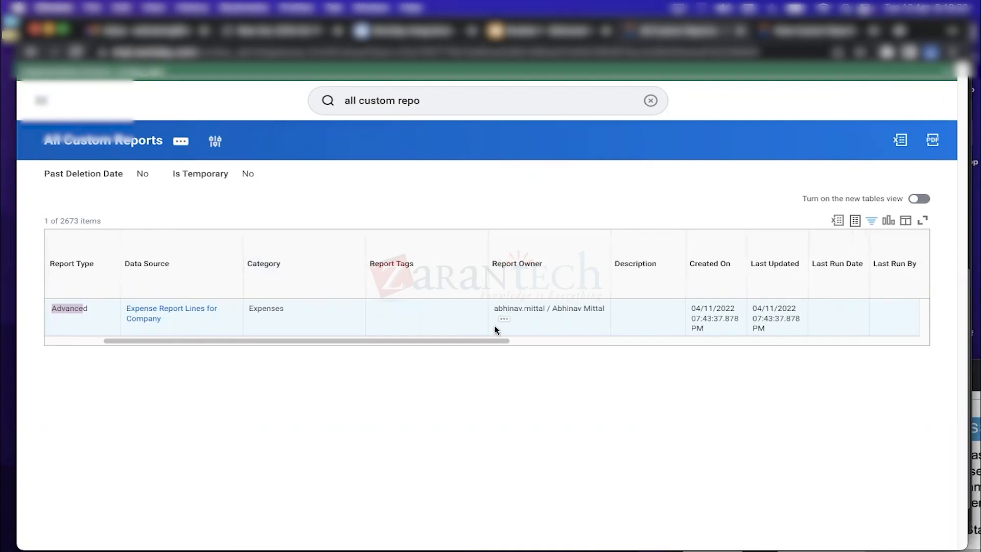
pyautogui.moveTo(488, 341); pyautogui.dragTo(635, 346)
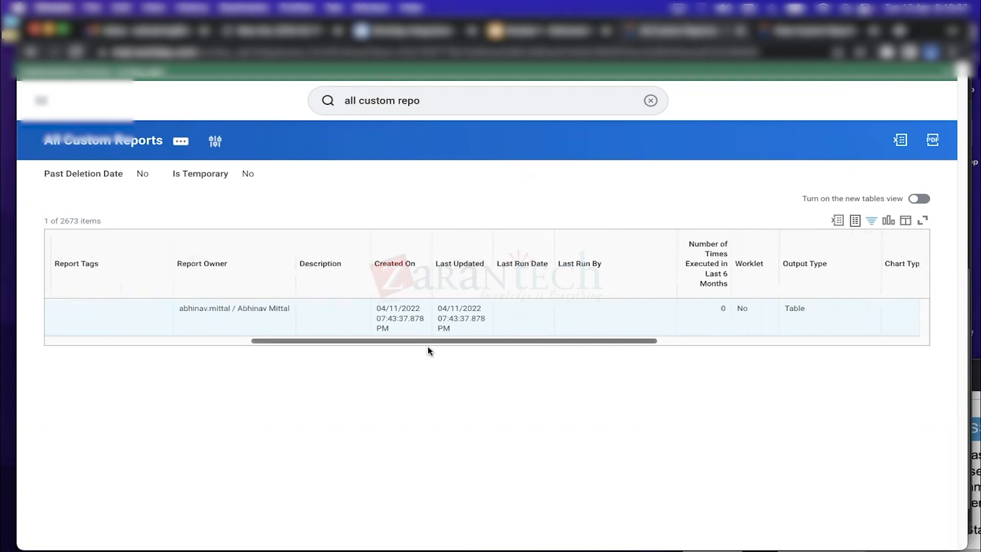
pyautogui.moveTo(485, 346); pyautogui.dragTo(569, 346)
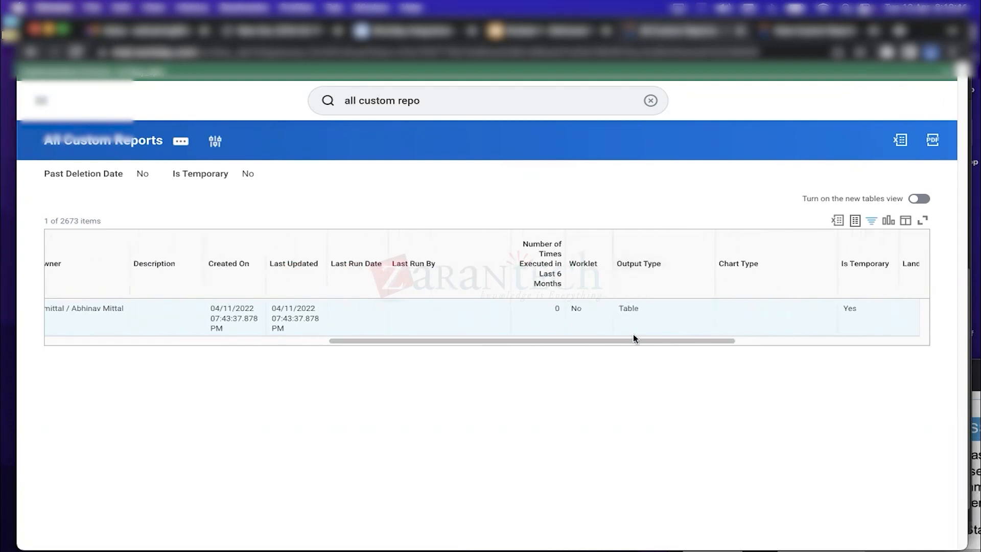
pyautogui.moveTo(641, 342); pyautogui.dragTo(814, 337)
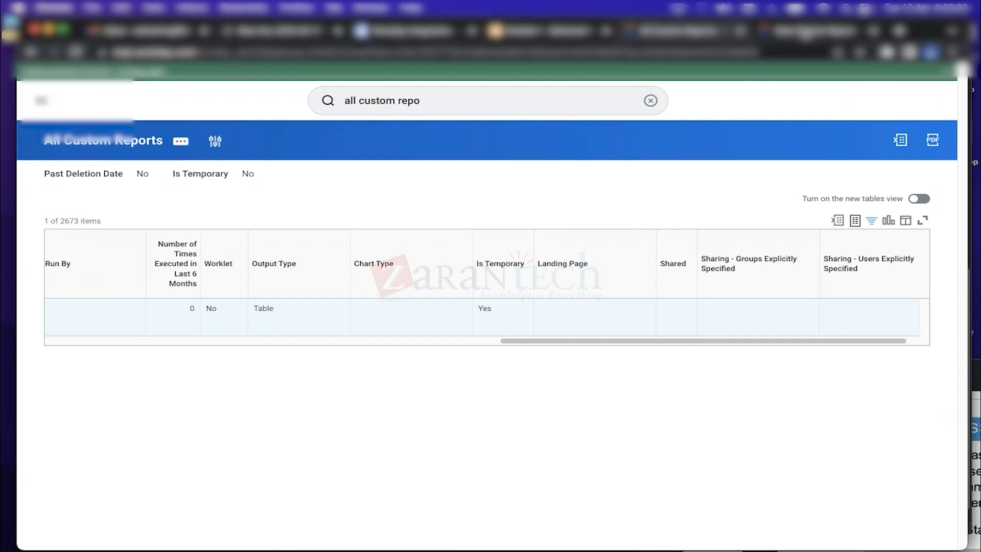
pyautogui.moveTo(601, 341); pyautogui.dragTo(6, 338)
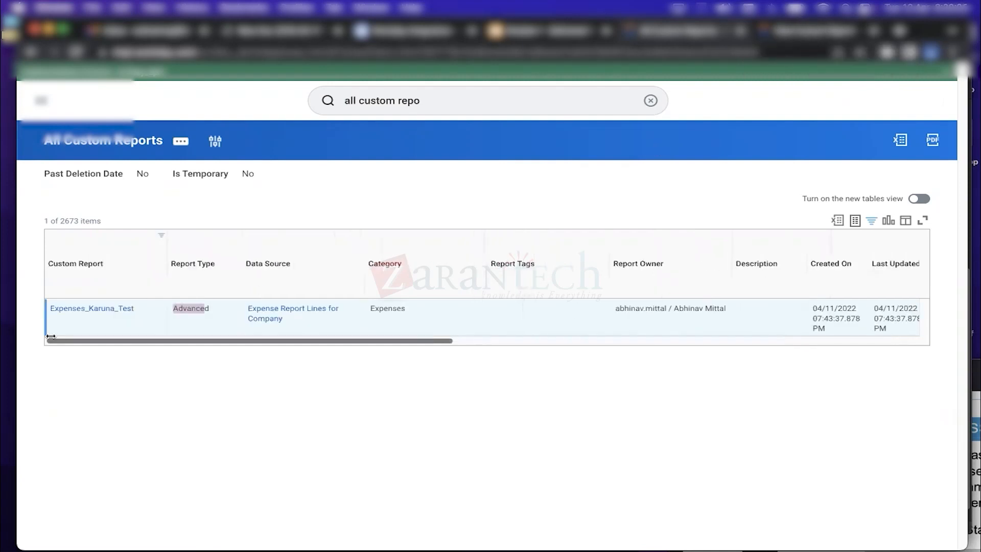
# Open Expenses_Karuna_Test's definition and read its notice of auto-deletion after 04/18/2022
pyautogui.click(114, 310)
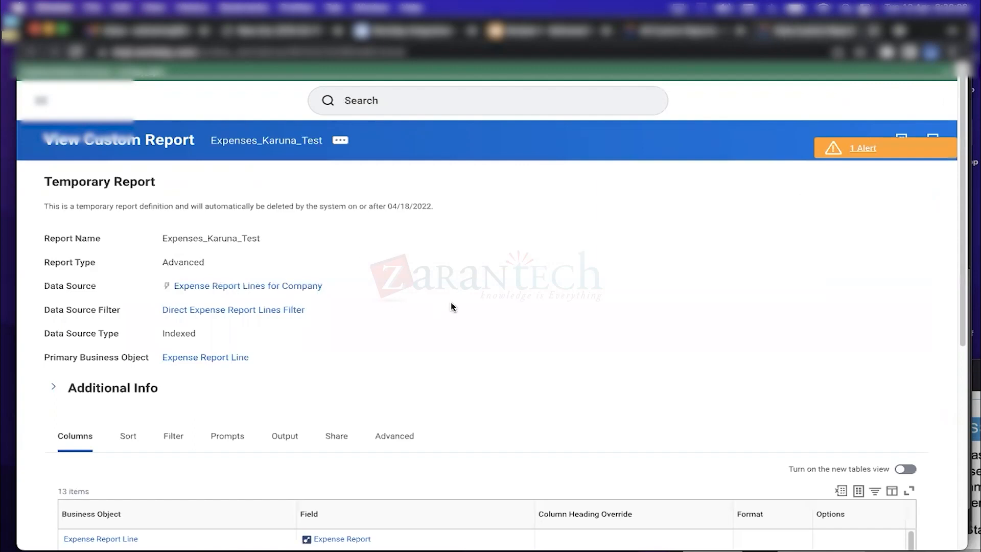
pyautogui.moveTo(963, 167); pyautogui.dragTo(964, 141)
pyautogui.moveTo(46, 180); pyautogui.dragTo(443, 206)
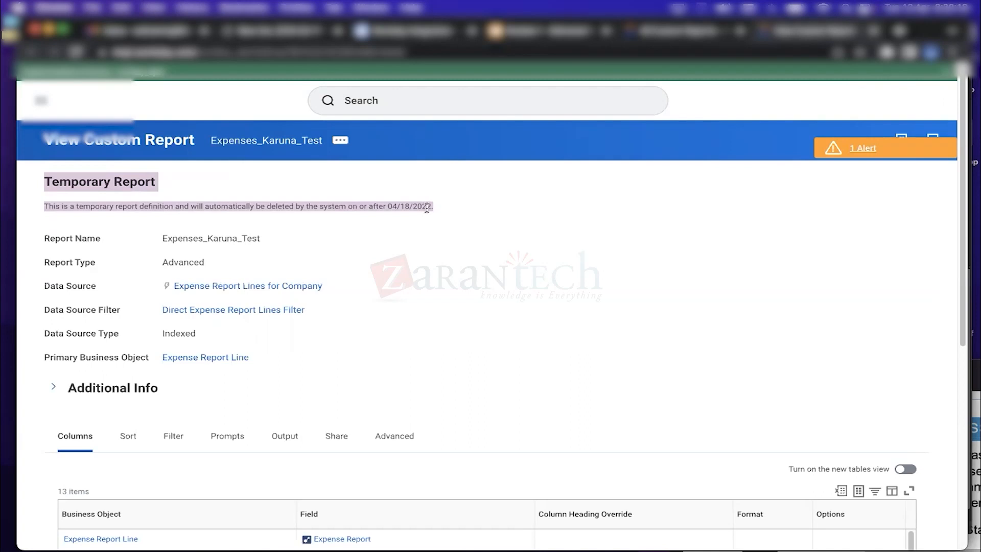
pyautogui.moveTo(442, 205); pyautogui.dragTo(41, 191)
pyautogui.moveTo(958, 182); pyautogui.dragTo(973, 368)
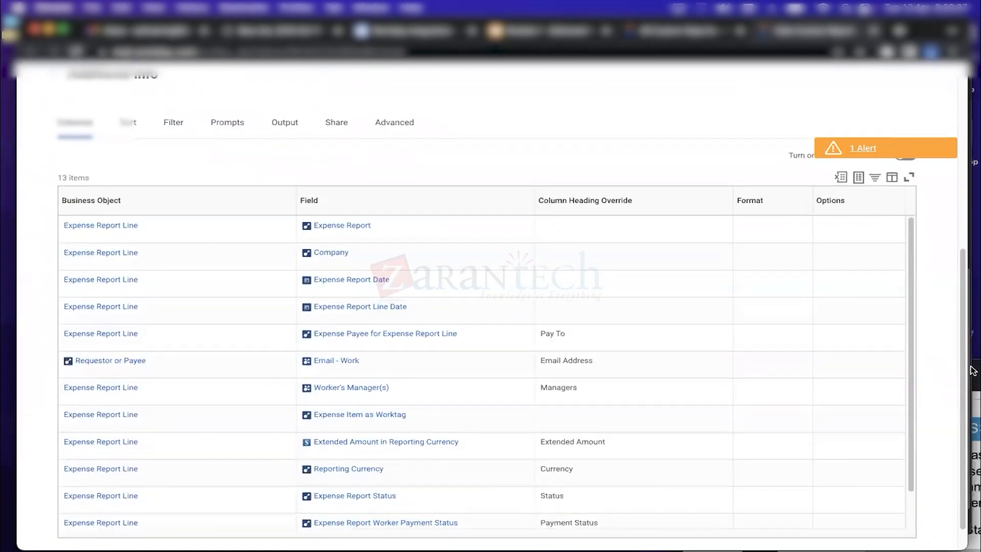
pyautogui.moveTo(963, 368); pyautogui.dragTo(941, 245)
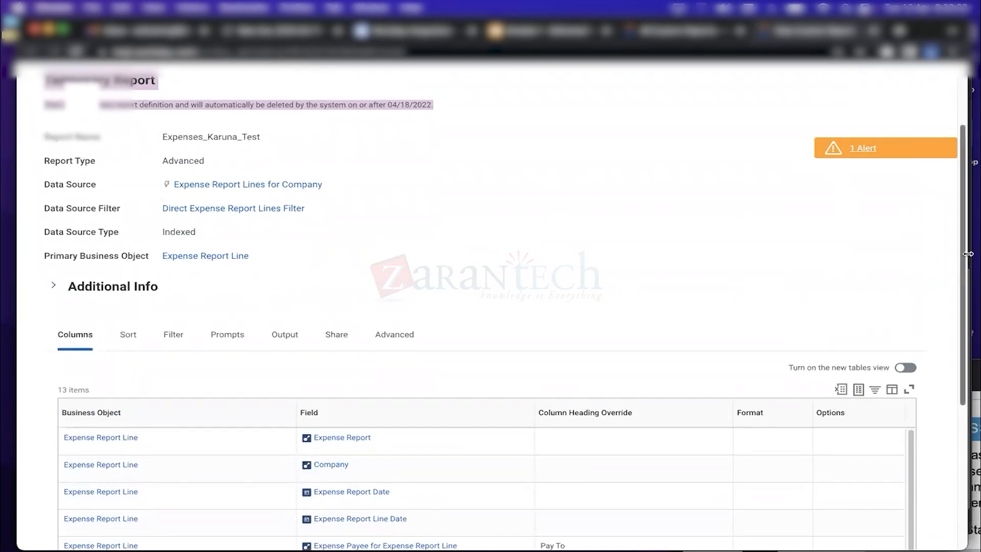
pyautogui.scroll(3, 958, 254)
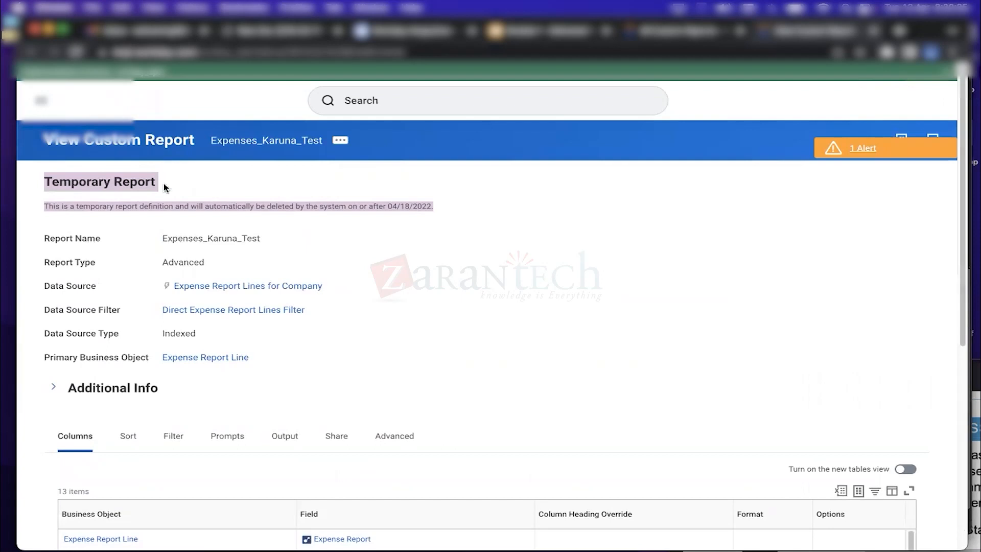
pyautogui.click(216, 202)
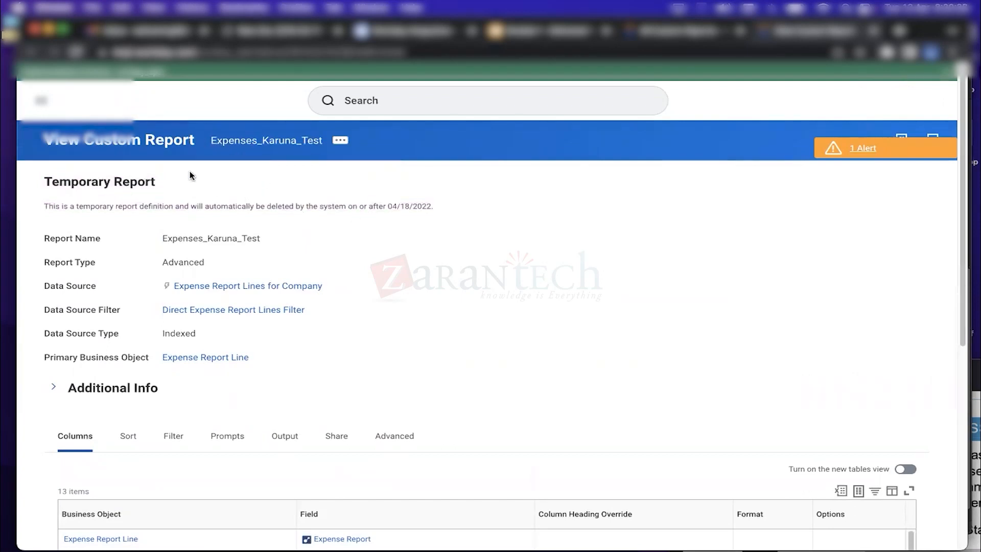
pyautogui.click(391, 106)
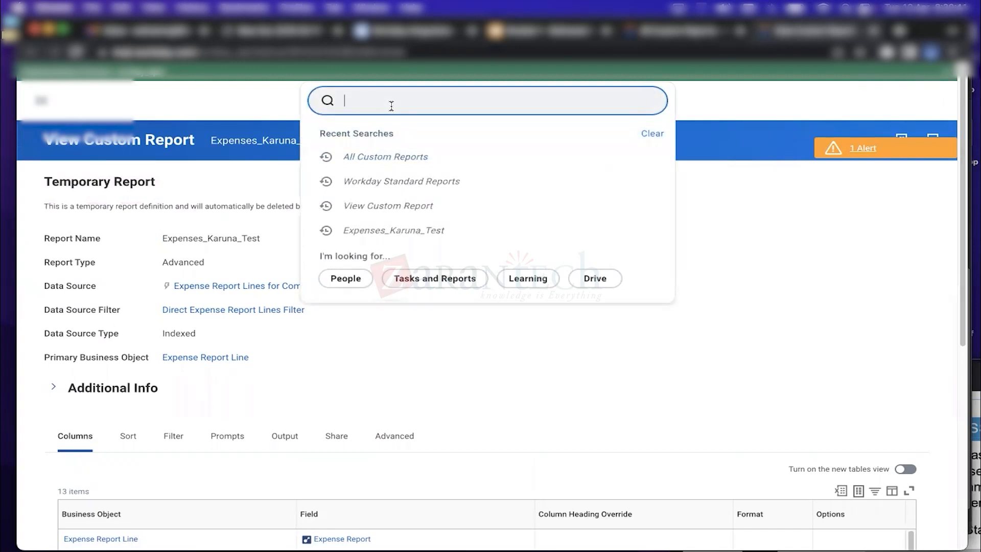
# Search Expenses_Karuna_Test and open its prompts for Company, dates and Reporting Currency
pyautogui.write('Expenses_Karuna_Test')
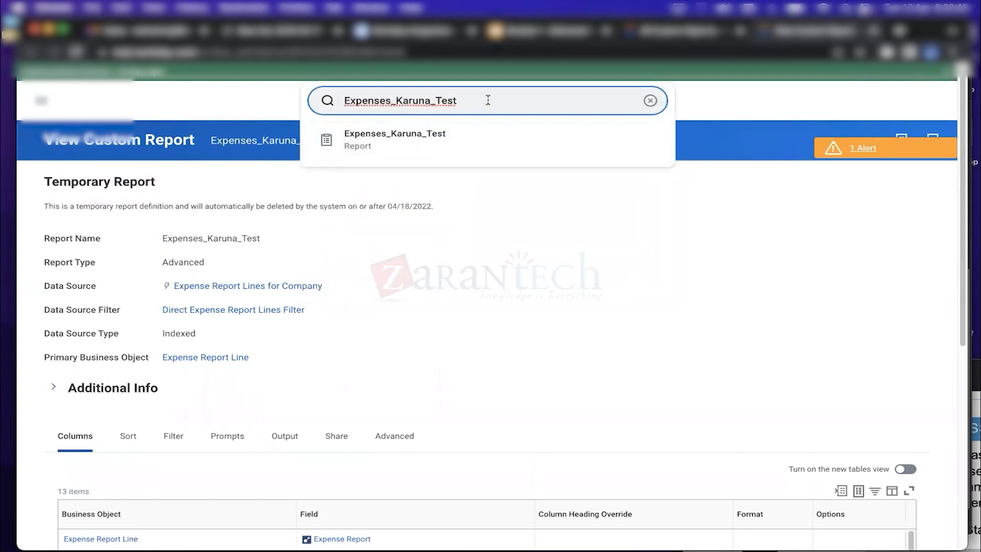
pyautogui.click(409, 142)
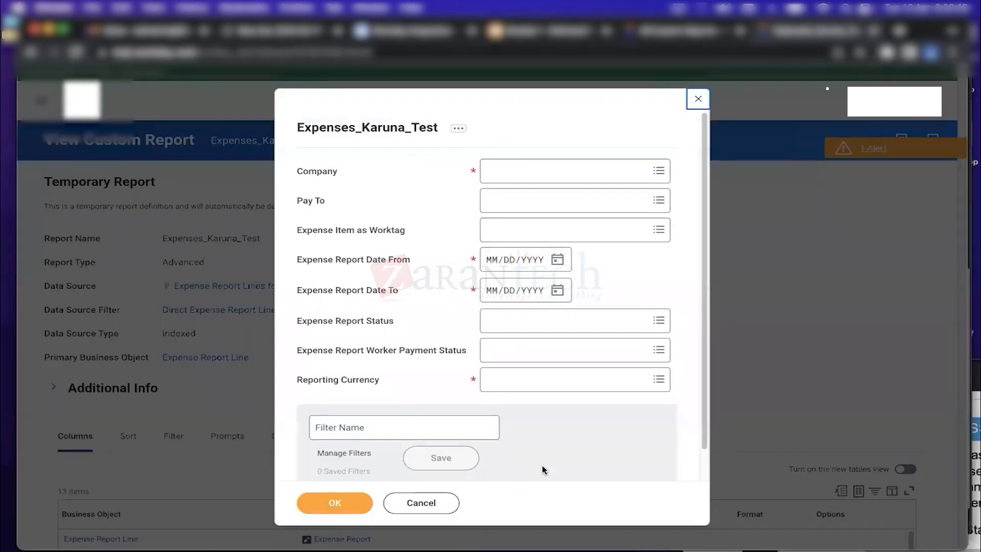
pyautogui.moveTo(704, 219); pyautogui.dragTo(704, 367)
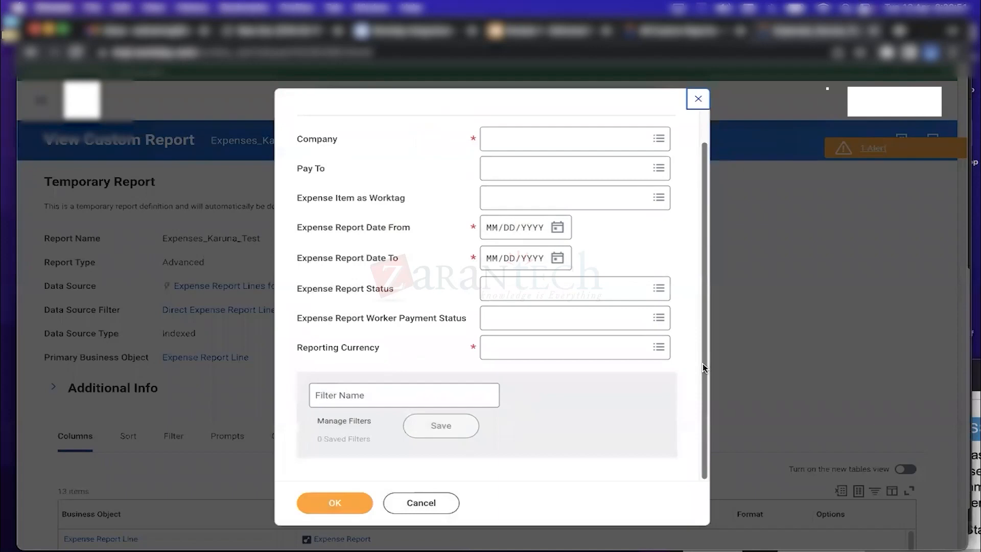
pyautogui.scroll(2, 689, 174)
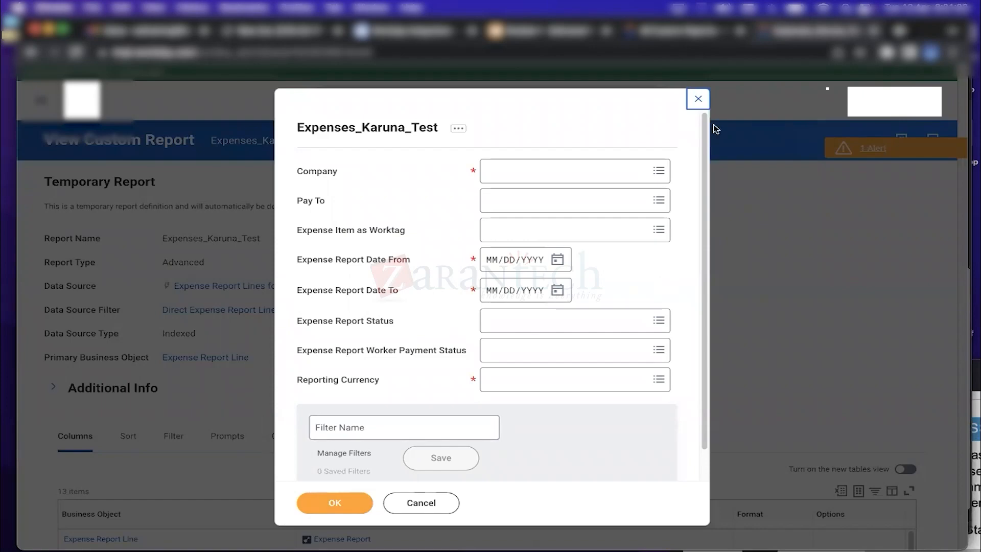
# Close the report prompts and open the View Custom Report task via 'view cus rep'
pyautogui.click(701, 101)
pyautogui.click(649, 101)
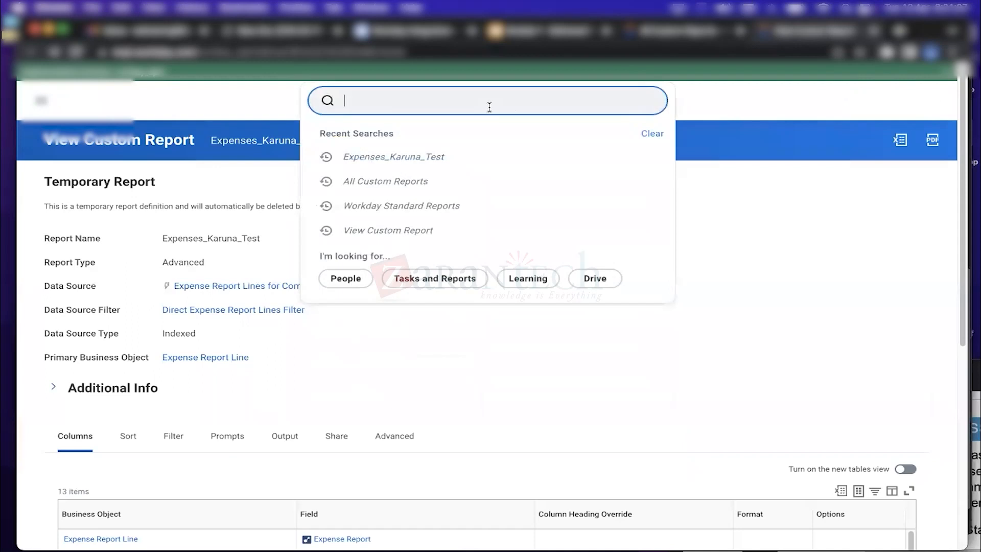
pyautogui.click(423, 103)
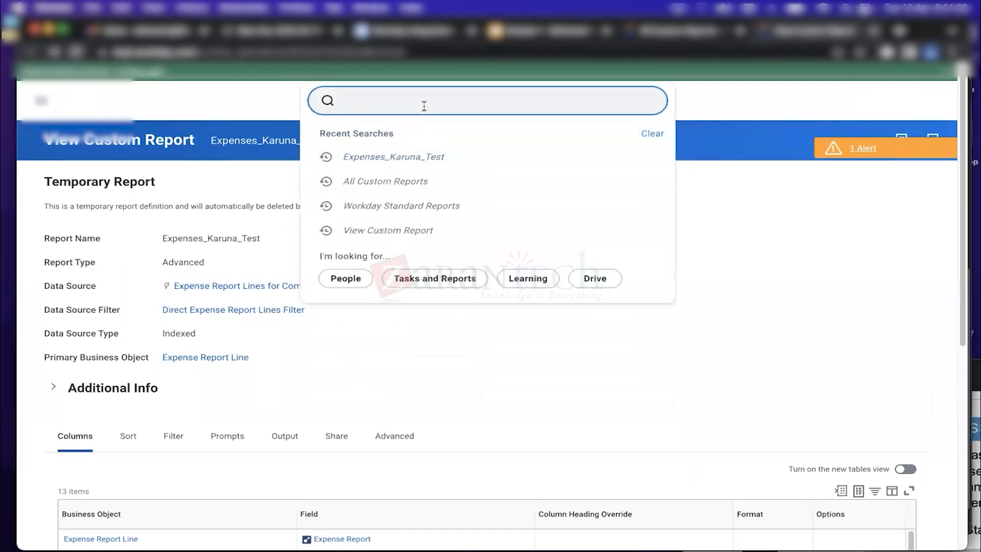
pyautogui.write('all cus rep')
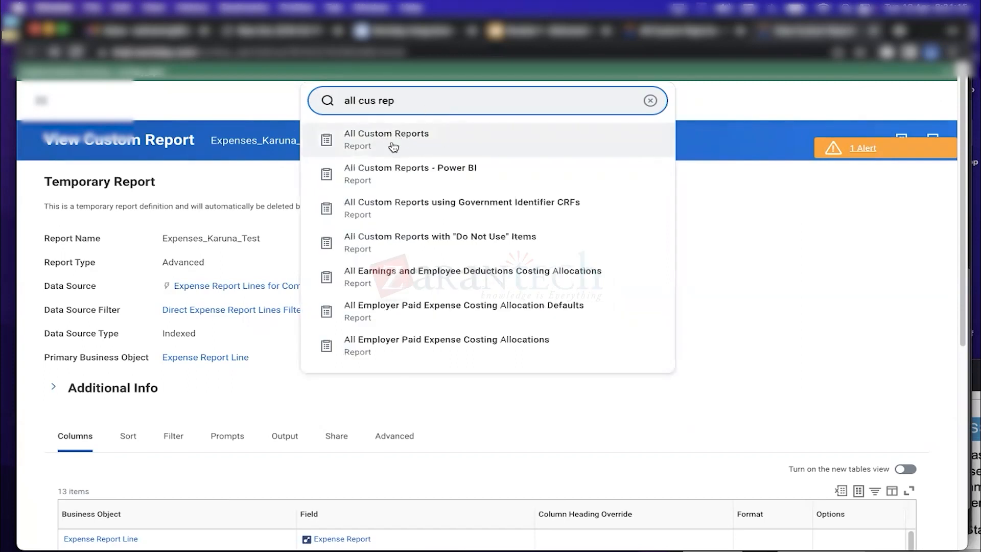
pyautogui.click(650, 100)
pyautogui.write('view cus rep')
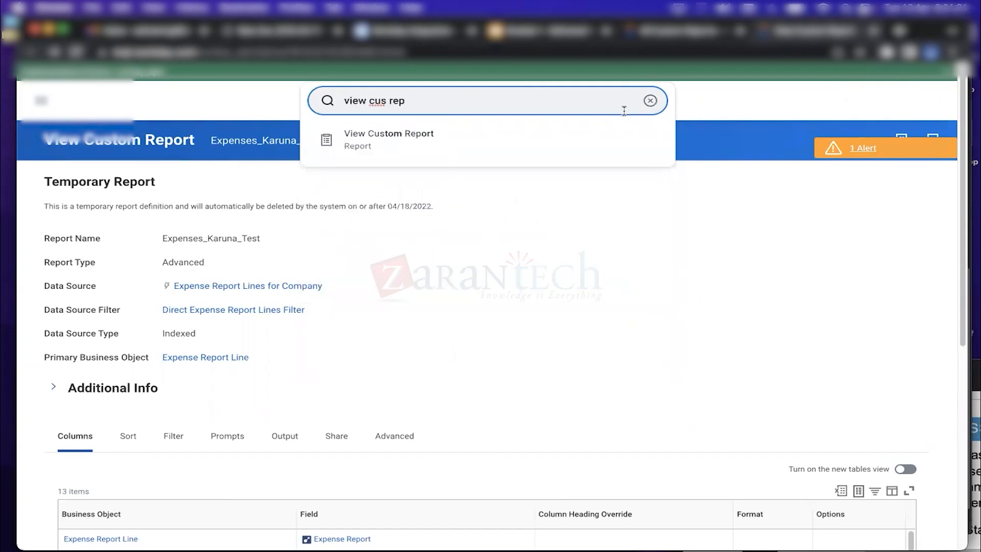
pyautogui.click(437, 144)
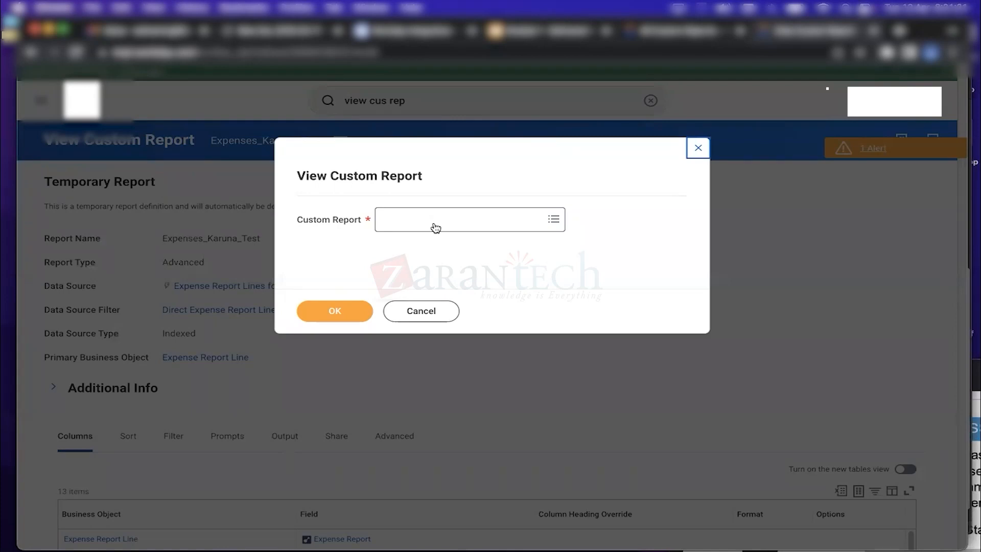
# Choose Expenses_Karuna_Test as the custom report to view and confirm
pyautogui.click(424, 221)
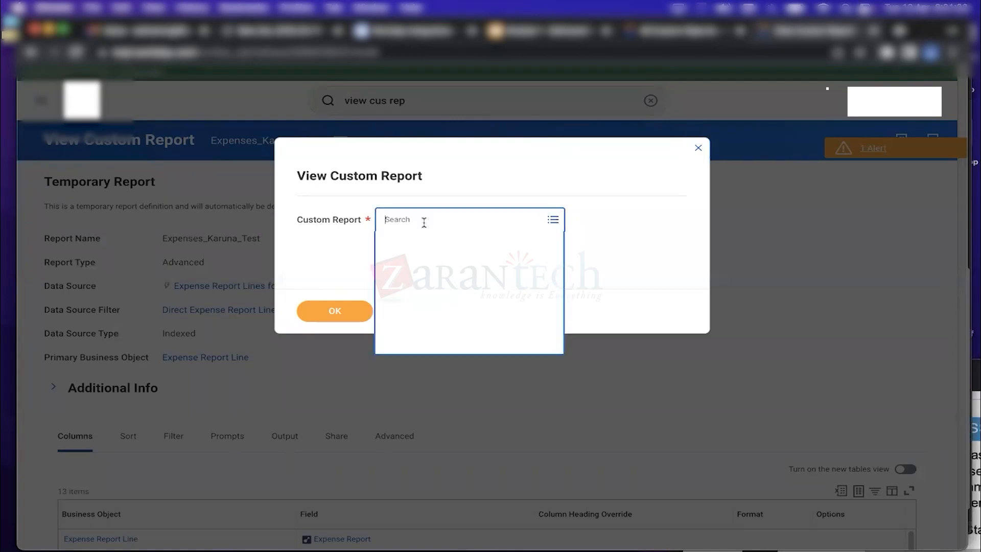
pyautogui.write('karuna')
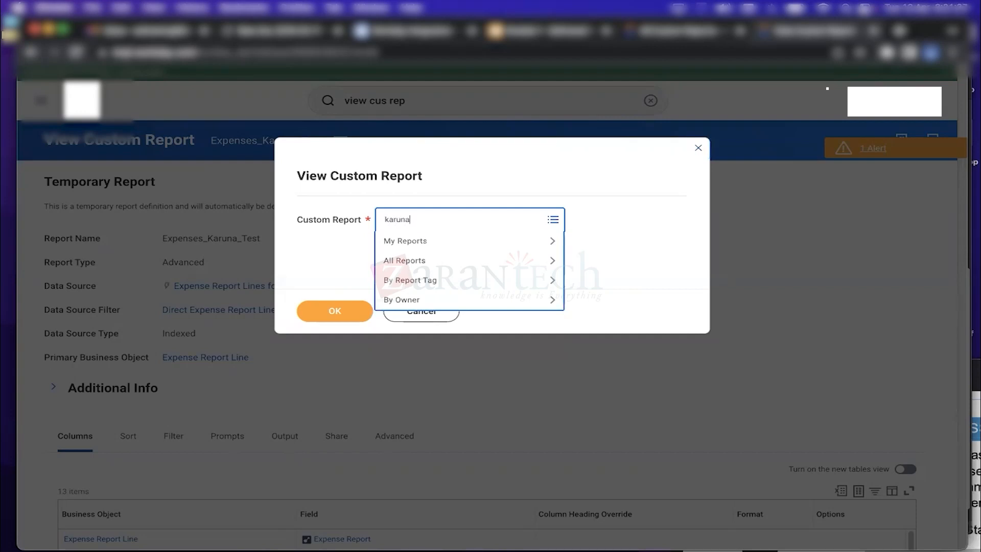
pyautogui.press('Return')
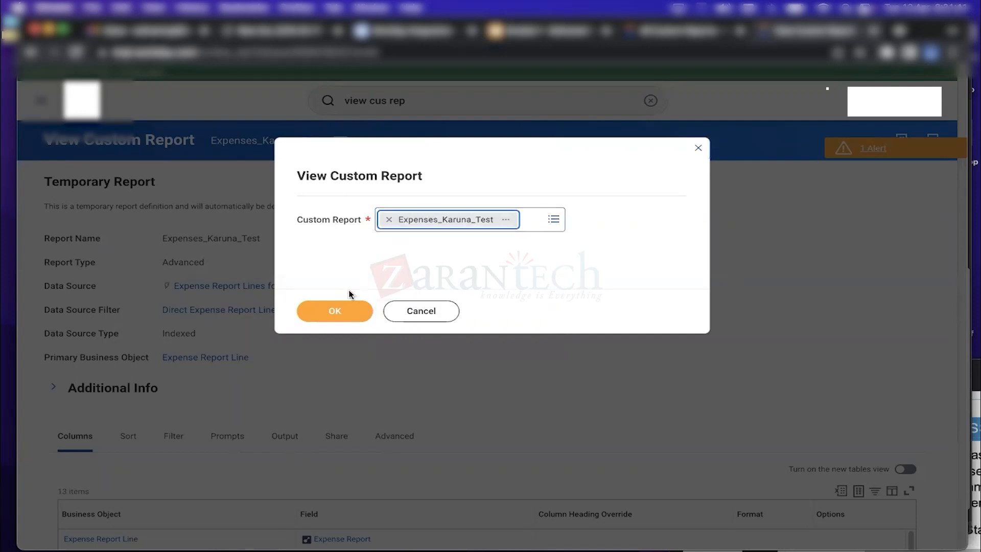
pyautogui.click(338, 315)
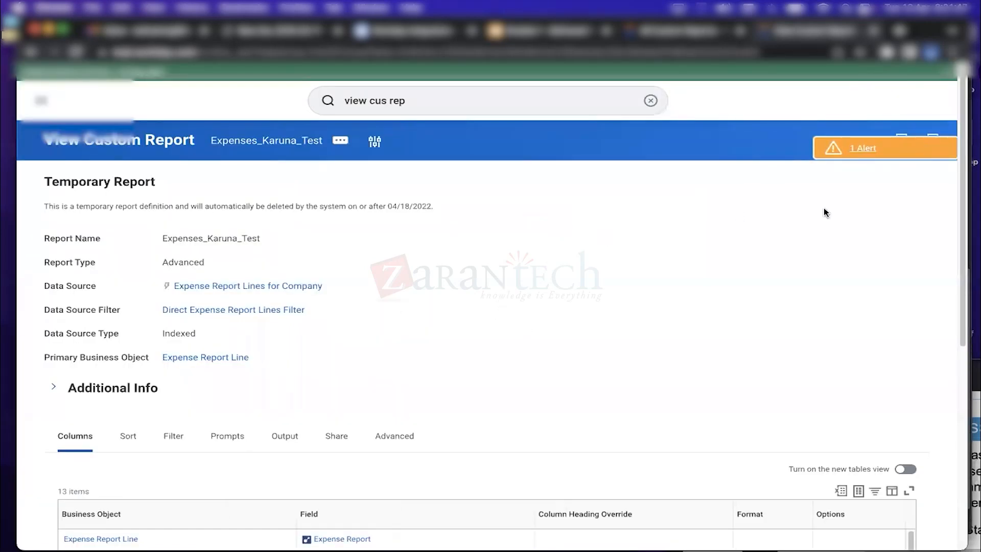
# Review the Expenses_Karuna_Test definition page and show its related actions menu
pyautogui.moveTo(962, 202); pyautogui.dragTo(958, 140)
pyautogui.moveTo(44, 141); pyautogui.dragTo(195, 148)
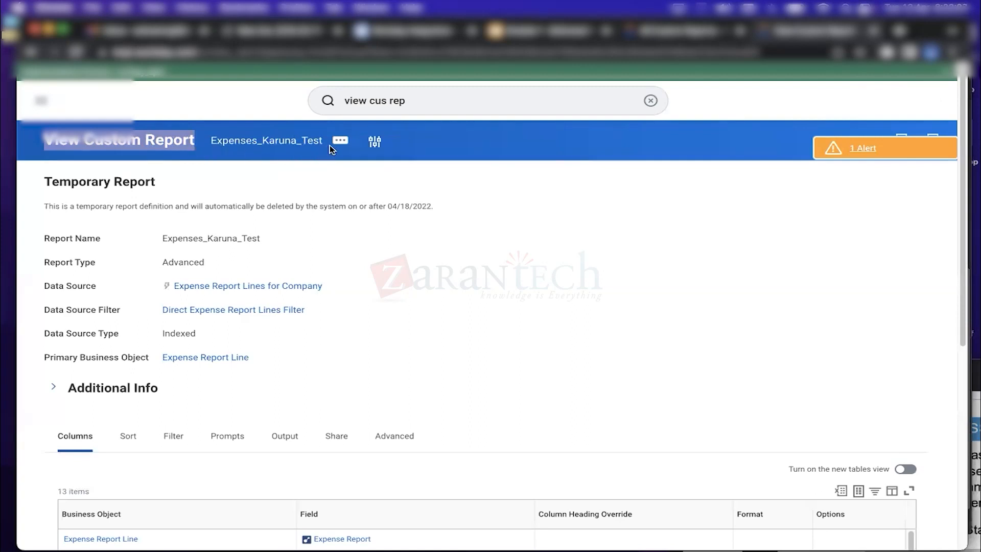
pyautogui.click(346, 146)
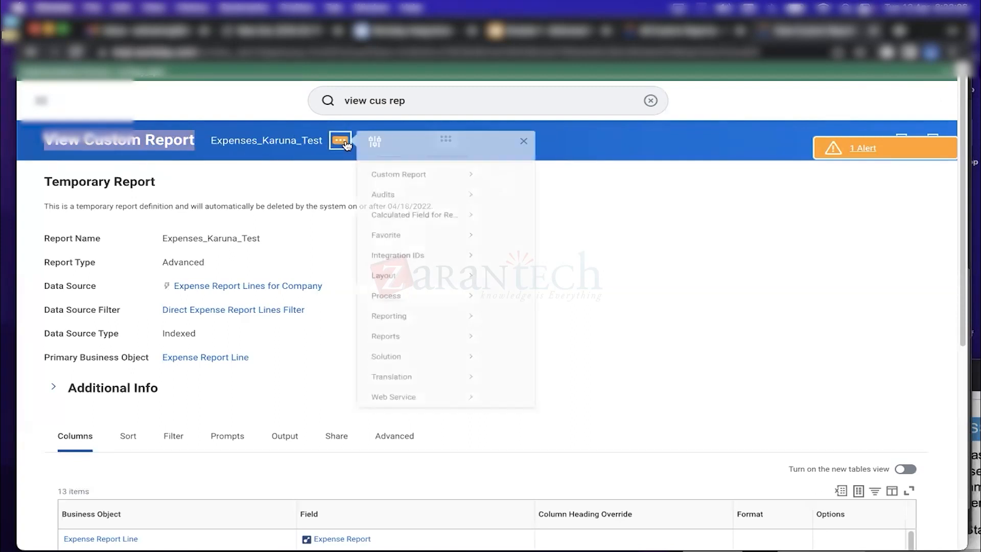
# Start a Test run of Expenses_Karuna_Test from its Custom Report actions submenu
pyautogui.moveTo(419, 358)
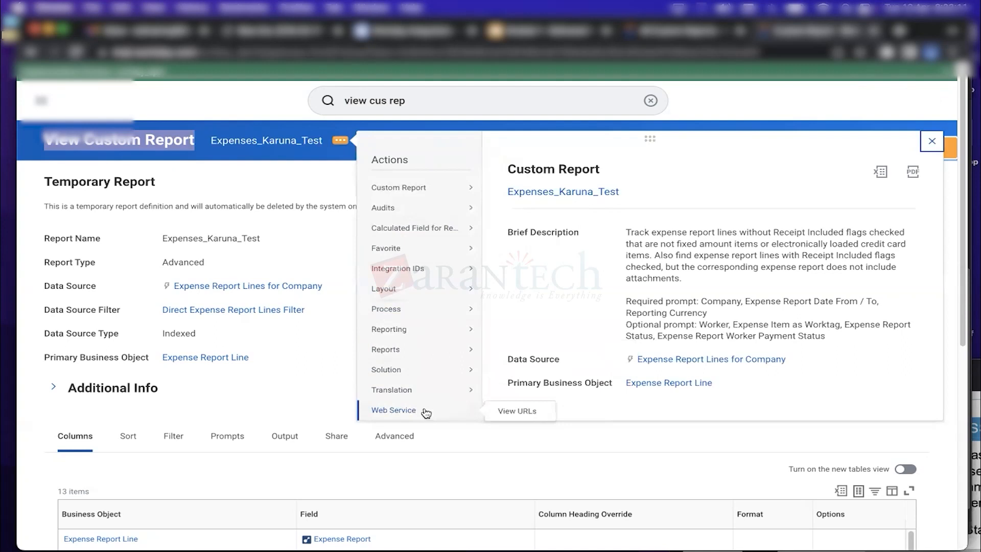
pyautogui.moveTo(403, 192)
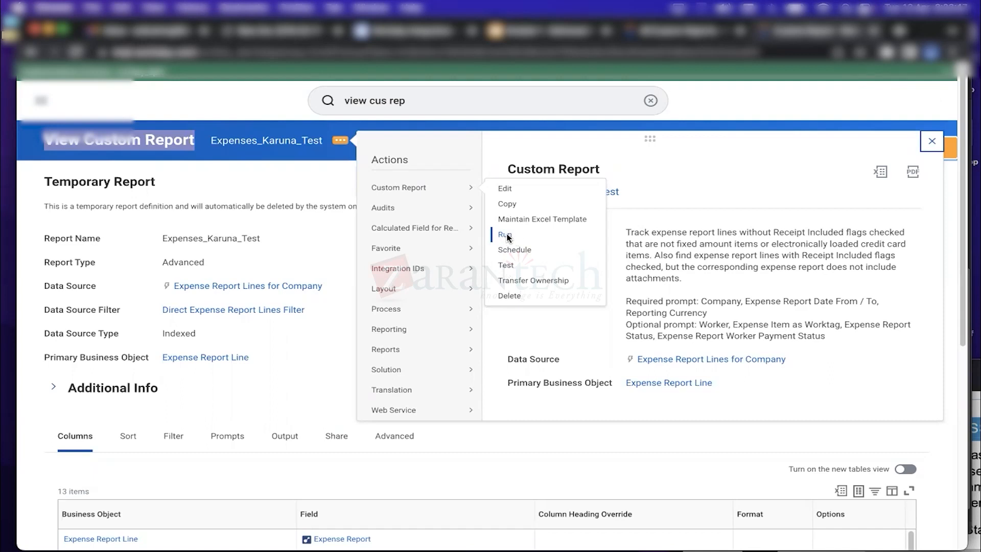
pyautogui.click(510, 265)
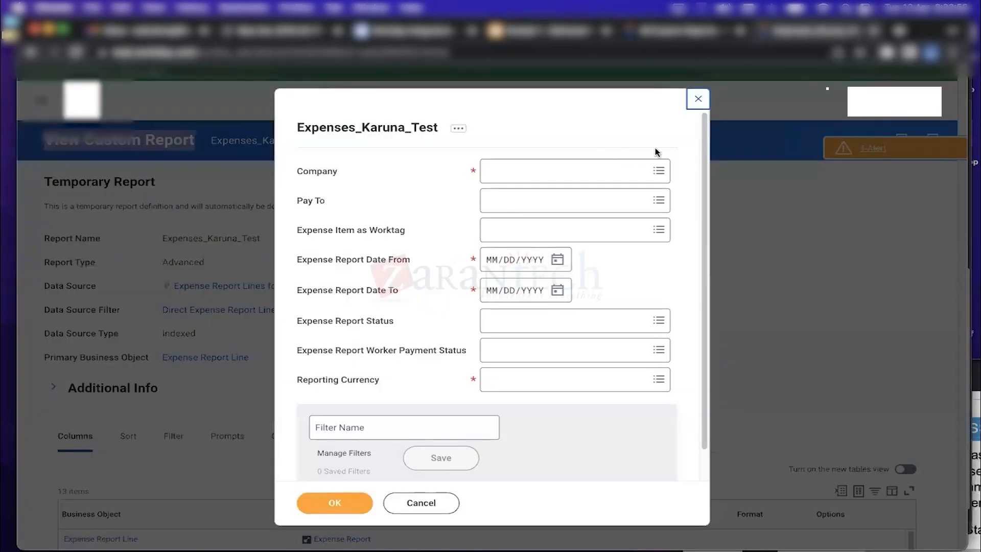
# Select all 36 Global Modern Services companies matching 'gms' in the Company prompt
pyautogui.click(562, 169)
pyautogui.write('gms')
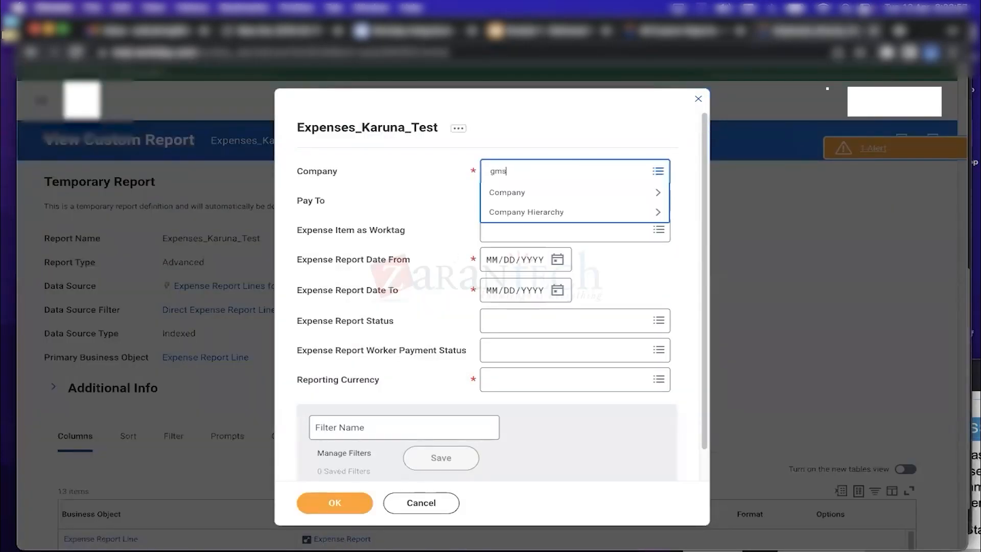
pyautogui.press('Return')
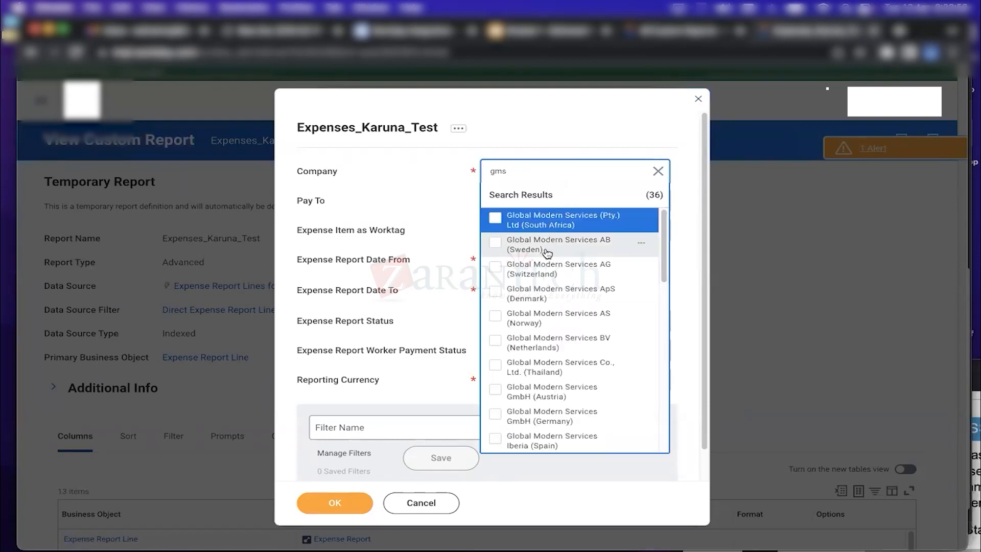
pyautogui.click(495, 218)
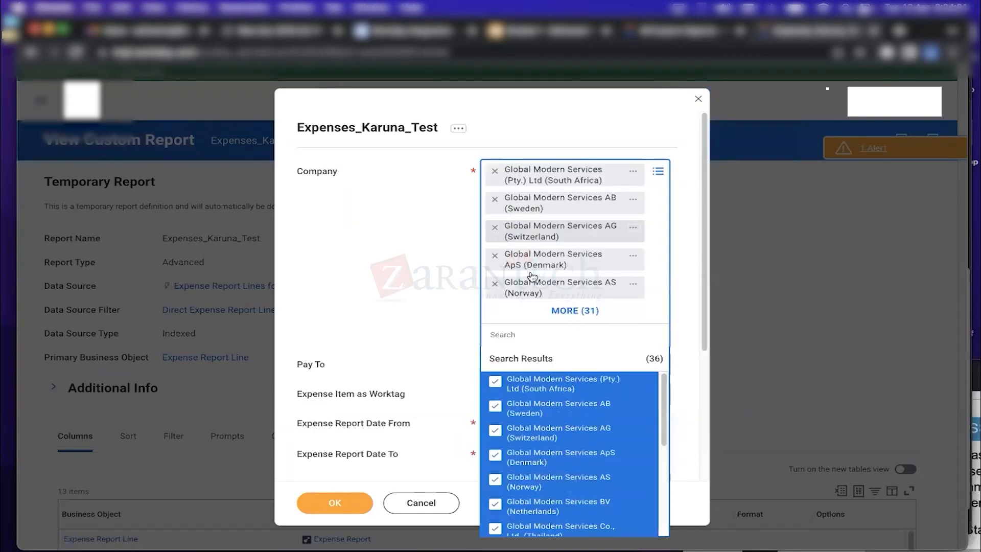
pyautogui.click(691, 244)
pyautogui.scroll(-5, 700, 345)
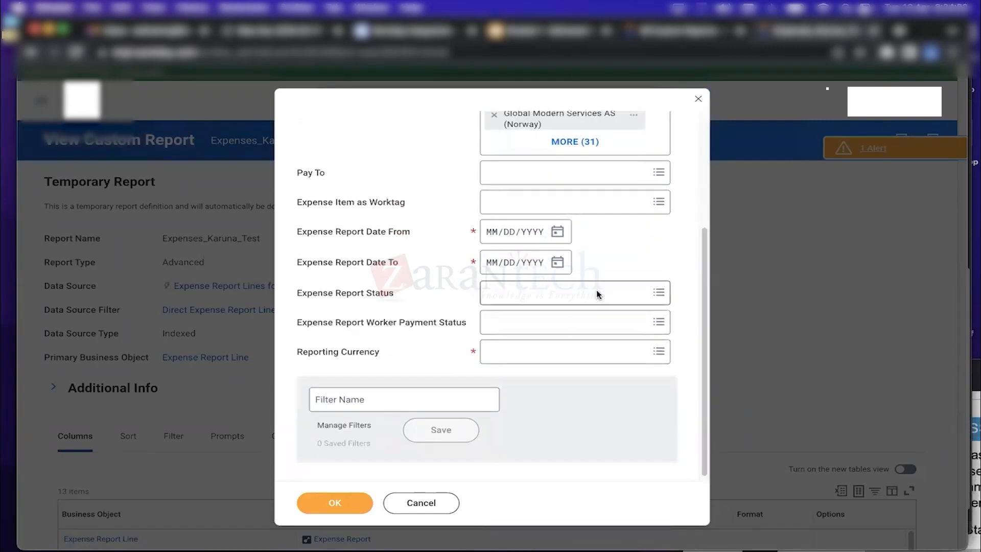
# Set the date range from 01/01/1988 to 04/12/2022
pyautogui.click(558, 231)
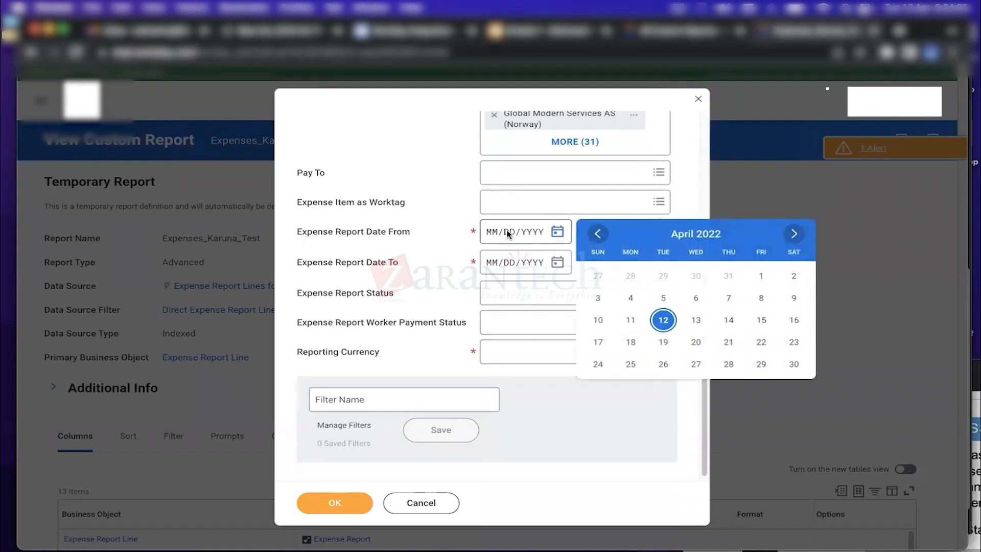
pyautogui.click(494, 233)
pyautogui.write('01/01/1988')
pyautogui.click(558, 263)
pyautogui.click(663, 350)
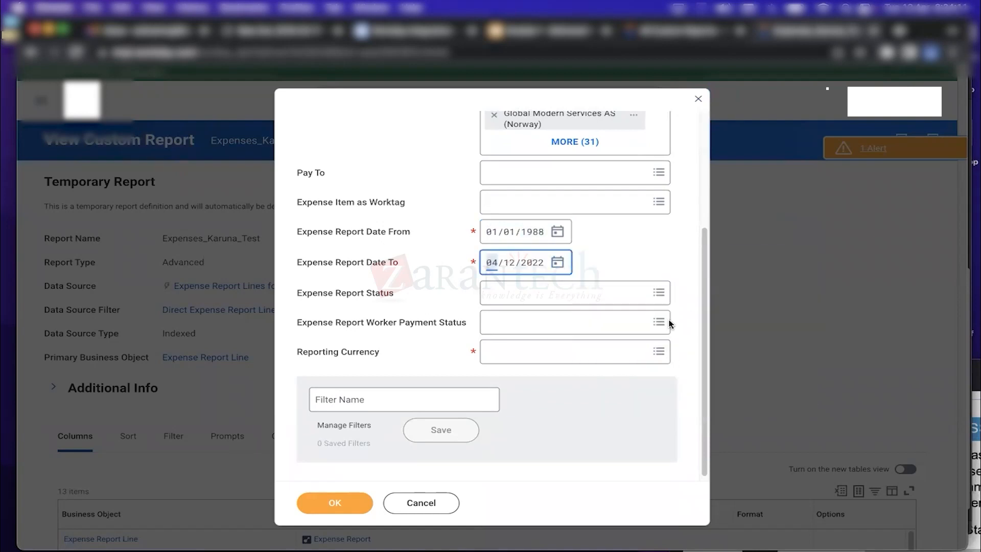
# Choose USD as the reporting currency
pyautogui.scroll(-1, 667, 322)
pyautogui.click(532, 344)
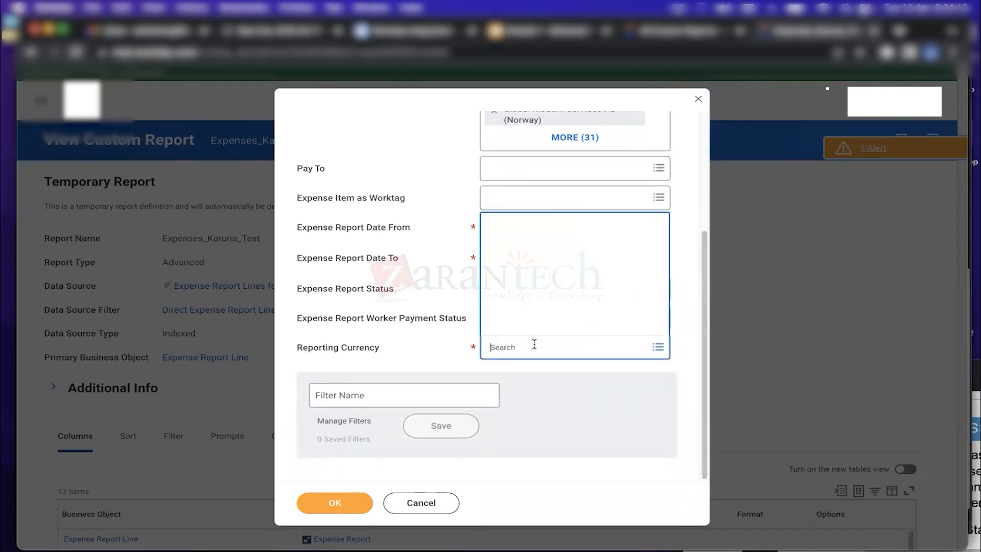
pyautogui.click(532, 333)
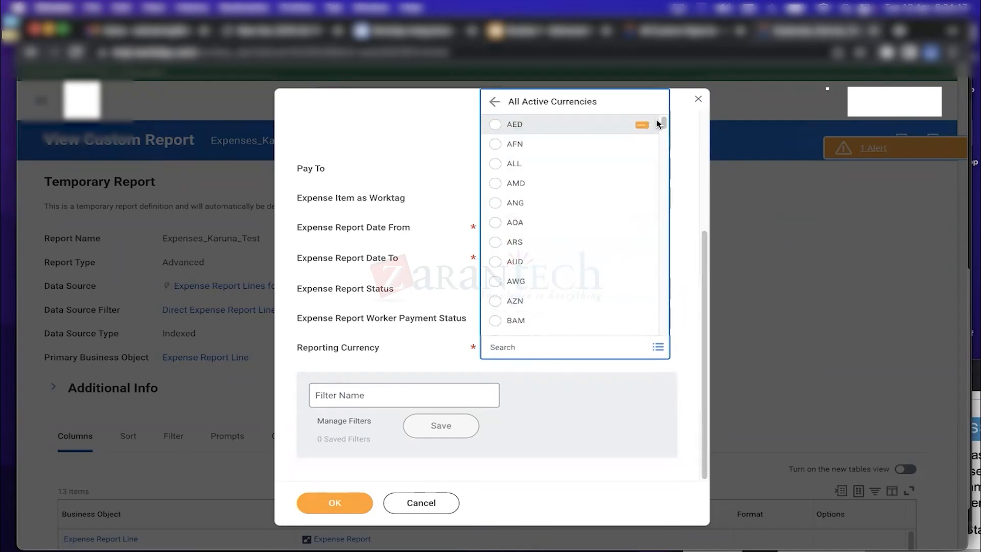
pyautogui.click(513, 347)
pyautogui.write('usd')
pyautogui.press('Return')
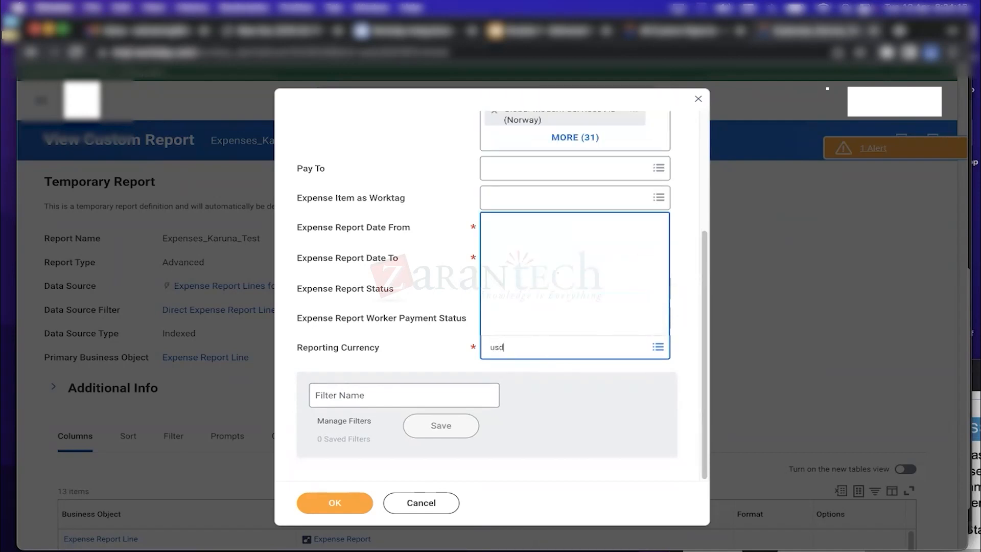
pyautogui.moveTo(704, 333); pyautogui.dragTo(696, 244)
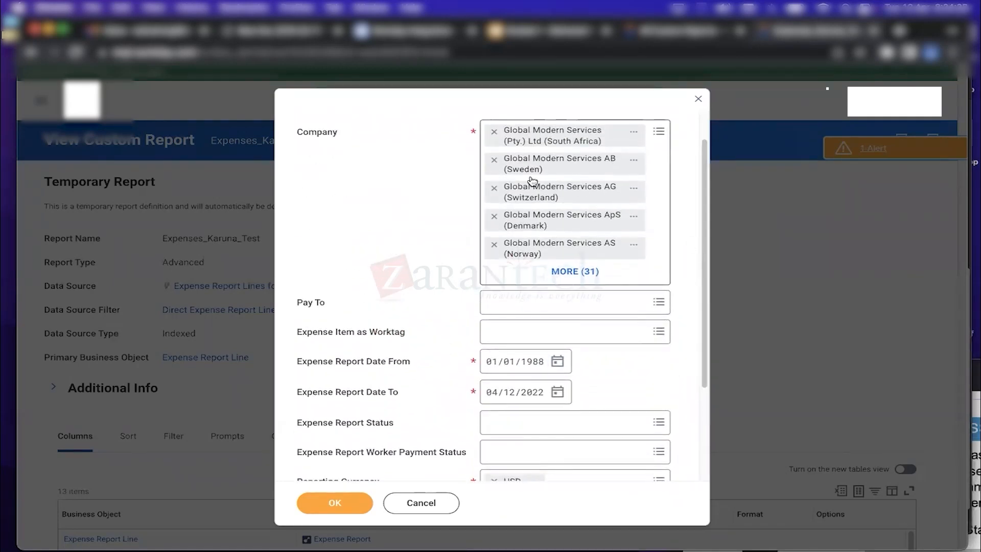
pyautogui.moveTo(704, 259); pyautogui.dragTo(704, 366)
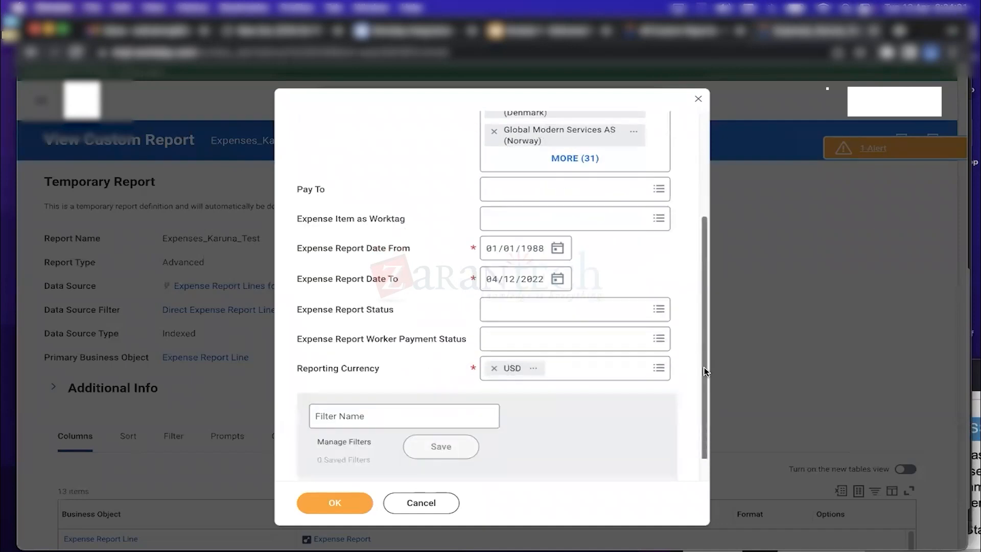
pyautogui.click(344, 397)
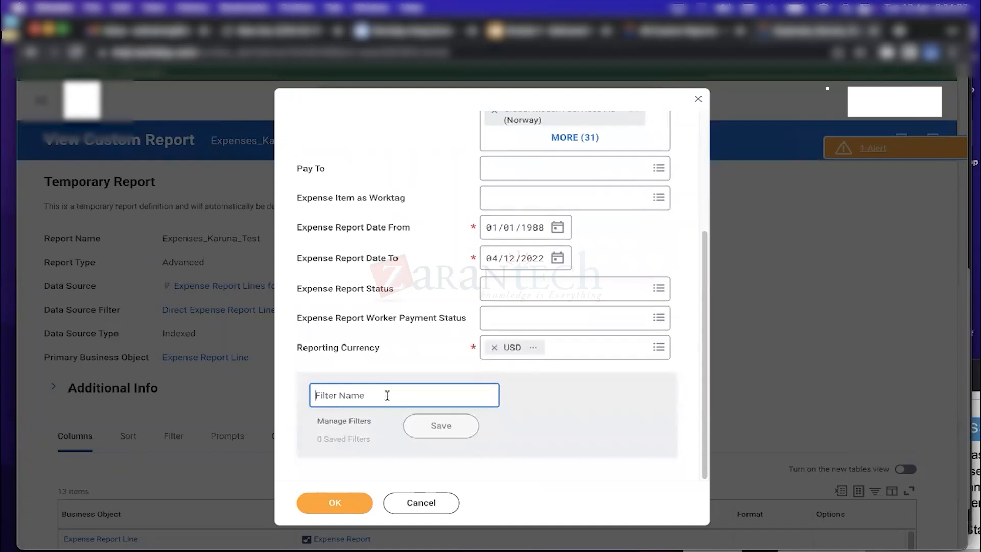
# Save the prompt values as the filter Karuna_Filter and check the saved filters list
pyautogui.write('K')
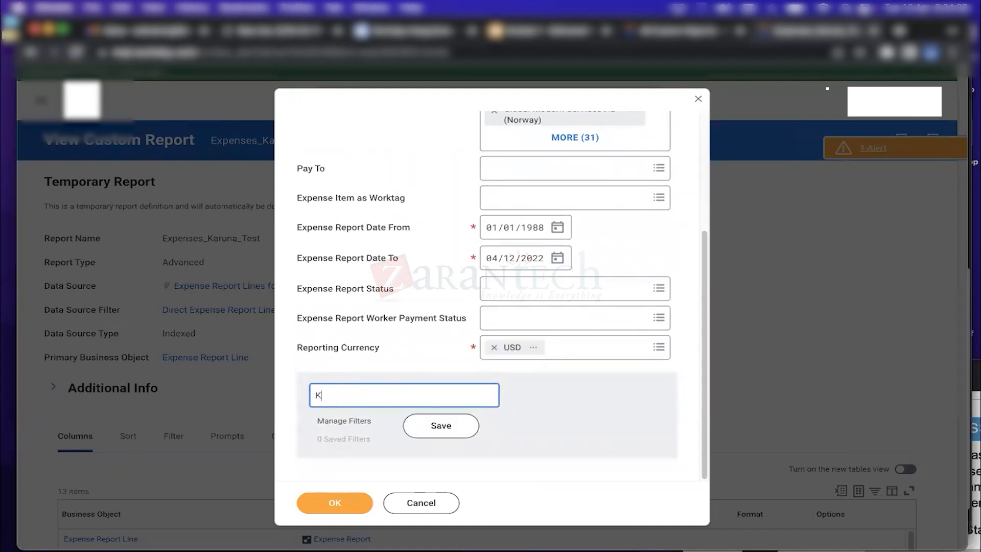
pyautogui.write('aruna_Filter')
pyautogui.click(442, 428)
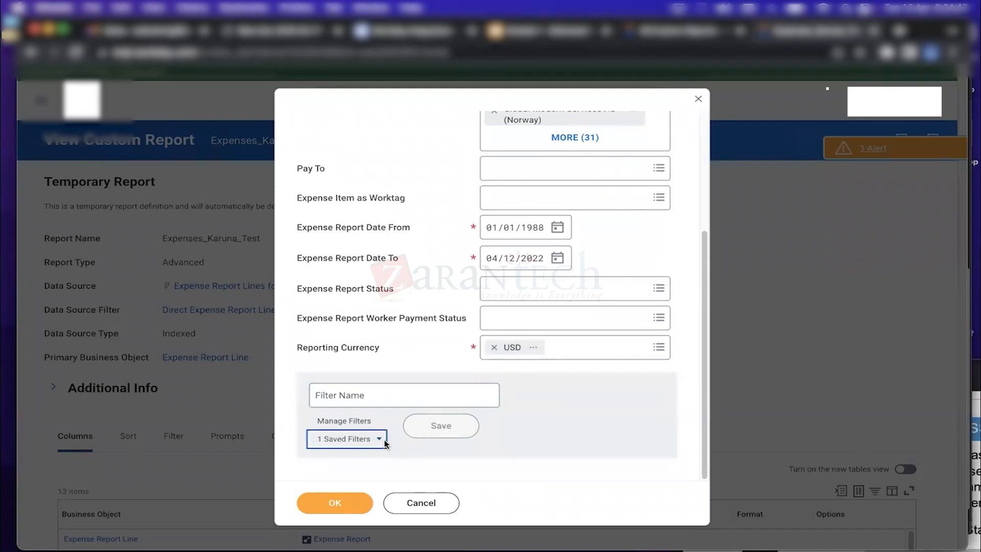
pyautogui.click(377, 439)
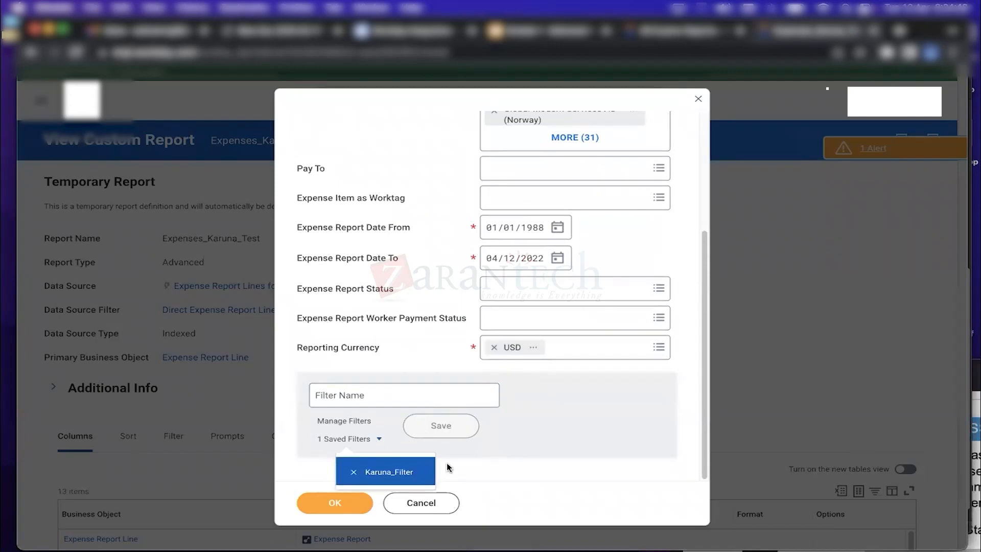
pyautogui.click(483, 462)
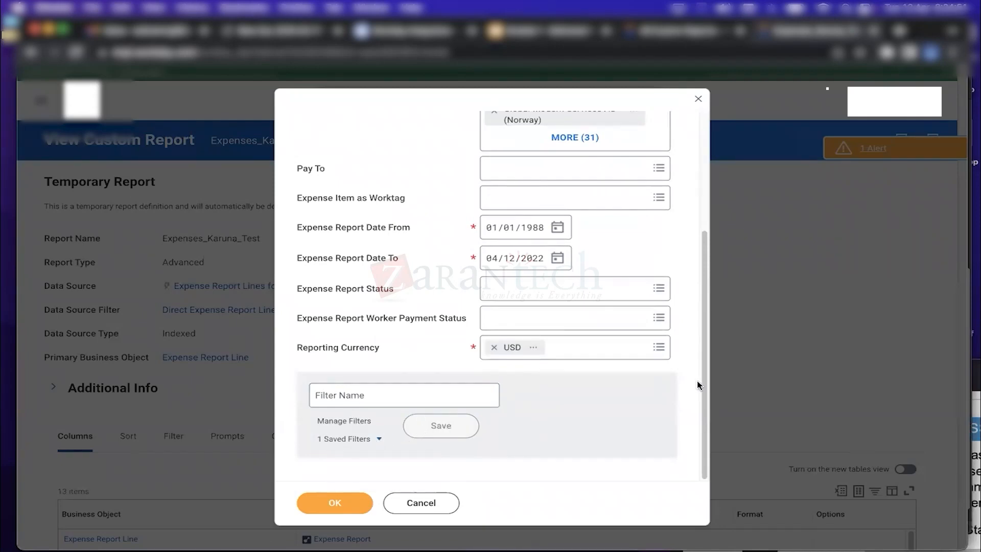
# Remove the leading companies, South Africa through Finland, from the Company selection
pyautogui.scroll(5, 698, 385)
pyautogui.click(494, 172)
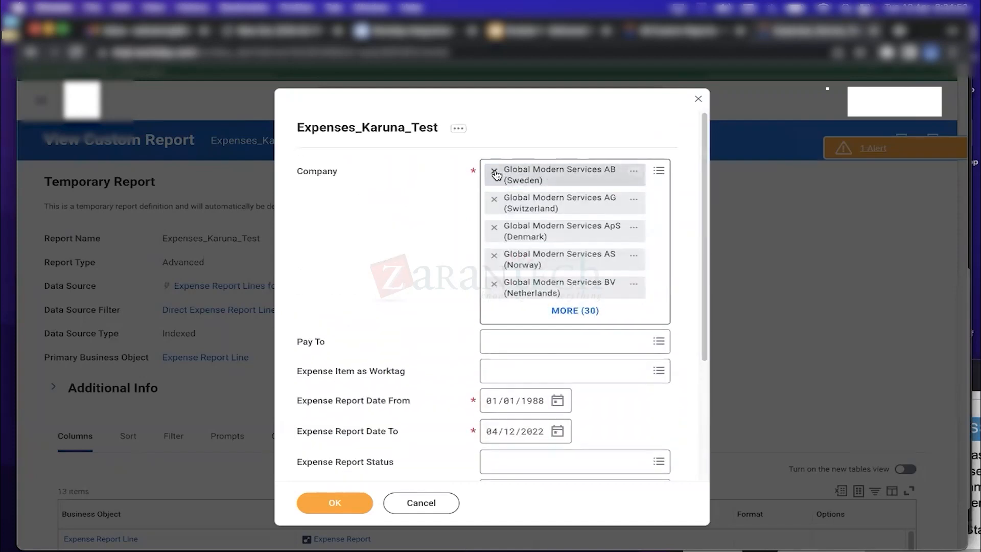
pyautogui.doubleClick(494, 171)
pyautogui.tripleClick(494, 171)
pyautogui.doubleClick(494, 172)
pyautogui.doubleClick(494, 172)
pyautogui.doubleClick(494, 172)
pyautogui.doubleClick(494, 171)
pyautogui.doubleClick(494, 172)
pyautogui.doubleClick(494, 172)
pyautogui.click(494, 171)
pyautogui.tripleClick(494, 172)
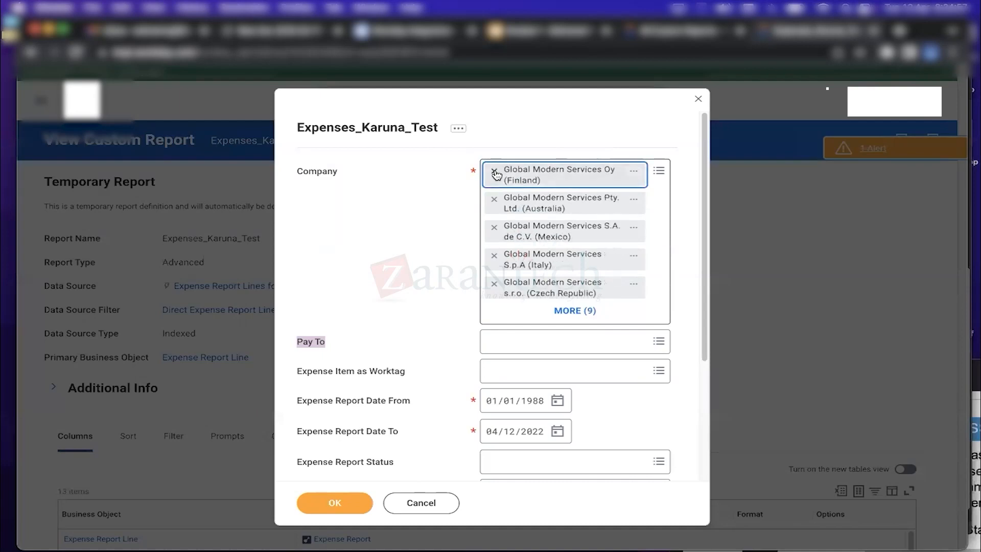
pyautogui.click(494, 171)
pyautogui.moveTo(704, 328); pyautogui.dragTo(704, 450)
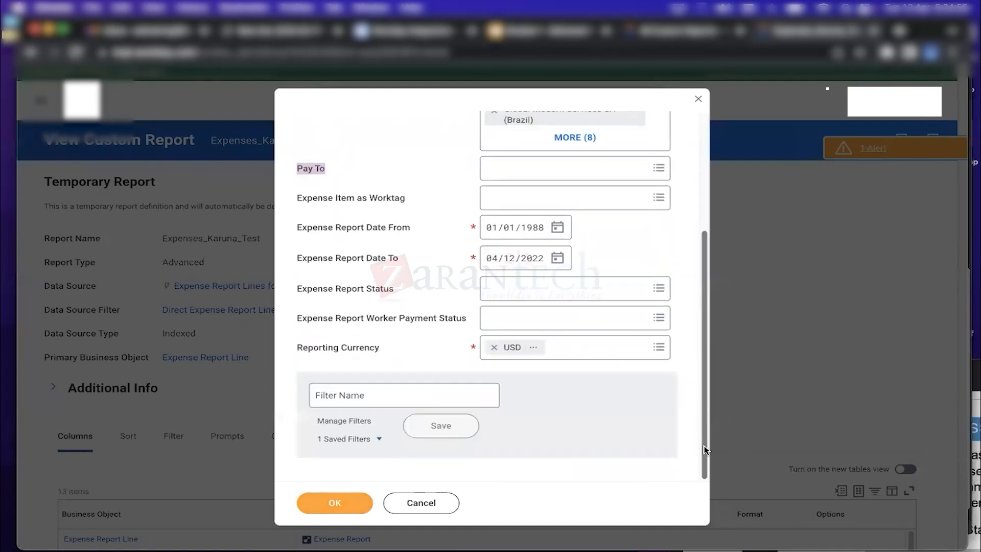
# Close the prompt form without running, confirming Discard Changes with Continue
pyautogui.click(422, 503)
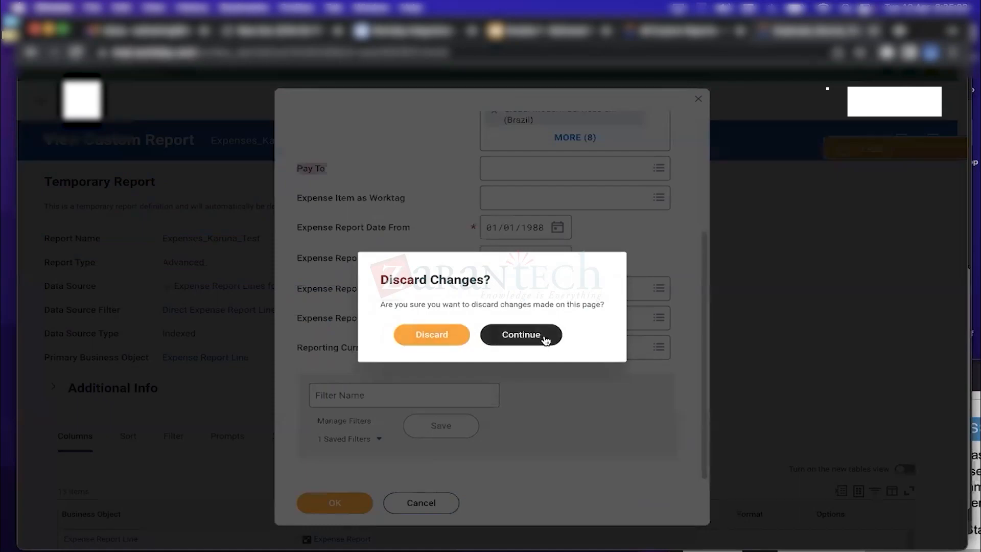
pyautogui.click(545, 340)
pyautogui.click(345, 504)
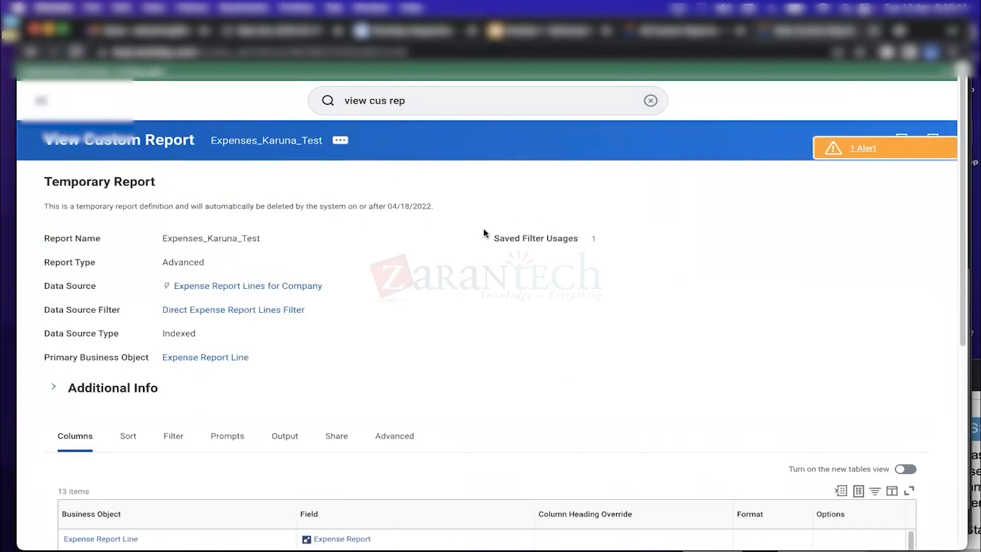
# Check Karuna_Filter's Saved Filter Usages, then start a test run of Expenses_Karuna_Test
pyautogui.click(593, 241)
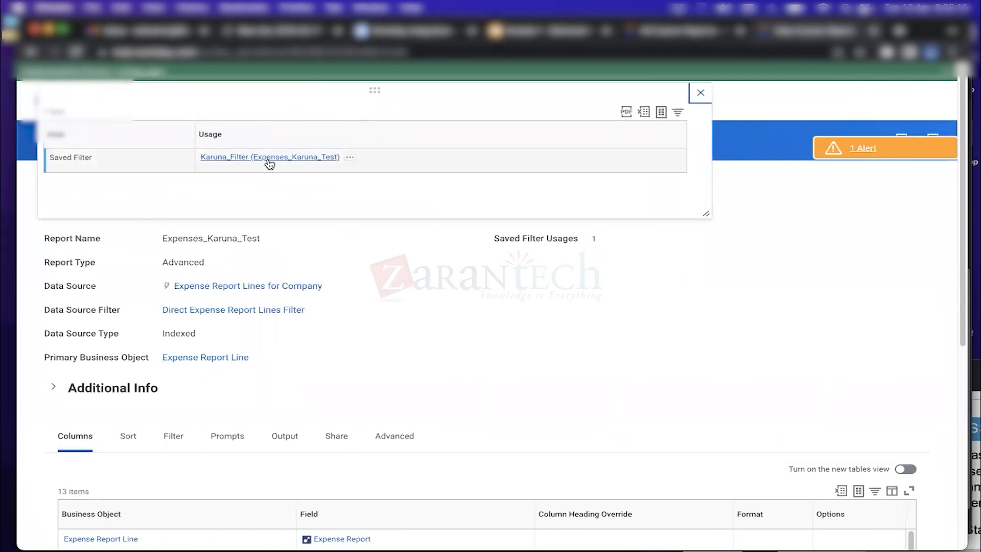
pyautogui.click(701, 94)
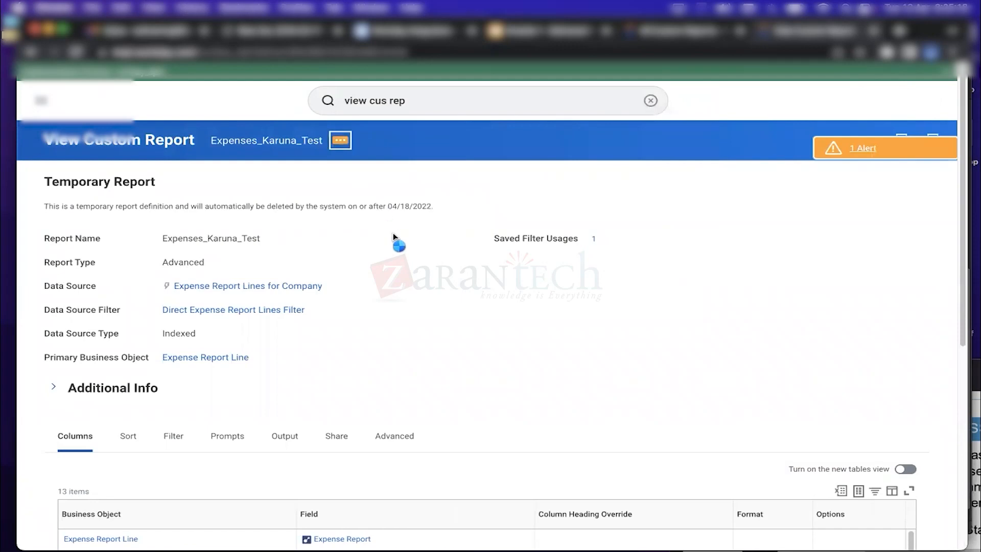
pyautogui.click(340, 140)
pyautogui.moveTo(394, 187)
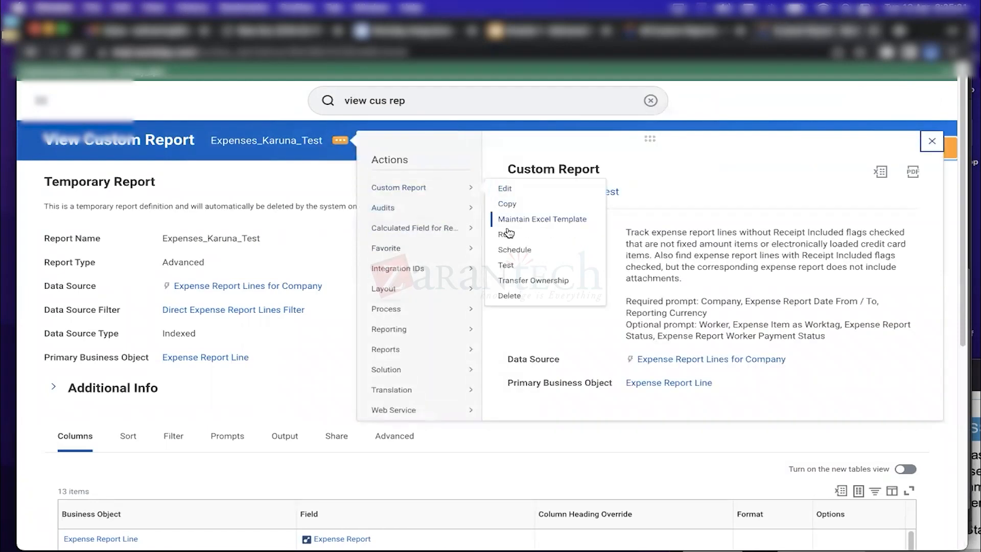
pyautogui.click(511, 267)
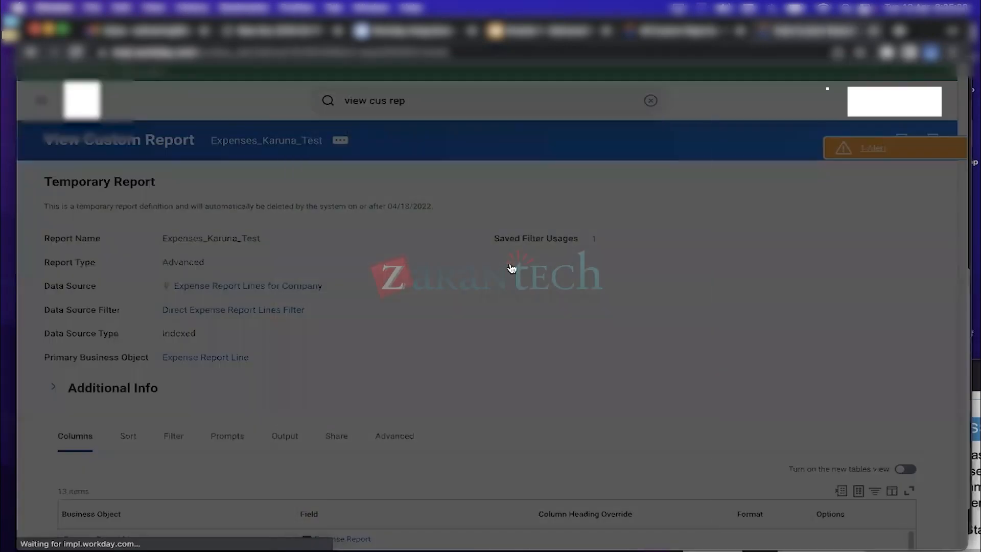
# Fill the test prompts from the saved filter Karuna_Filter and run it
pyautogui.moveTo(702, 213); pyautogui.dragTo(703, 247)
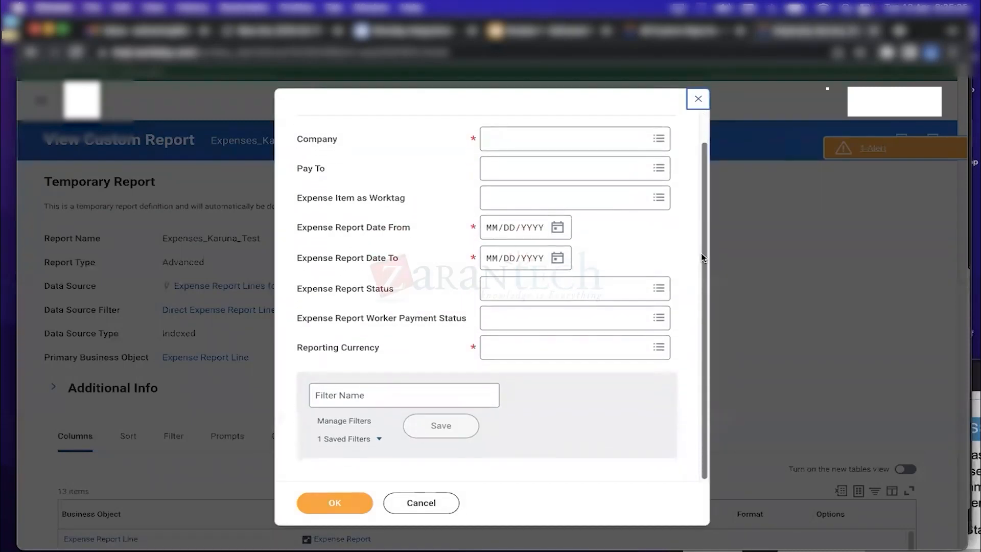
pyautogui.click(363, 440)
pyautogui.click(388, 472)
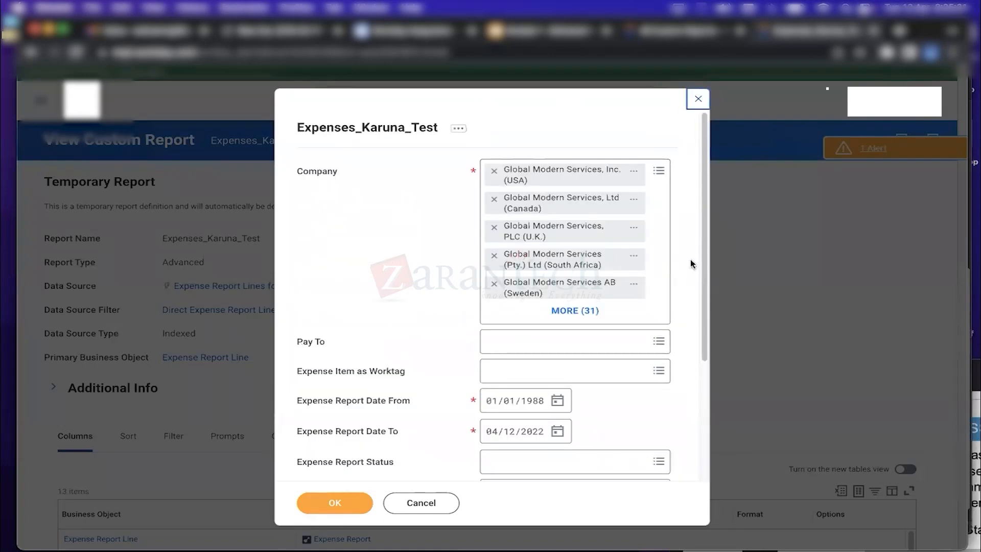
pyautogui.moveTo(700, 253); pyautogui.dragTo(704, 373)
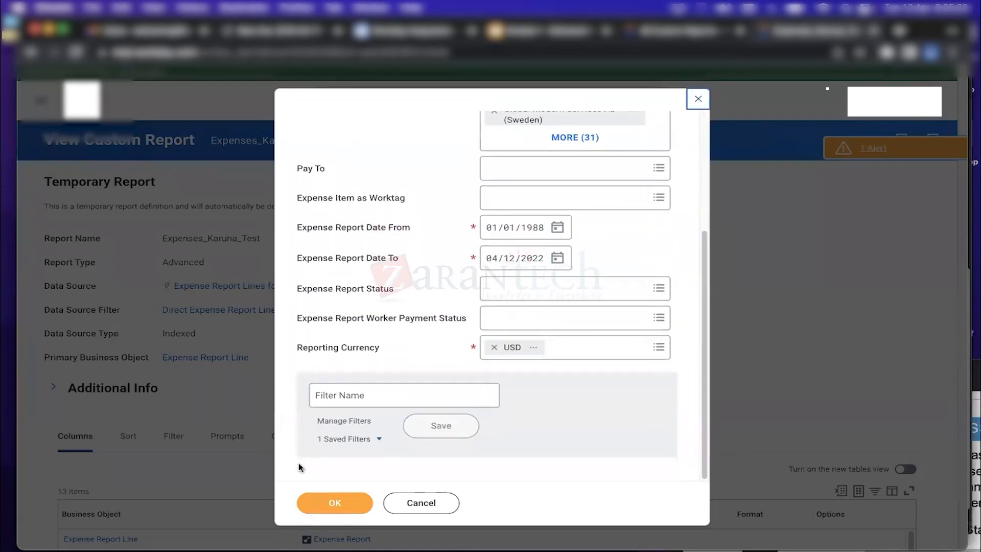
pyautogui.click(333, 502)
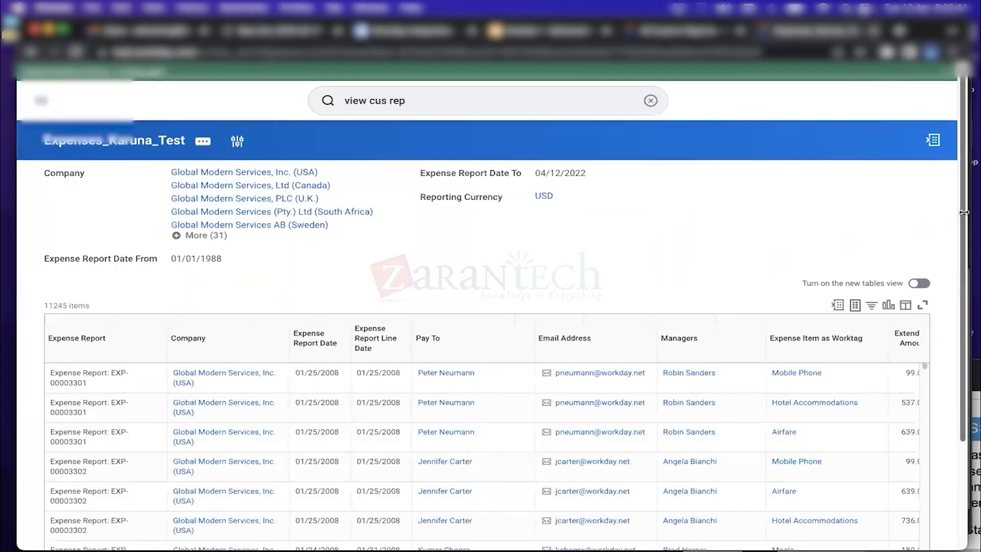
# Scroll through the 11245 expense lines returned by the test run
pyautogui.scroll(-2, 963, 204)
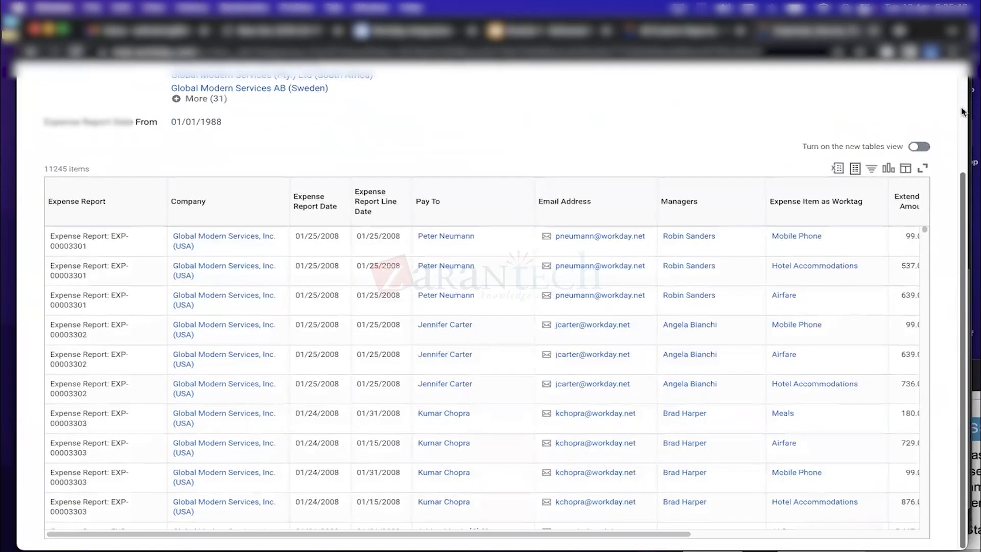
pyautogui.scroll(3, 965, 145)
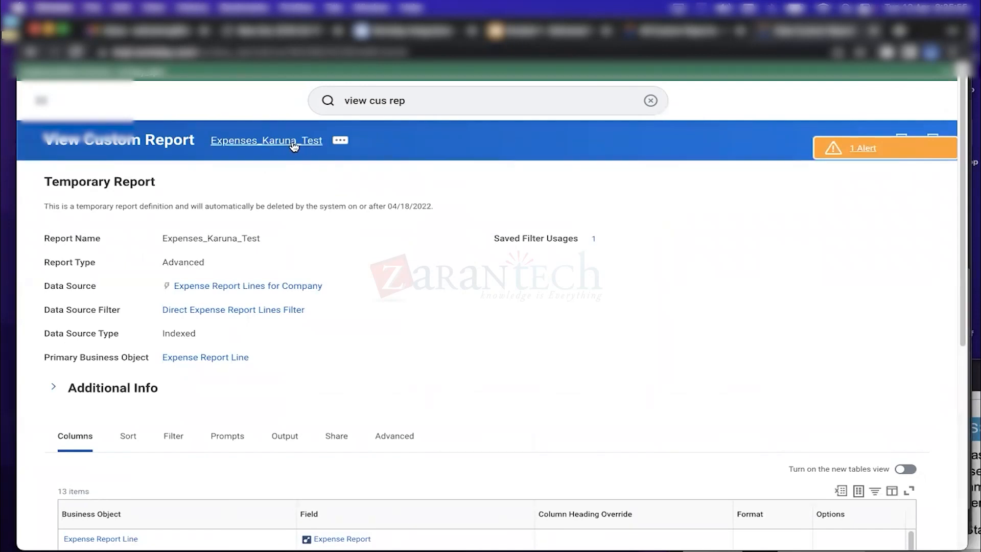
# Open Expenses_Karuna_Test in Edit Custom Report, scroll its 13 columns, then cancel
pyautogui.click(339, 140)
pyautogui.moveTo(368, 173)
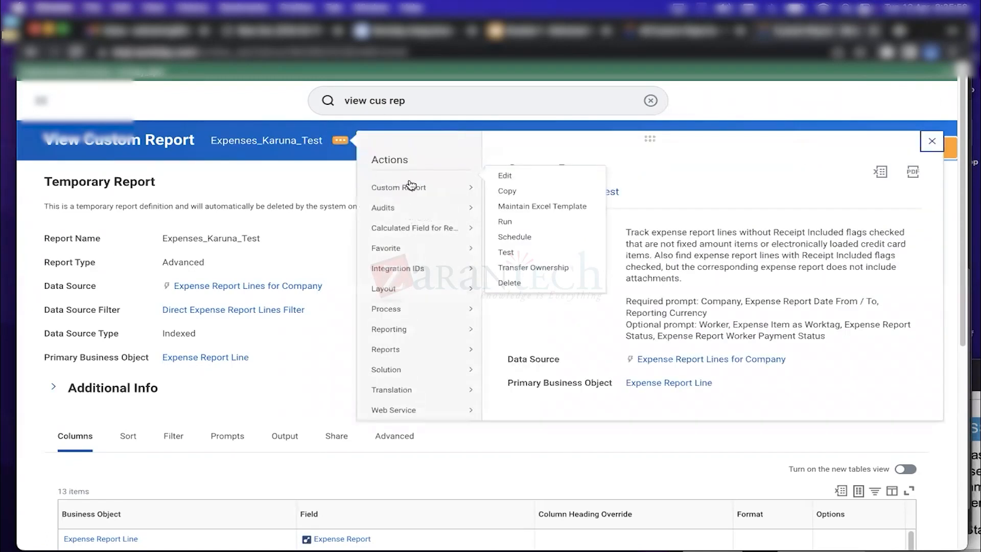
pyautogui.click(494, 189)
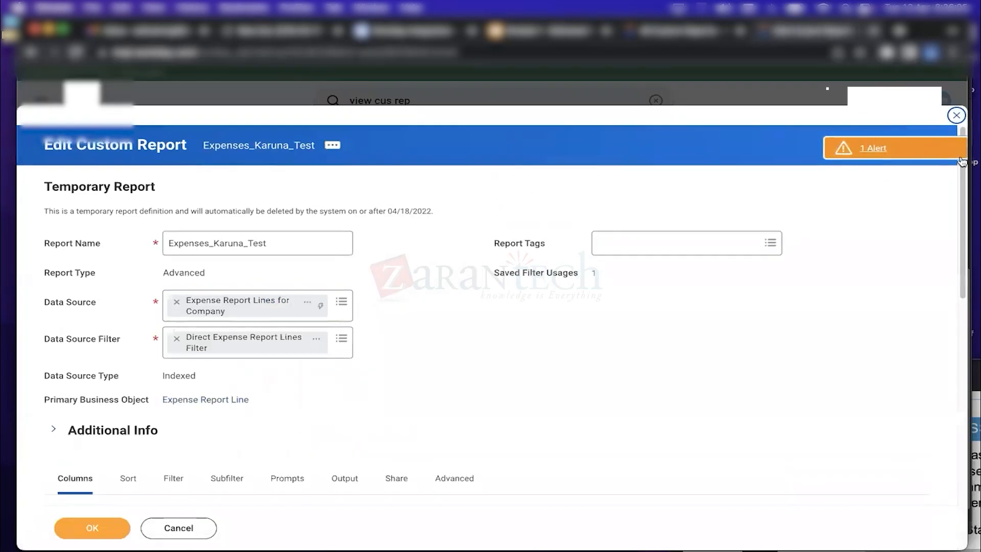
pyautogui.moveTo(962, 205); pyautogui.dragTo(964, 320)
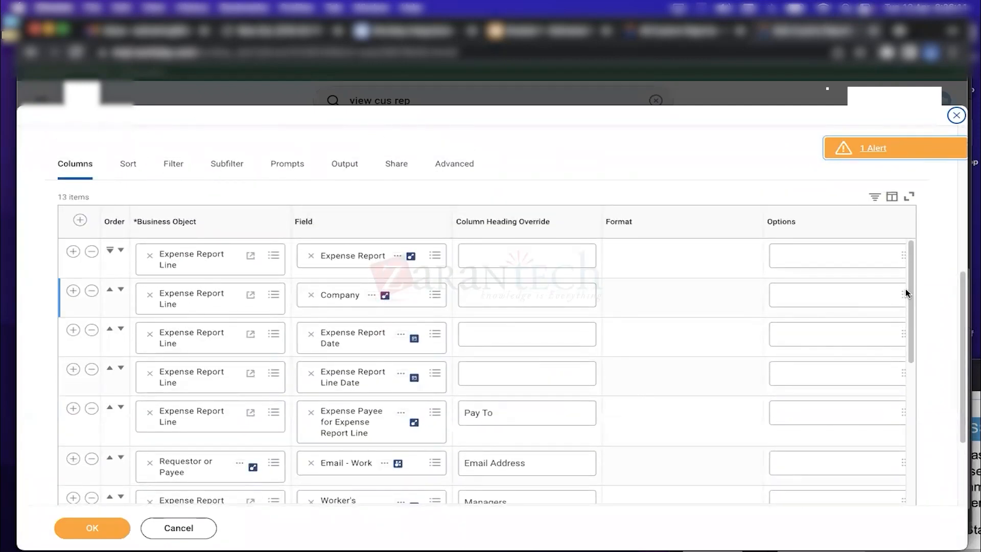
pyautogui.moveTo(912, 295); pyautogui.dragTo(912, 324)
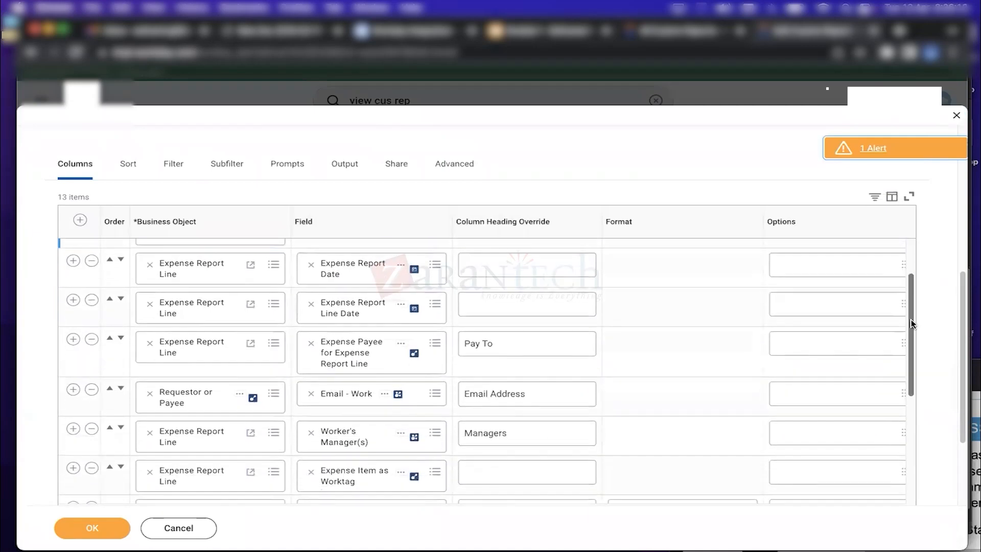
pyautogui.click(207, 528)
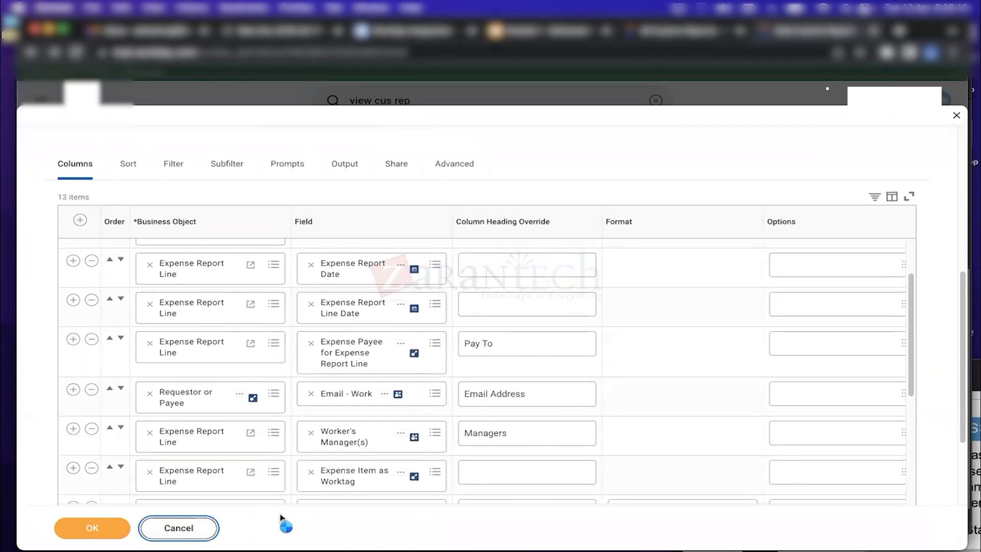
# Browse the Sort, Filter, Prompts, Output, Share and Advanced tabs, then return to Columns
pyautogui.scroll(-5, 964, 237)
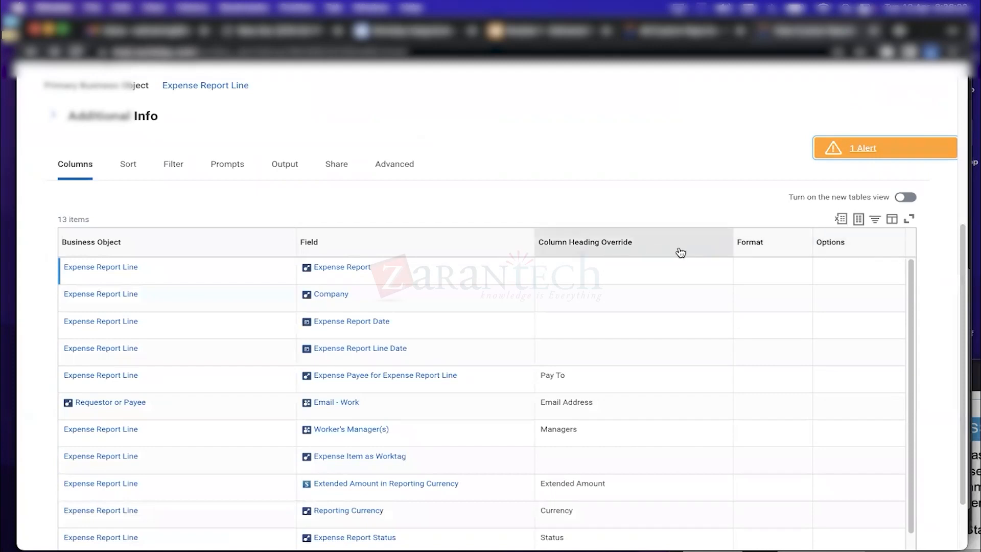
pyautogui.scroll(-3, 961, 300)
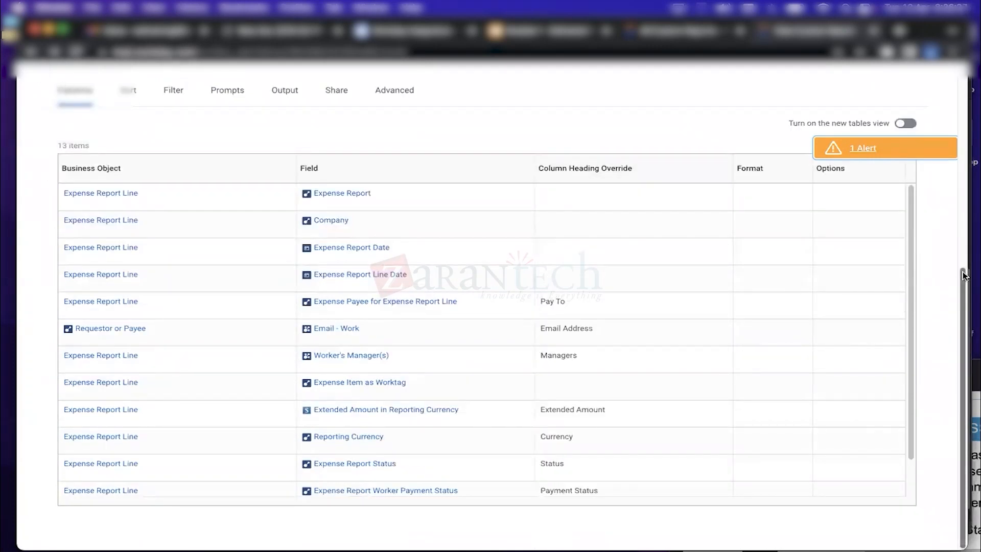
pyautogui.scroll(4, 99, 158)
pyautogui.click(127, 190)
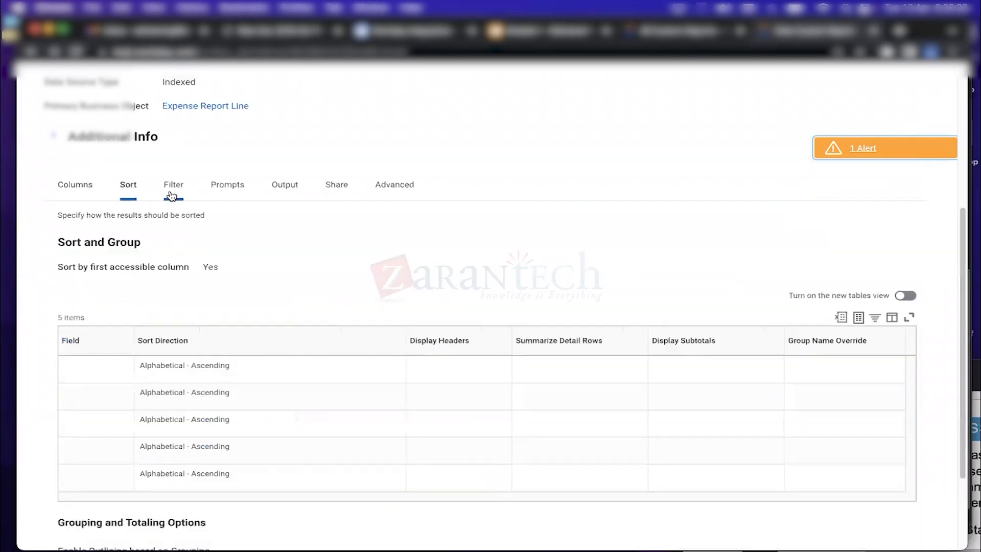
pyautogui.click(181, 193)
pyautogui.click(229, 192)
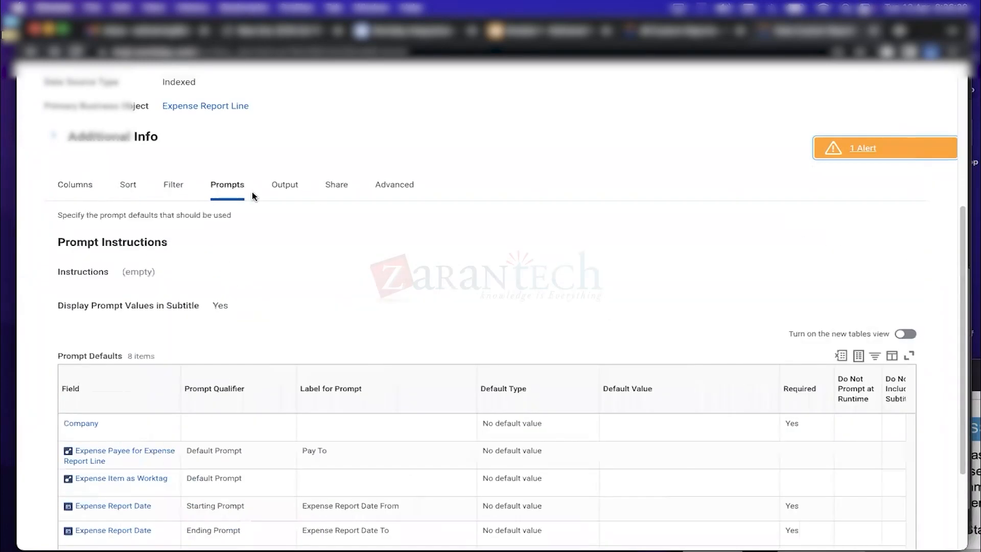
pyautogui.click(280, 189)
pyautogui.click(341, 249)
pyautogui.click(393, 334)
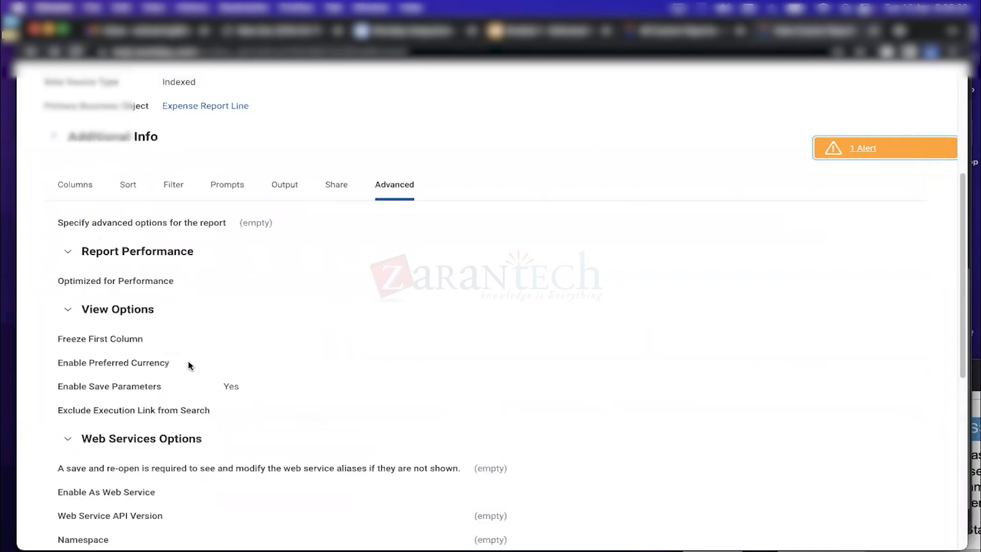
pyautogui.click(80, 188)
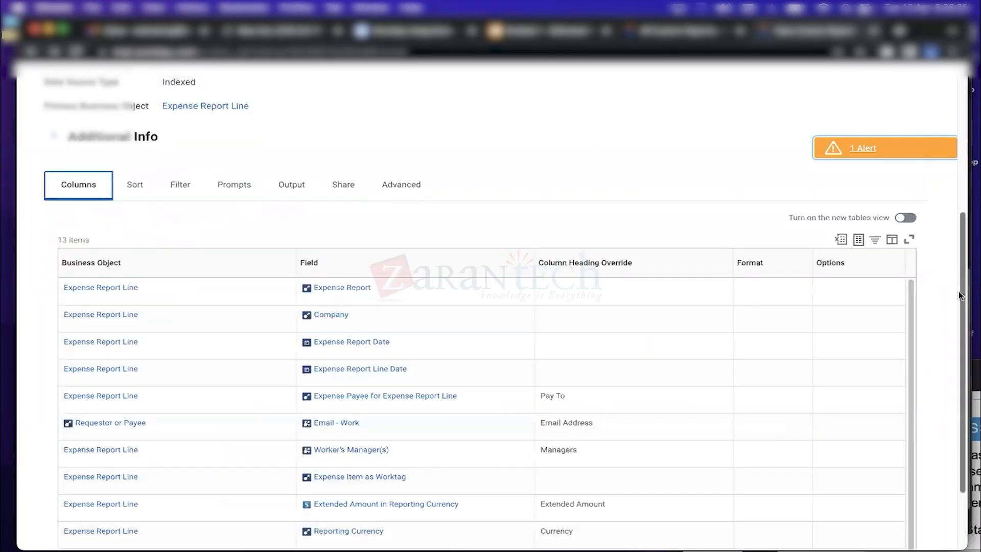
pyautogui.moveTo(959, 290); pyautogui.dragTo(957, 167)
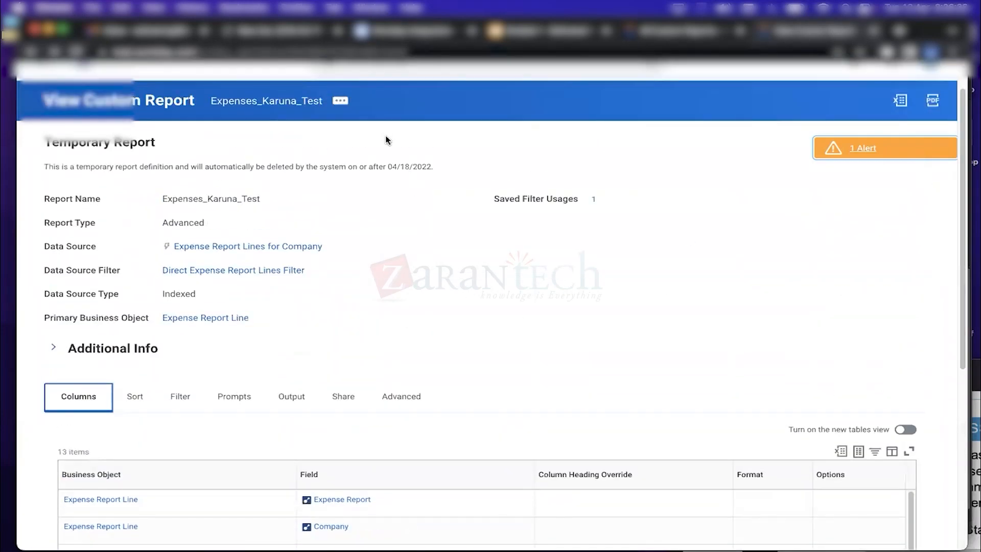
# Run the report with Karuna_Filter's values, then reload the browser tab back to the definition
pyautogui.click(341, 103)
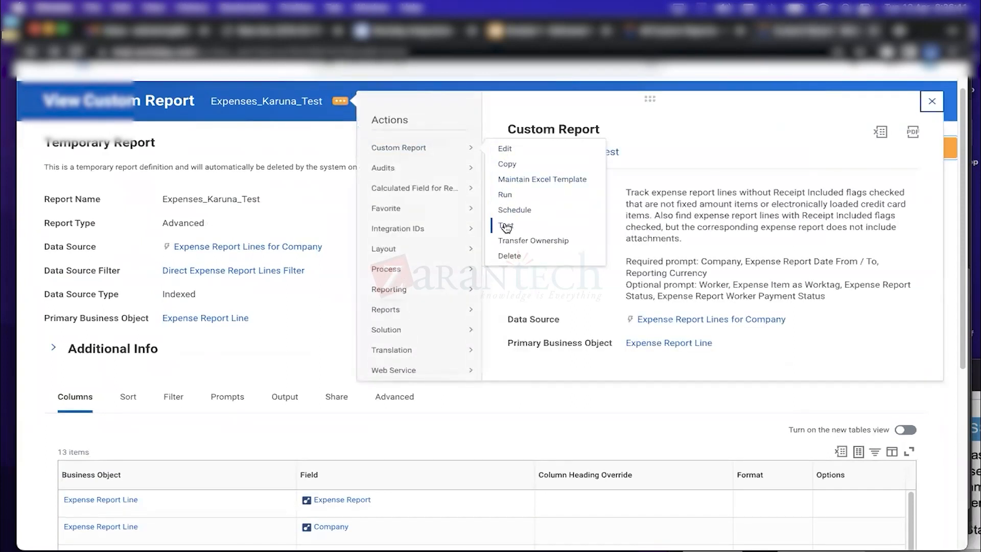
pyautogui.click(503, 194)
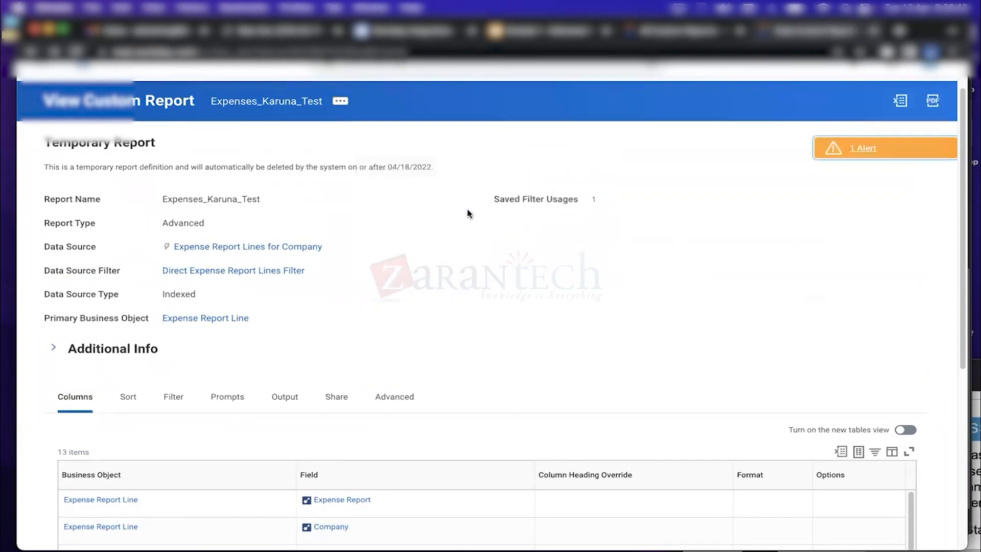
pyautogui.click(350, 471)
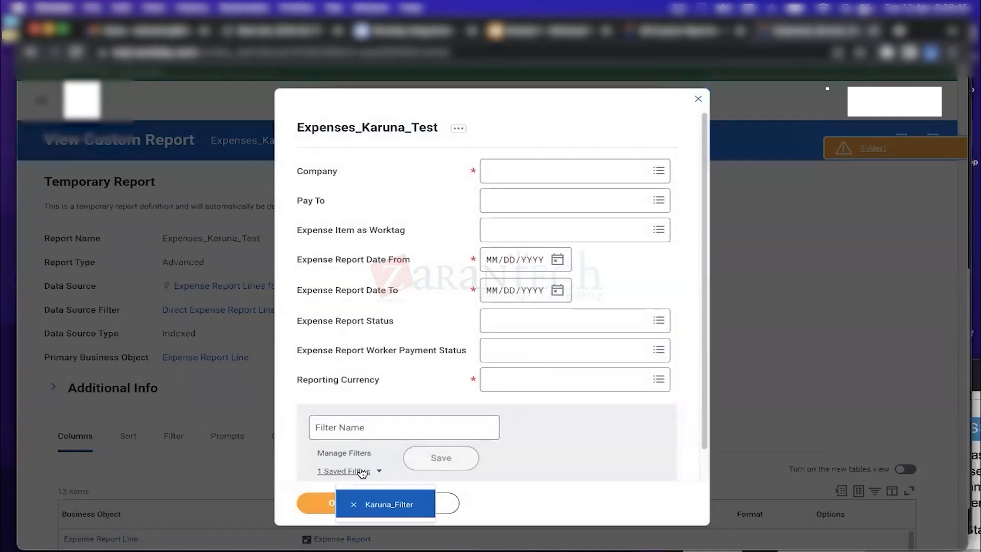
pyautogui.click(377, 505)
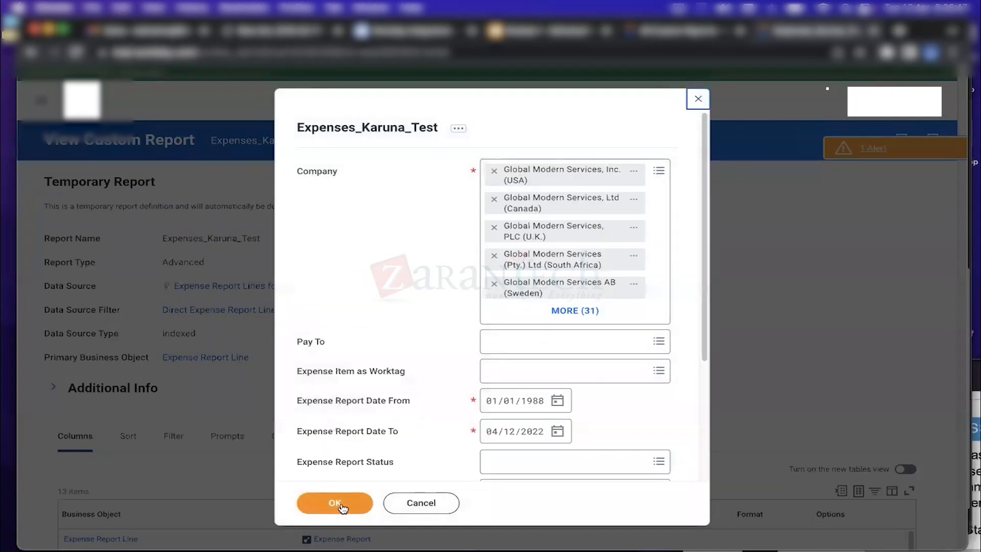
pyautogui.click(335, 505)
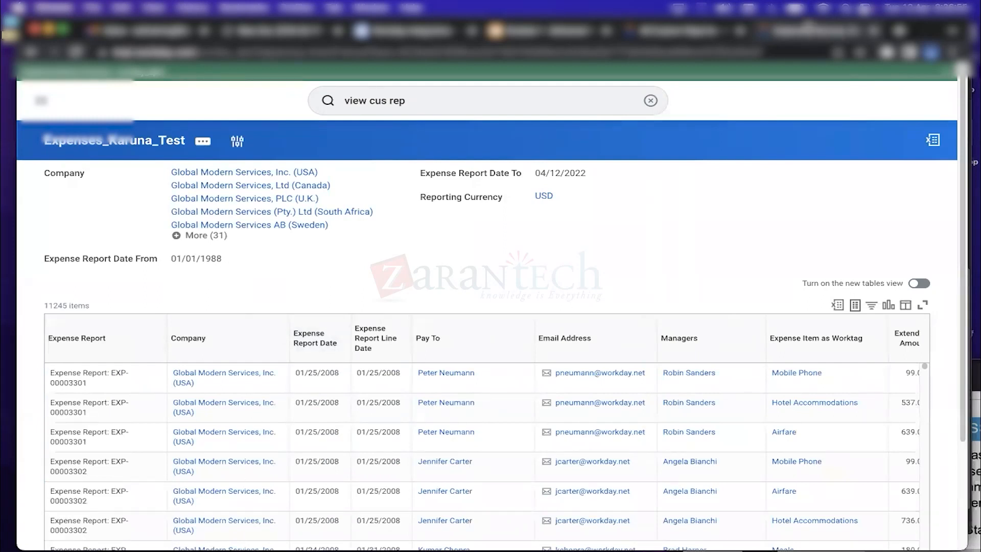
pyautogui.rightClick(810, 30)
pyautogui.click(830, 90)
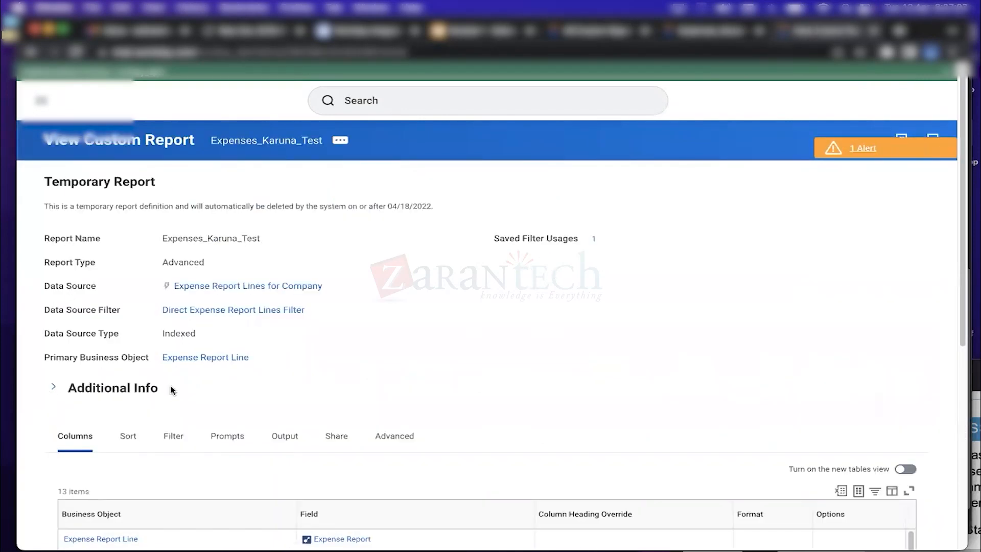
pyautogui.scroll(-5, 907, 285)
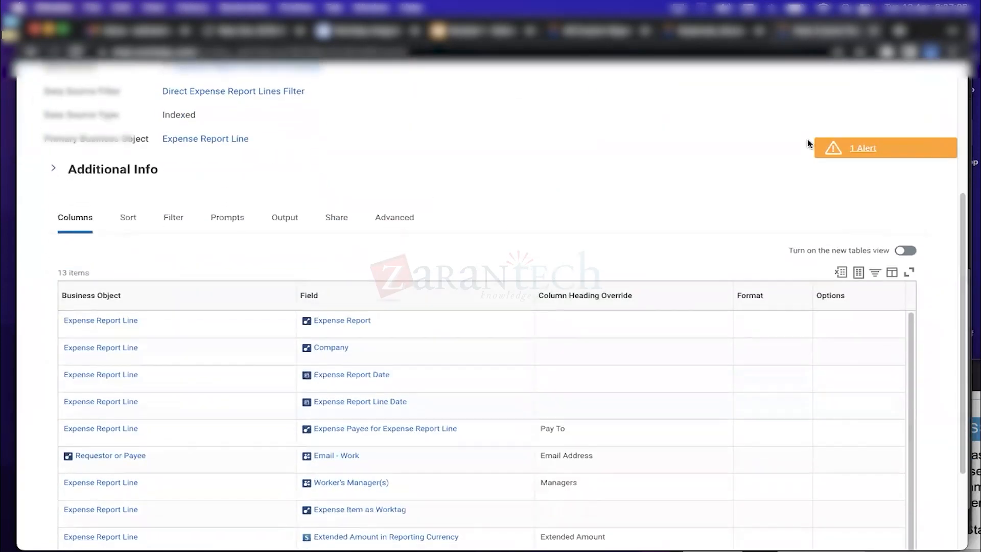
pyautogui.click(717, 36)
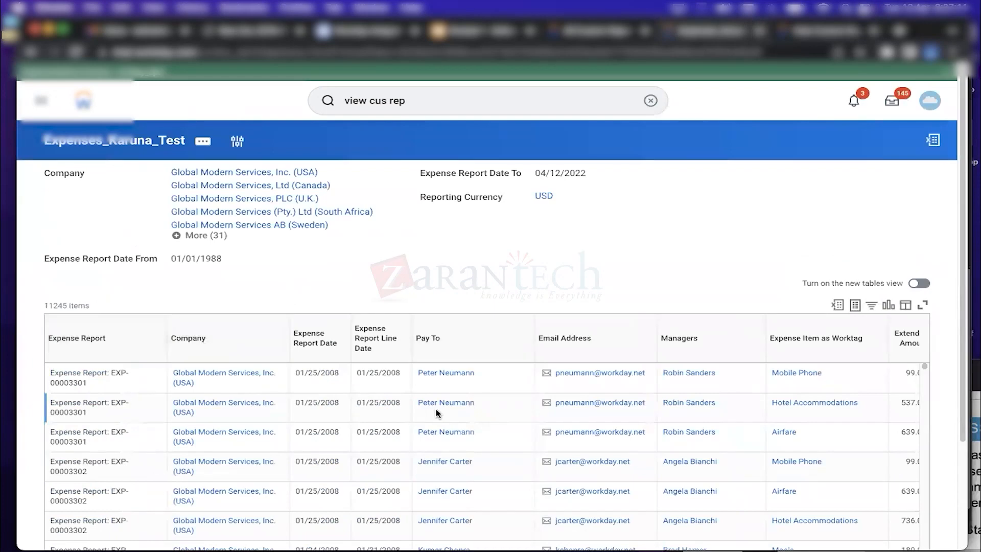
pyautogui.scroll(-2, 960, 256)
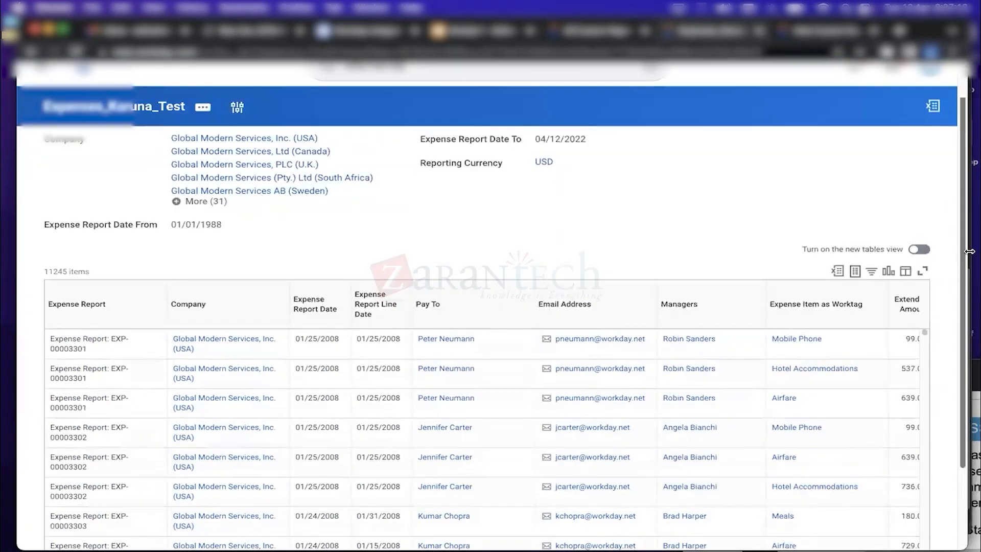
pyautogui.scroll(2, 396, 294)
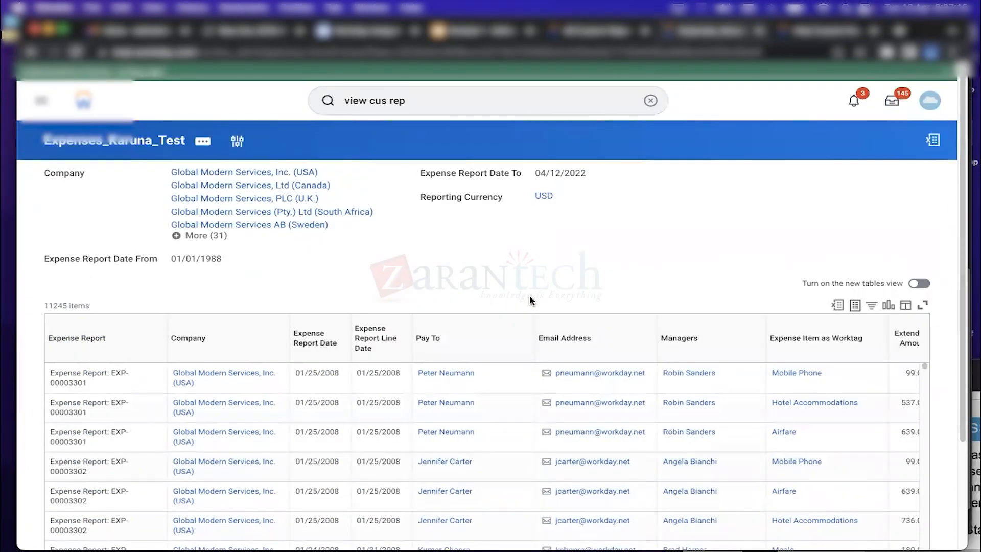
pyautogui.click(819, 34)
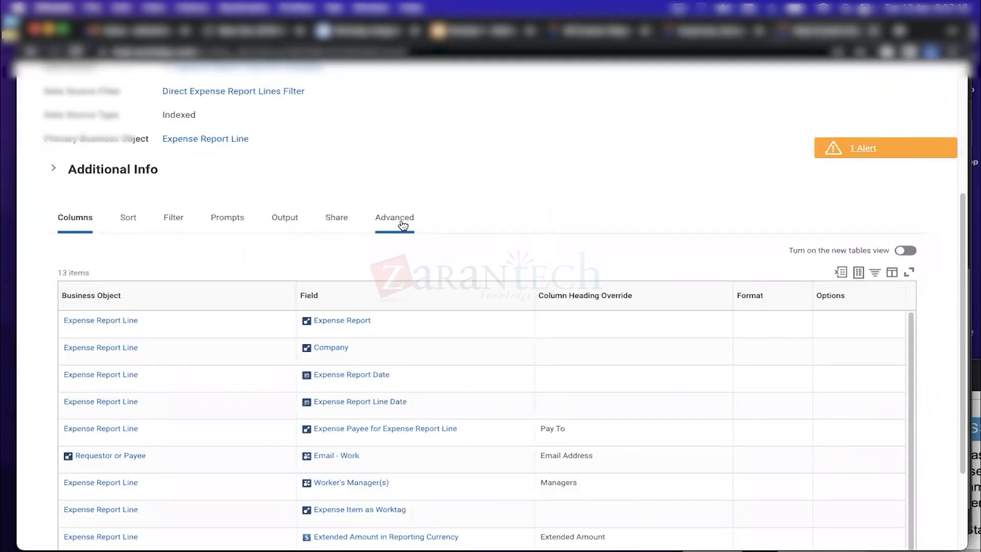
pyautogui.scroll(3, 322, 107)
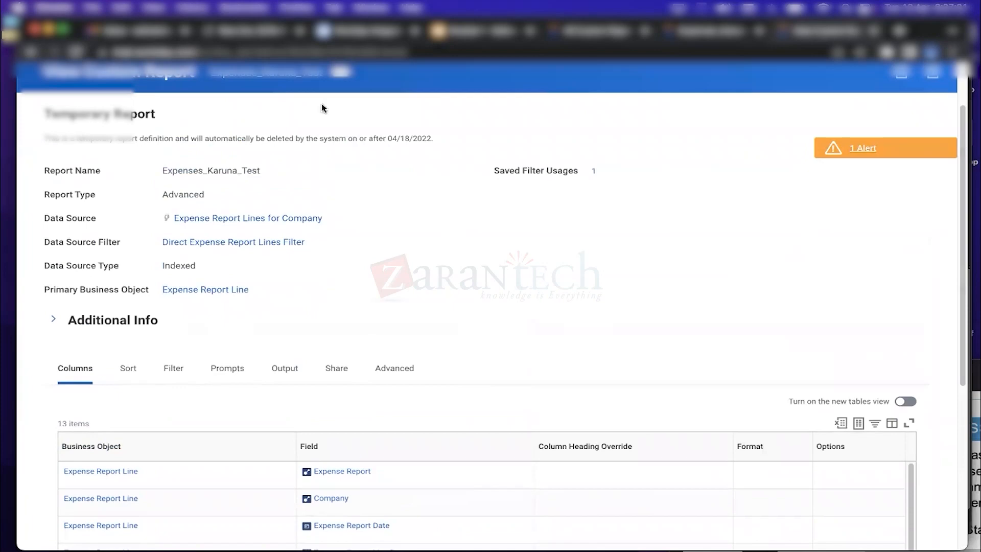
pyautogui.click(341, 73)
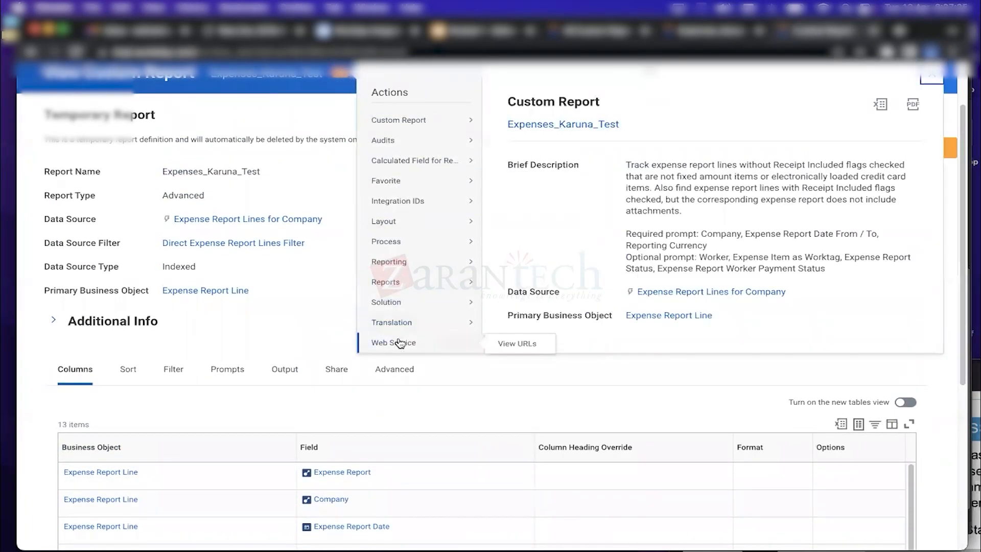
pyautogui.moveTo(399, 129)
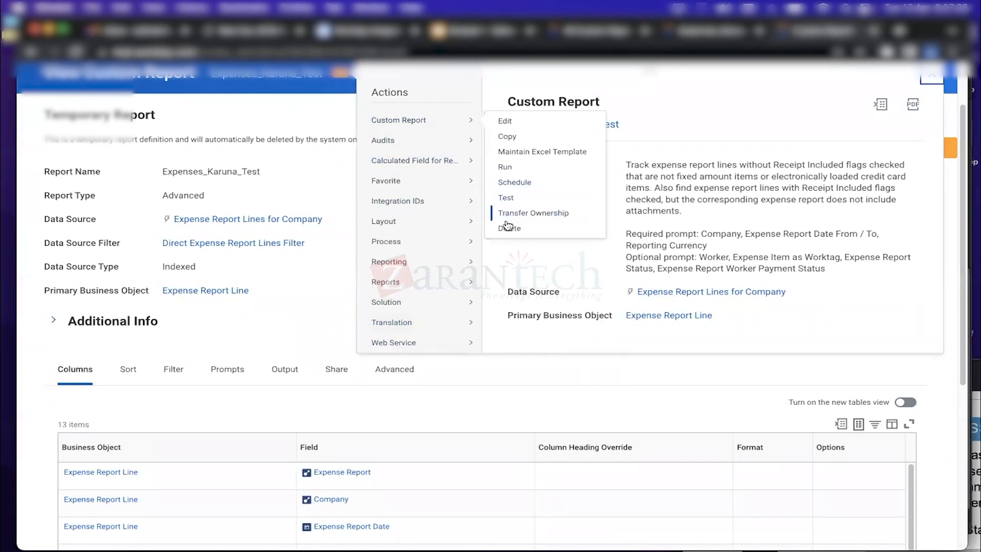
pyautogui.moveTo(392, 346)
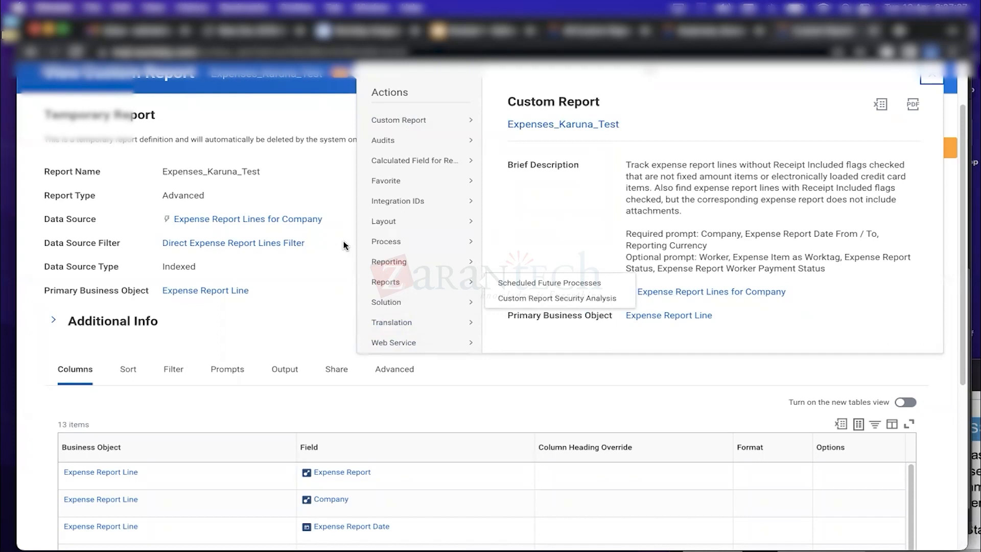
pyautogui.click(342, 190)
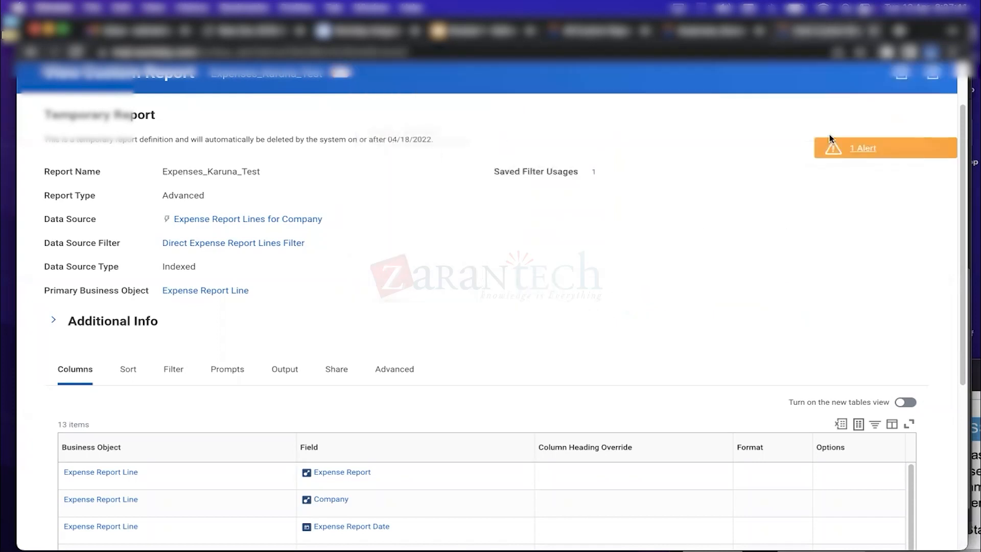
pyautogui.scroll(3, 964, 177)
pyautogui.click(429, 105)
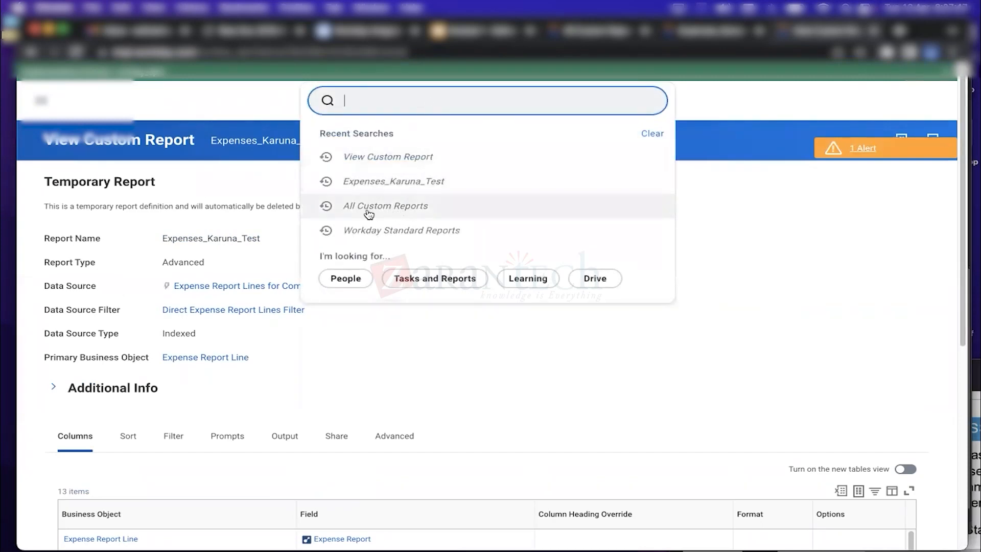
# Rerun All Custom Reports with no criteria to list all 2673 reports
pyautogui.click(408, 206)
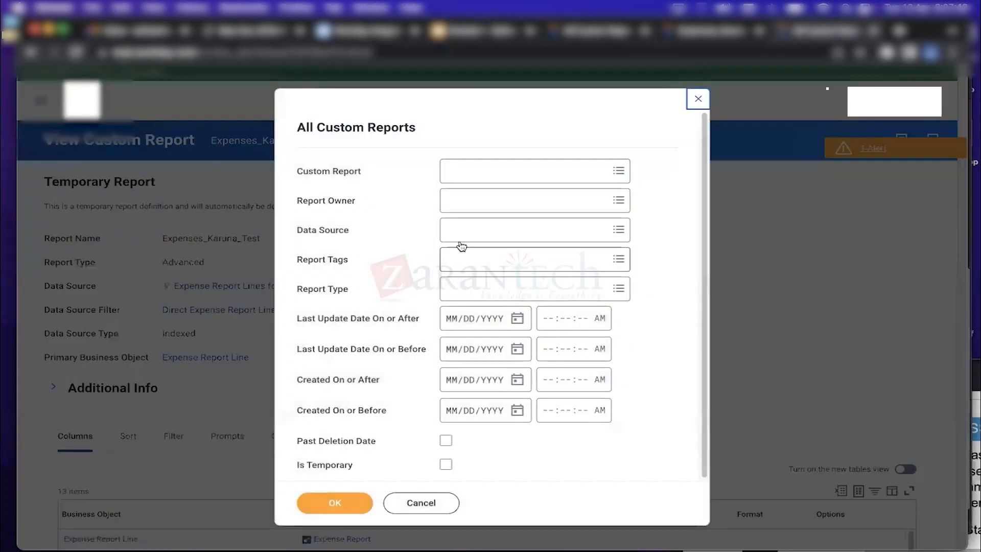
pyautogui.click(337, 503)
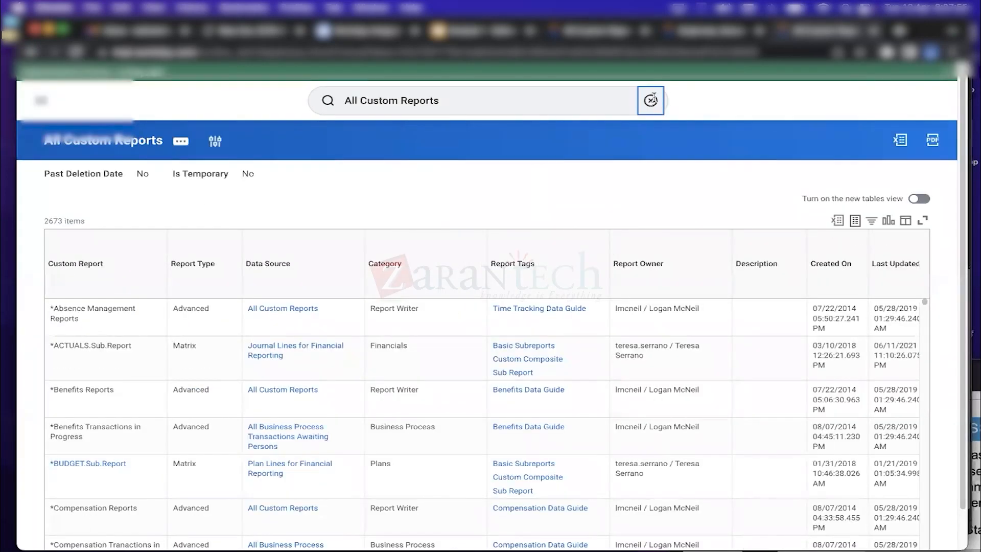
pyautogui.click(650, 100)
# Open the View Custom Report task and dismiss its prompt without choosing a report
pyautogui.write('view cus ')
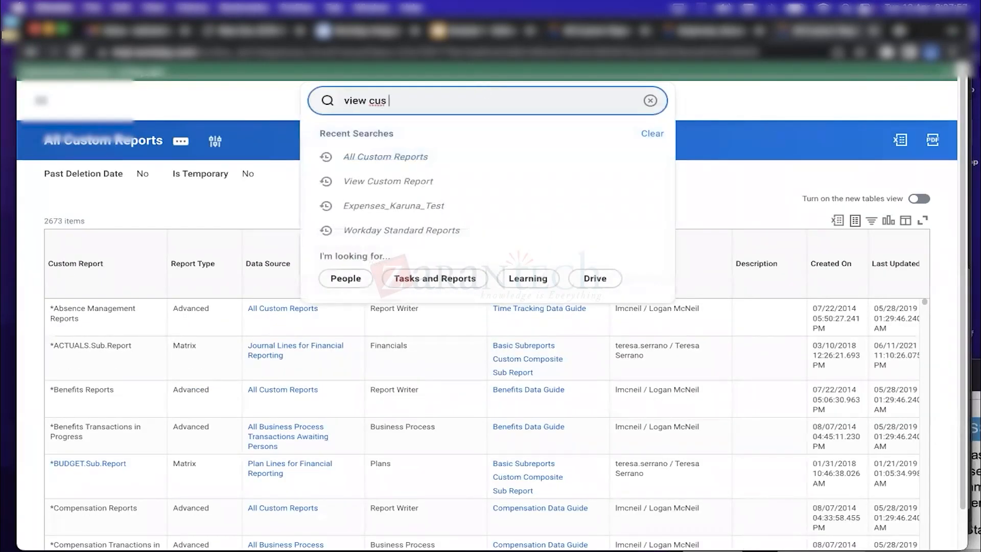
pyautogui.write('re')
pyautogui.click(426, 136)
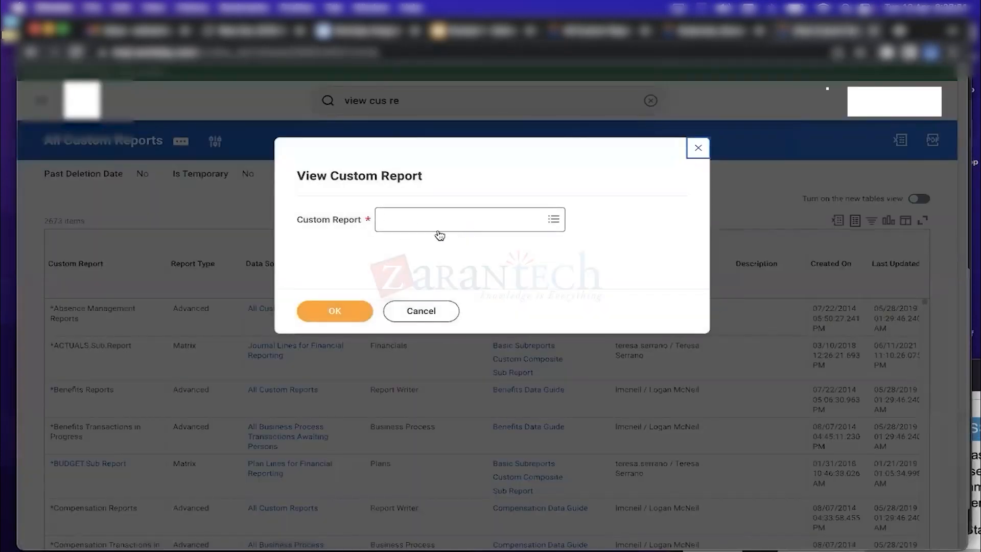
pyautogui.click(698, 147)
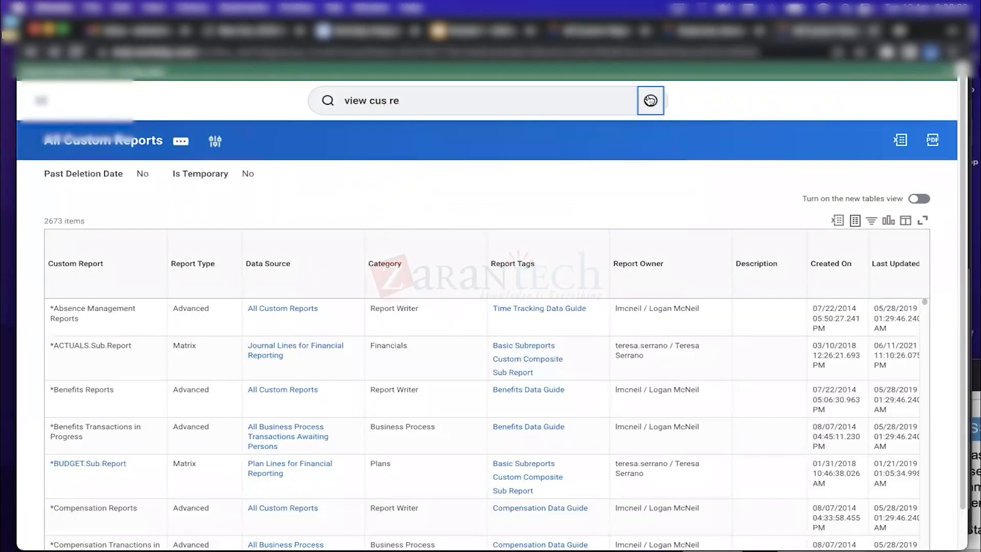
pyautogui.click(650, 100)
pyautogui.write('wo')
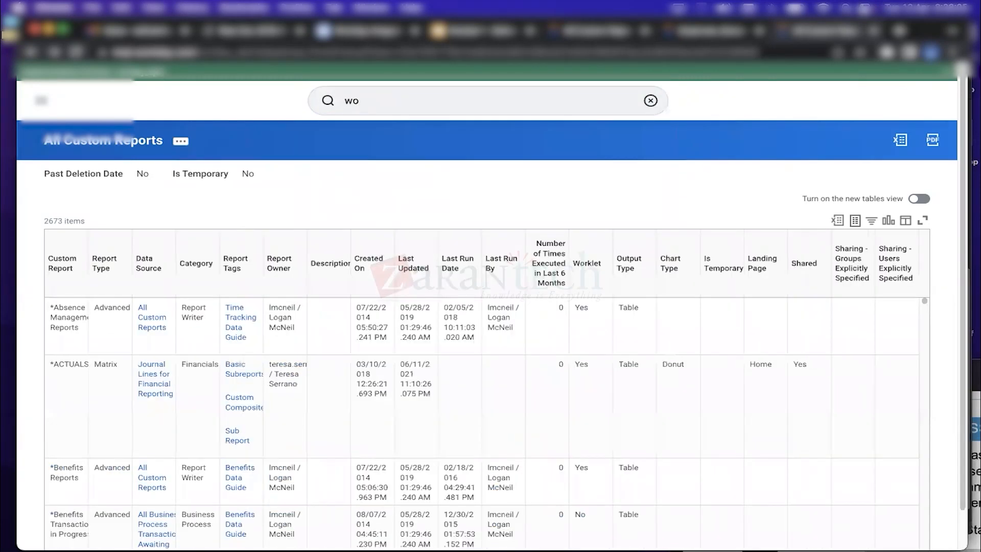
# Open Workday Standard Reports, browse the Report Categories list, and dismiss it without running
pyautogui.click(448, 102)
pyautogui.write('rkday sta')
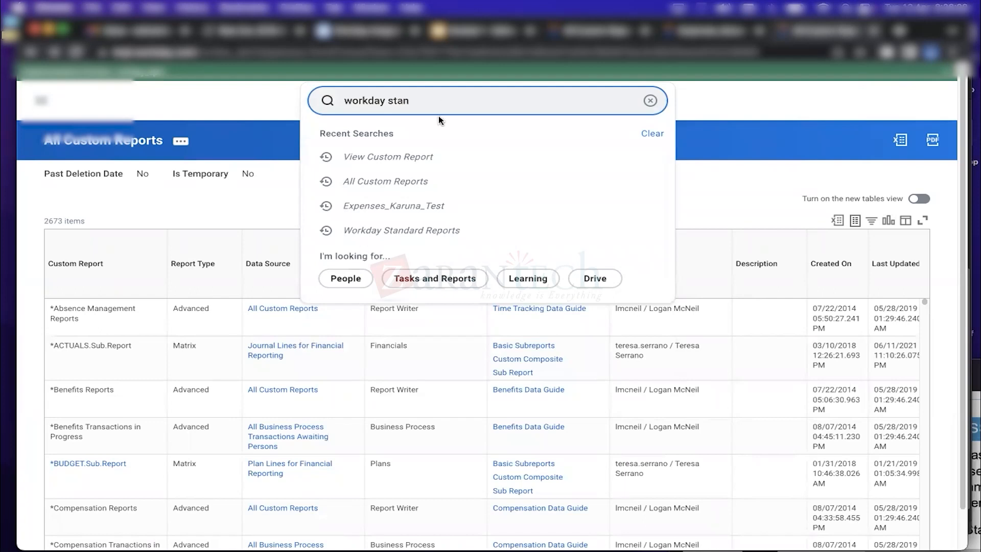
pyautogui.write('n')
pyautogui.click(440, 145)
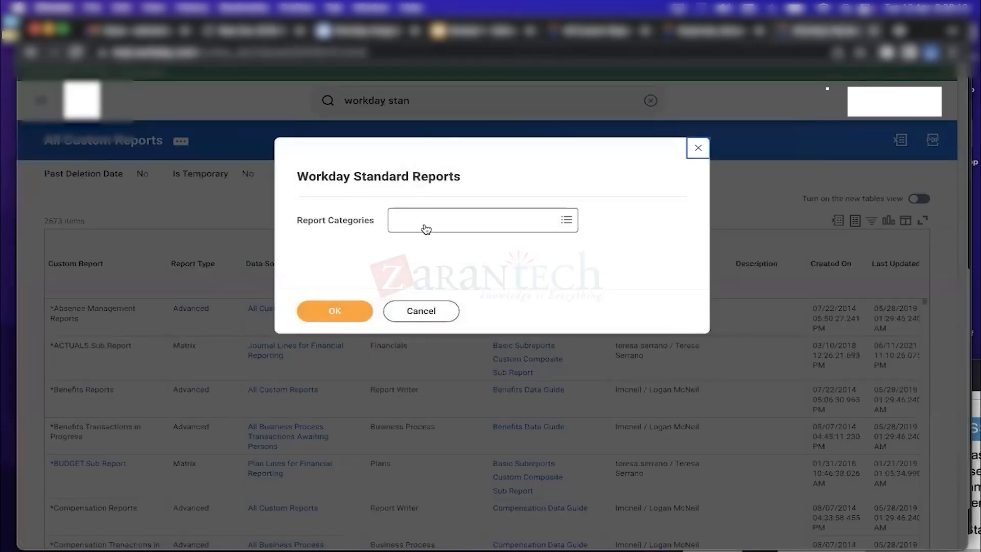
pyautogui.click(426, 229)
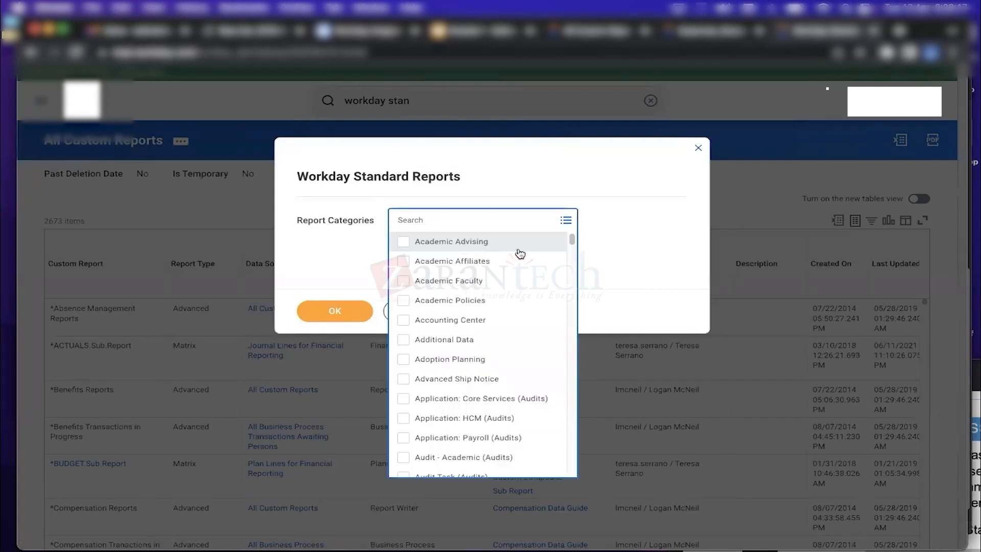
pyautogui.moveTo(574, 245); pyautogui.dragTo(573, 221)
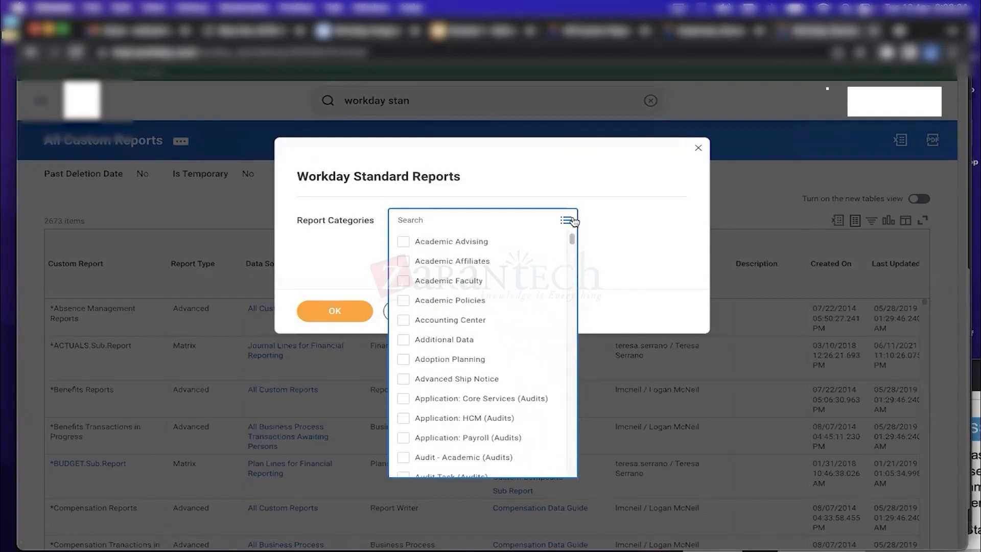
pyautogui.click(698, 148)
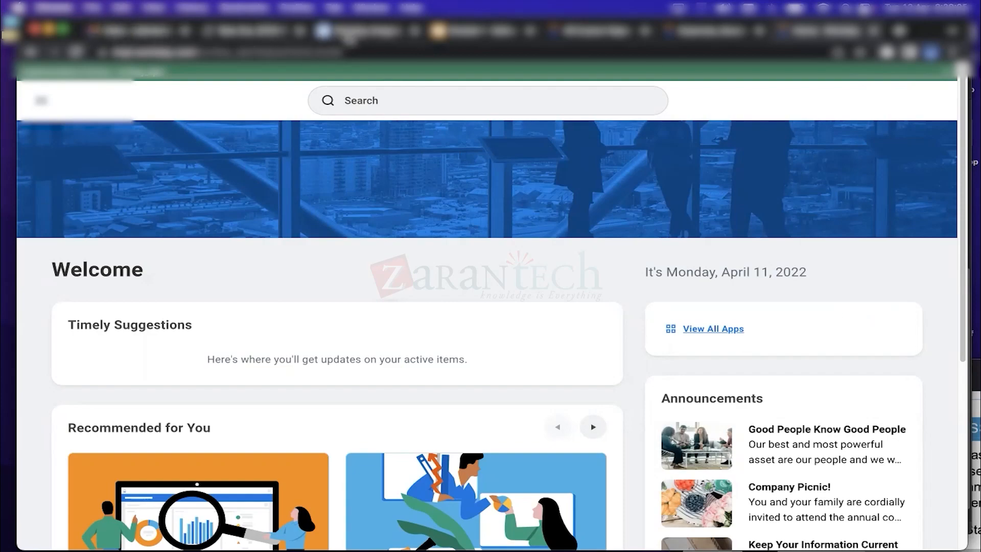
# Switch to the ZaranTech blog tab and select its Prism Training Blog/LMS heading text
pyautogui.click(359, 34)
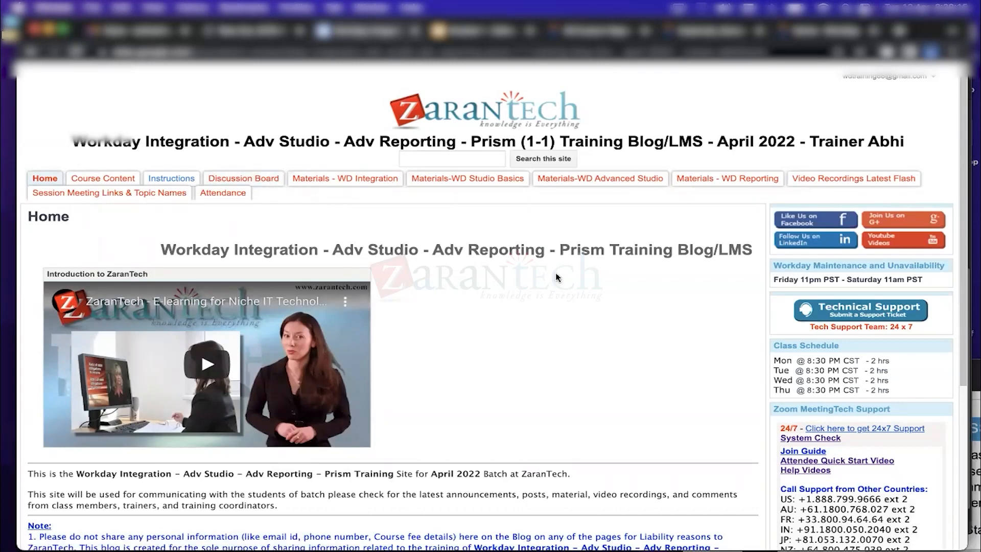
pyautogui.moveTo(560, 250); pyautogui.dragTo(164, 247)
pyautogui.click(670, 251)
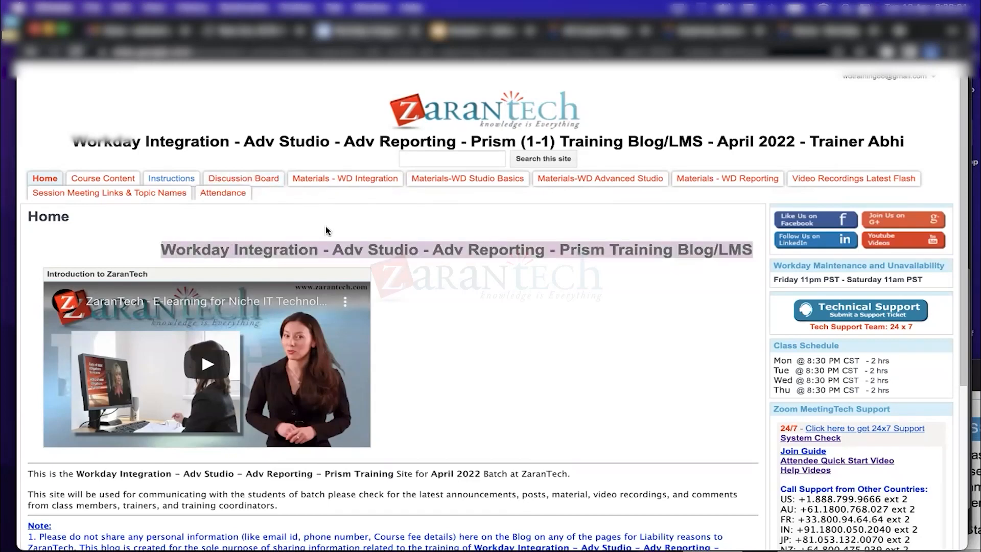